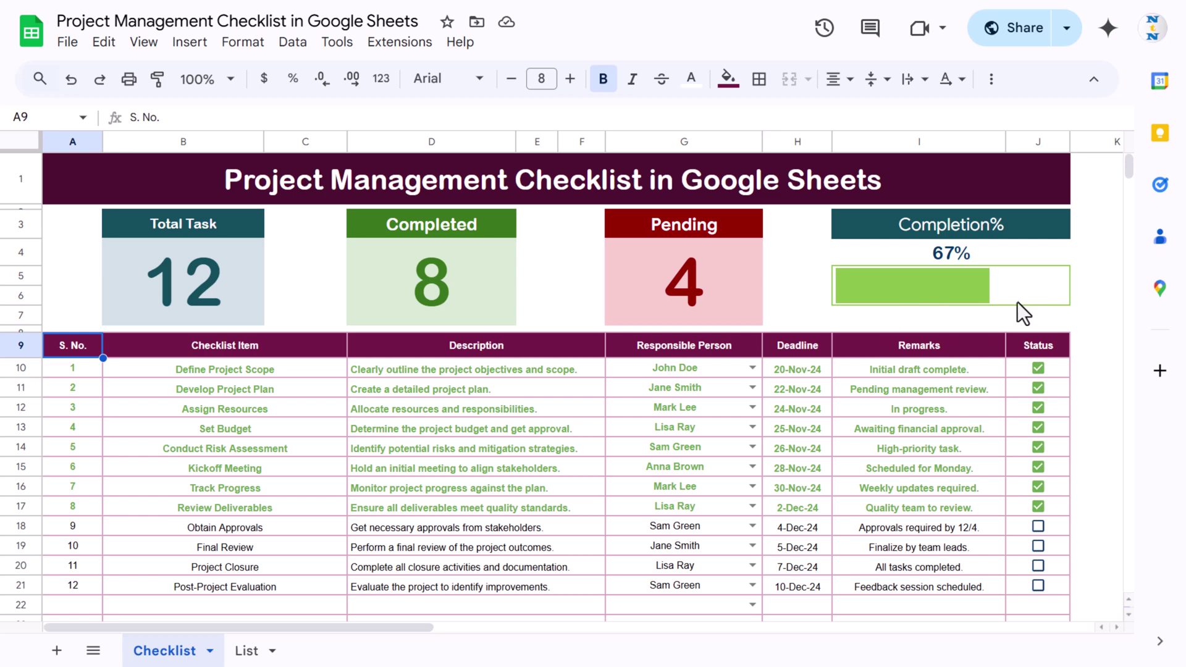
Examine the checklist's items, descriptions, responsible-person choices, deadline date picker and remarks
scroll(874, 323, down, 2)
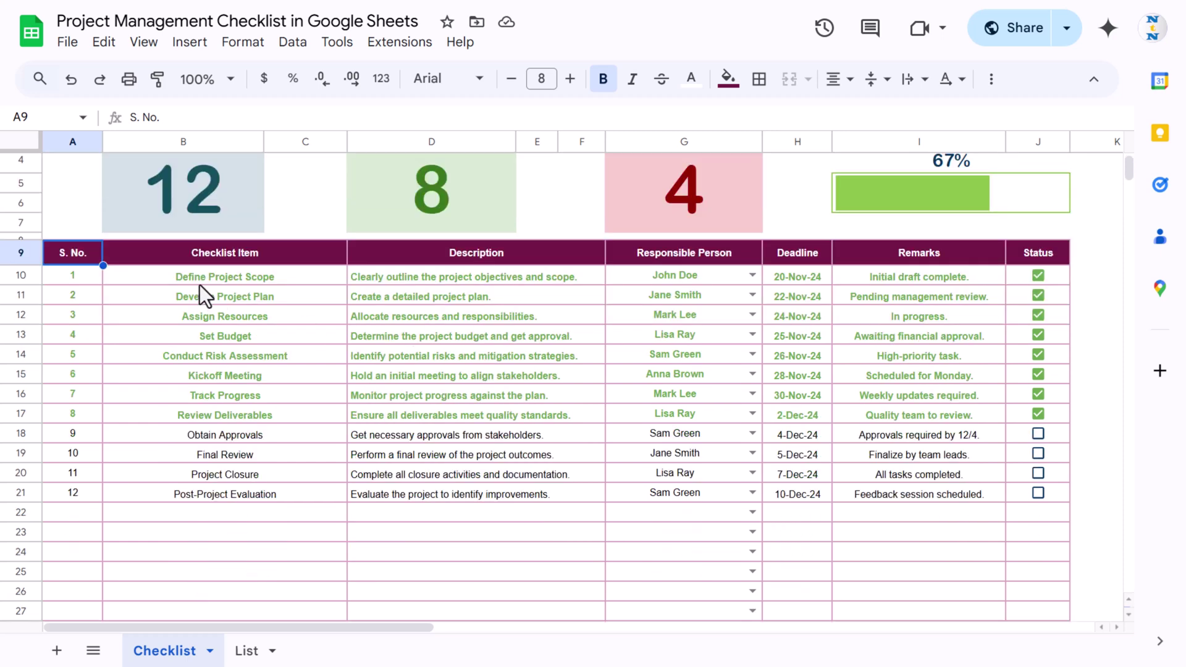
drag(181, 275, 224, 490)
drag(520, 275, 537, 471)
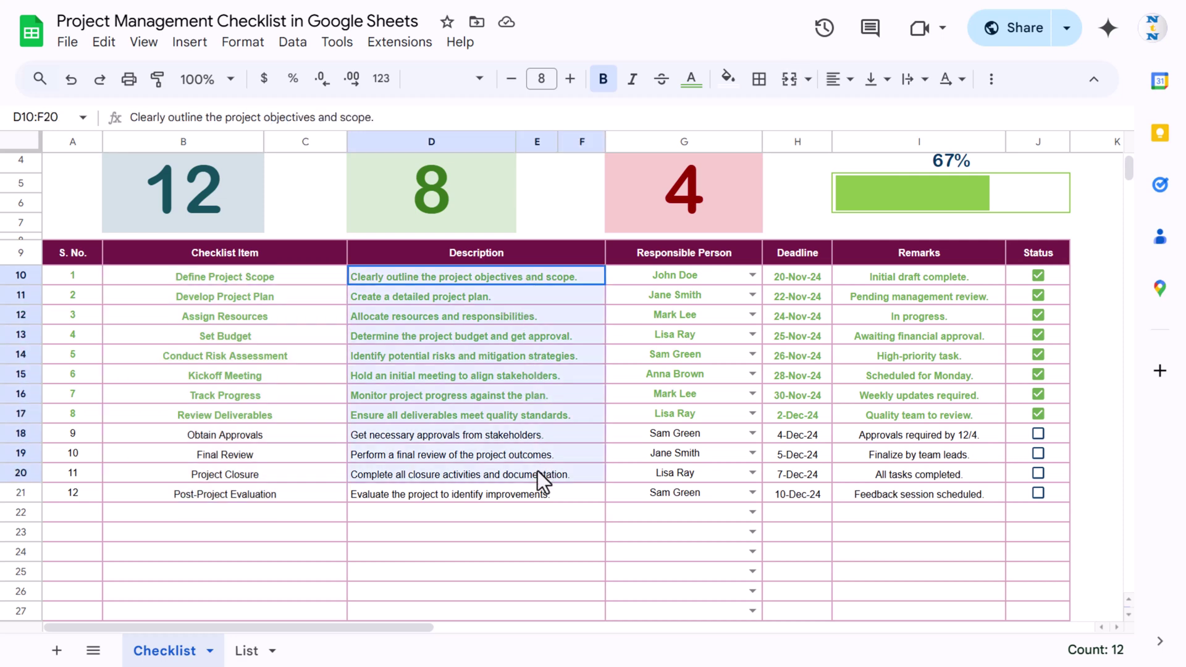
click(698, 277)
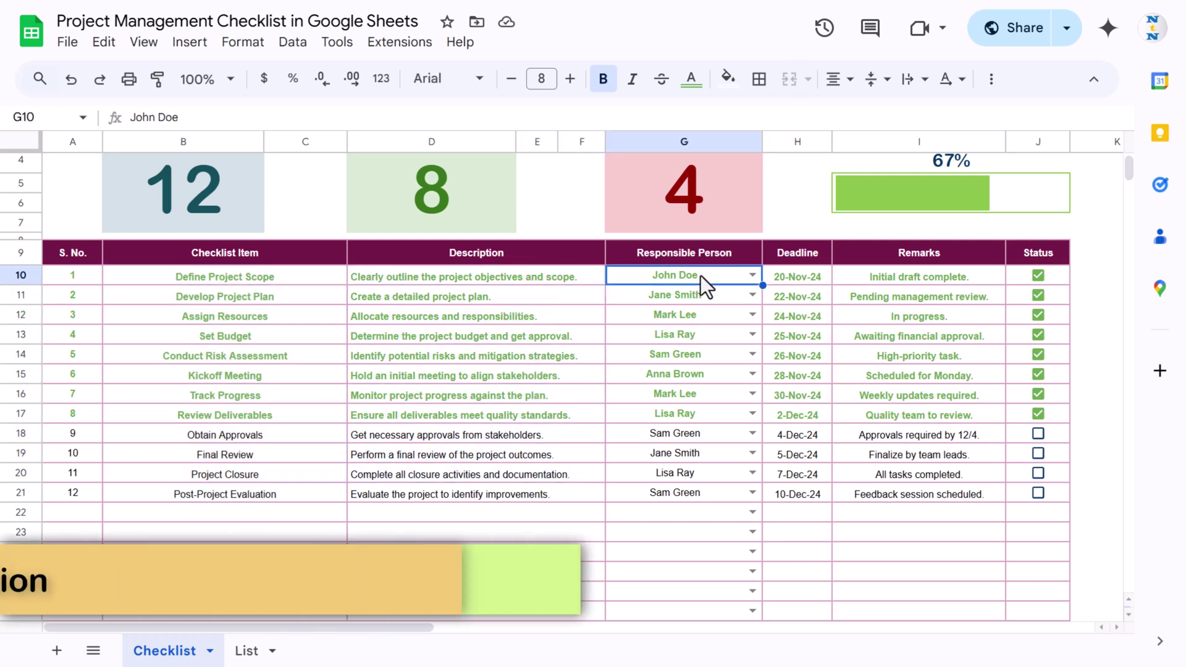
click(753, 275)
key(Escape)
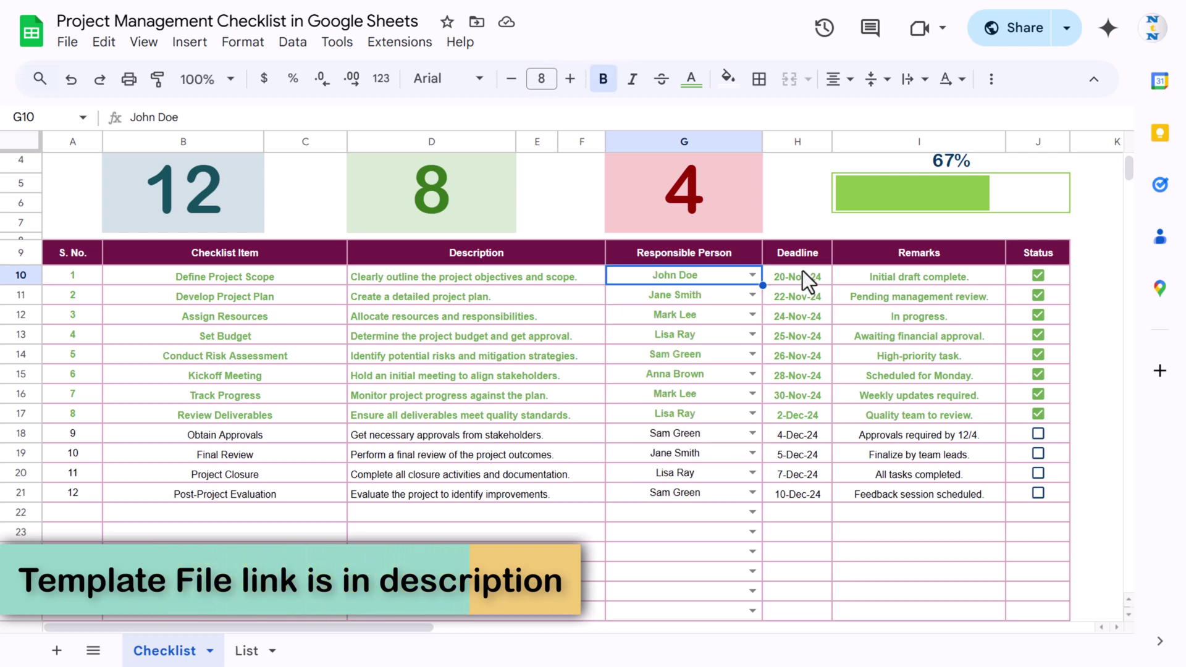
click(802, 273)
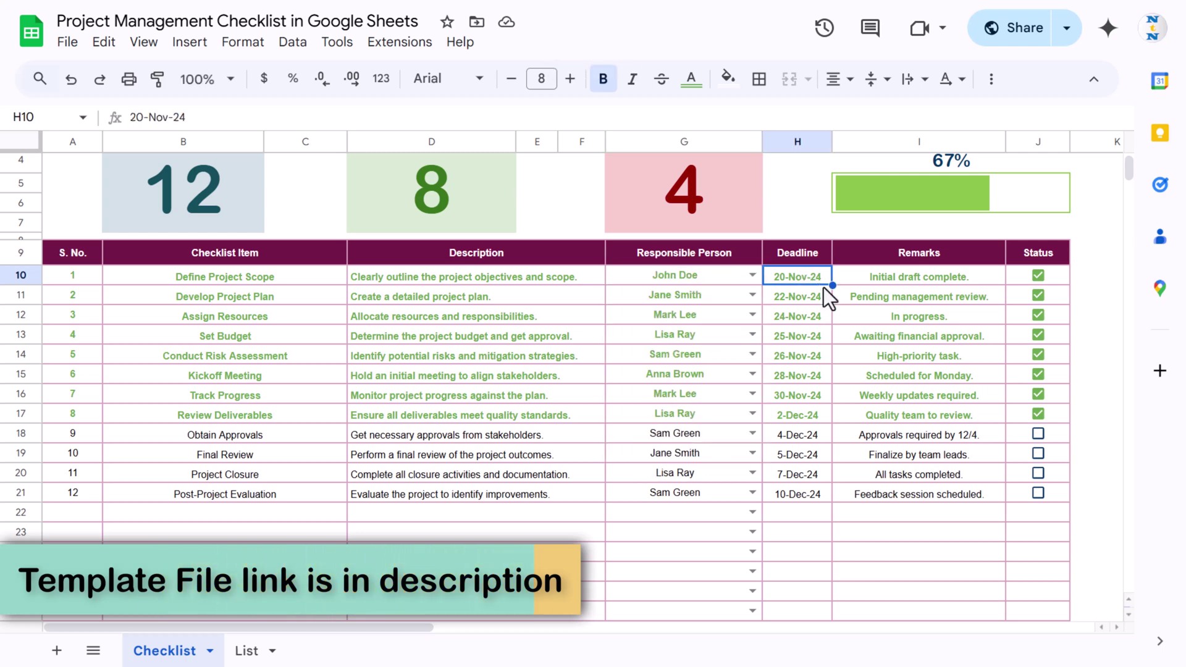
double_click(803, 435)
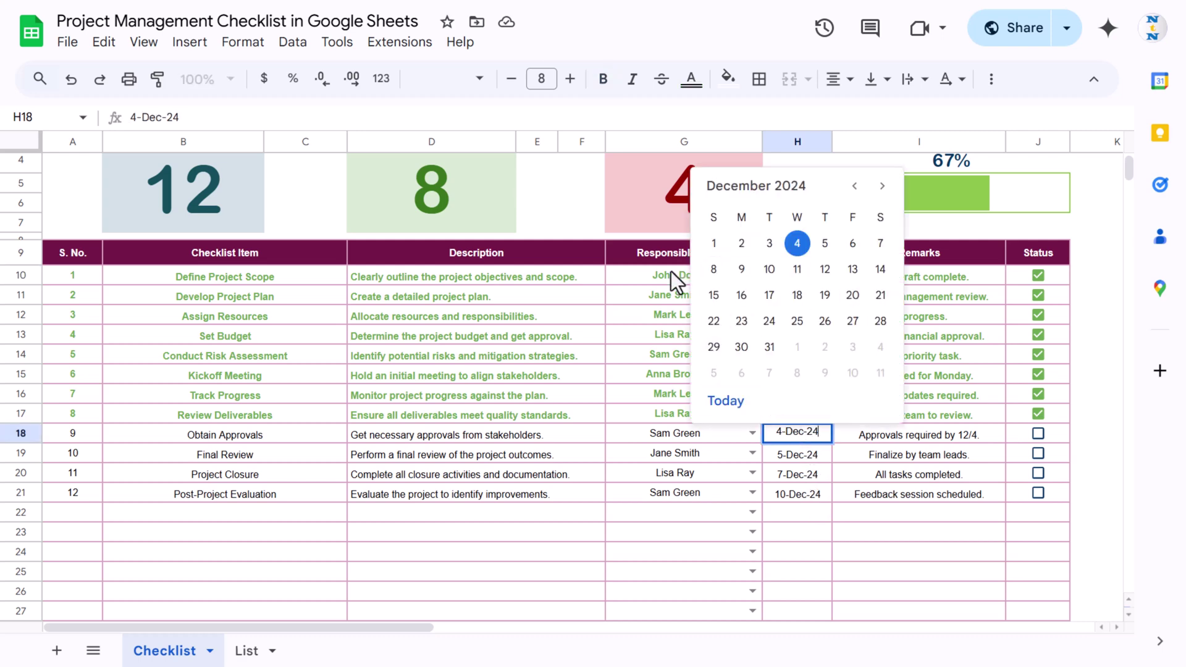
key(Escape)
drag(932, 279, 944, 494)
click(926, 336)
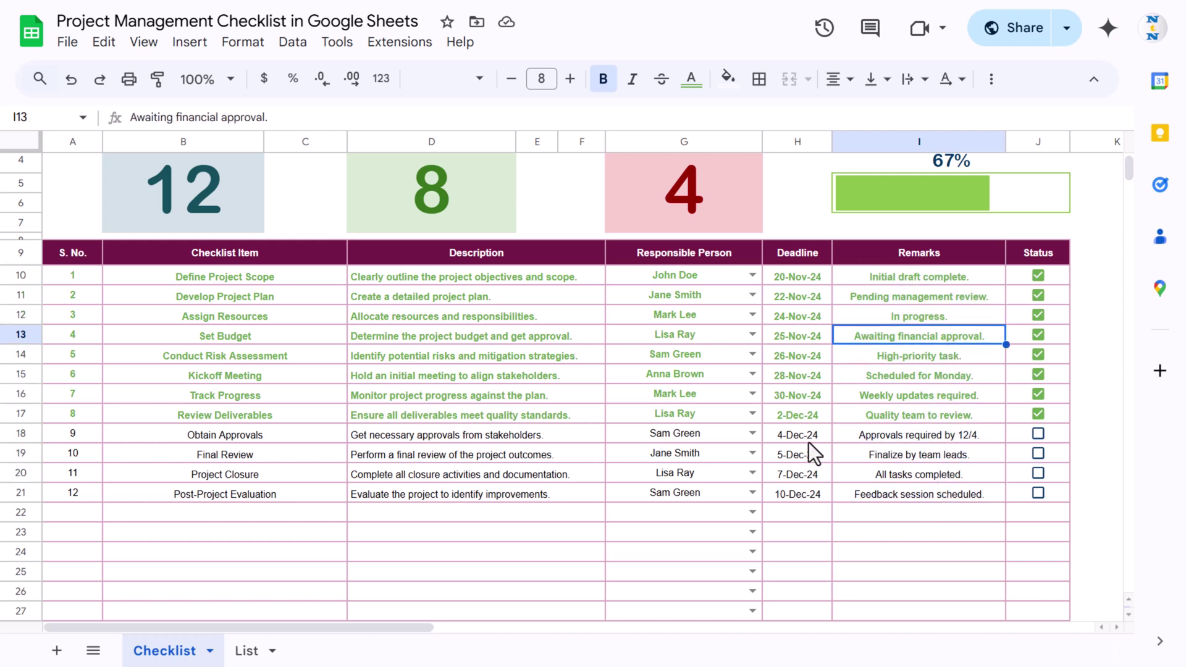
Mark the Obtain Approvals, Final Review and Project Closure tasks as completed in the Status column
click(1039, 435)
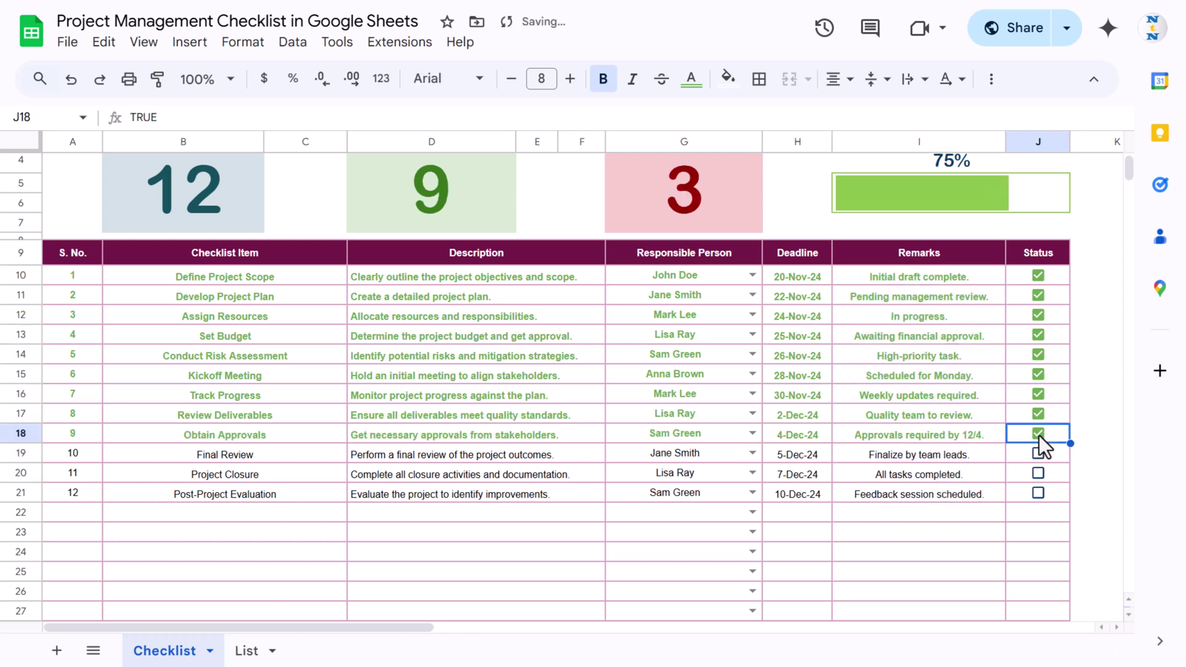
scroll(1039, 435, up, 2)
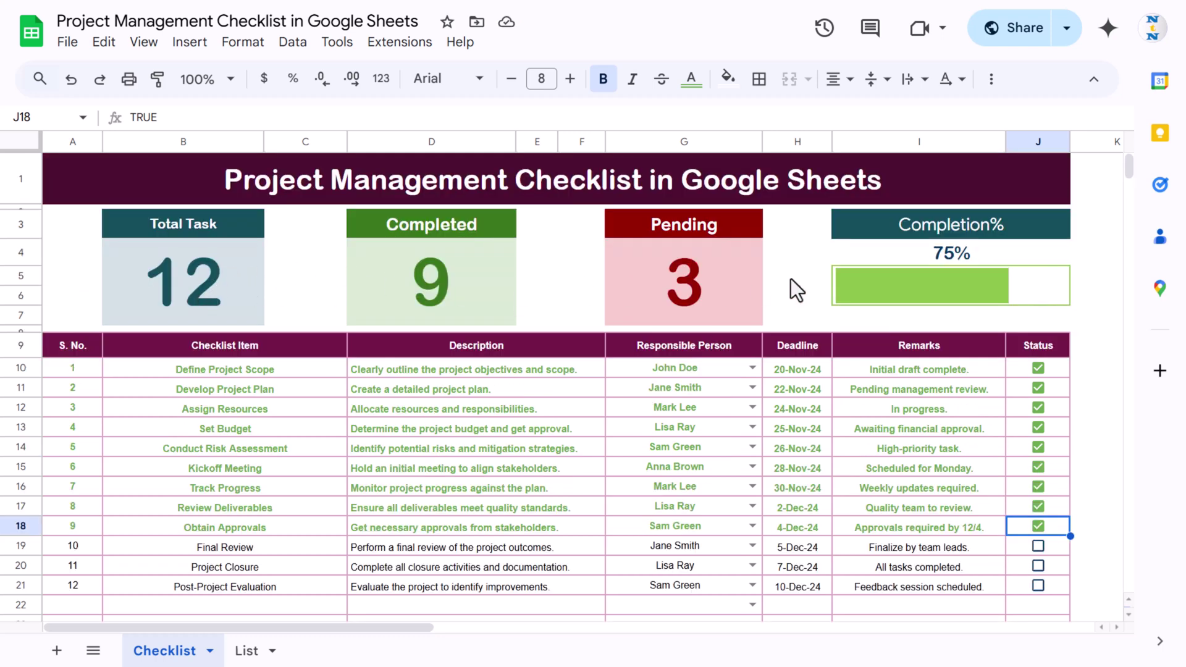
click(1042, 546)
click(1040, 565)
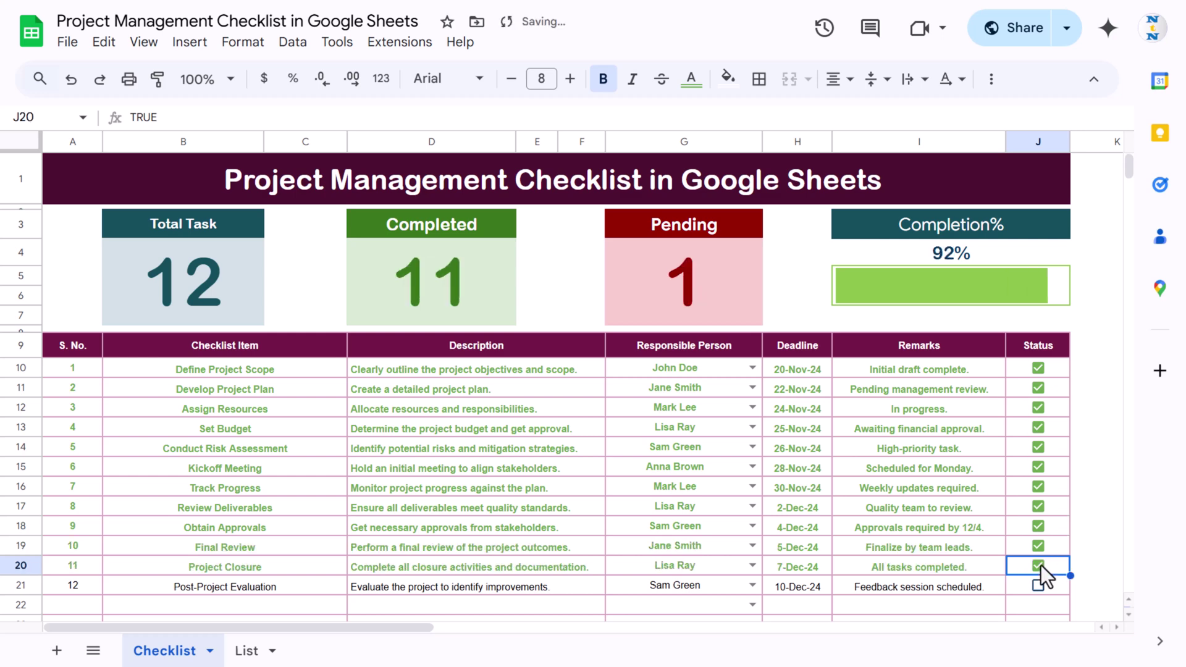
Clear the completed status of the Project Closure, Final Review and Obtain Approvals tasks
click(1040, 564)
click(1040, 545)
click(1040, 525)
Add a checklist item "New Task" with the description "test description" in row 22
scroll(1011, 470, down, 3)
click(241, 422)
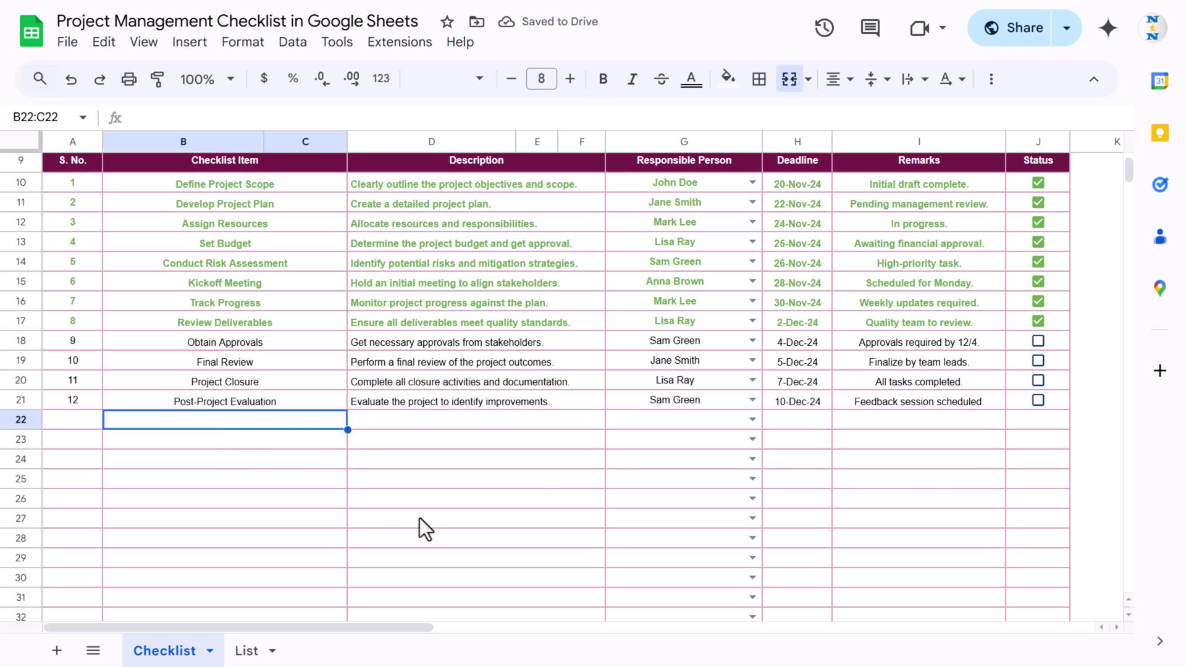
text(New Task)
key(Return)
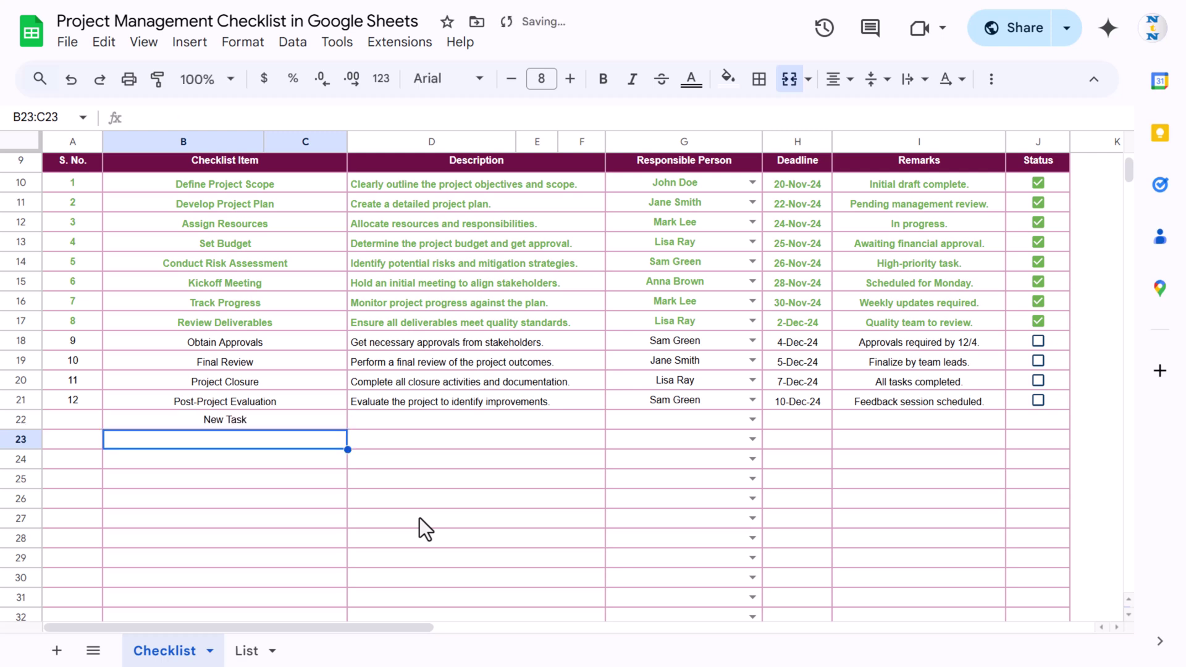
click(241, 420)
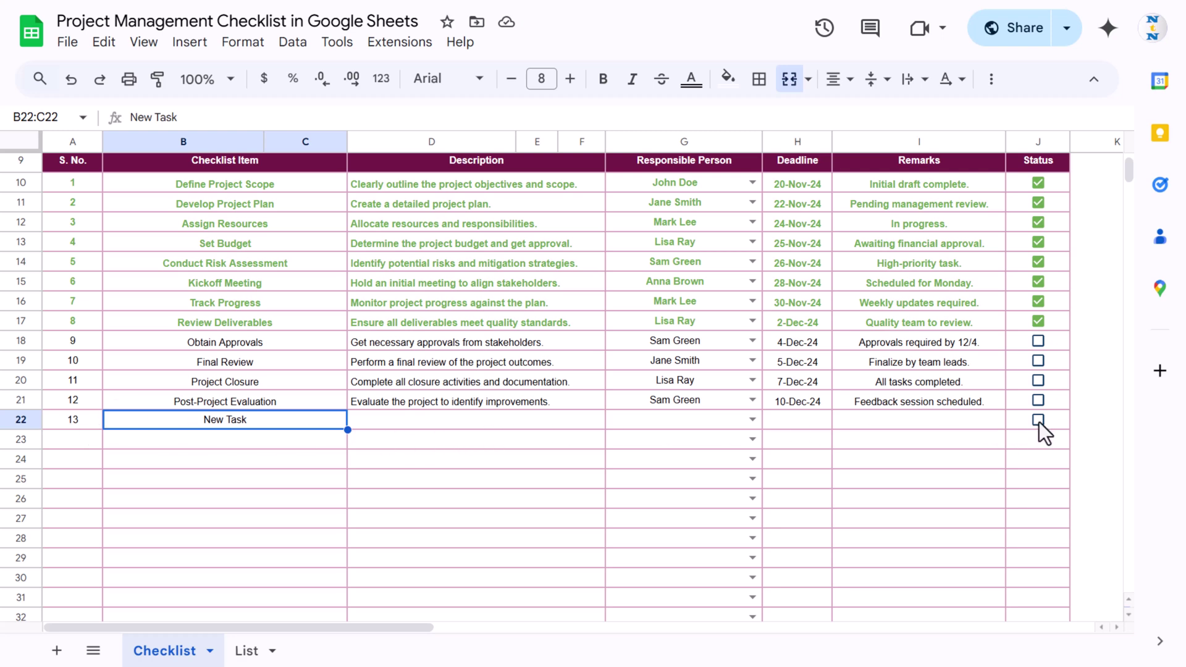
click(488, 426)
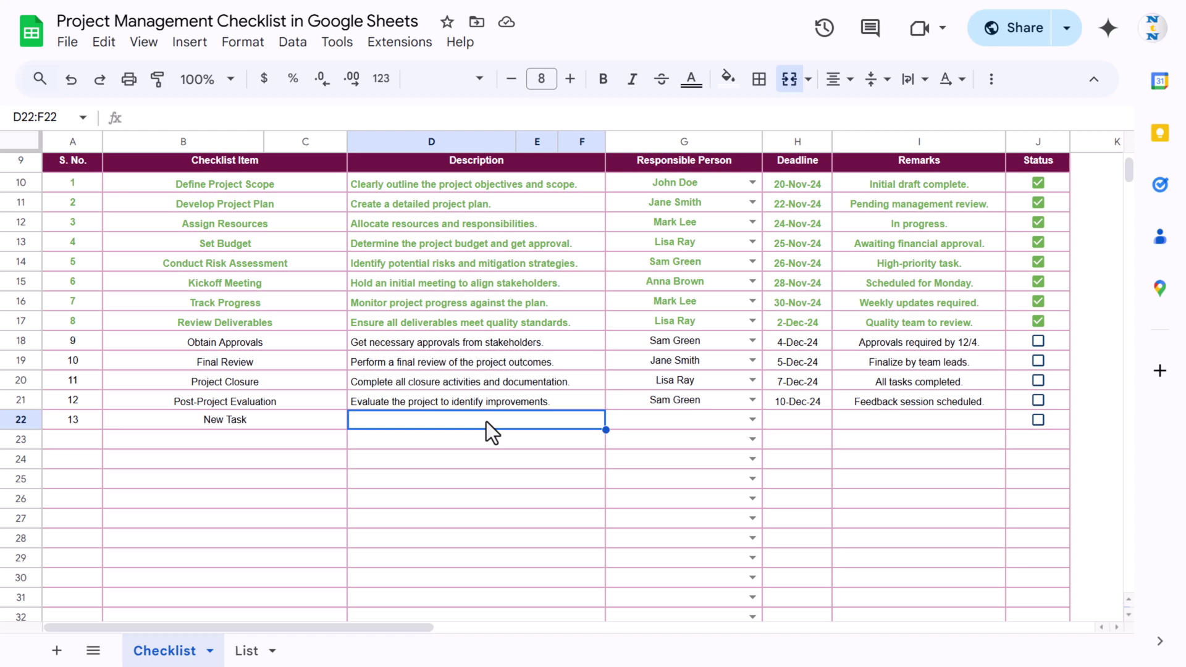
text(test description)
key(Return)
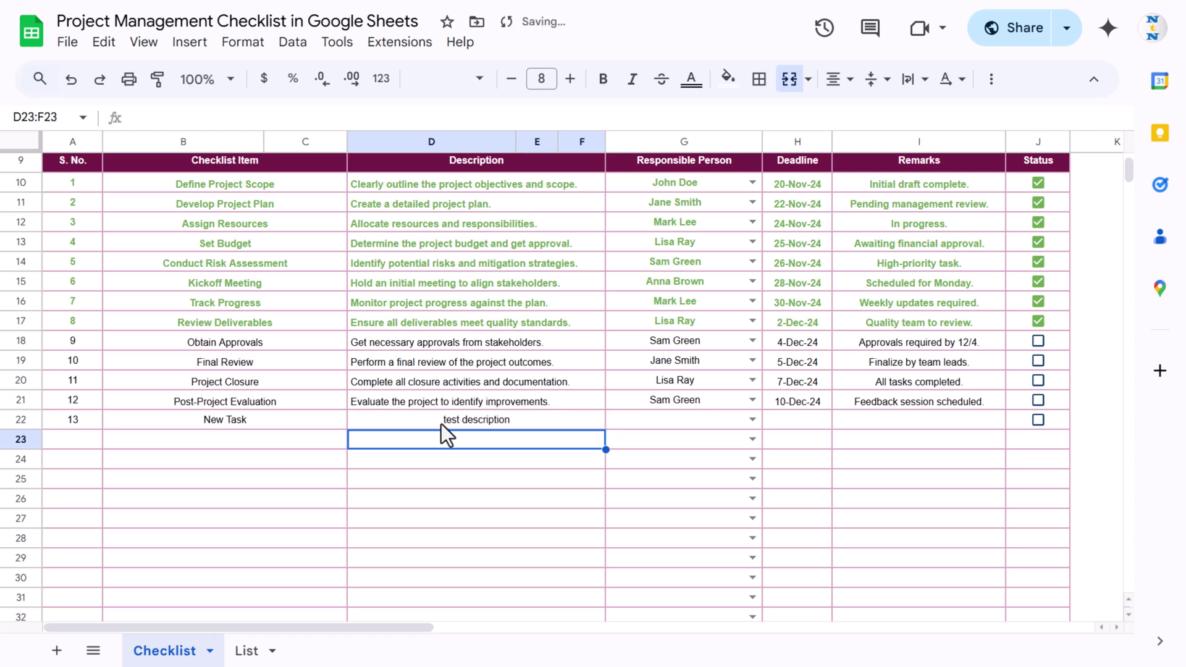
Assign the first listed responsible person to New Task and set its deadline to 4-Dec-24
click(752, 420)
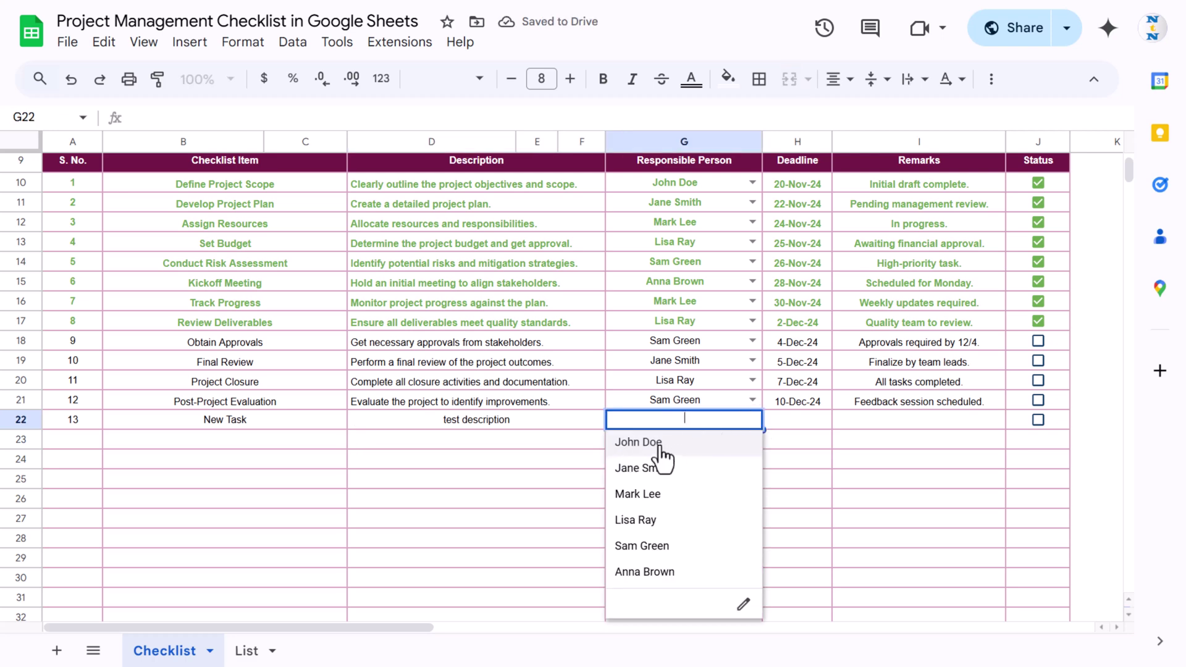
click(643, 443)
double_click(800, 417)
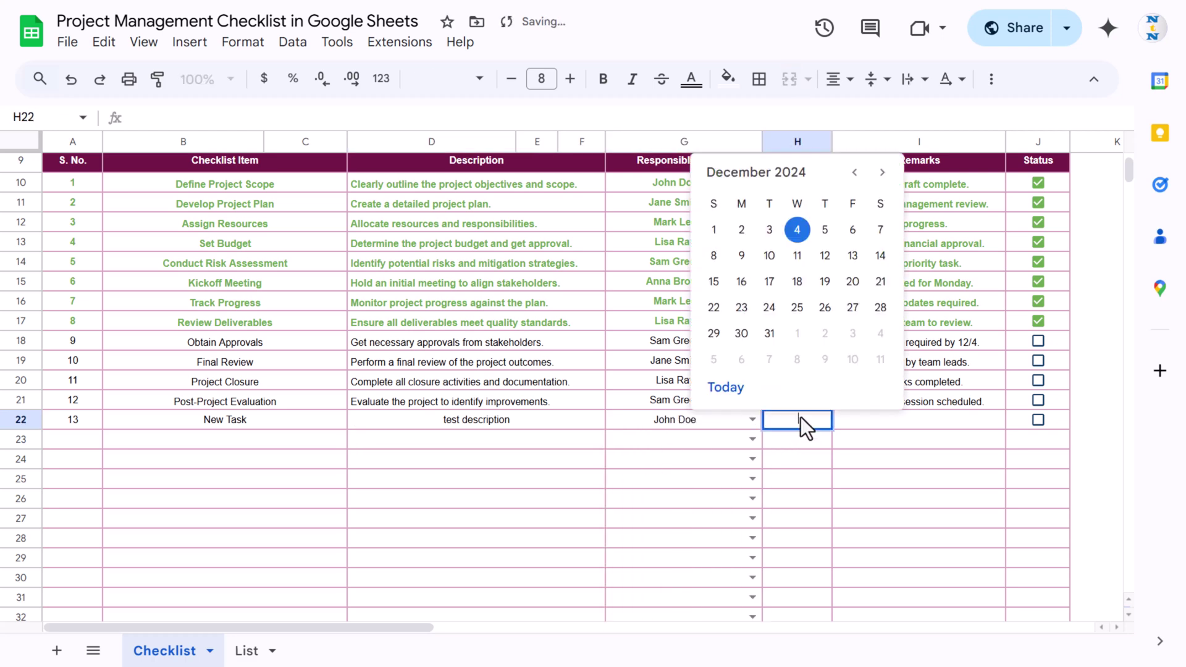
click(801, 228)
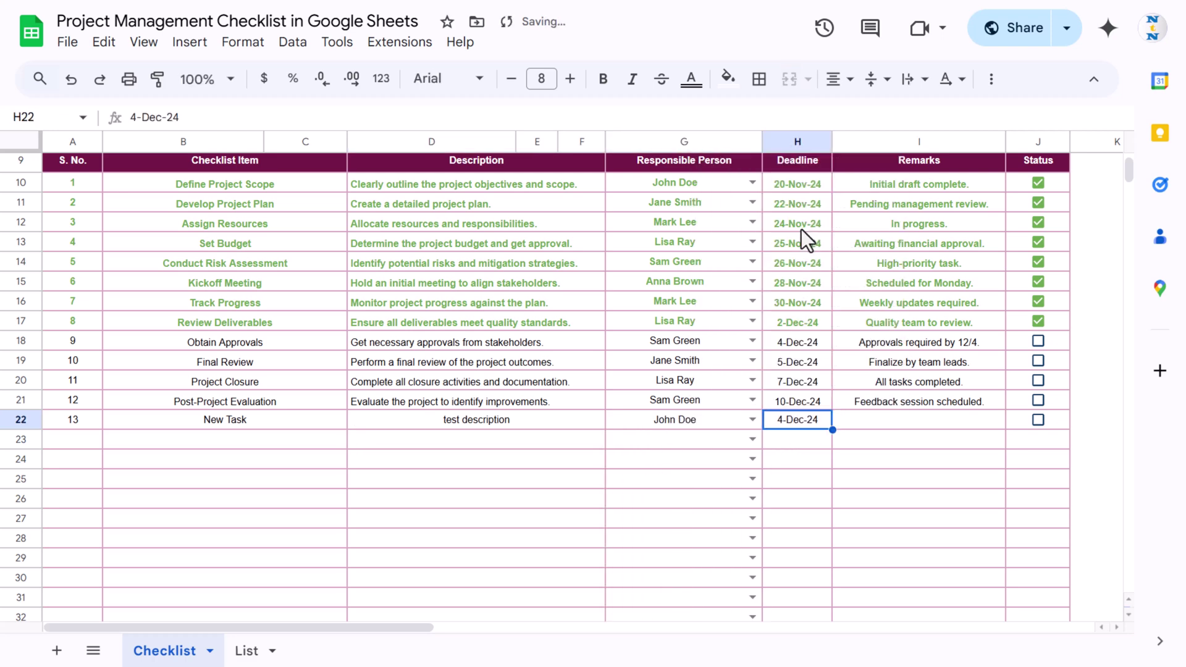
click(916, 421)
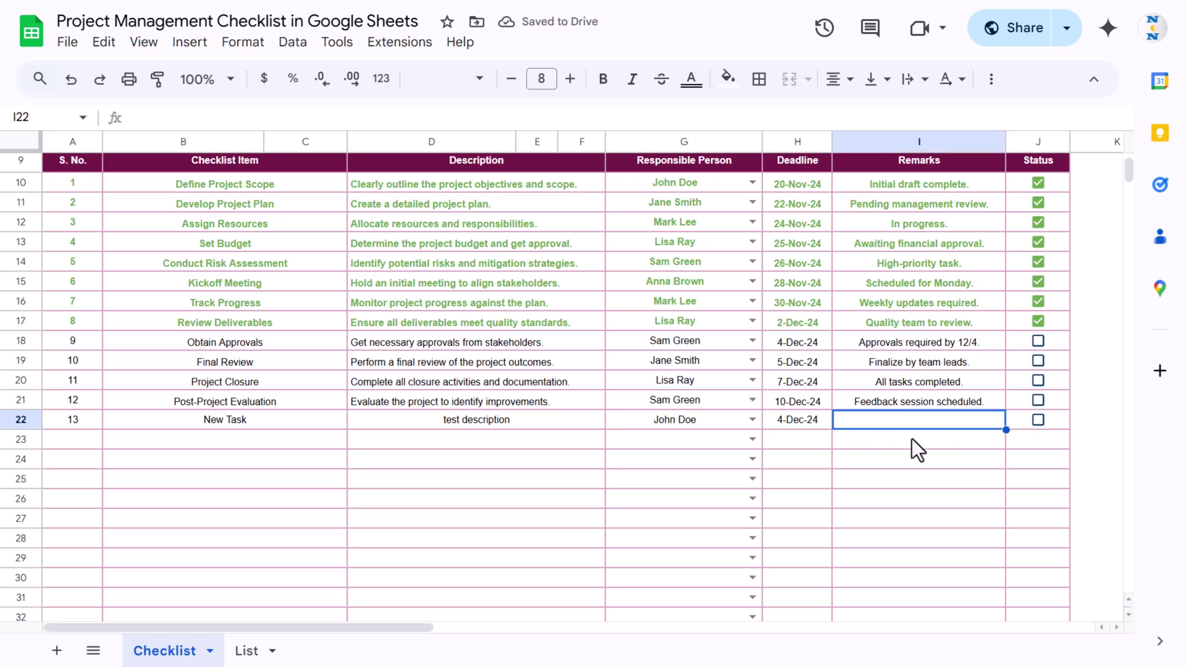
scroll(911, 439, up, 3)
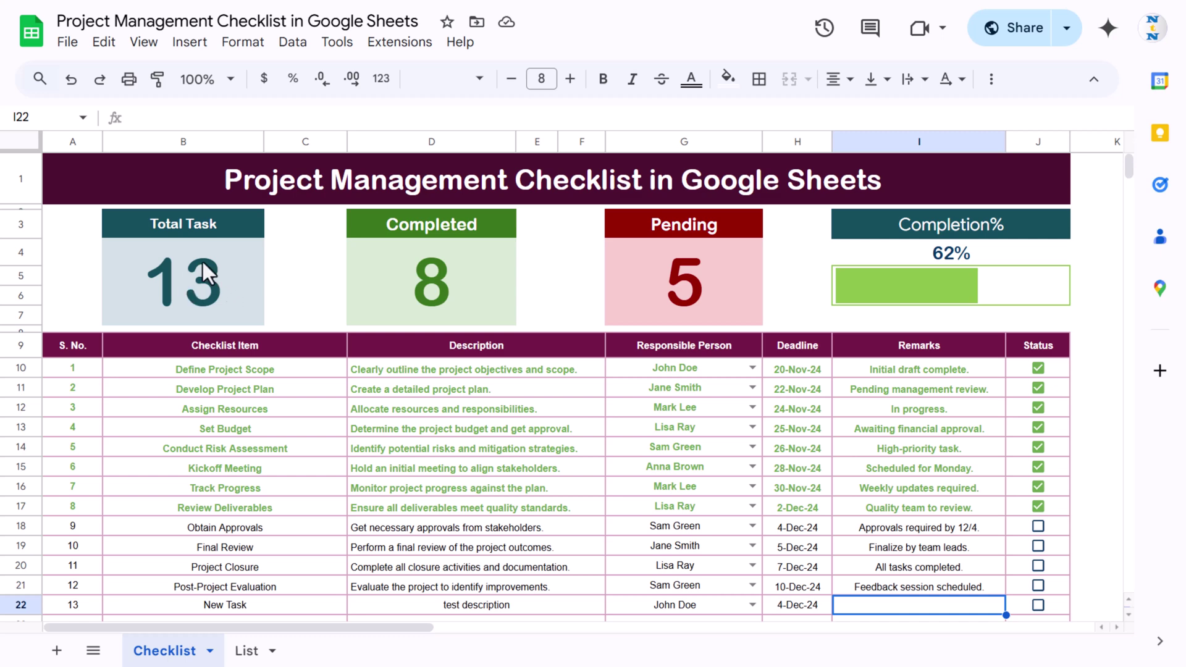
Mark New Task as completed, then clear its status again
scroll(1032, 469, down, 2)
click(1042, 512)
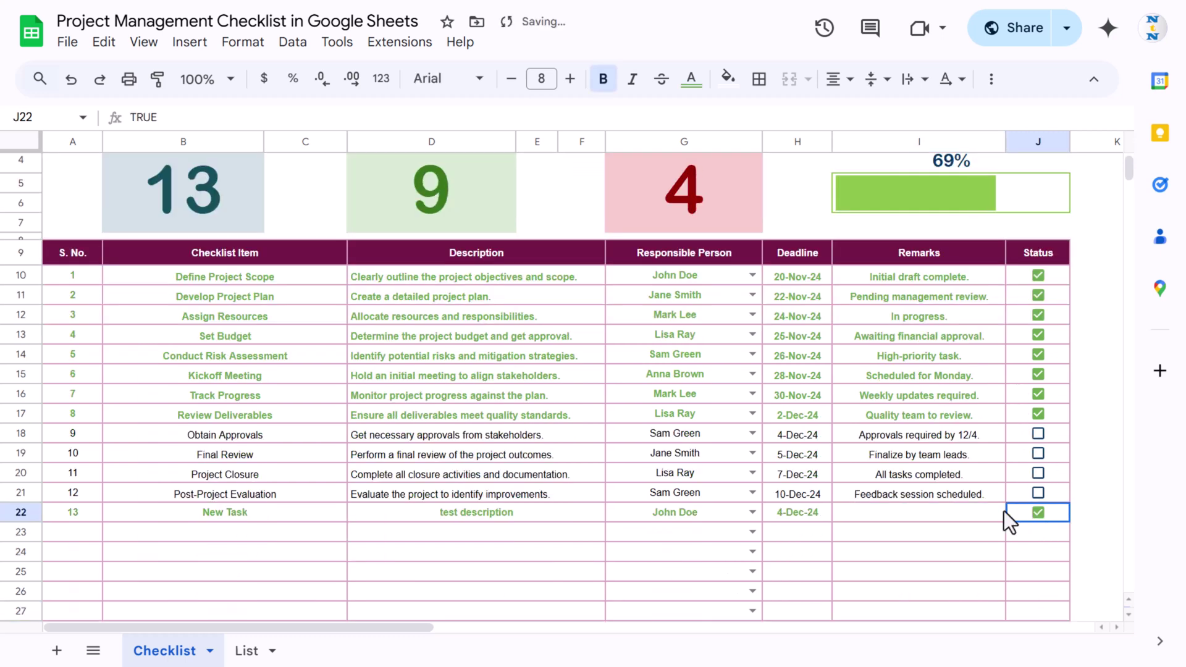
scroll(632, 432, up, 2)
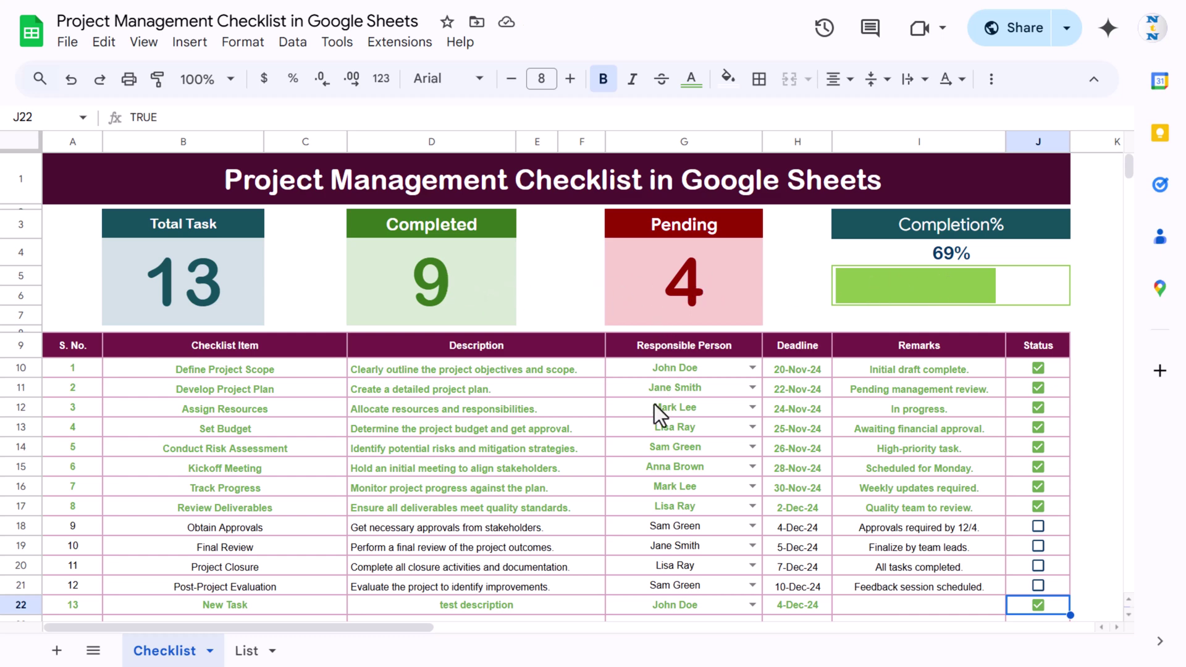
scroll(829, 430, down, 2)
click(1039, 512)
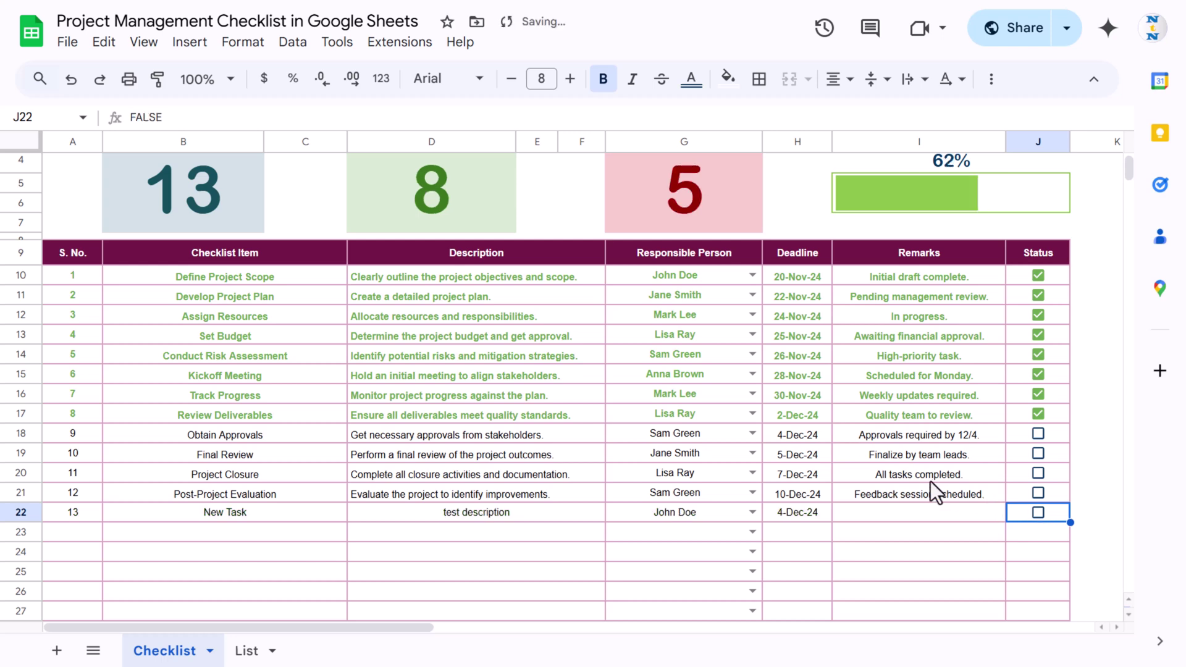
scroll(930, 482, up, 2)
Add a blank sheet after Checklist and check which columns the title banner spans on the Checklist sheet
click(429, 366)
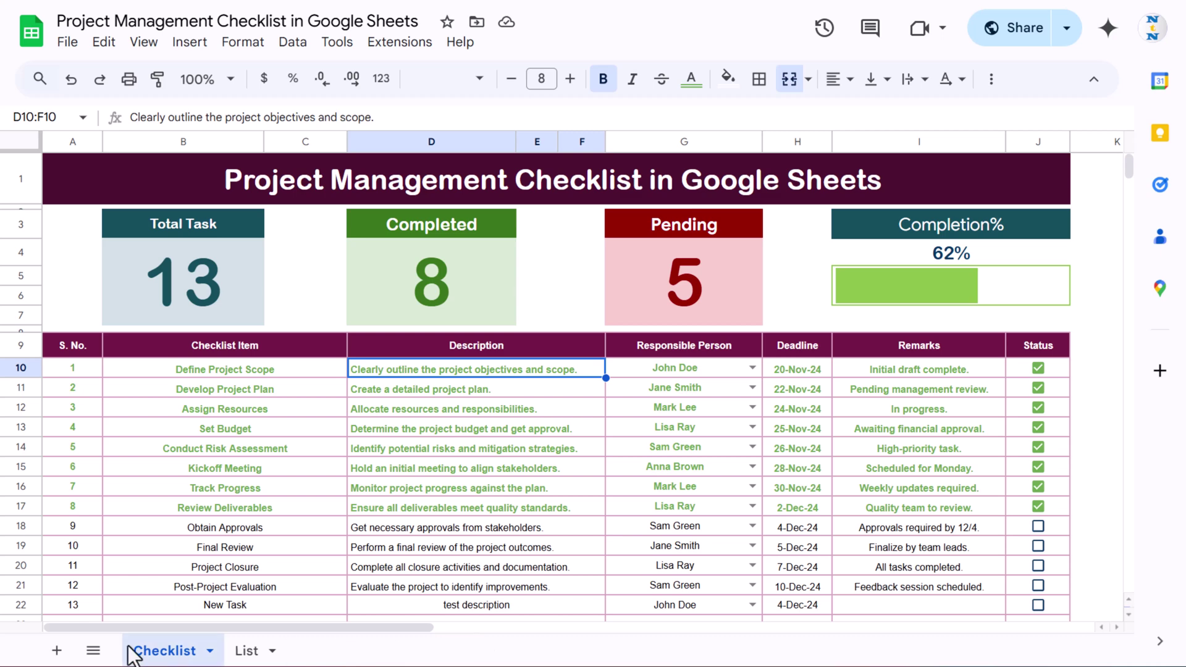
click(57, 650)
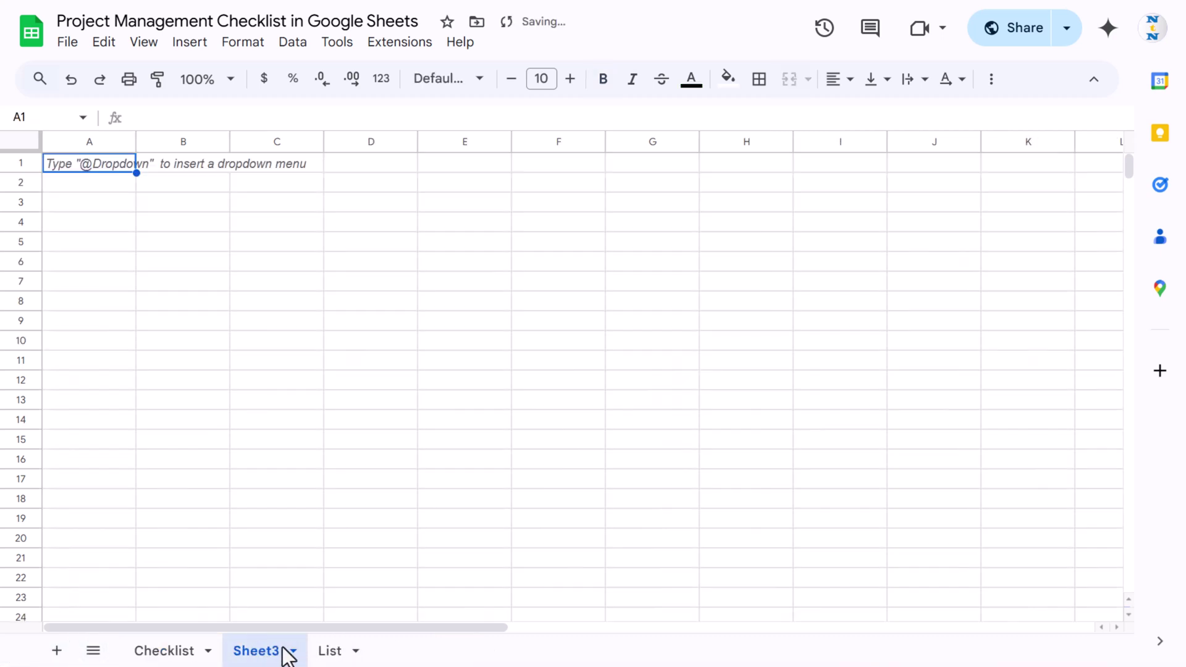
click(165, 650)
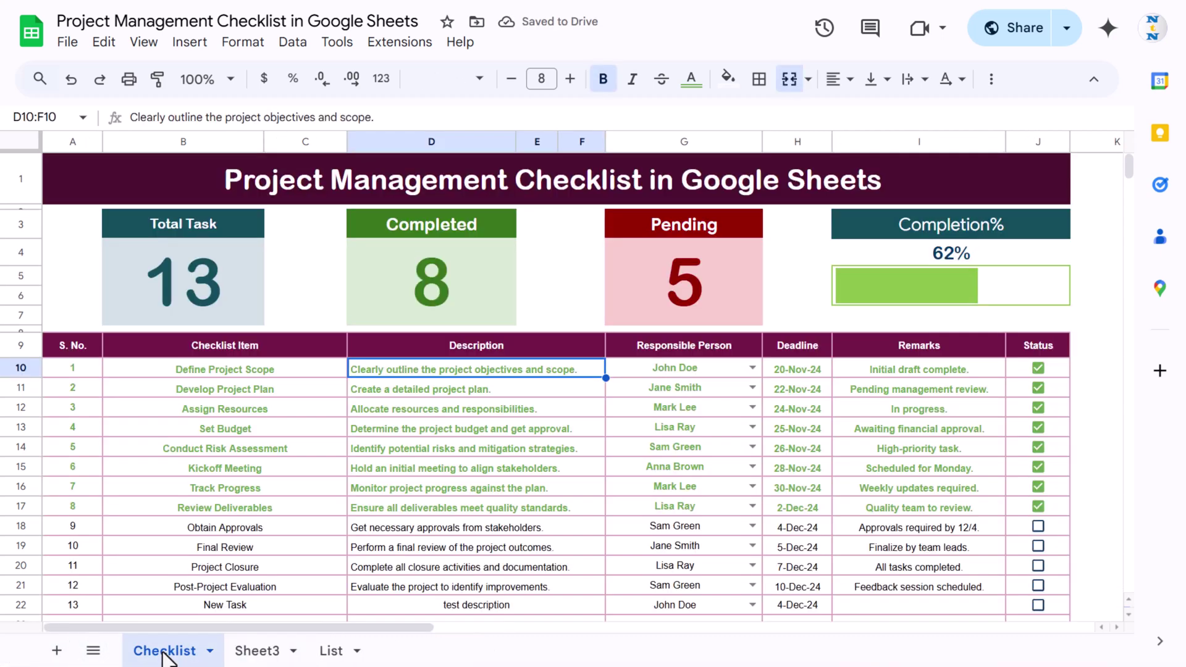
click(134, 181)
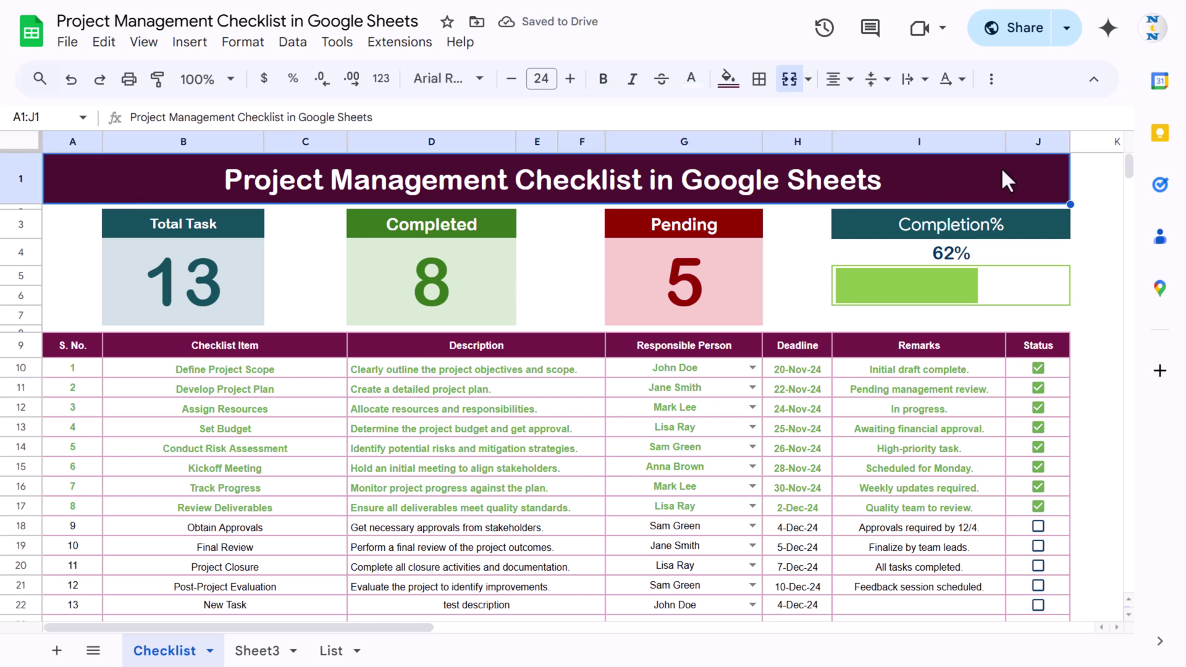
click(258, 654)
click(162, 655)
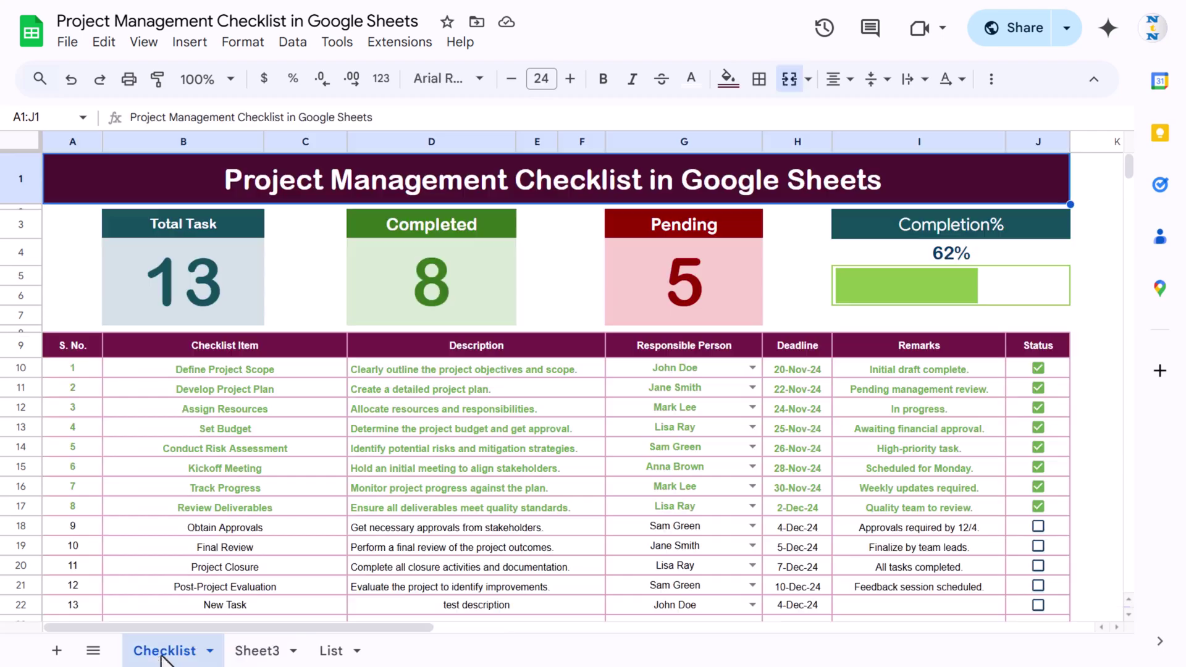
Merge cells A1:J1 on Sheet3 and increase row 1 to a little over twice its height
click(259, 656)
drag(92, 164, 923, 162)
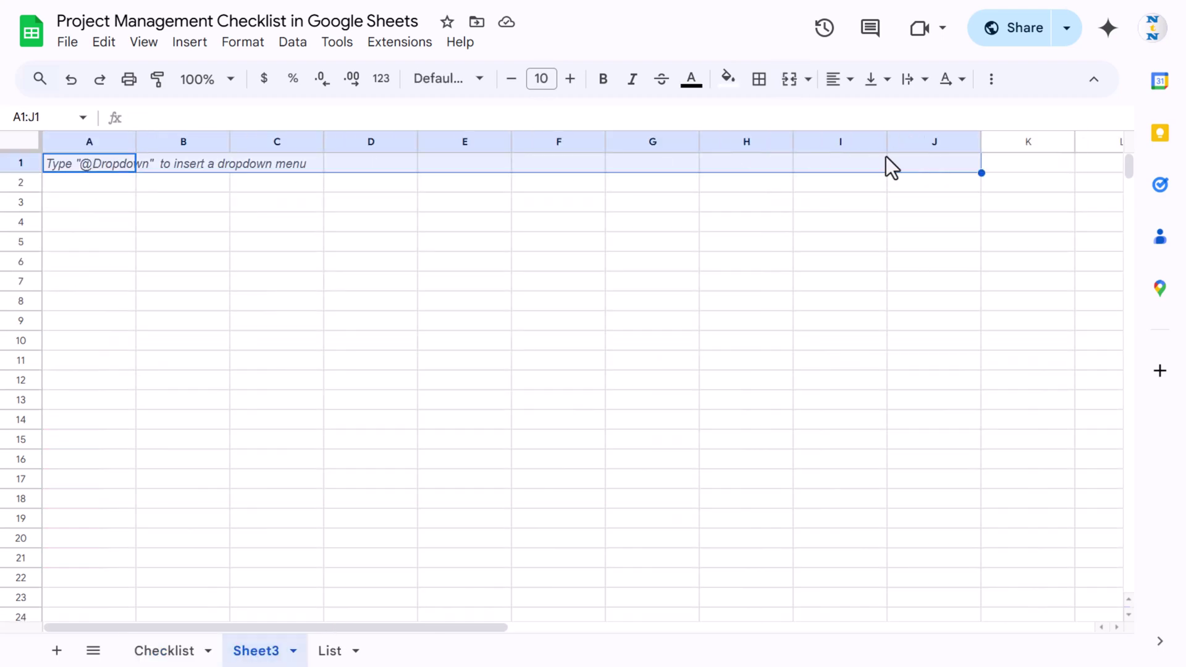
click(789, 81)
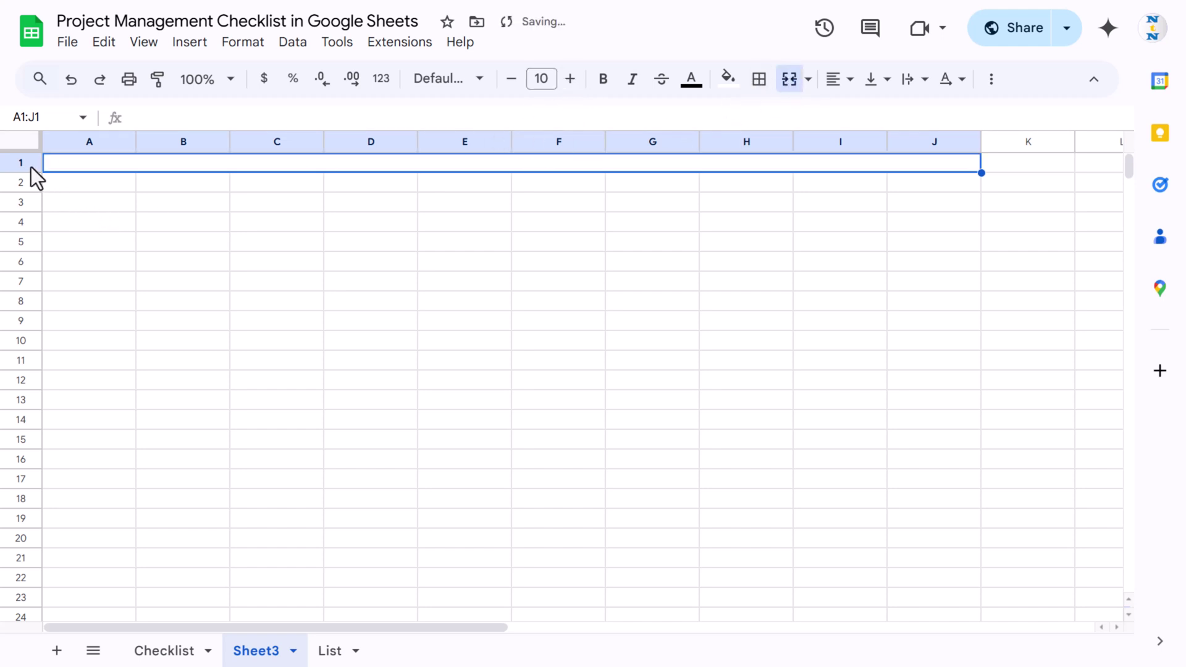
drag(21, 172, 27, 198)
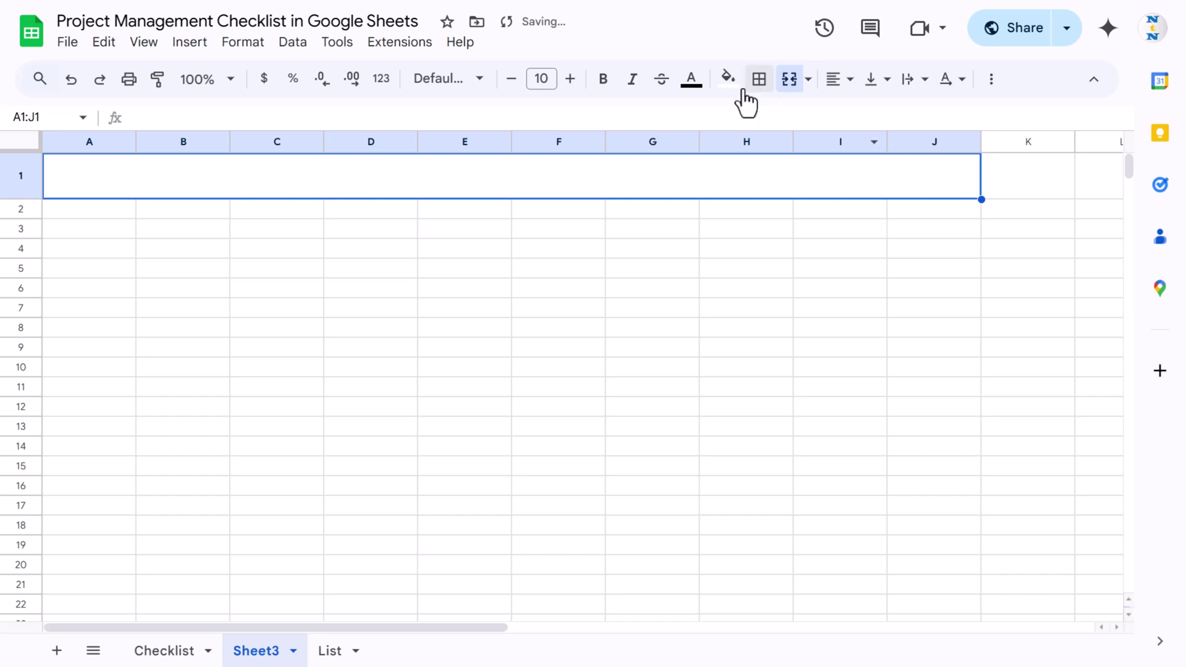
Fill the merged title cell A1:J1 with dark magenta and set its text color to white
click(729, 80)
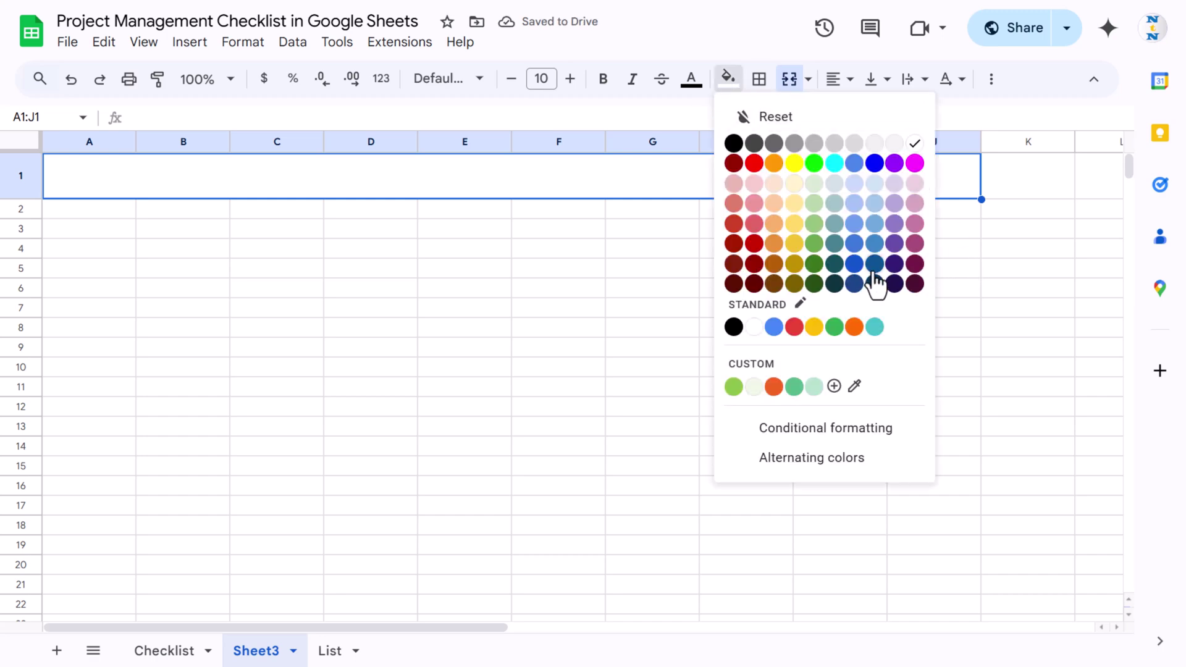
click(915, 266)
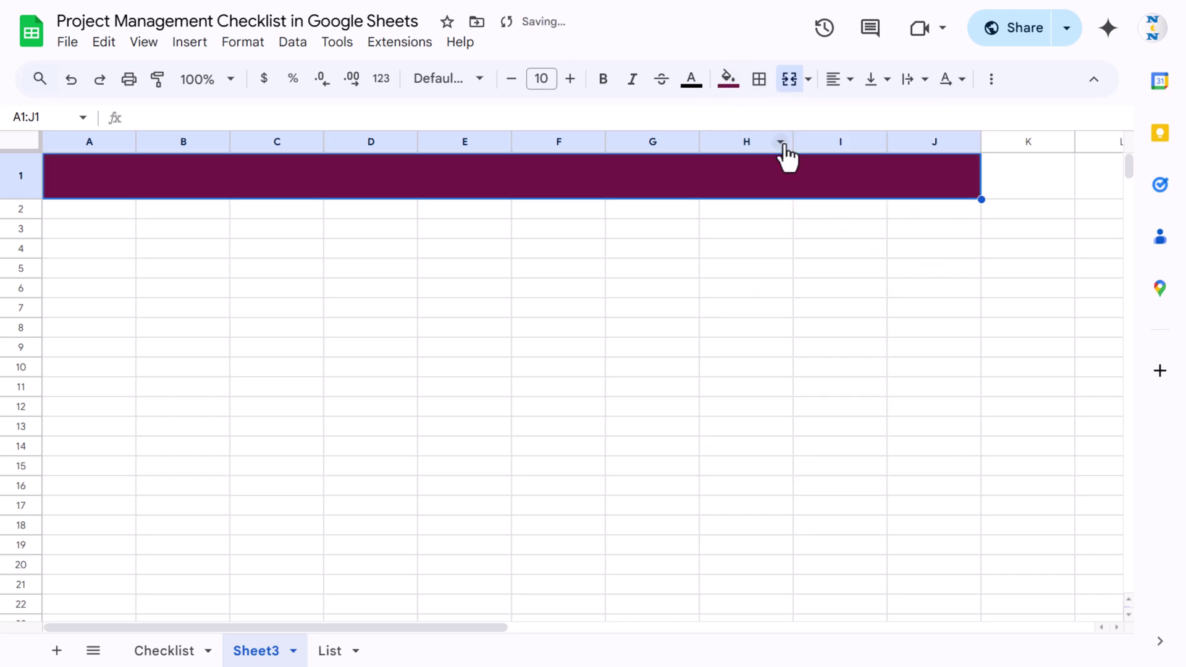
click(689, 80)
click(874, 148)
Set the merged title cell A1:J1 to the Arial Rounded font at size 30
click(466, 85)
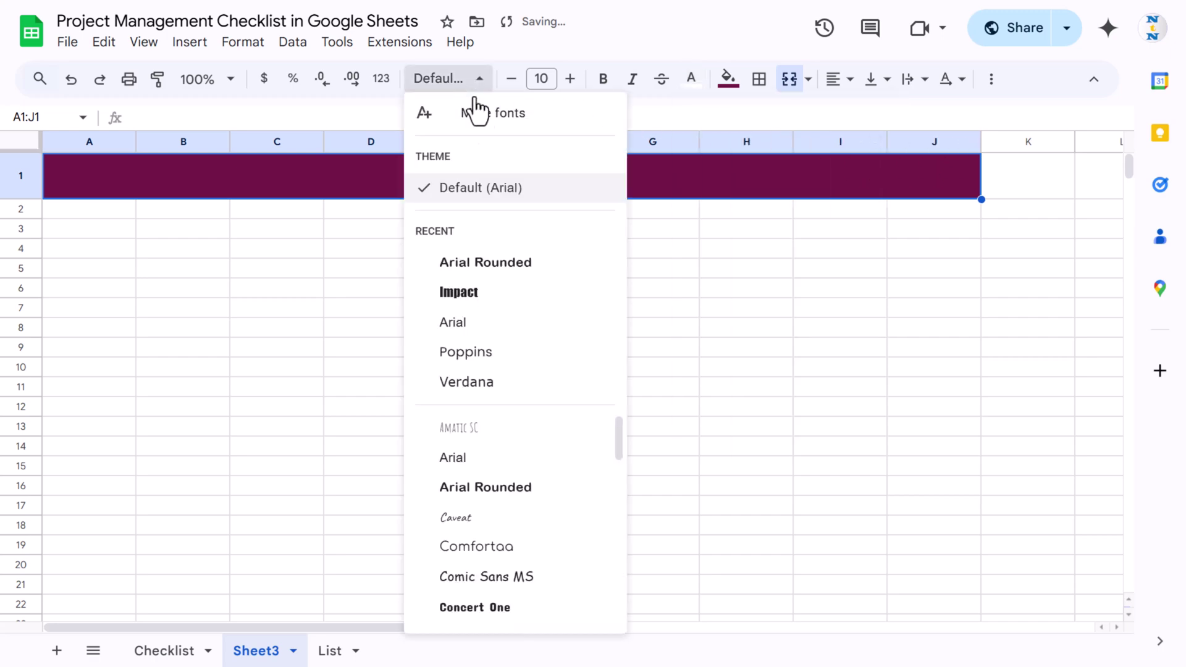
click(491, 264)
click(549, 79)
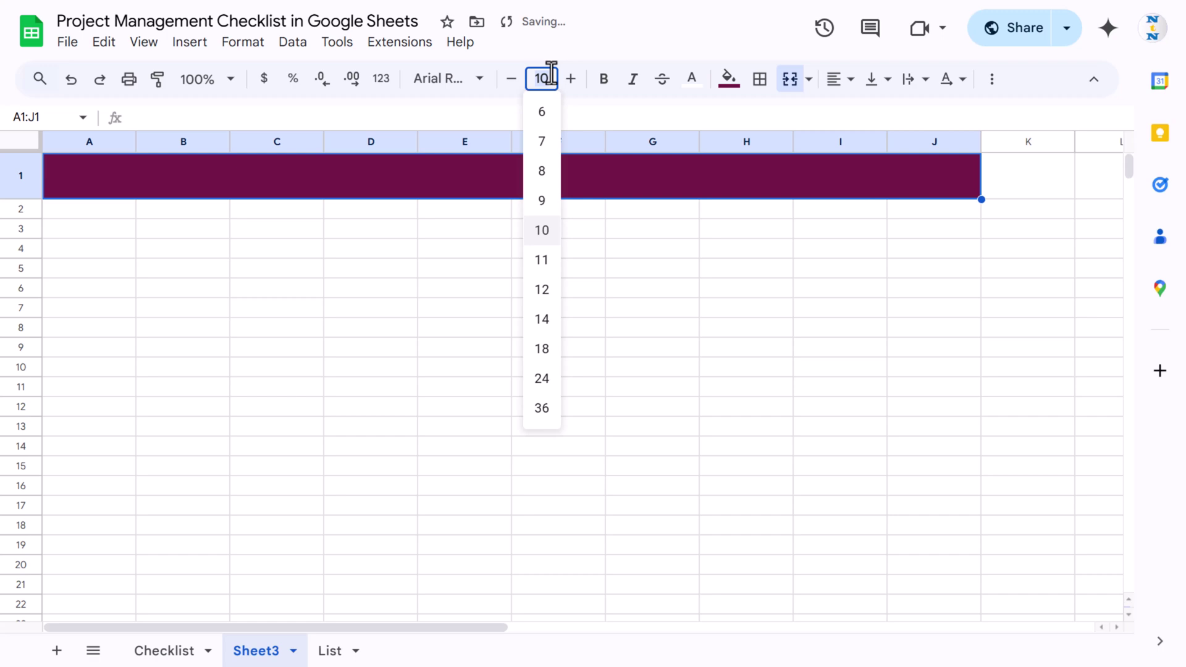
text(30)
key(Return)
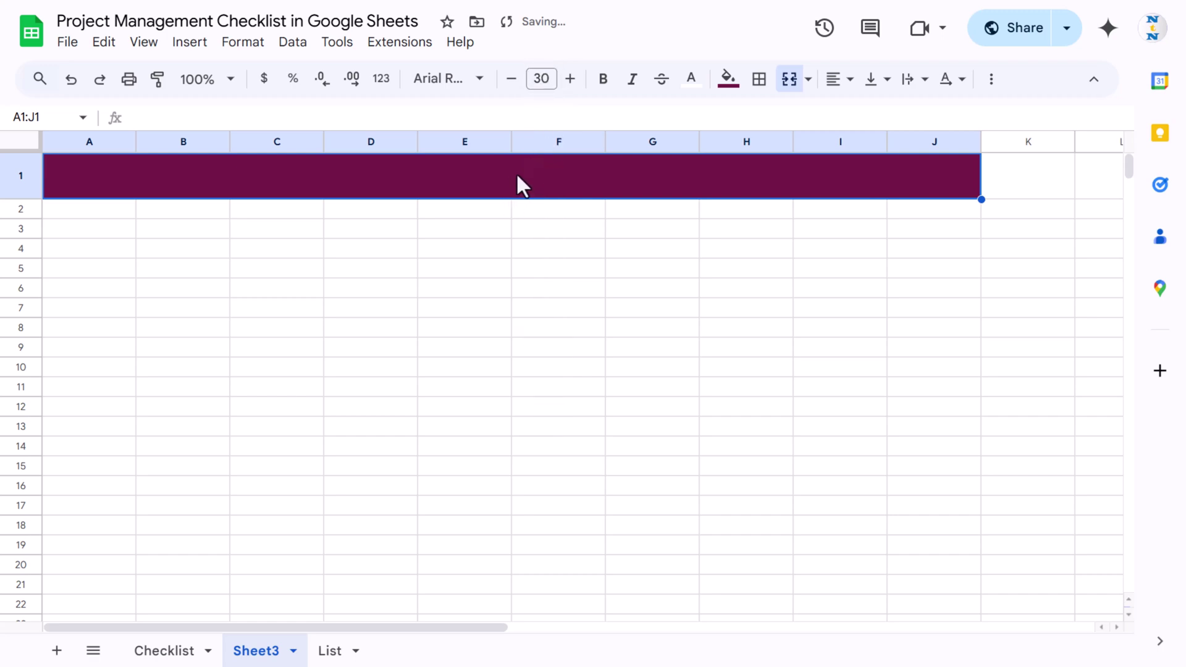
Enter "Project Management Checklist" in the title banner and set its font size to 25
text(Project Management Che)
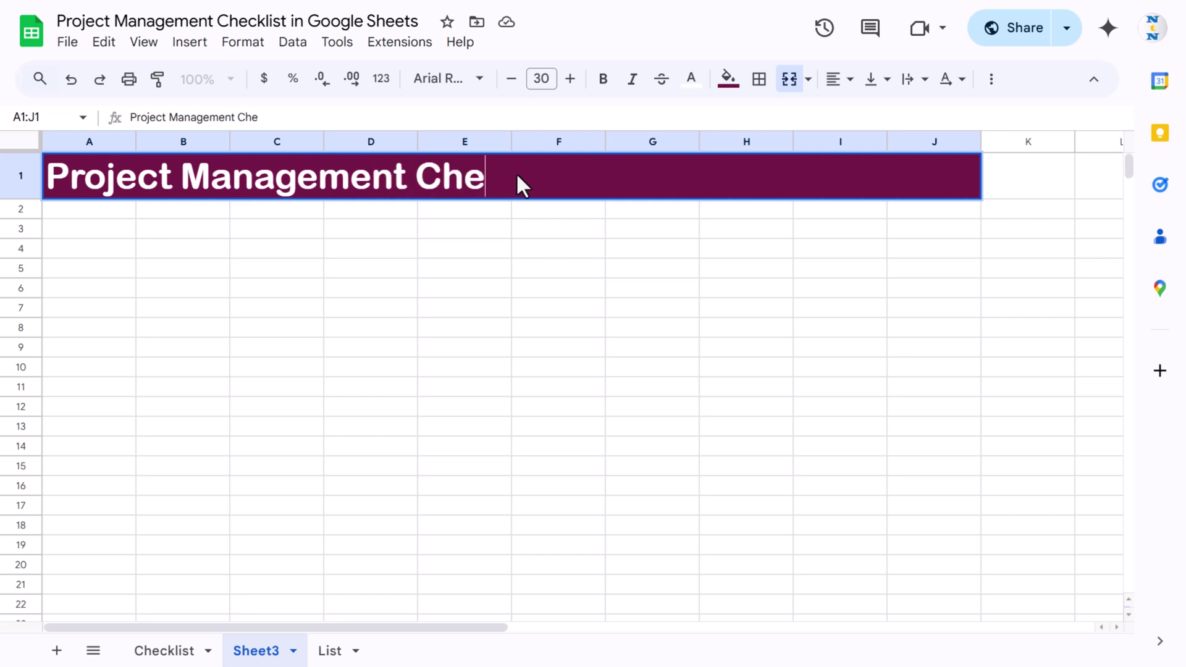
text(cklist)
key(Return)
click(516, 175)
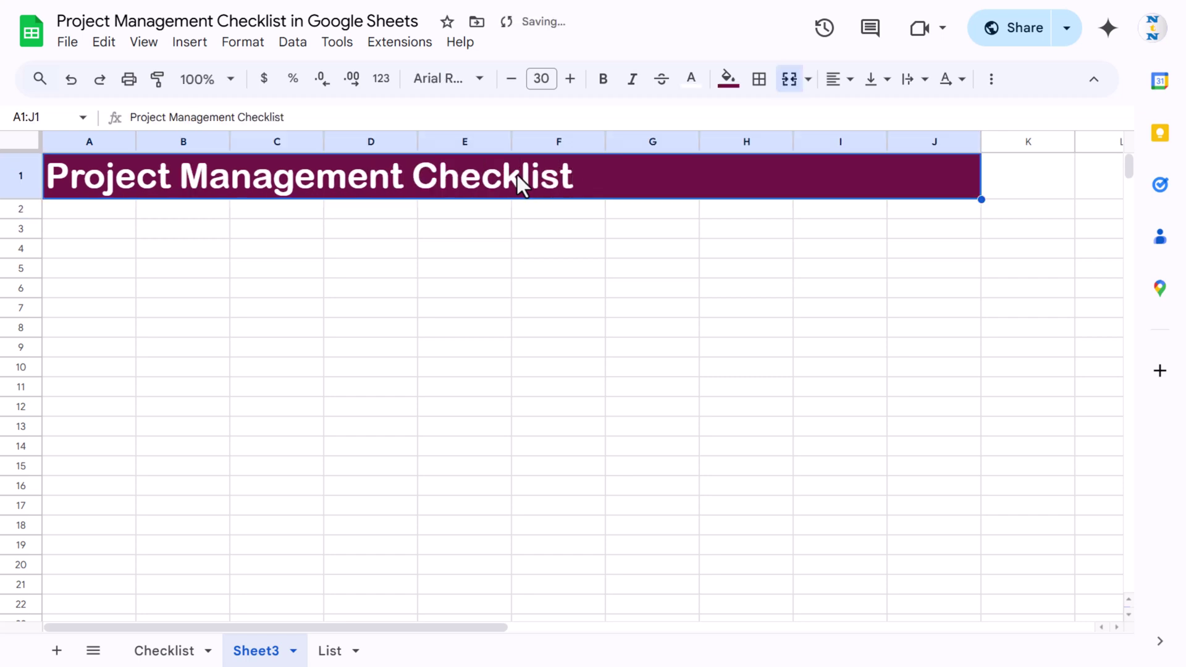
click(542, 77)
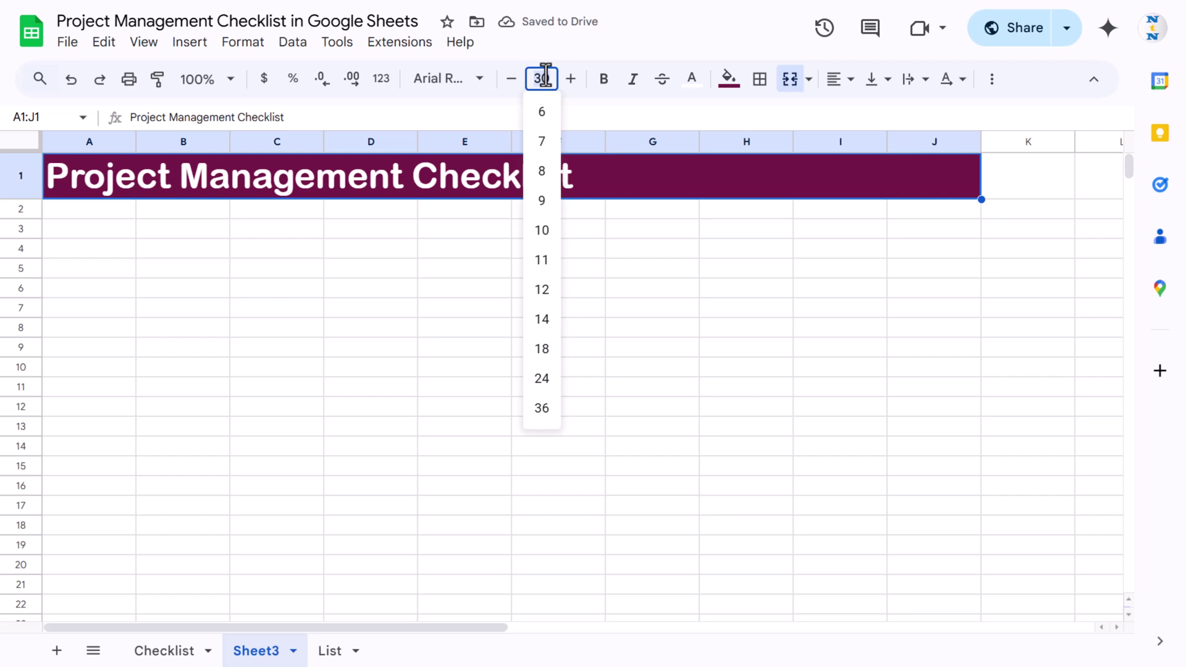
text(25)
key(Return)
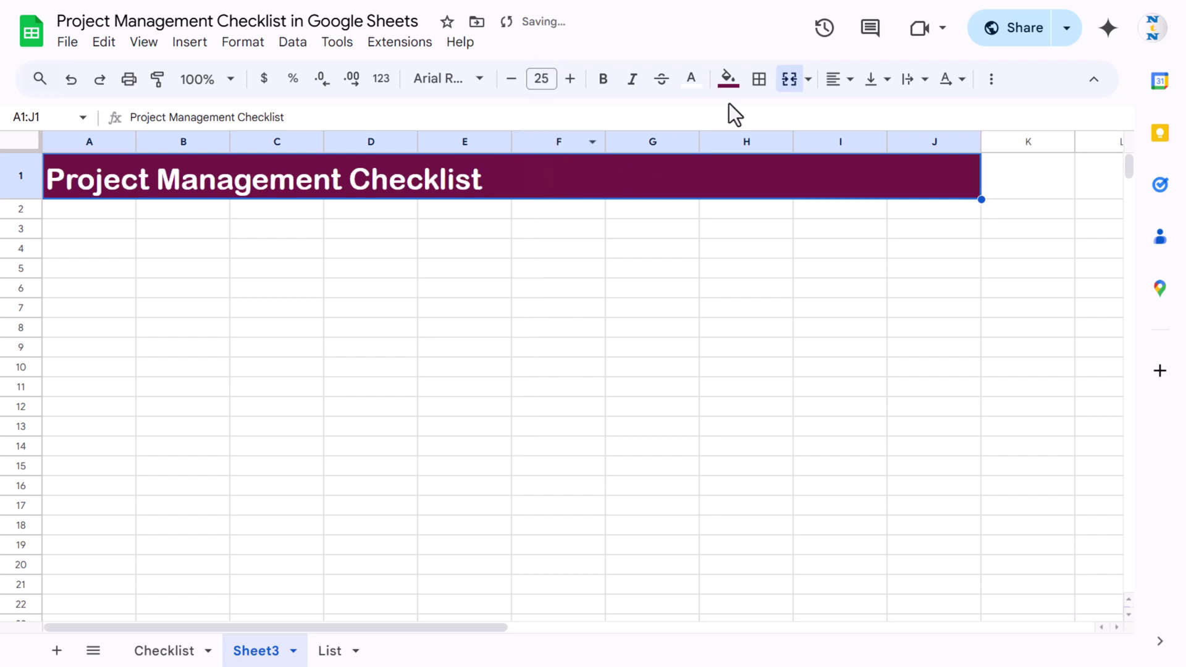
Center the banner title horizontally and vertically within A1:J1
click(835, 79)
click(868, 117)
click(872, 79)
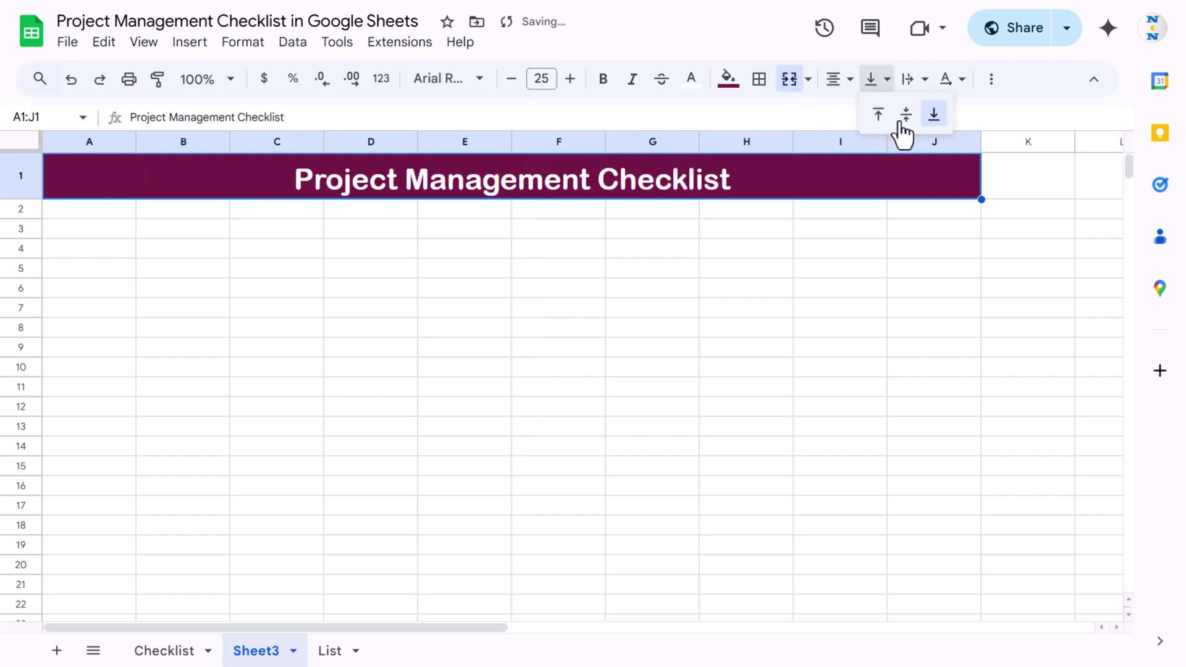
click(901, 115)
Hide the gridlines on Sheet3
click(476, 269)
click(146, 44)
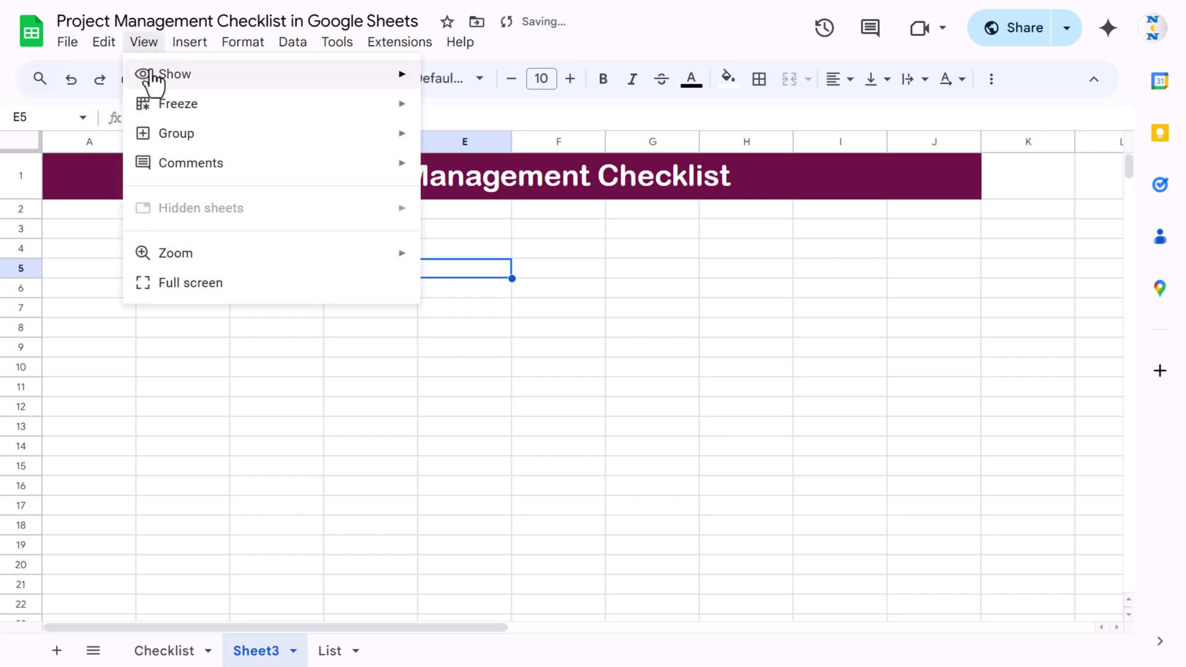
mouse_move(173, 74)
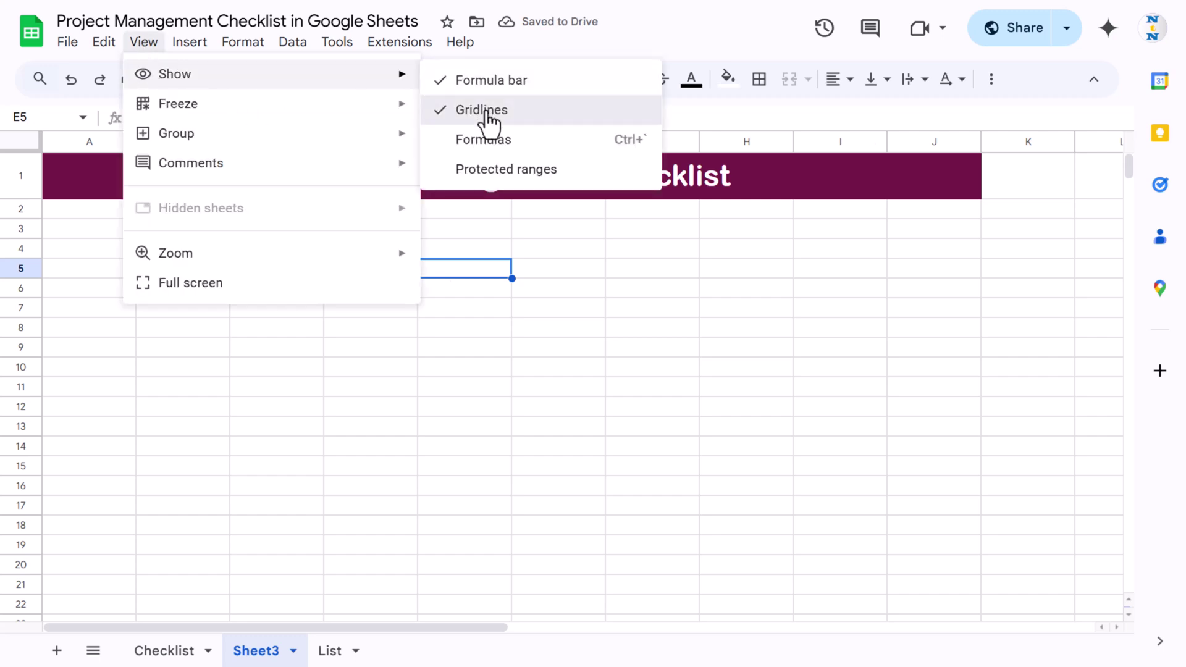
click(482, 110)
click(258, 233)
Check the Total Task card header on the Checklist sheet and fill cell B3 on Sheet3 with the same dark teal
click(164, 648)
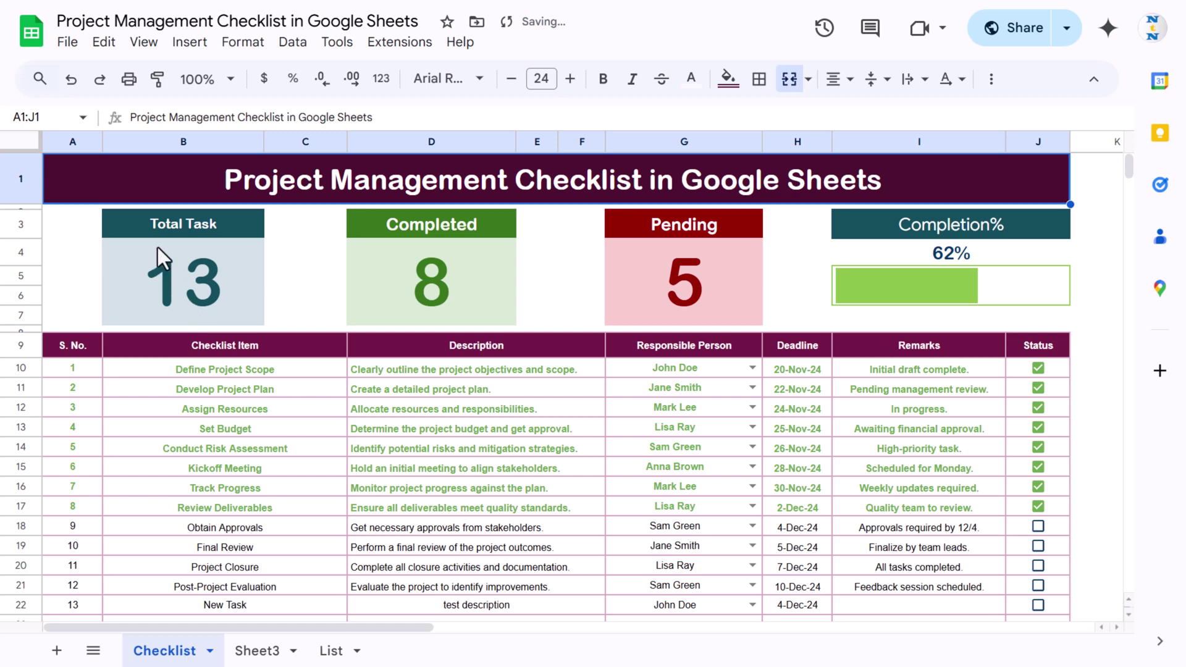
click(200, 229)
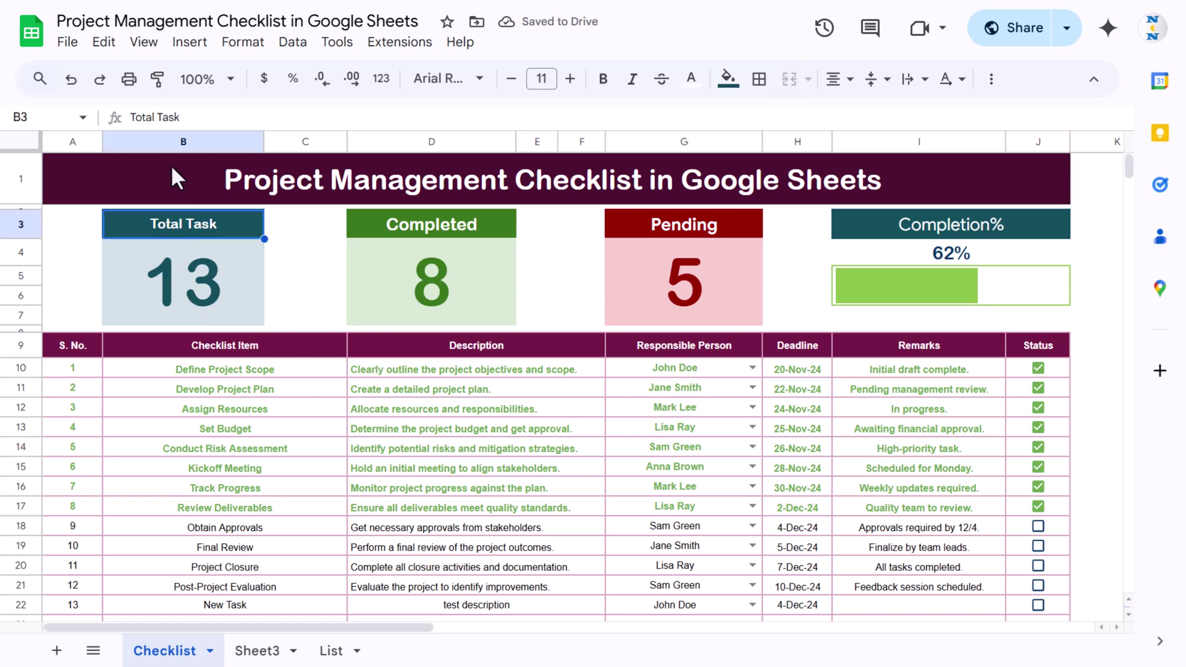
click(256, 650)
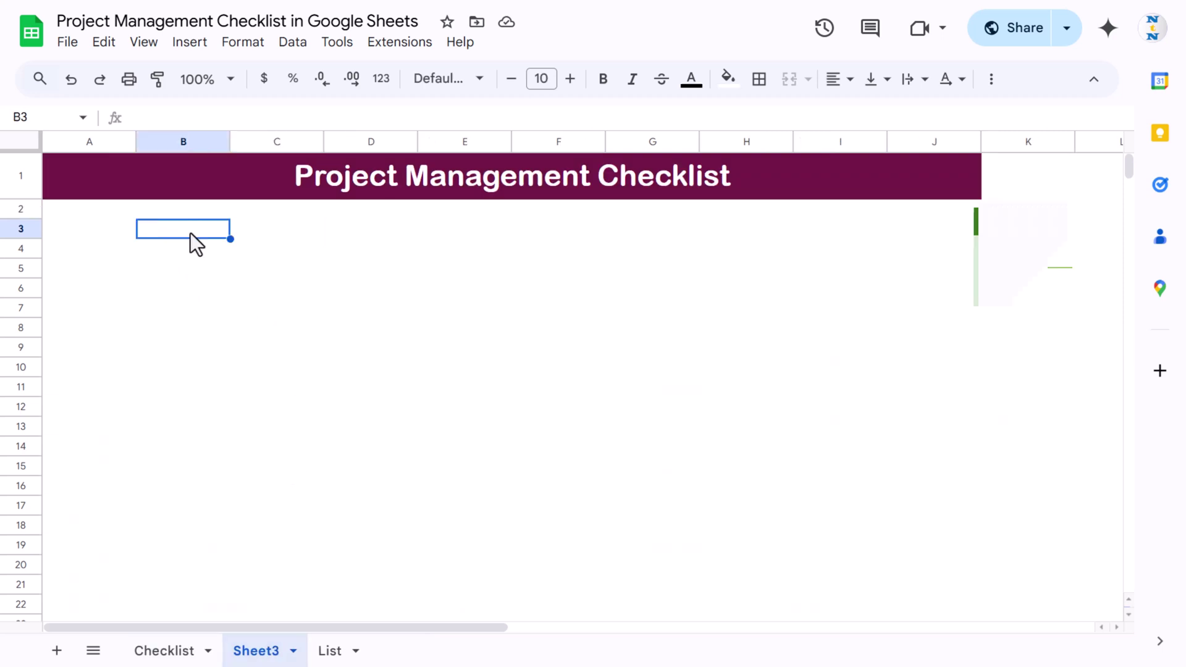
click(728, 79)
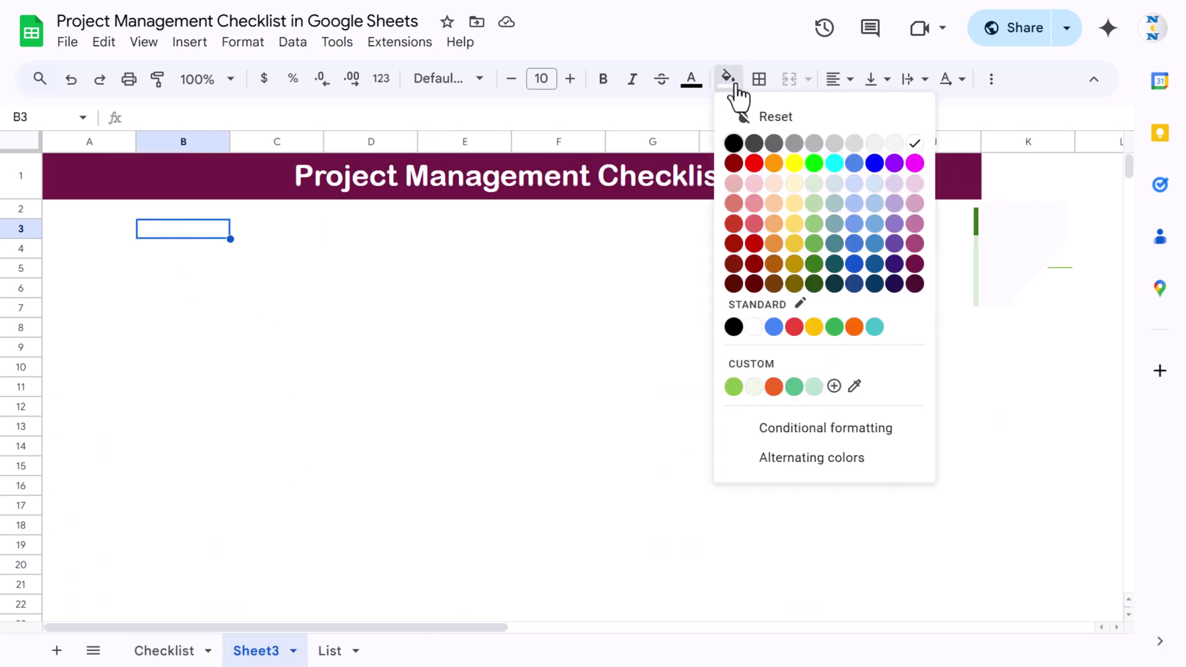
click(834, 265)
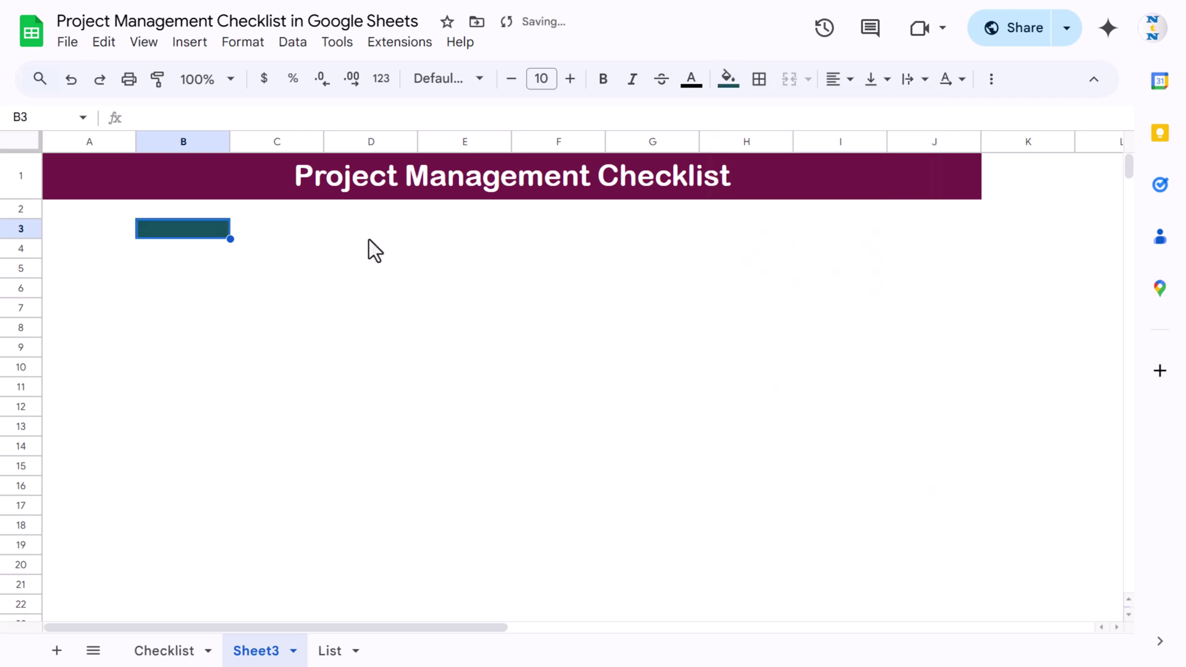
Merge cells B4:B7 below the teal header and fill the merged cell with light blue-gray
drag(182, 247, 183, 310)
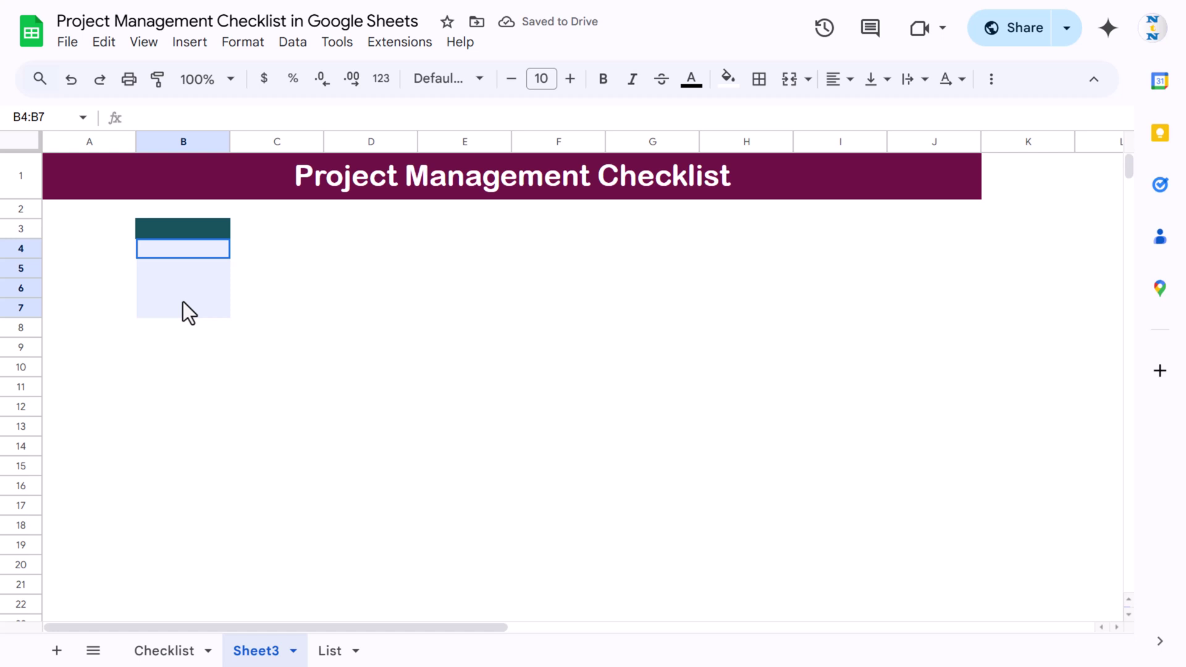
click(787, 84)
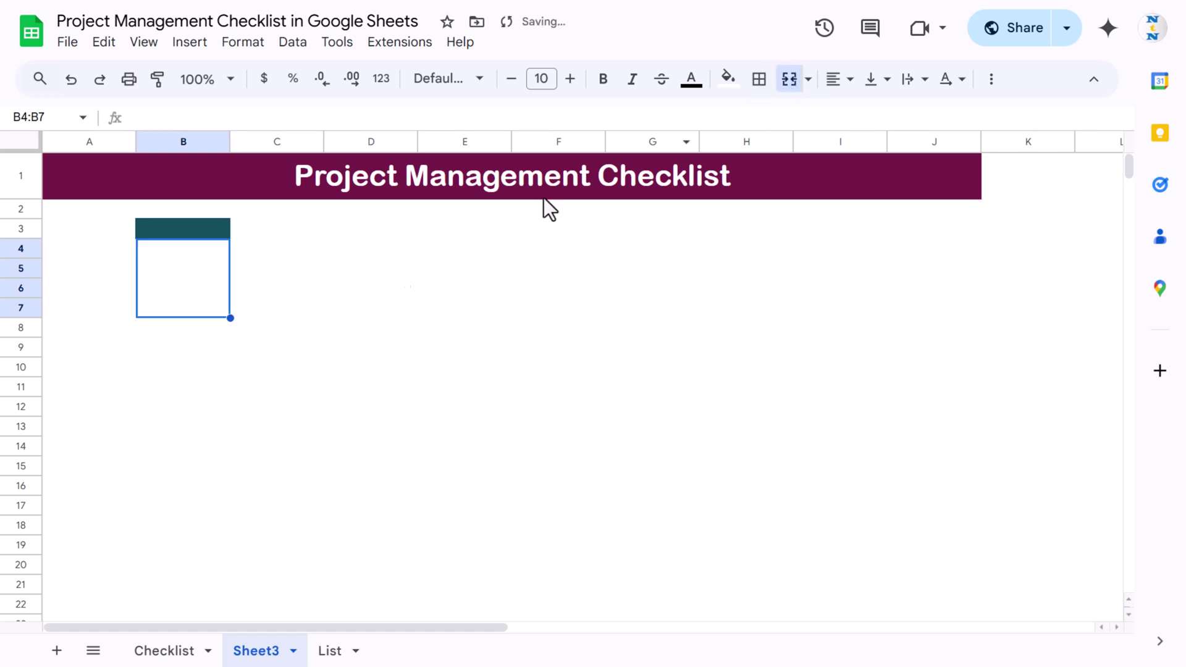
click(728, 80)
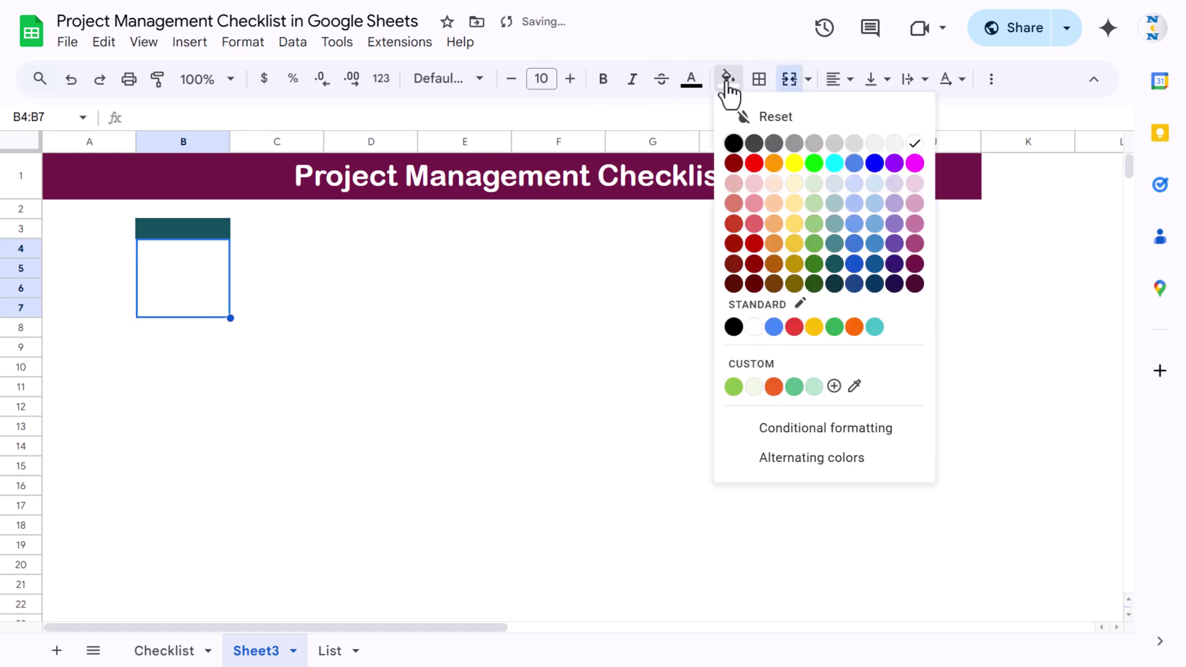
click(834, 185)
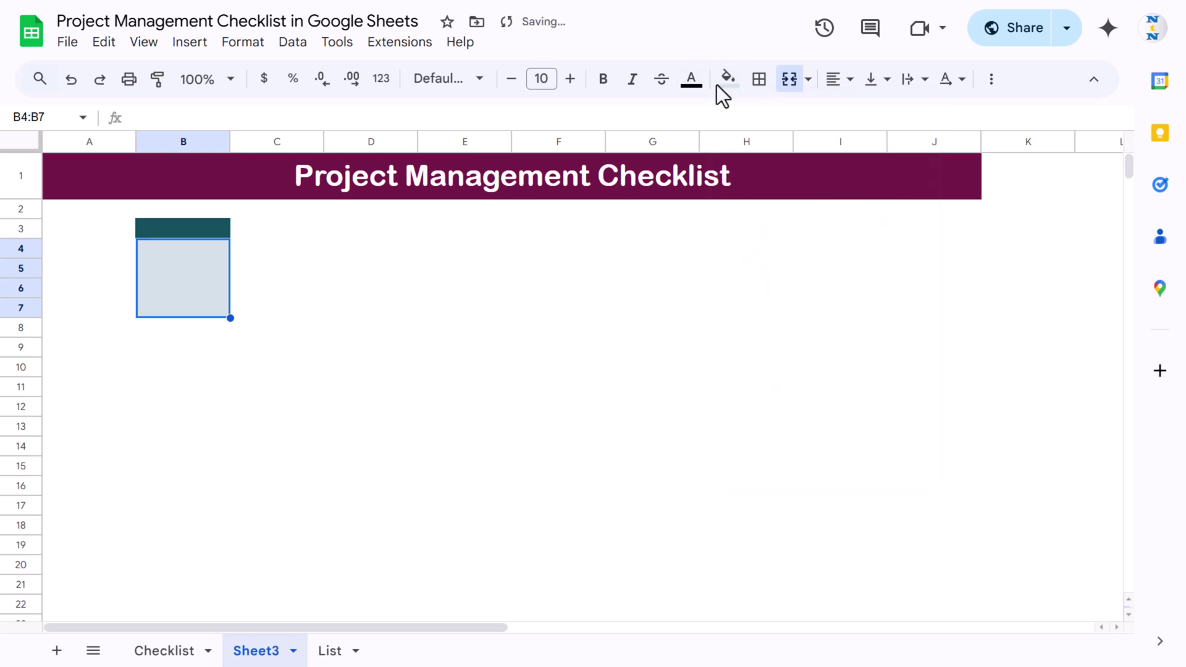
Widen column B by about a third and make row 3 slightly taller
drag(230, 142, 259, 139)
click(232, 227)
drag(16, 239, 15, 242)
click(215, 286)
Apply thick white borders to all edges of the card cells B3:B7
drag(214, 231, 214, 286)
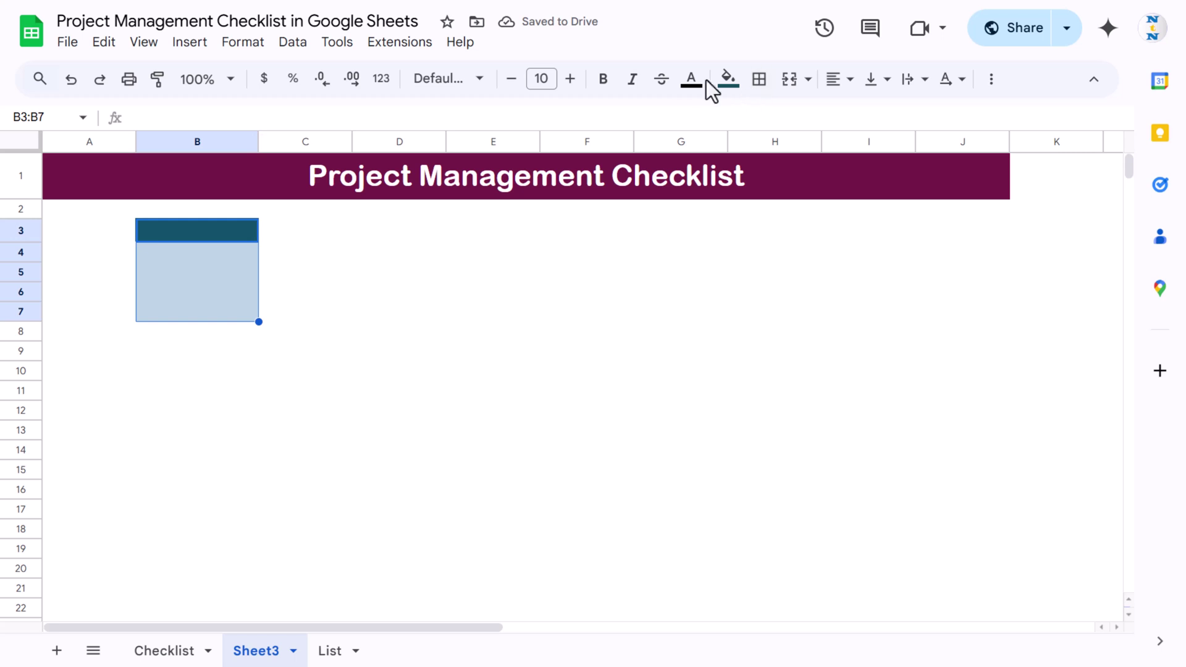
click(760, 81)
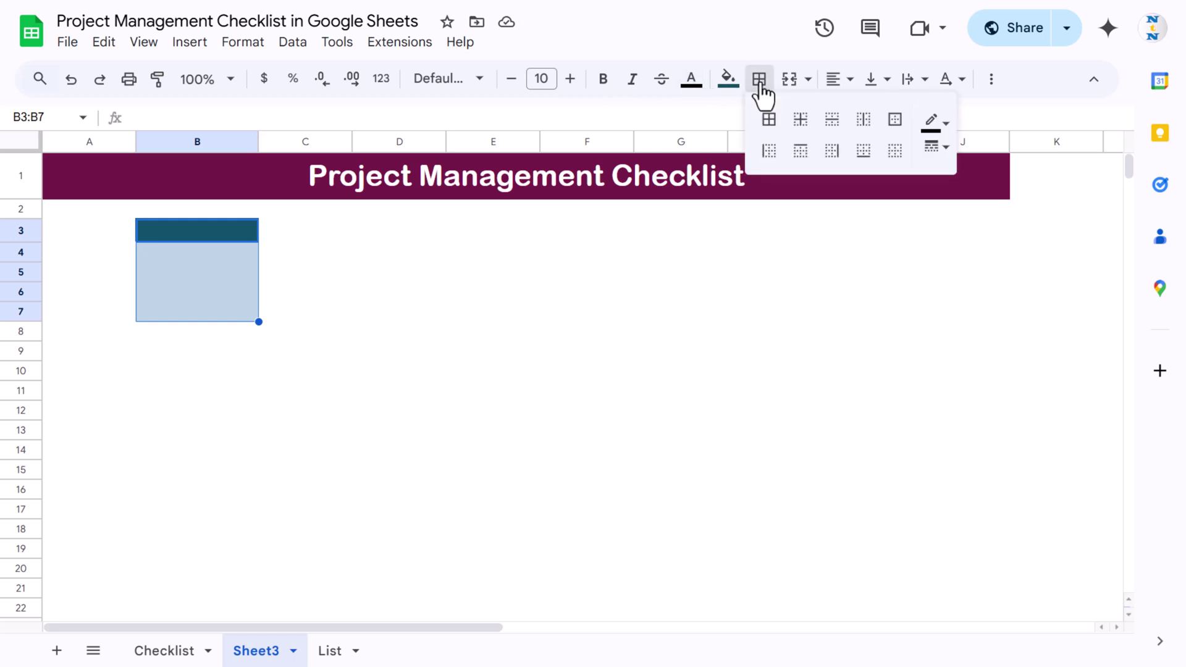
click(936, 124)
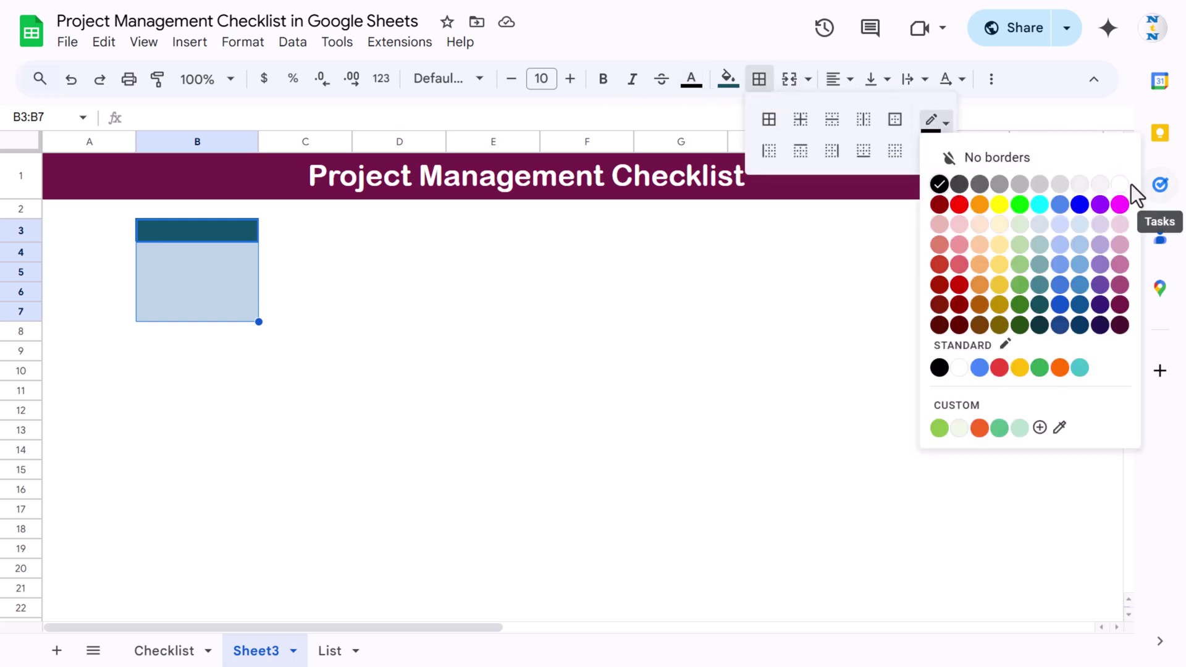
click(929, 162)
click(929, 164)
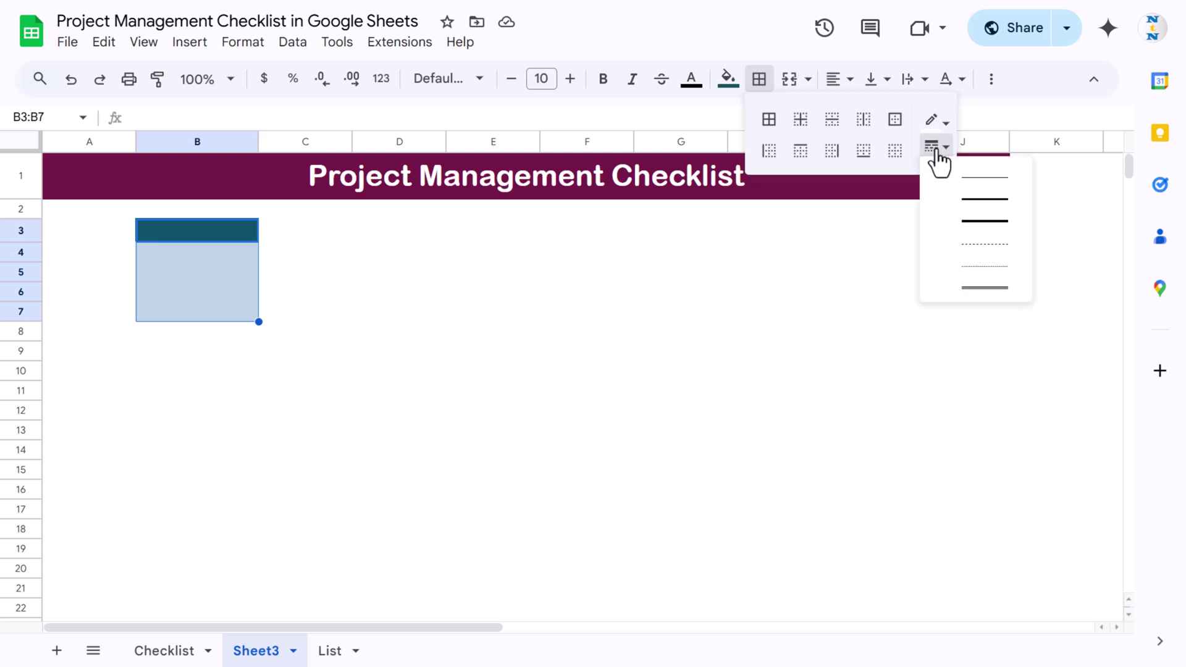
click(979, 232)
click(769, 120)
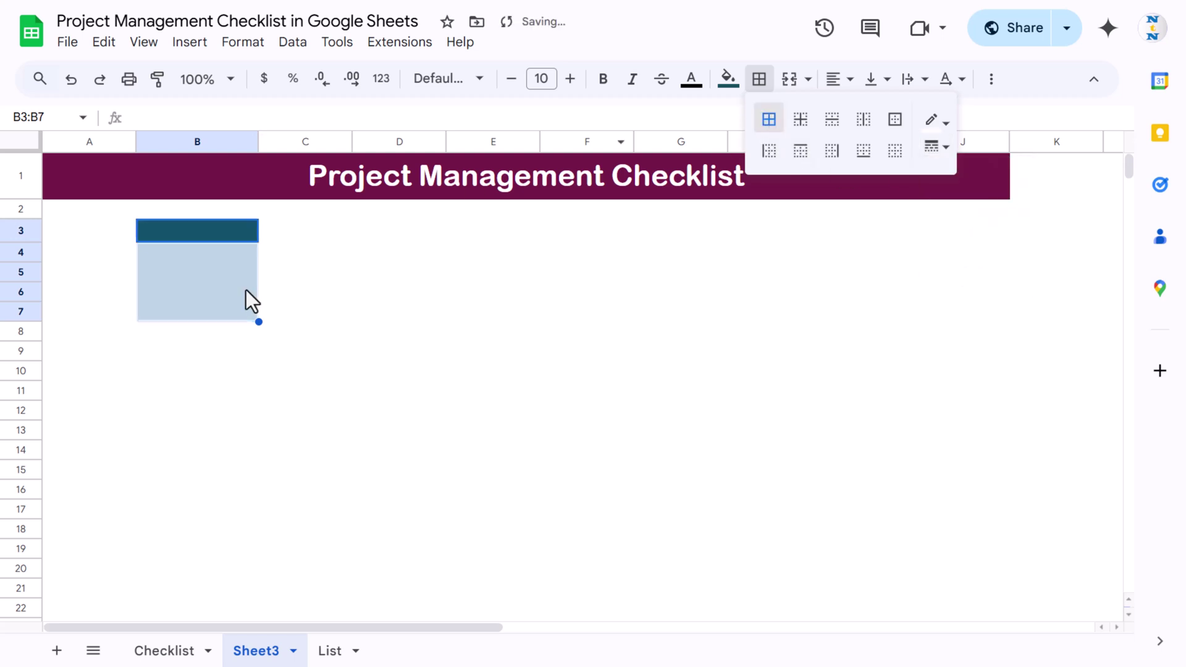
click(418, 296)
click(192, 210)
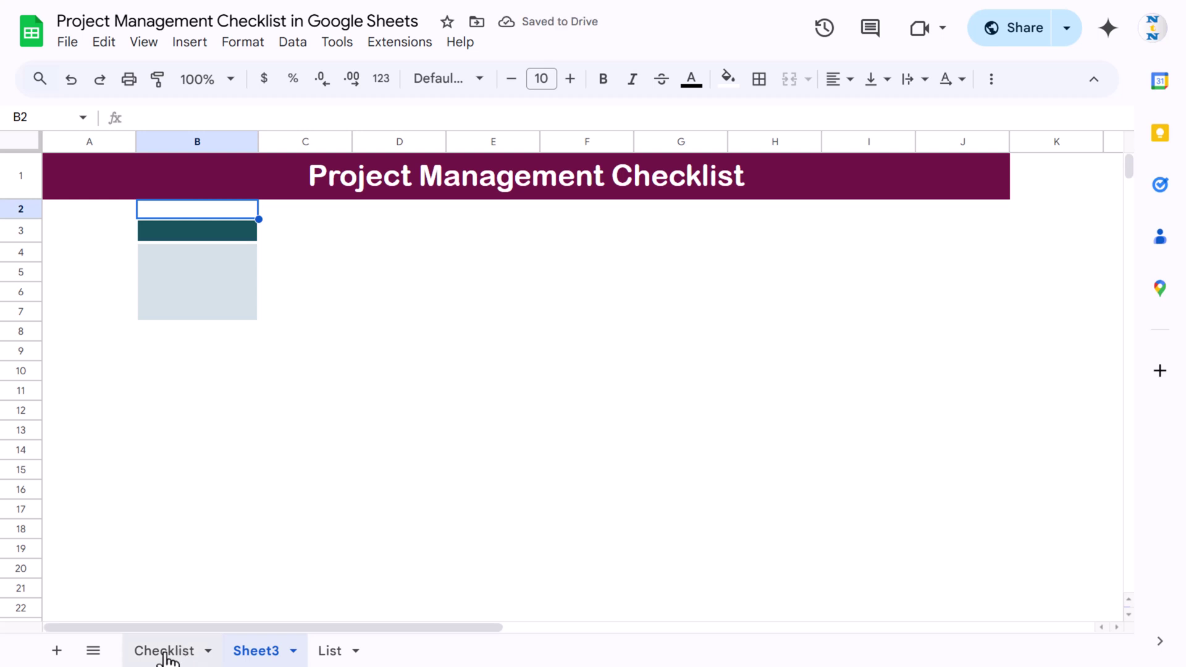
Check the first card's heading on the Checklist sheet and enter "Total Task" in cell B3 of Sheet3
click(165, 650)
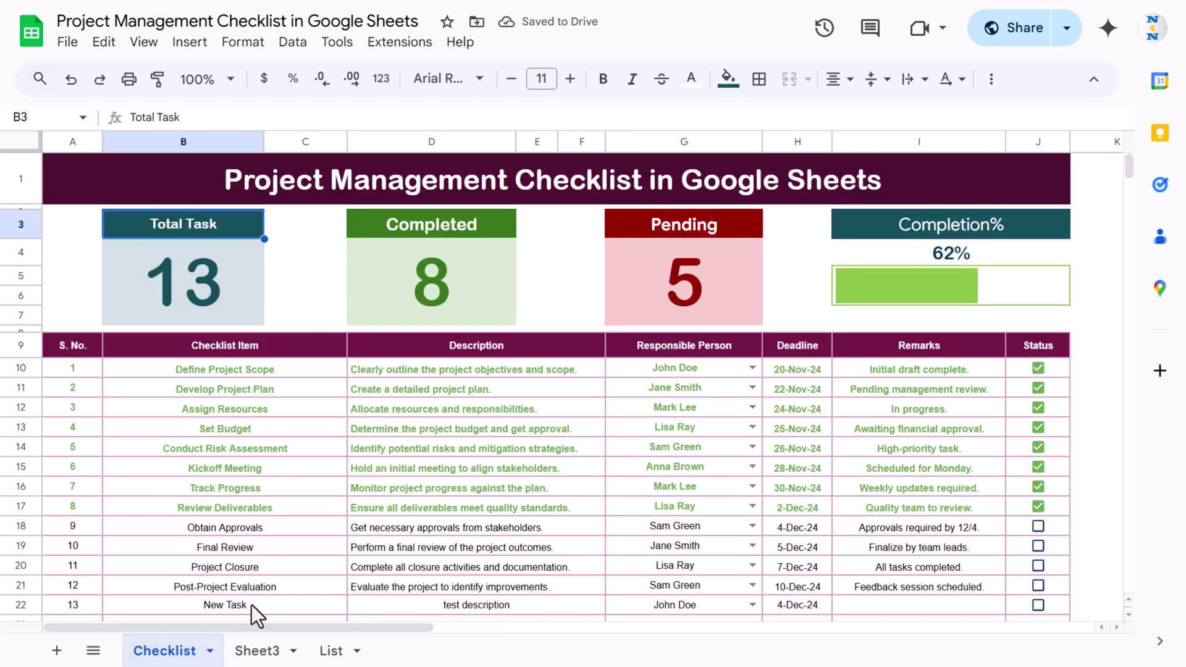
click(257, 650)
click(217, 276)
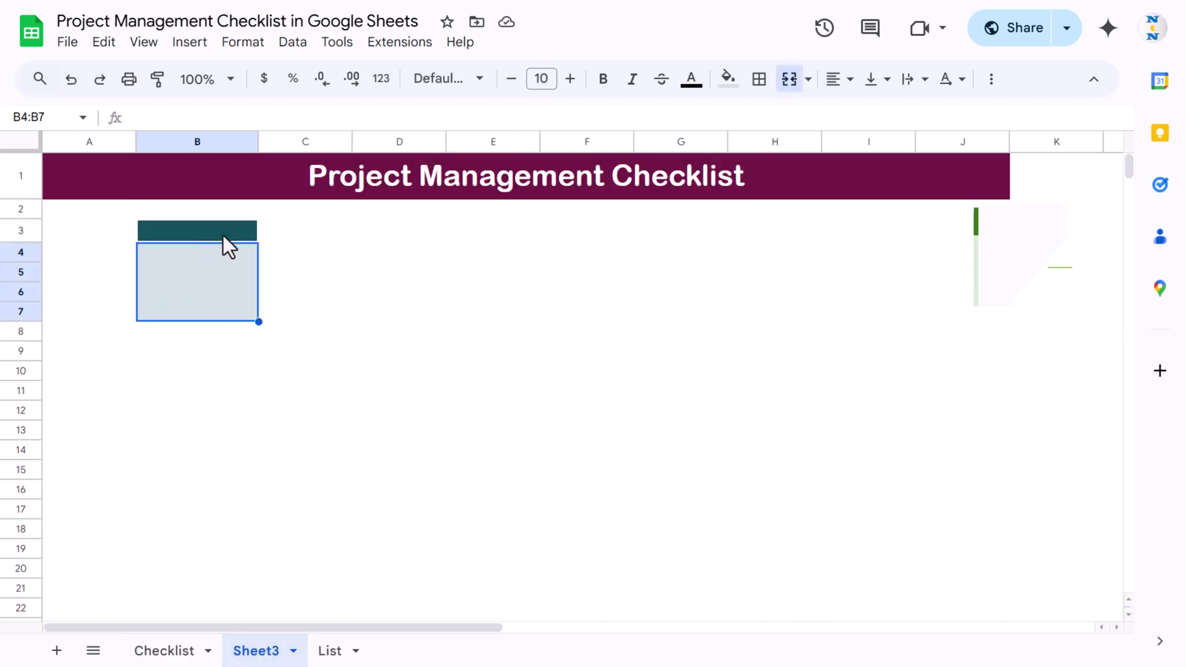
click(224, 235)
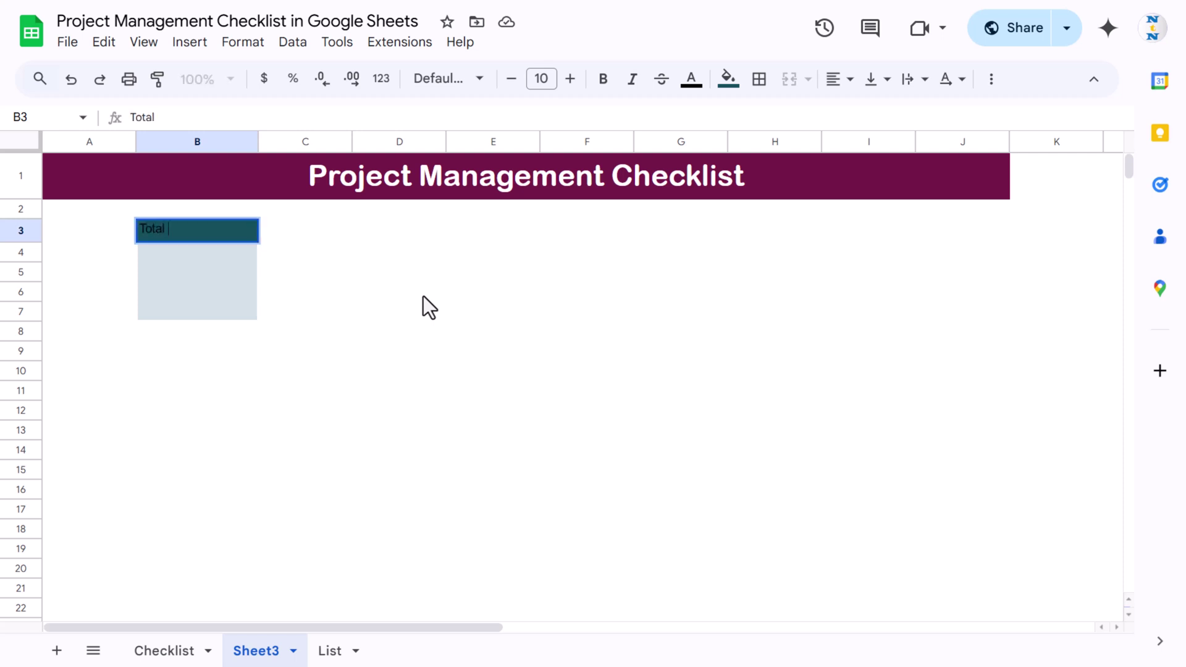
text(Ask)
key(Return)
key(Up)
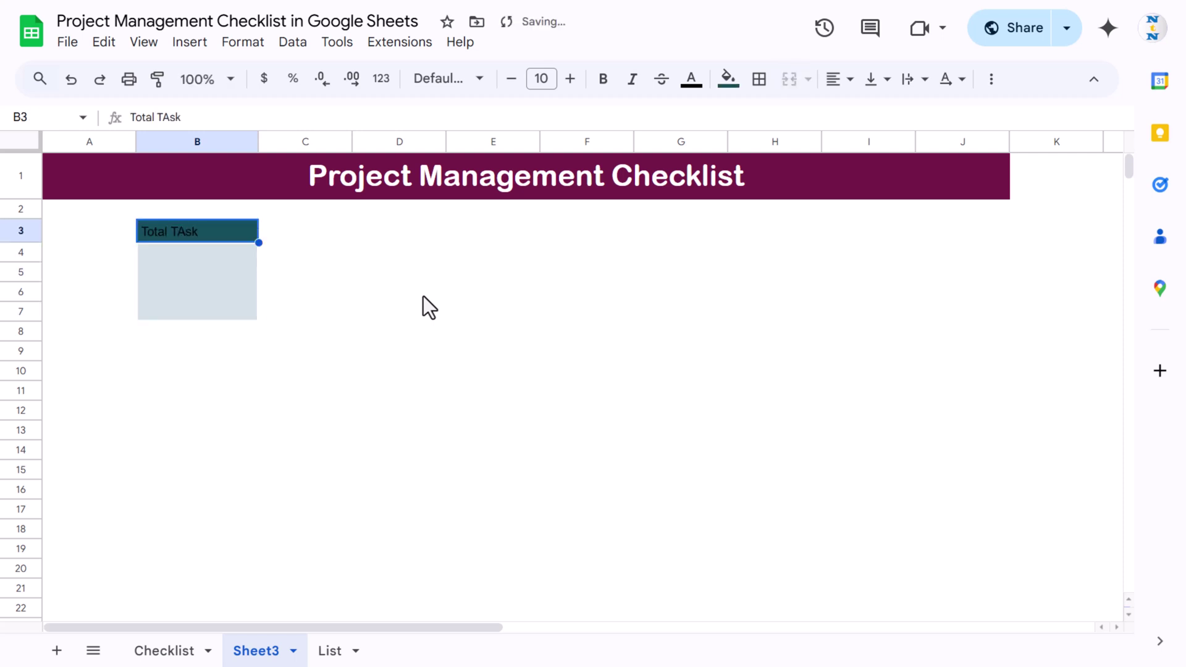
click(179, 115)
key(BackSpace)
text(a)
key(Return)
Center the Total Task heading in B3 horizontally and vertically and set its text color to white
key(Up)
click(835, 90)
click(861, 115)
click(874, 90)
click(906, 116)
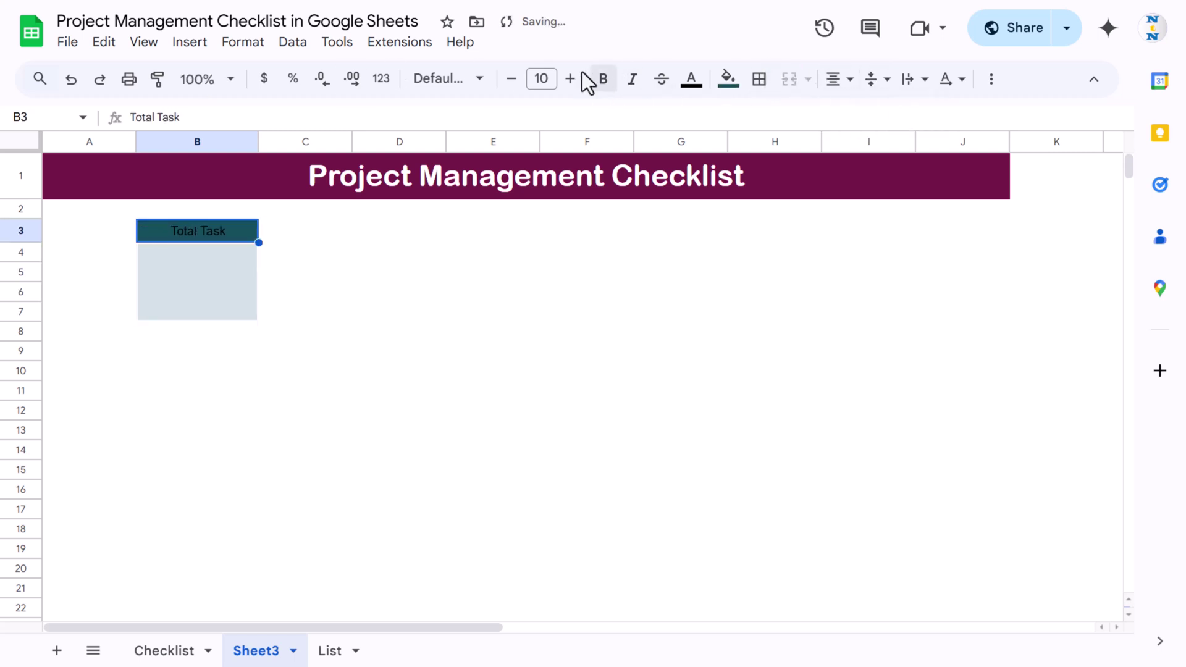
click(692, 82)
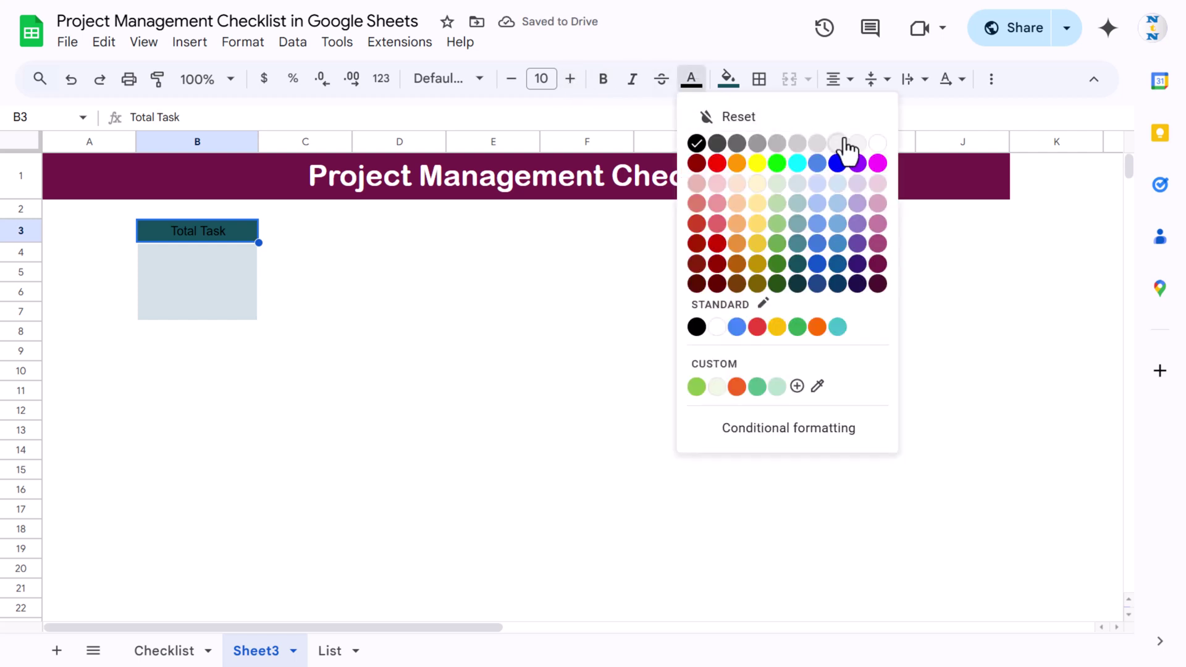
click(877, 144)
Set the merged cell B4:B7 to Arial Rounded and enter the placeholder value 20
click(223, 296)
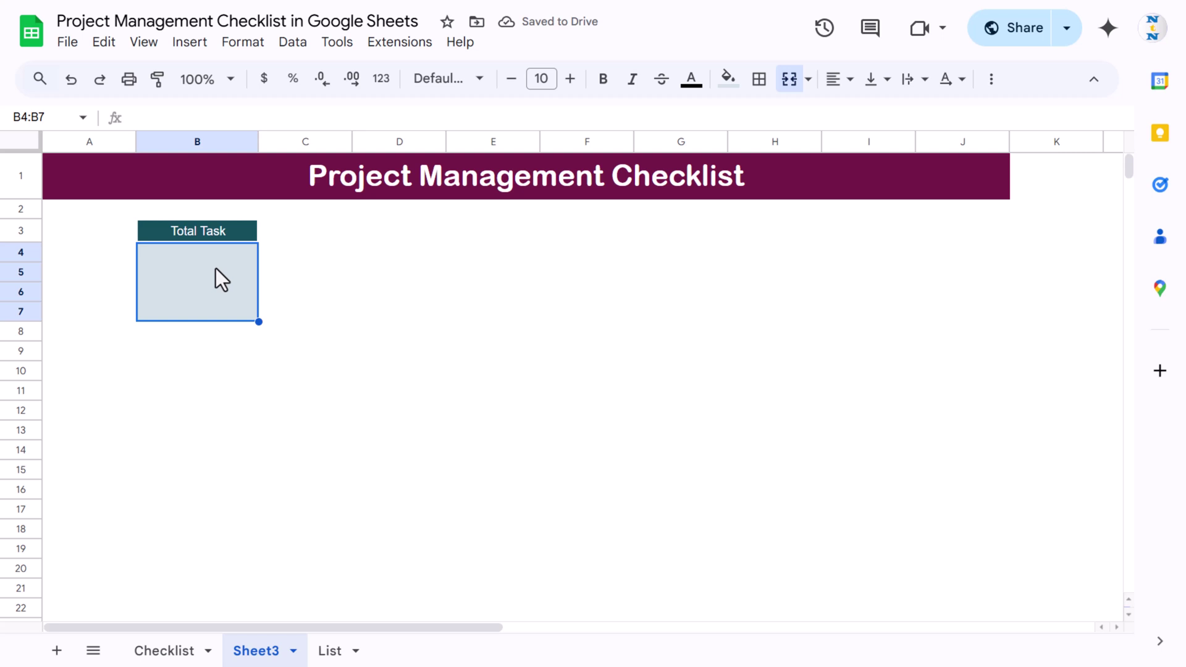
click(471, 82)
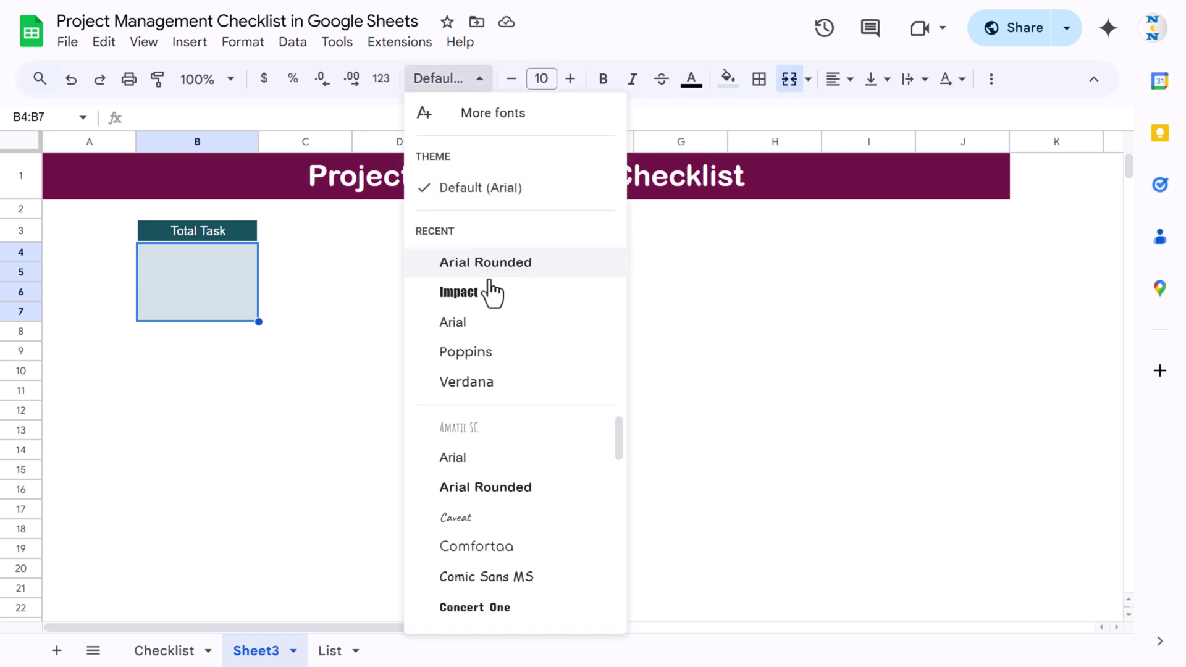
click(494, 265)
text(20)
key(Return)
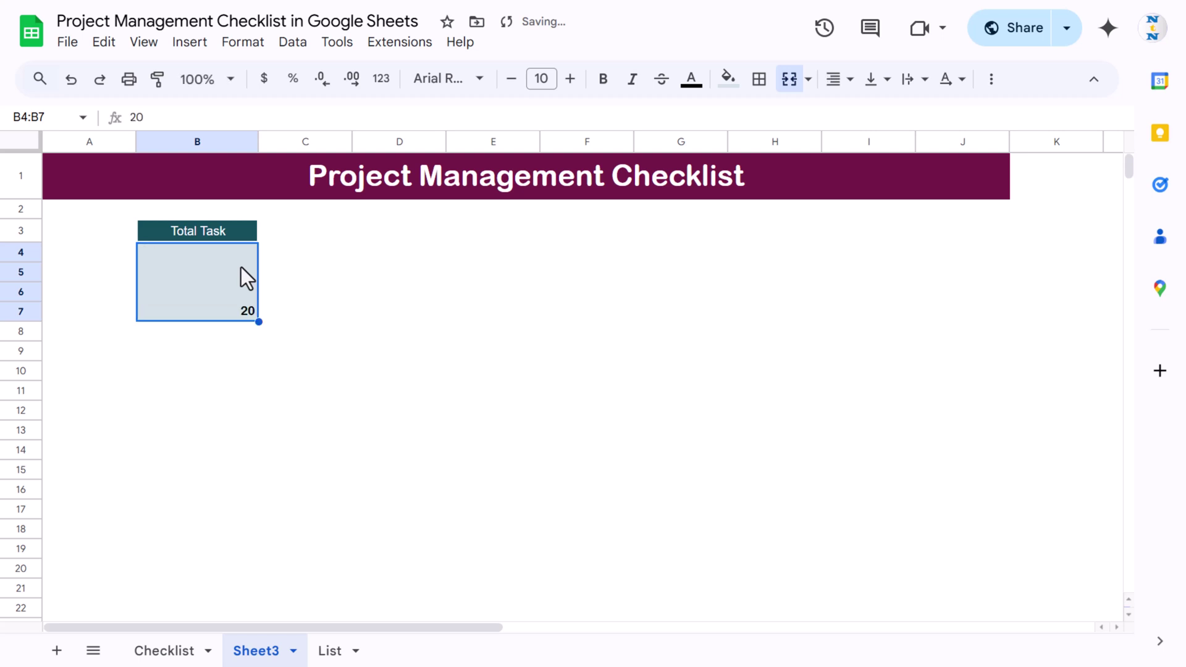
Center the value in the merged cell B4:B7 horizontally and vertically
click(840, 78)
click(868, 114)
click(876, 78)
click(906, 114)
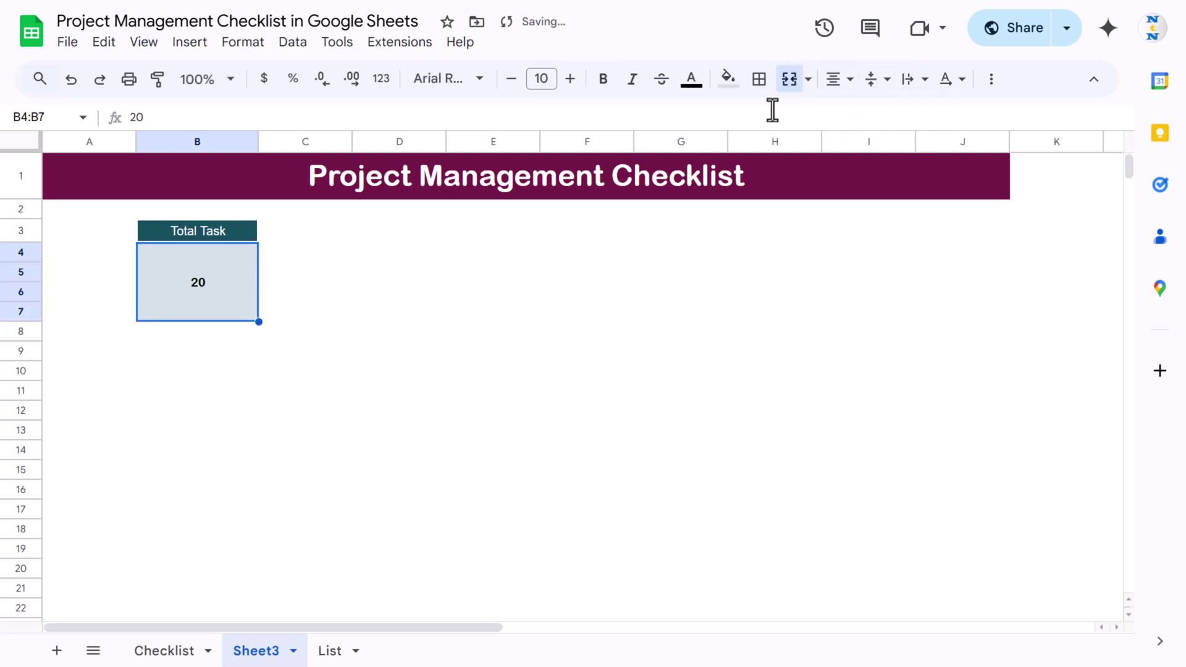
Set the font size of the Total Task value in the merged cell B4:B7 to 50
click(549, 82)
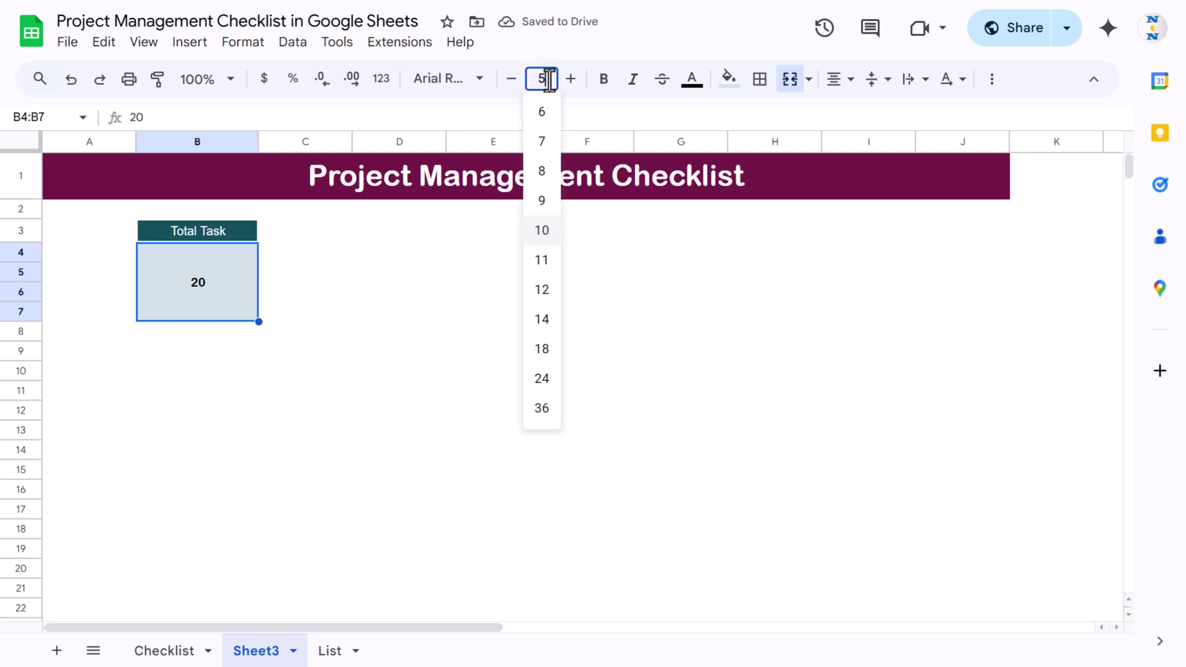
key(Return)
click(384, 276)
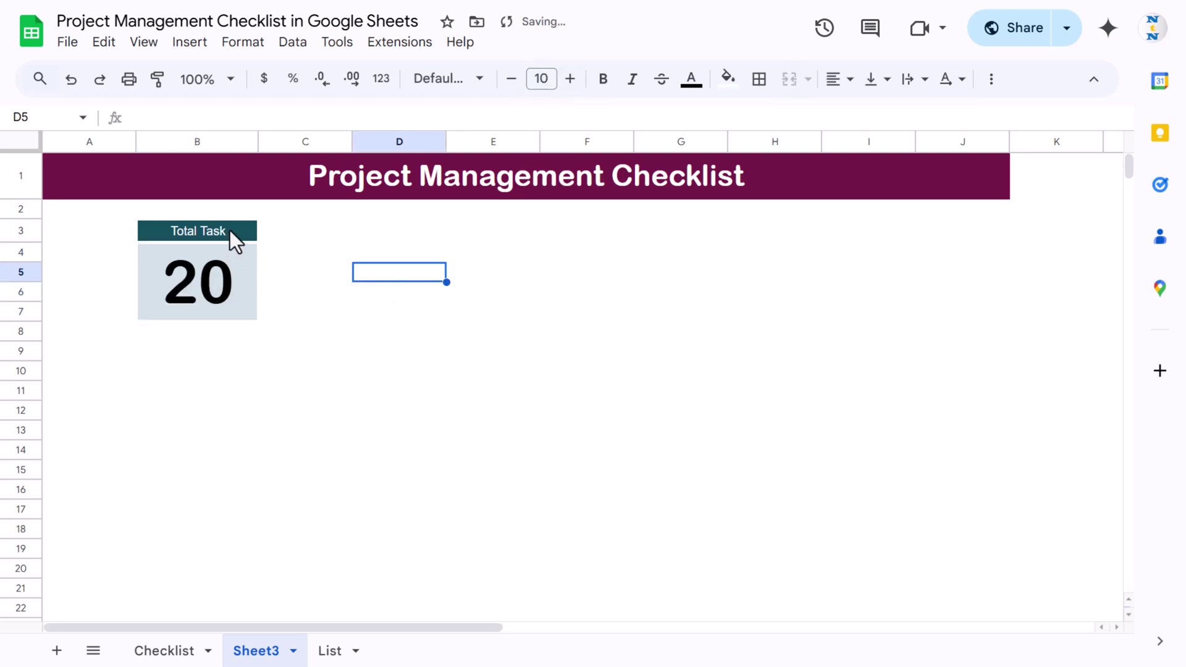
Duplicate the Total Task card from B3:B7 into D3:D7 and F3:F7
drag(230, 231, 232, 287)
key(ctrl+c)
click(372, 232)
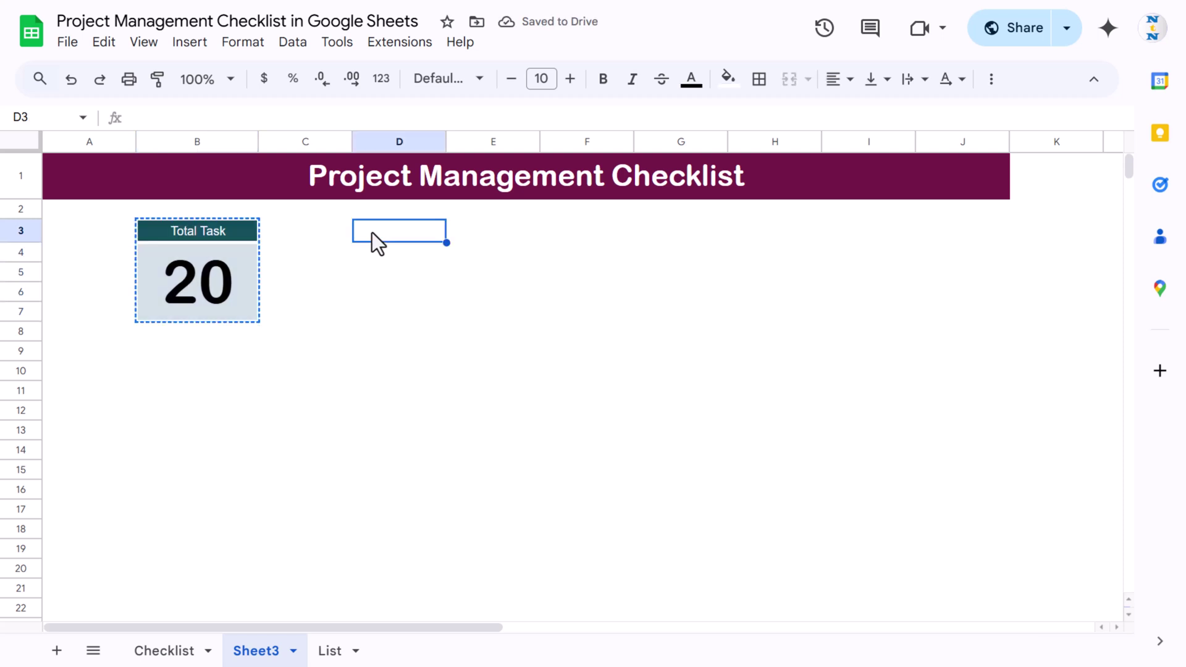
key(ctrl+v)
click(595, 236)
key(ctrl+v)
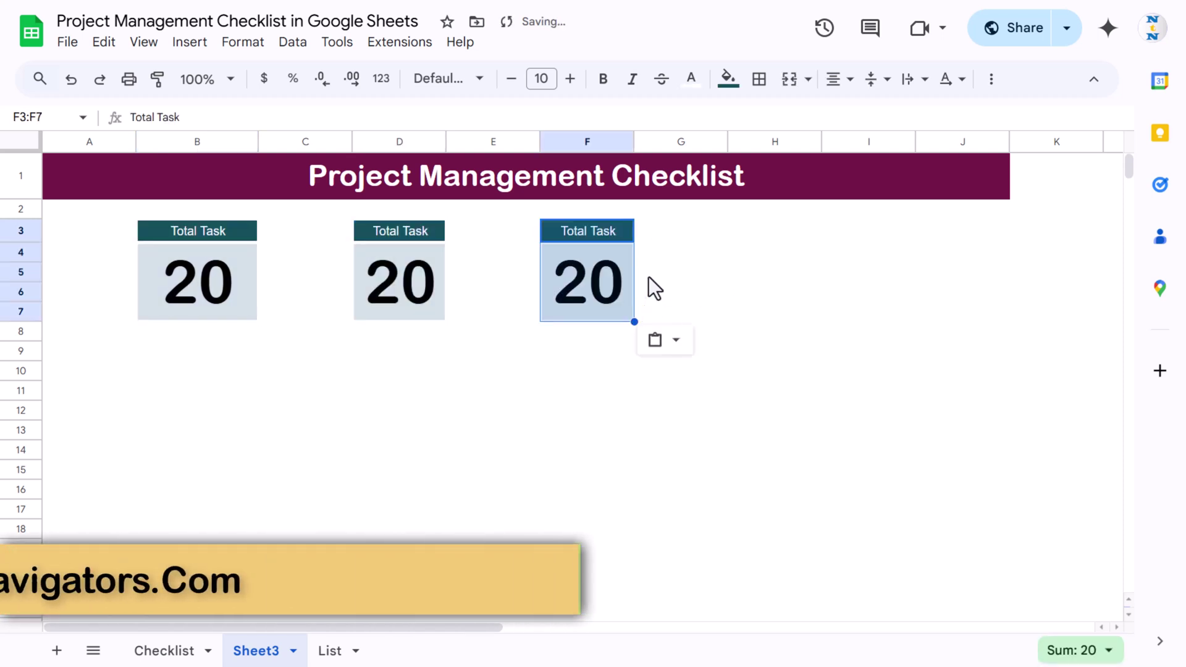
click(682, 248)
Change the headings of the copied cards to "Completed" in D3 and "Pending" in F3
click(413, 235)
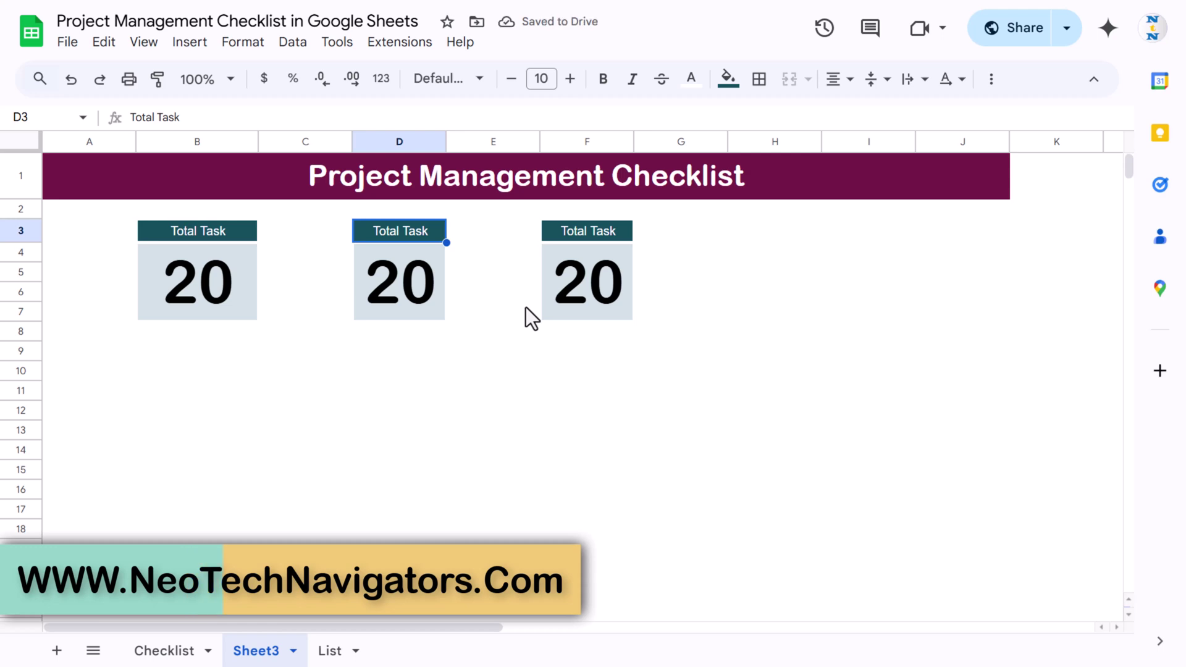
text(Completed)
key(Return)
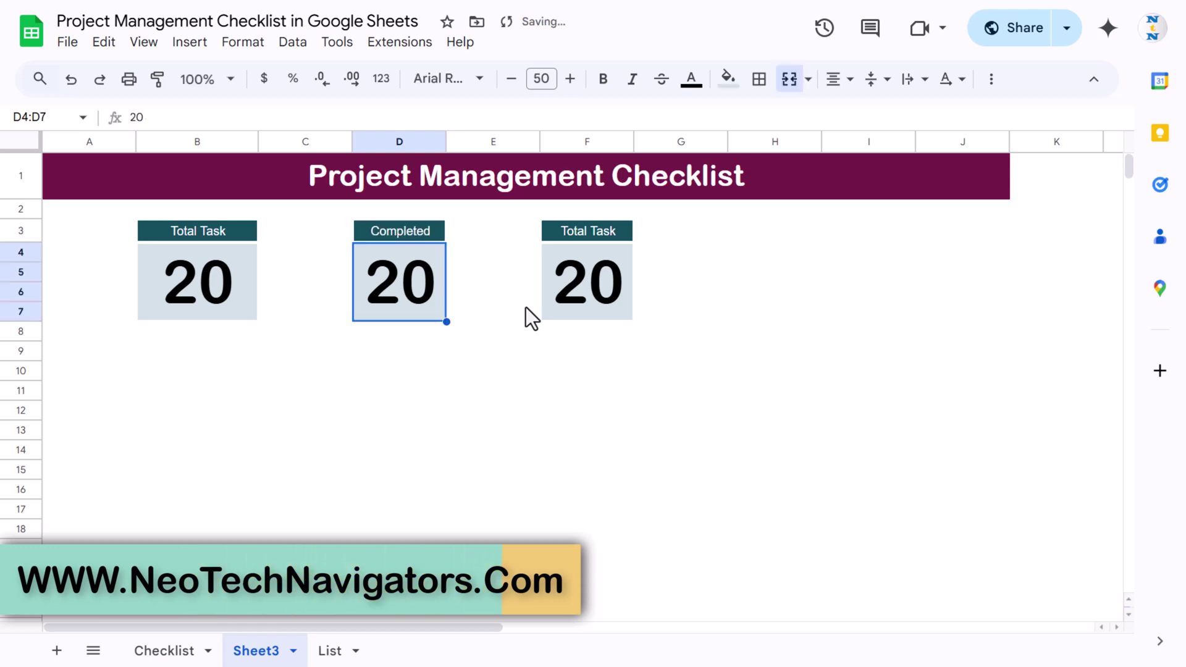
key(Up)
click(423, 275)
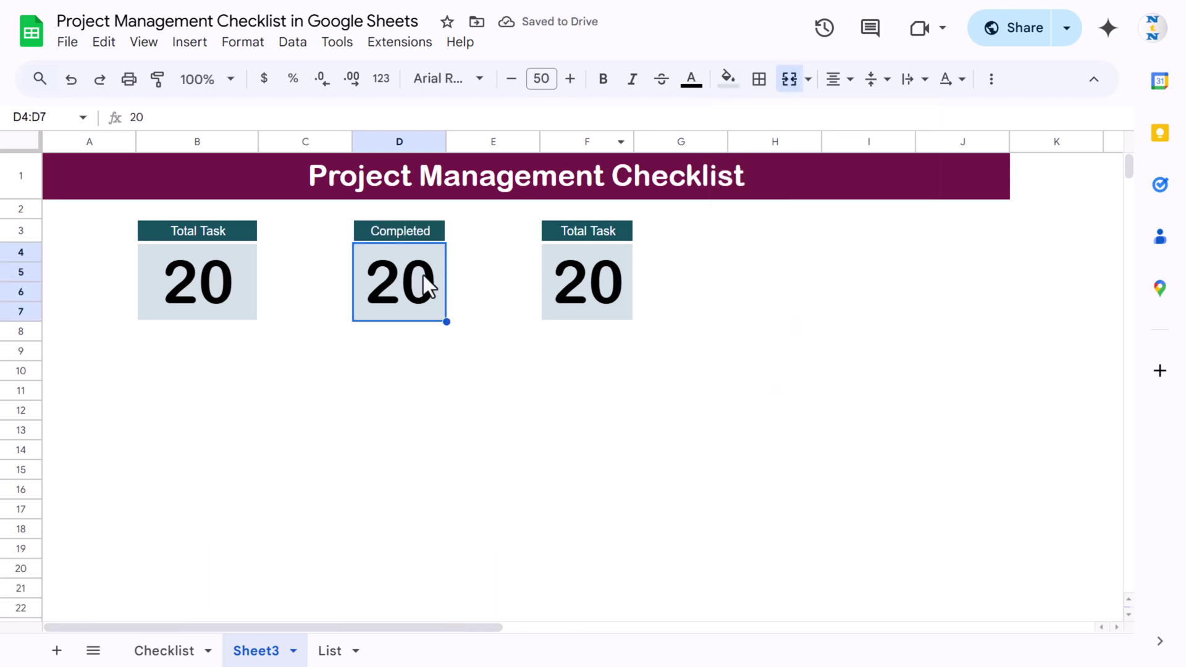
click(430, 233)
click(420, 246)
click(421, 239)
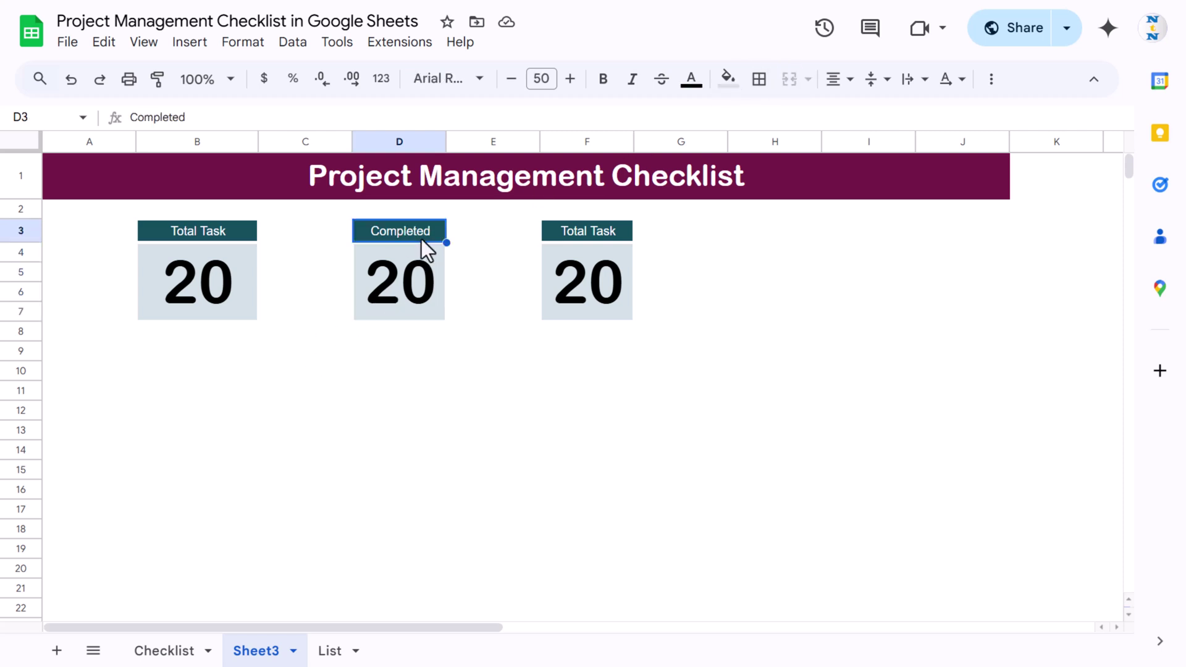
click(609, 238)
text(Pending)
key(Return)
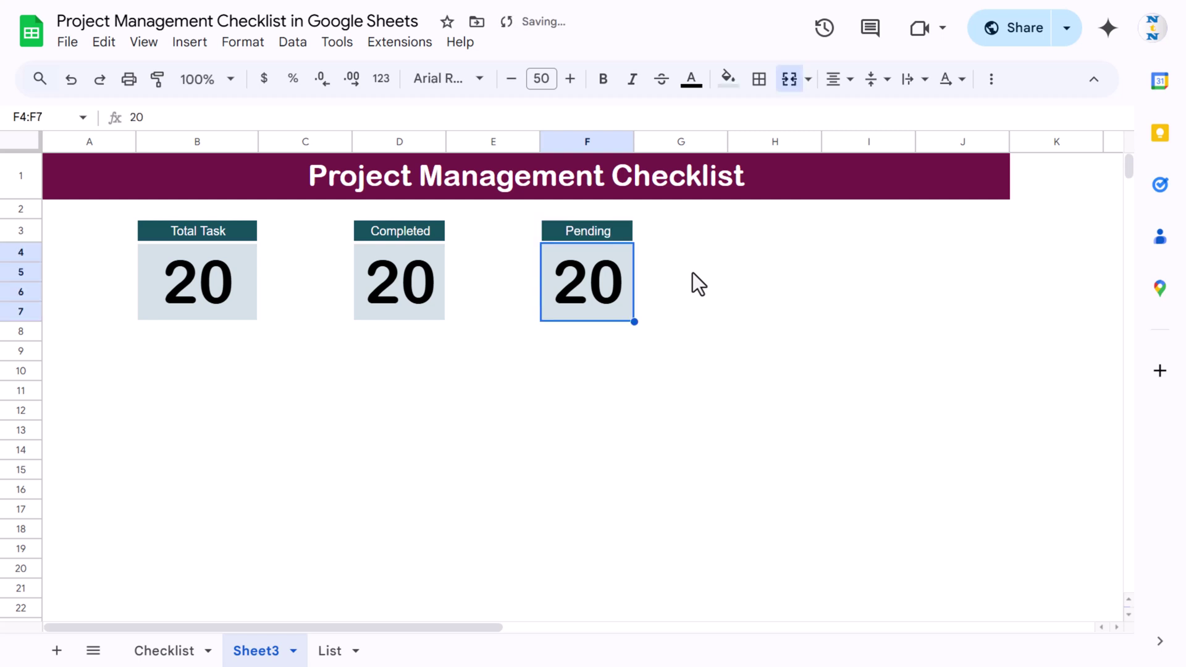
Fill the Completed heading in D3 with dark green and its value cell D4:D7 with light green
click(431, 232)
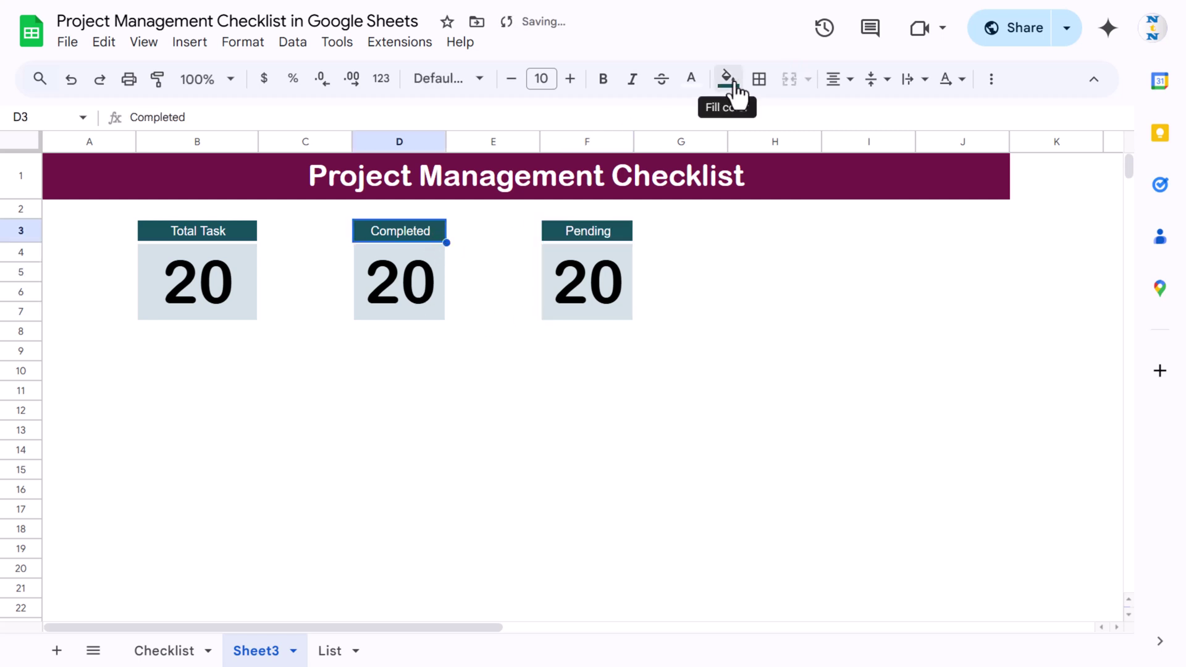
click(731, 83)
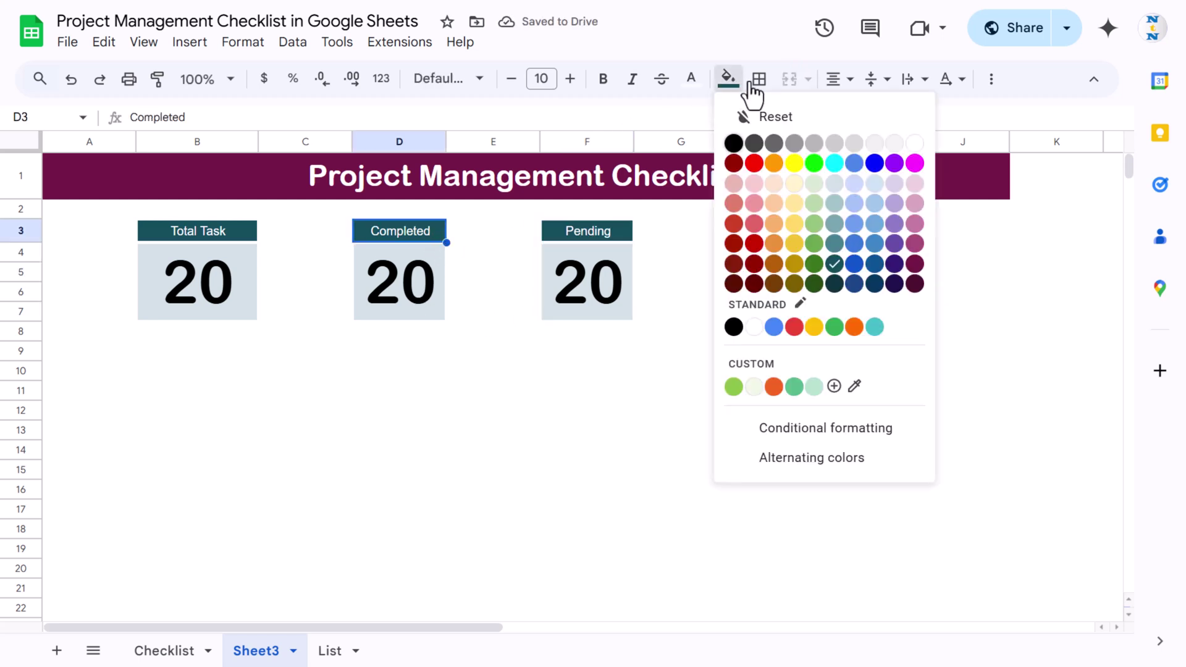
click(813, 263)
click(432, 272)
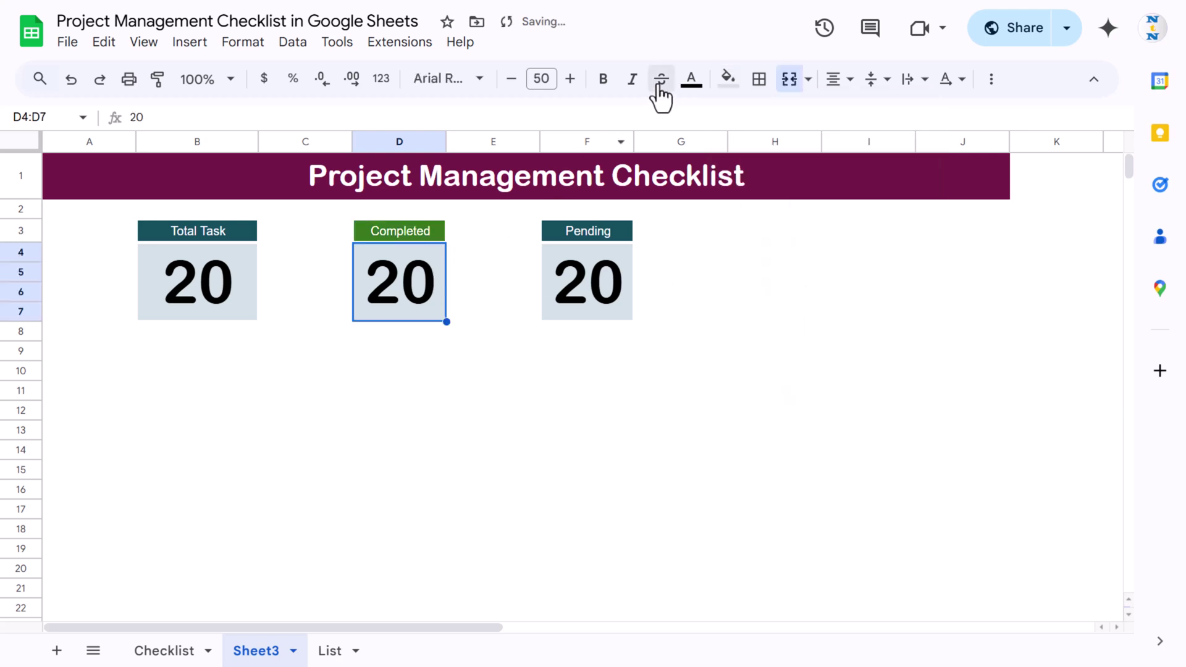
click(728, 81)
click(812, 197)
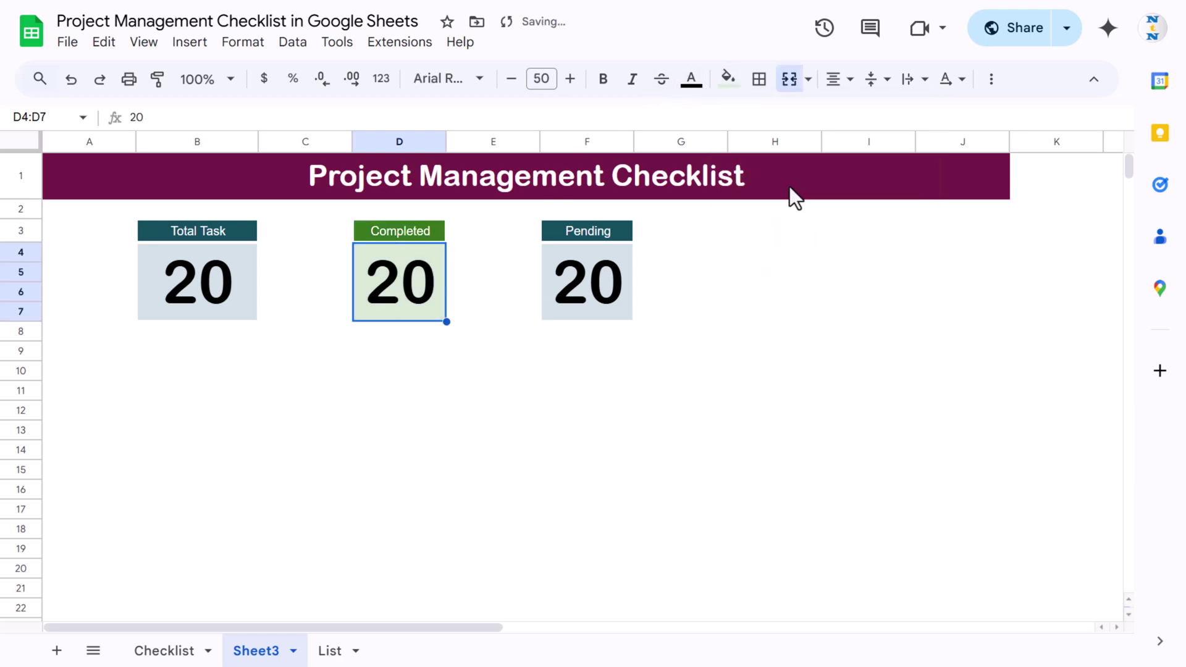
Set the Completed value's text color to dark green and the Total Task value's text color to dark teal
click(691, 80)
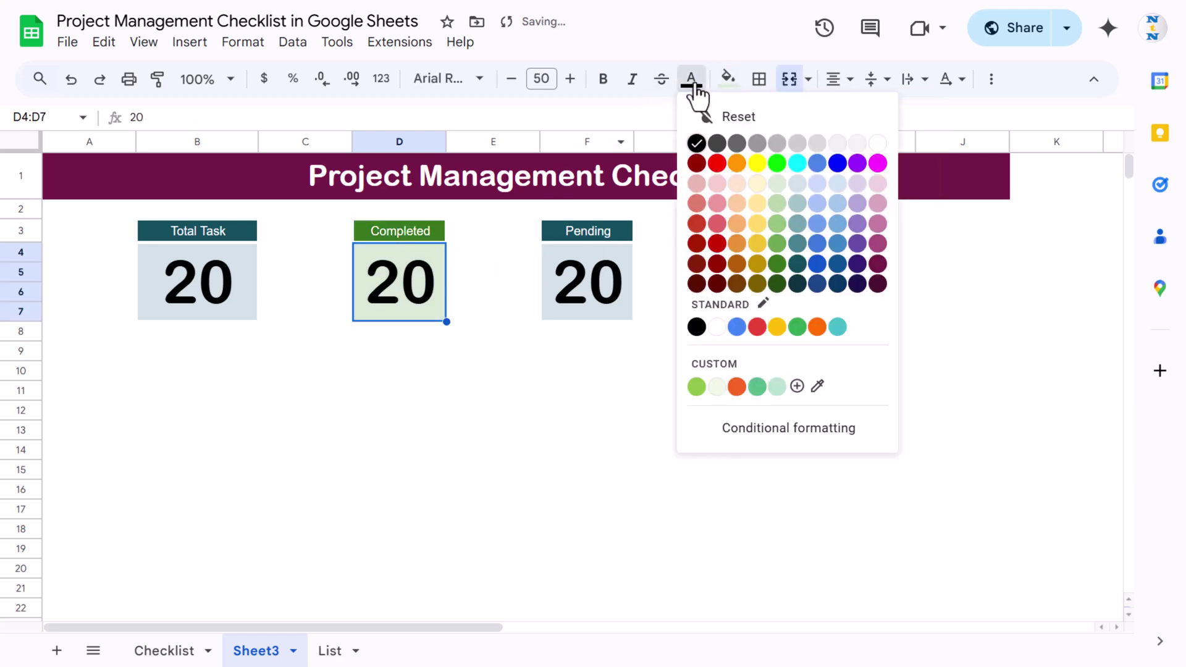
click(777, 283)
click(247, 303)
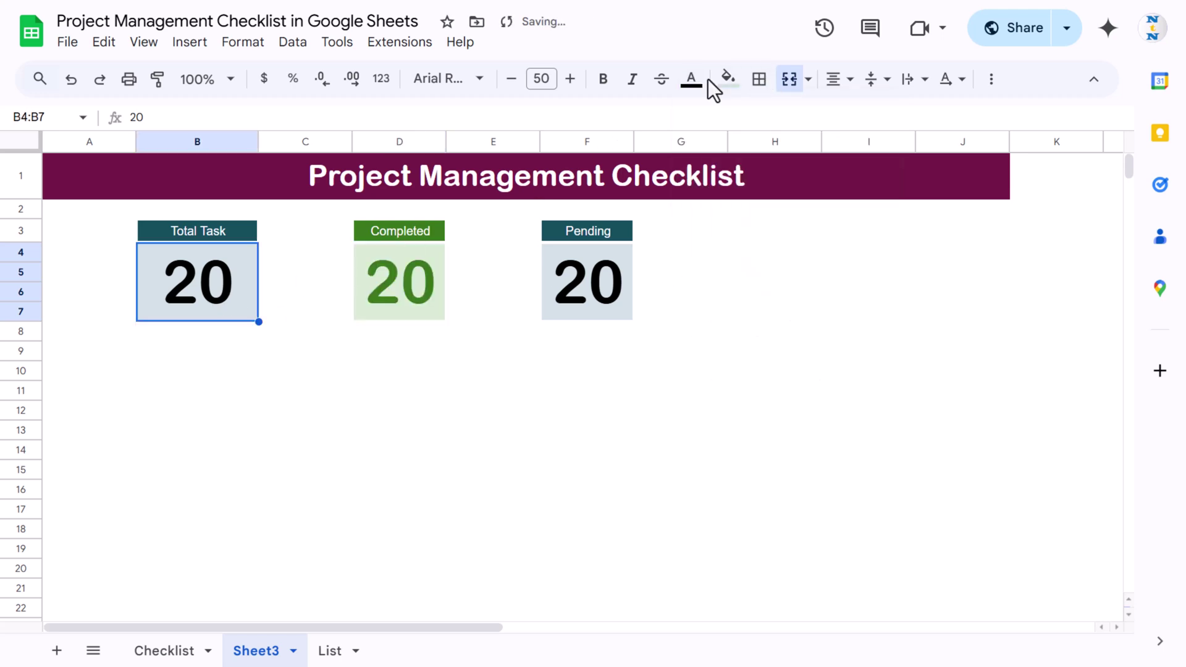
click(708, 81)
click(792, 277)
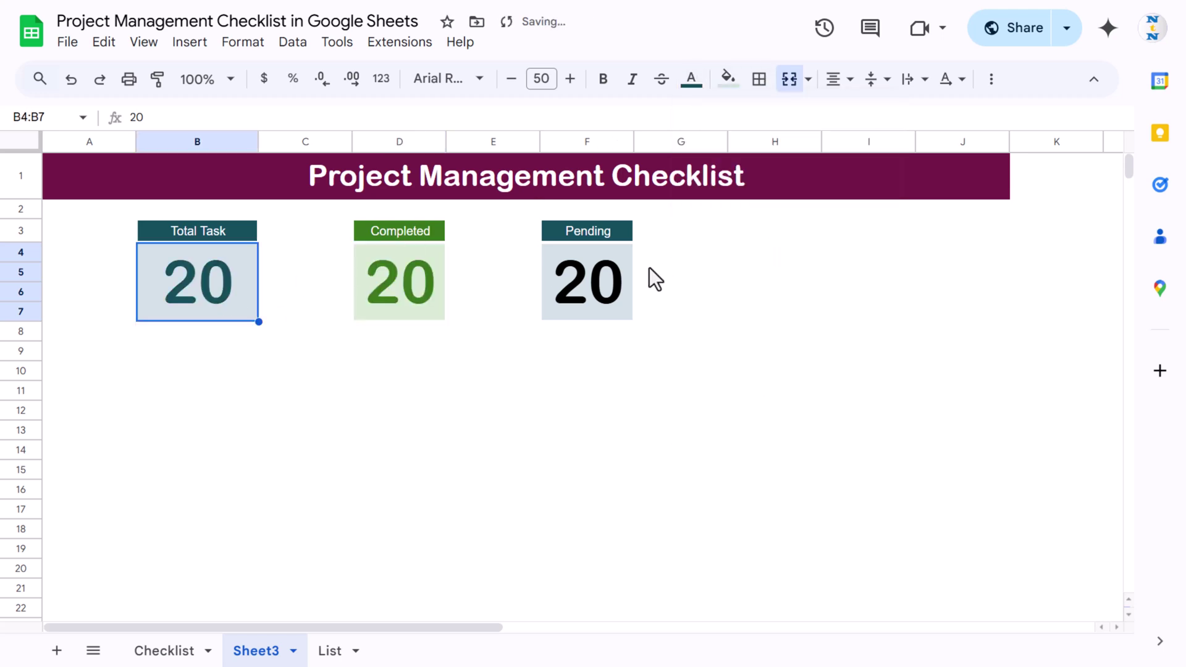
Give the Pending value in F4:F7 dark red text and a light red fill
click(620, 273)
click(692, 81)
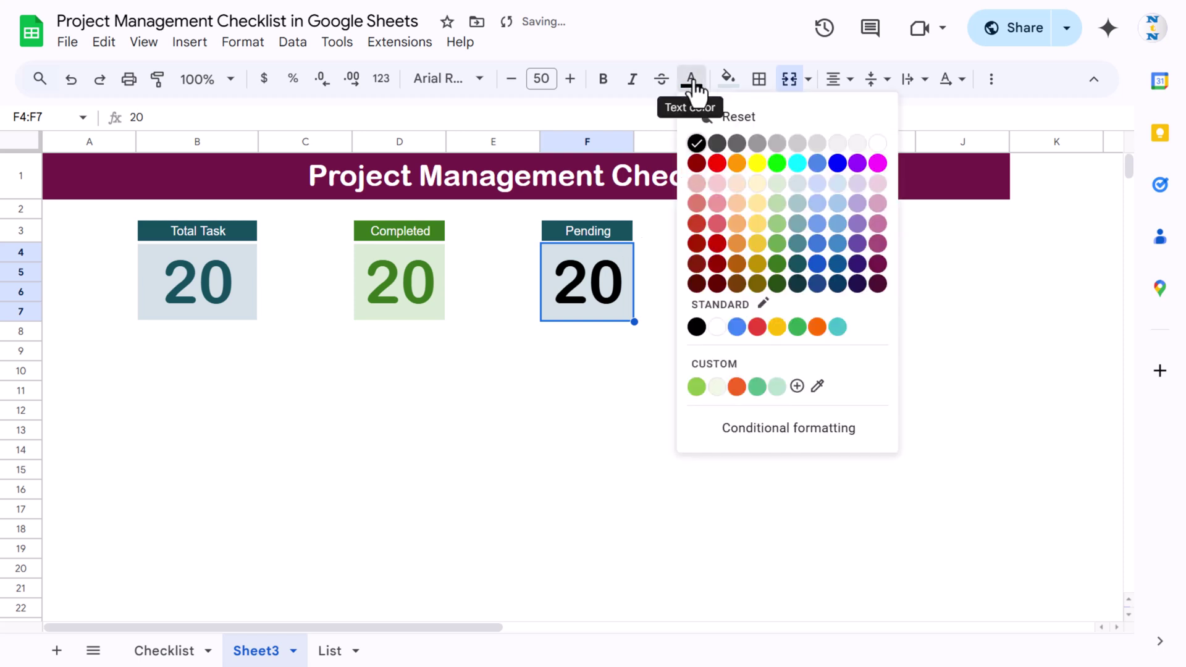
click(714, 264)
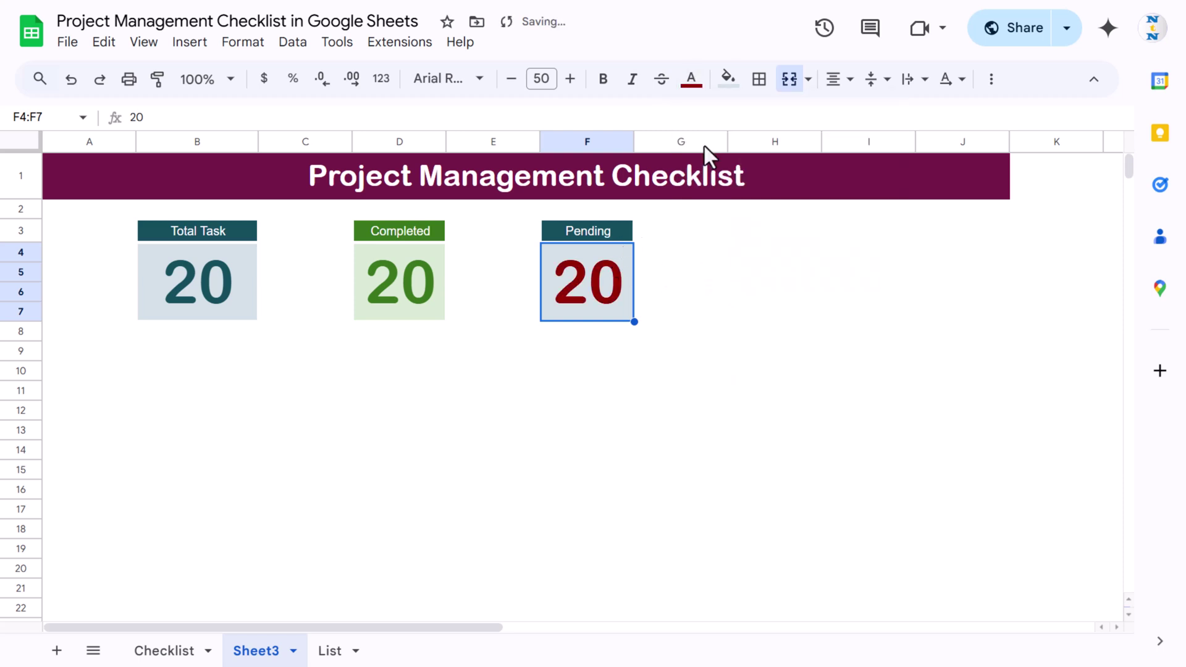
click(729, 81)
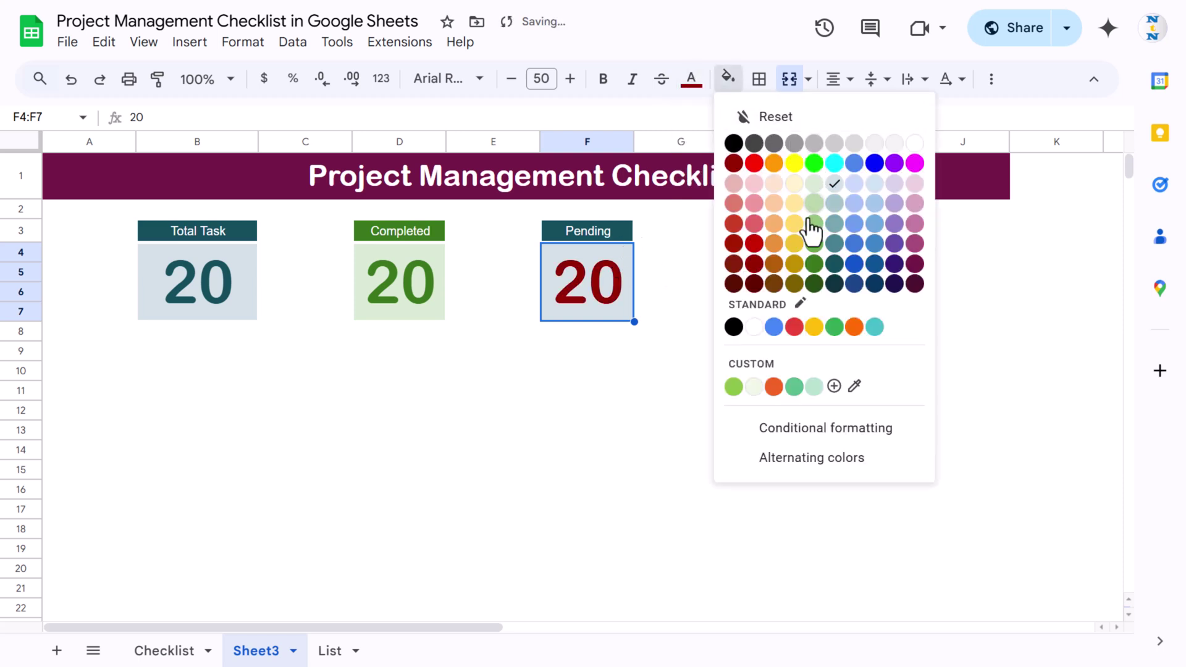
click(754, 185)
Fill the Pending heading in F3 with dark red
click(622, 235)
click(729, 83)
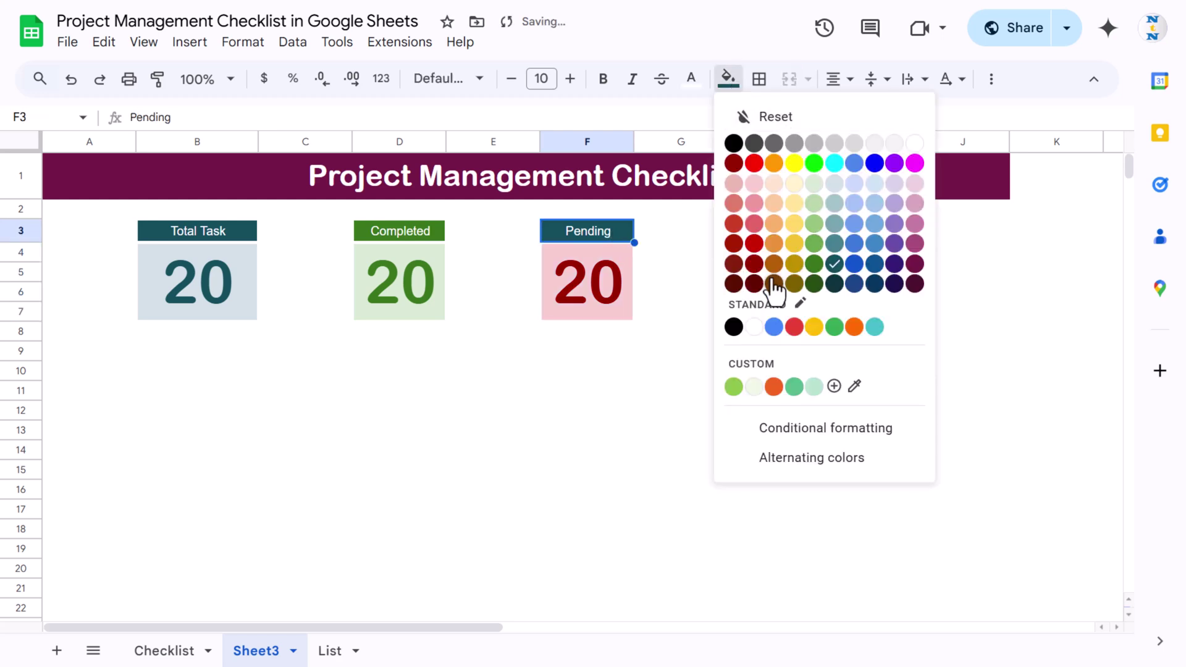
click(754, 264)
click(704, 296)
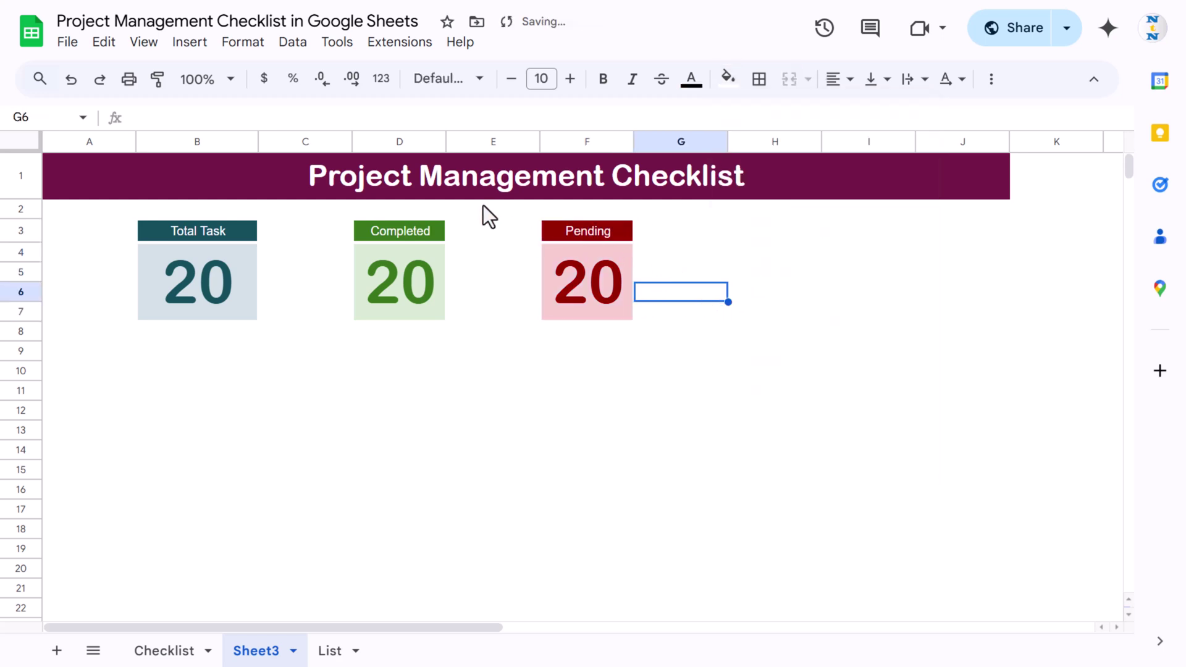
Widen columns D and F to match the width of column B
drag(446, 141, 475, 141)
drag(662, 141, 1005, 229)
Check the Completion% heading on the Checklist sheet and merge cells I3:J3 on Sheet3
click(902, 231)
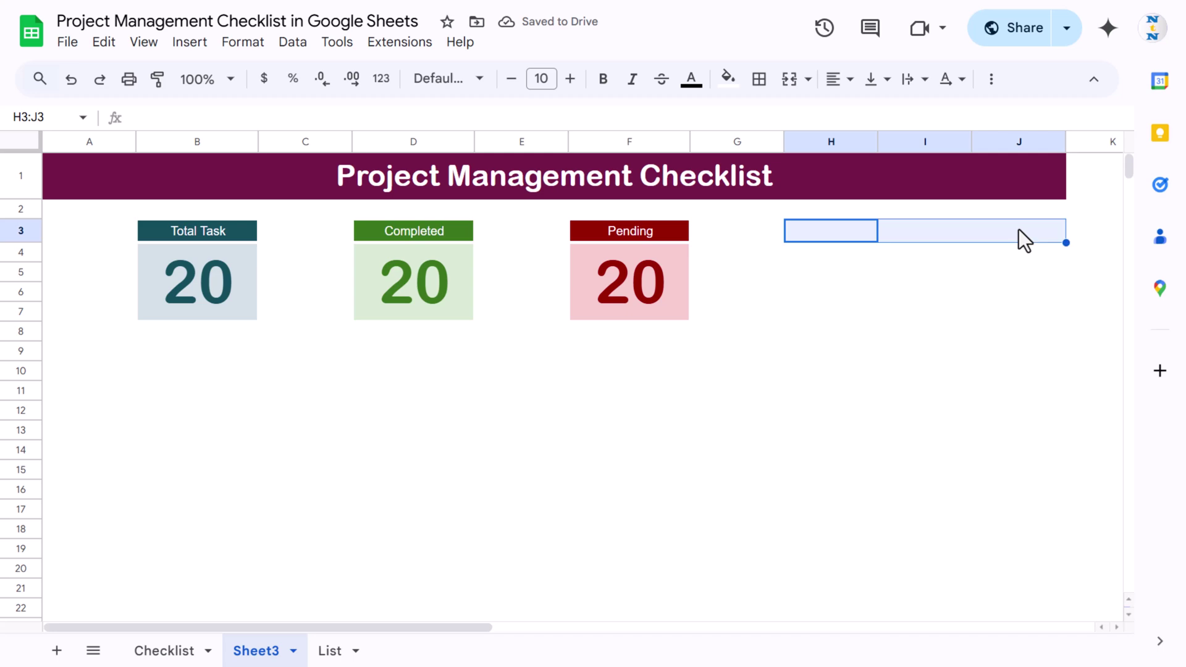
click(164, 650)
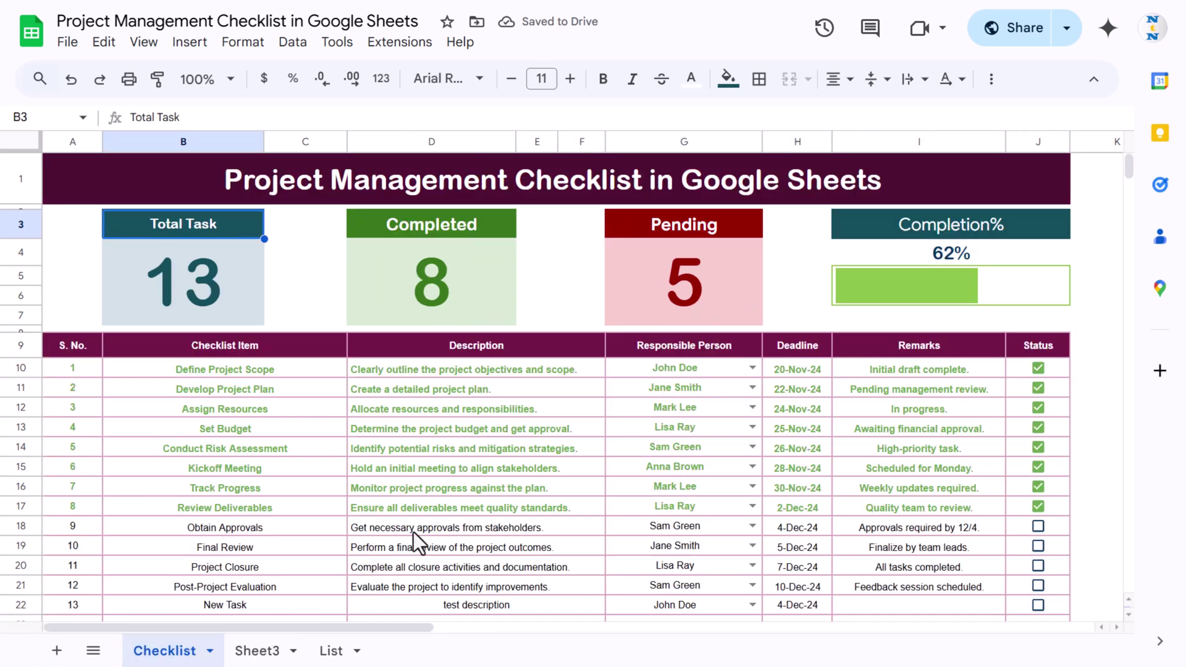
click(872, 221)
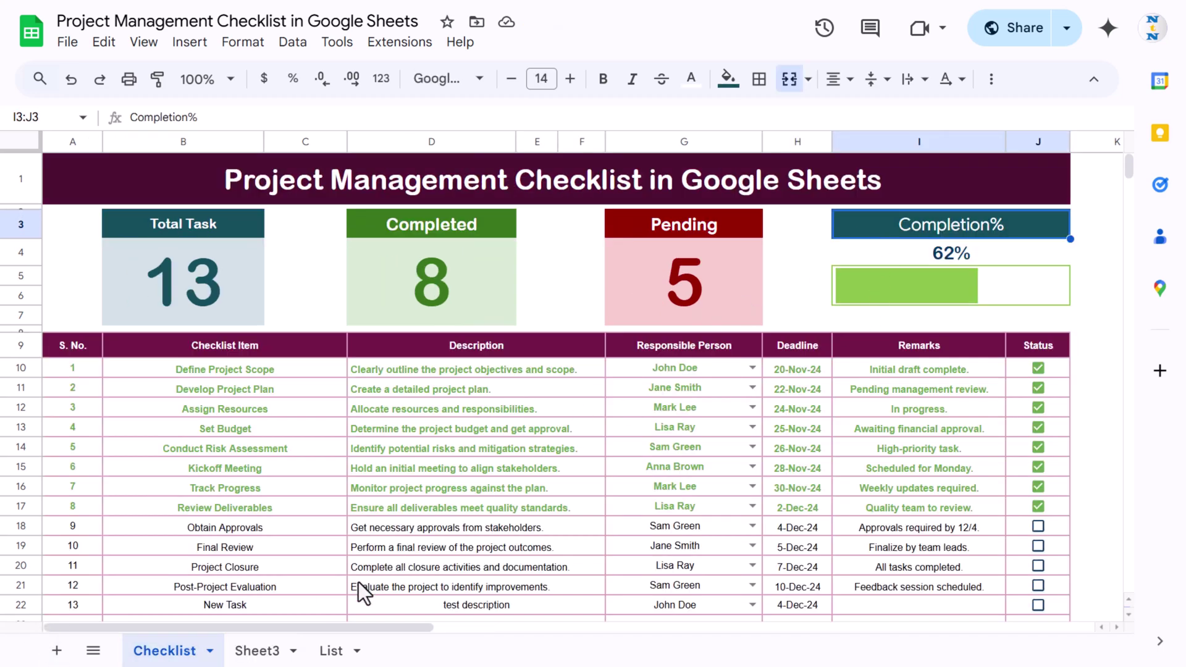
click(257, 651)
click(898, 228)
drag(897, 229, 1052, 237)
click(789, 80)
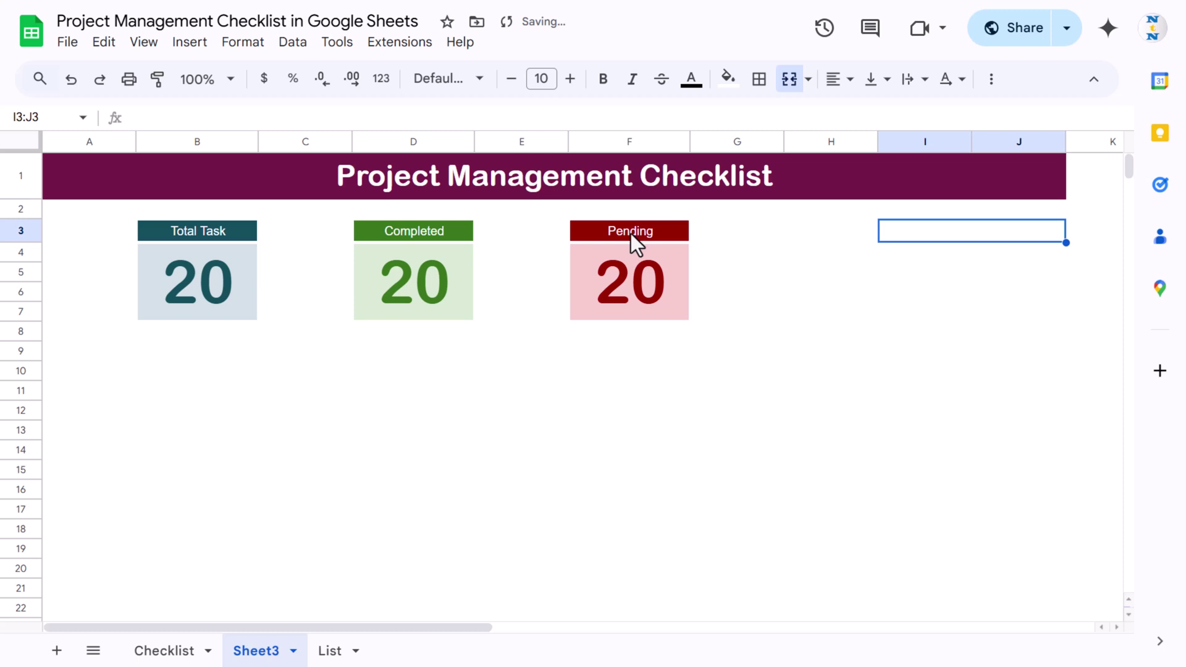
Copy the Completed heading from D3 into the merged cell I3:J3 and change its fill to dark teal
click(438, 231)
key(ctrl+c)
click(976, 241)
key(ctrl+v)
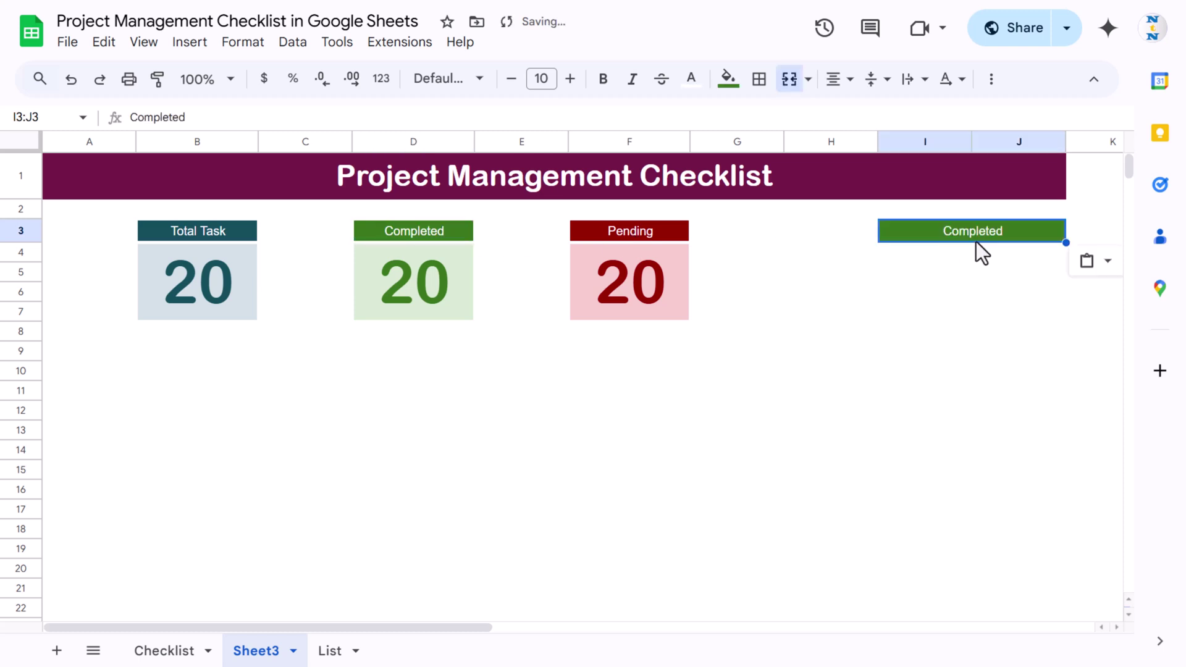
click(728, 78)
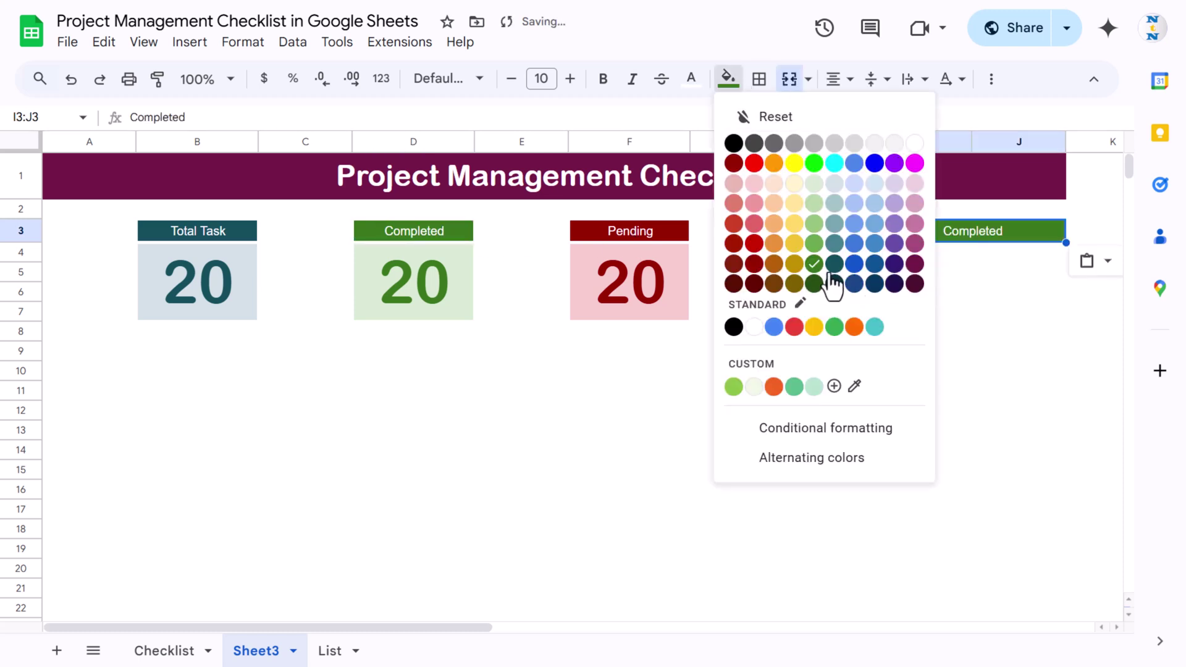
click(838, 290)
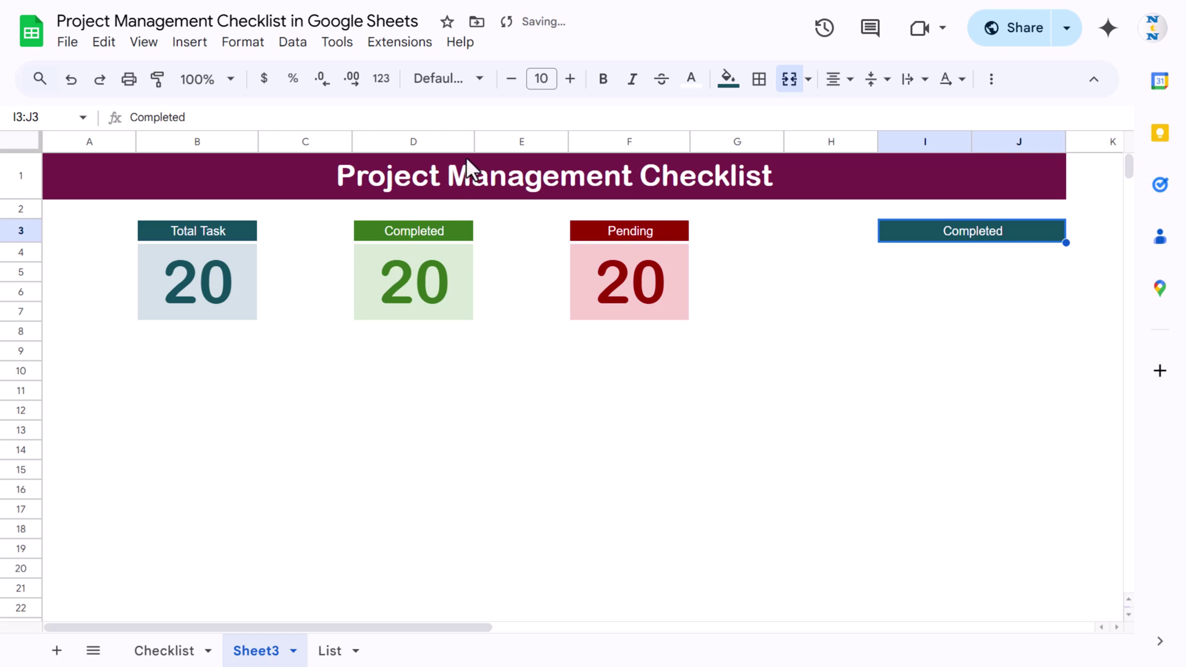
Change the heading text in I3:J3 to "Completion%"
click(274, 118)
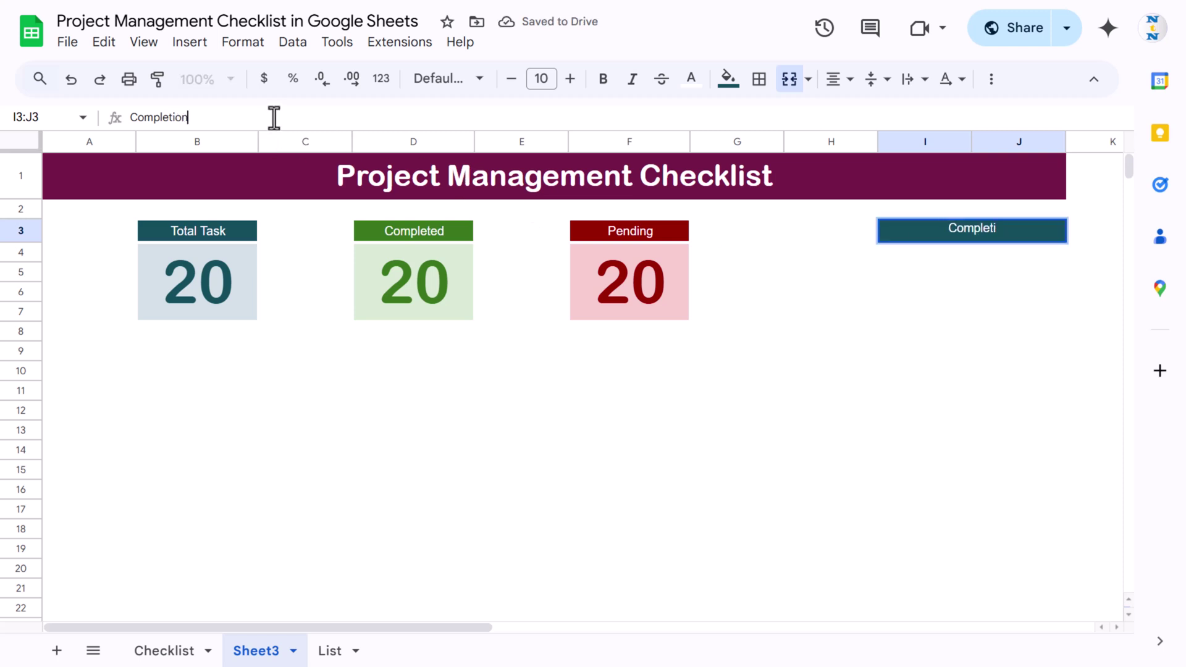
text(ion%)
key(Return)
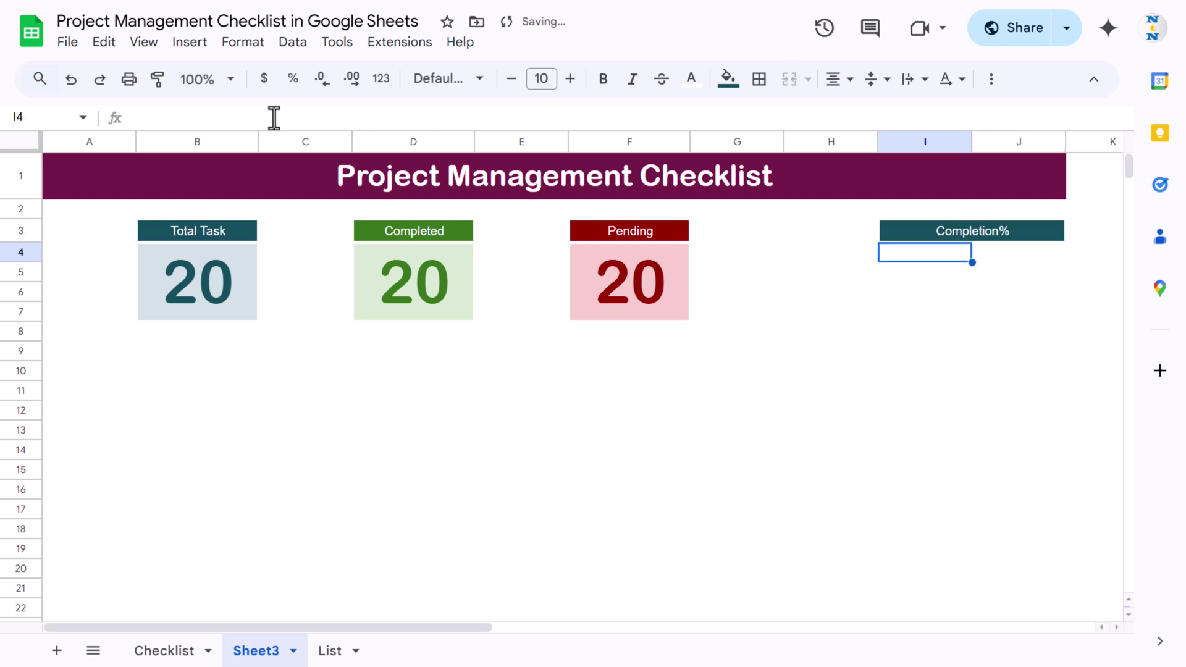
Merge cells I4:J4 and enter the formula =D4/B4 to divide completed tasks by total tasks
key(shift+Right)
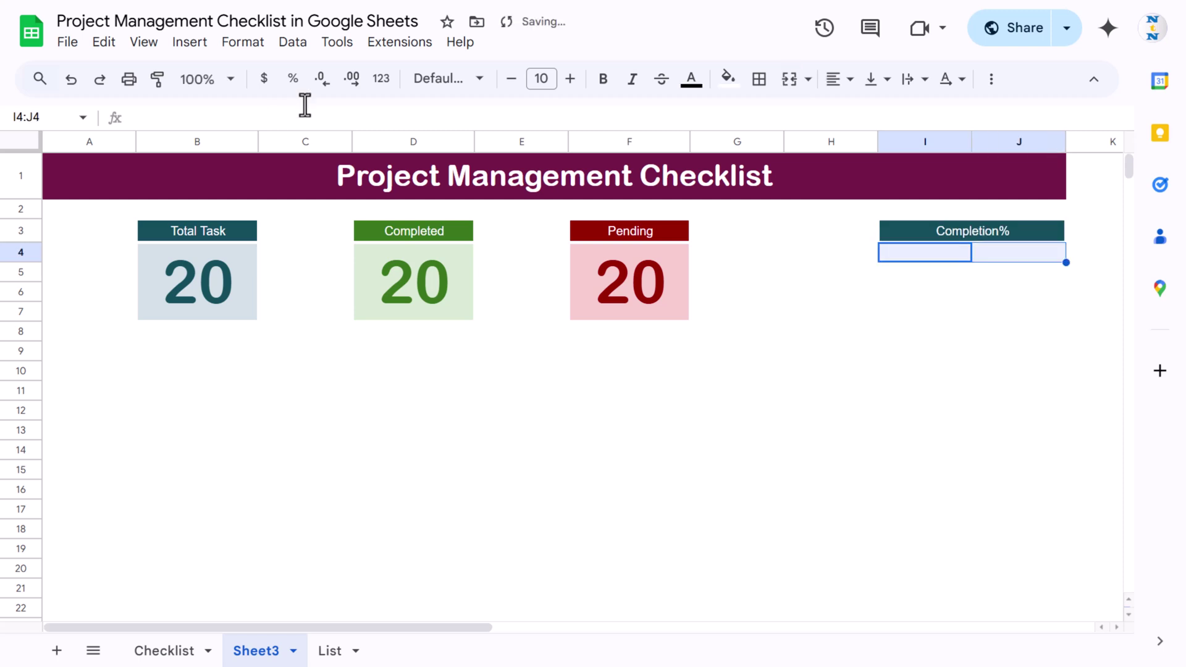
click(789, 79)
text(=)
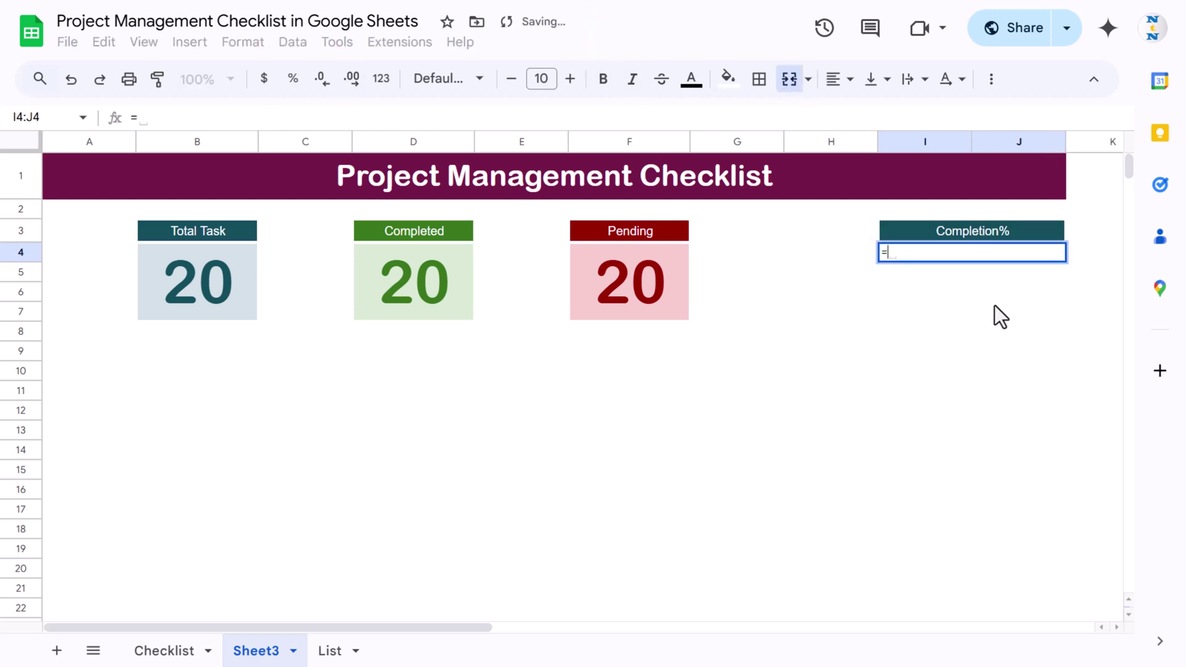
key(Left)
key(Left)
key(Left)
key(Left)
key(Left)
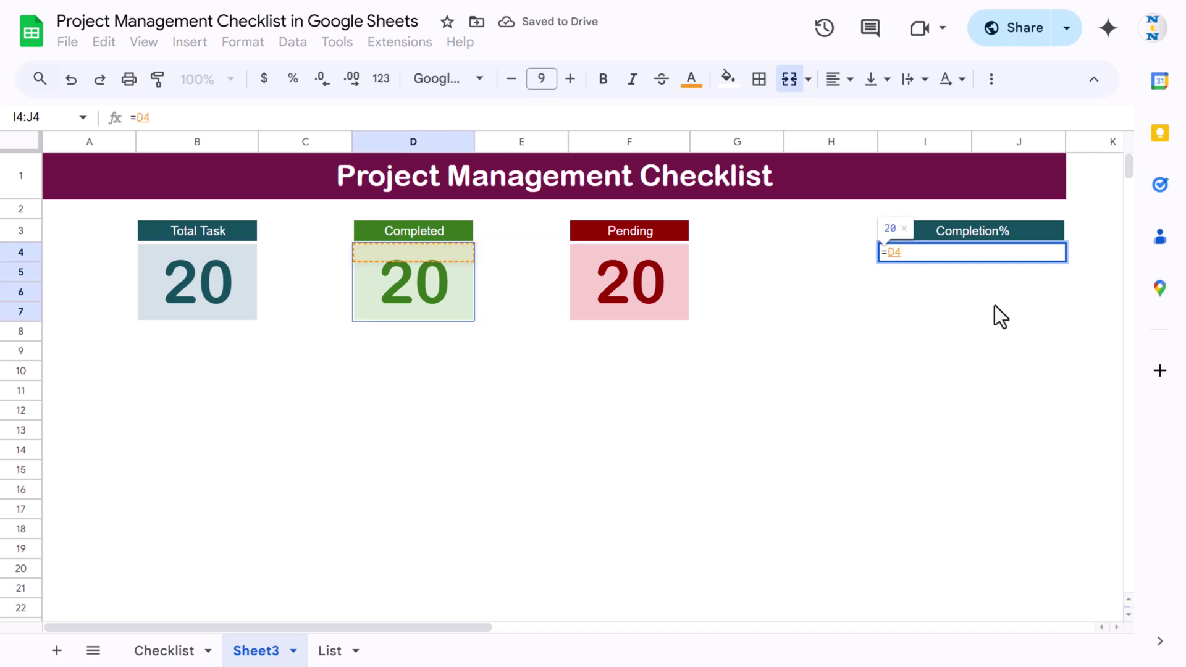
text(/)
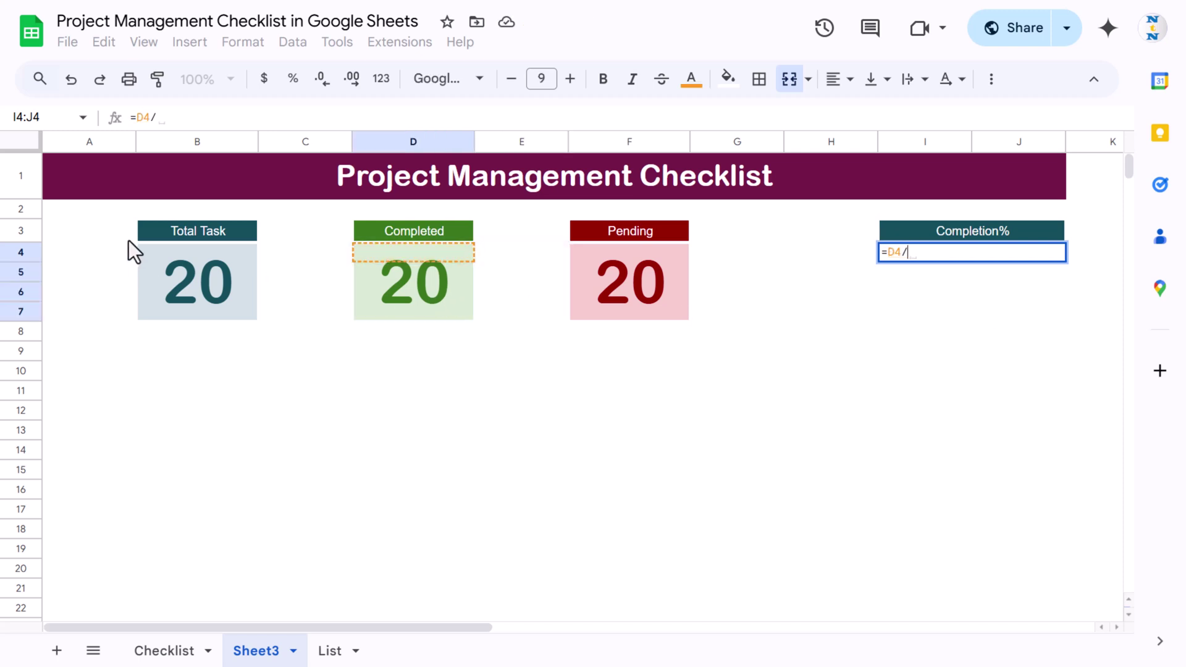
click(146, 251)
key(Return)
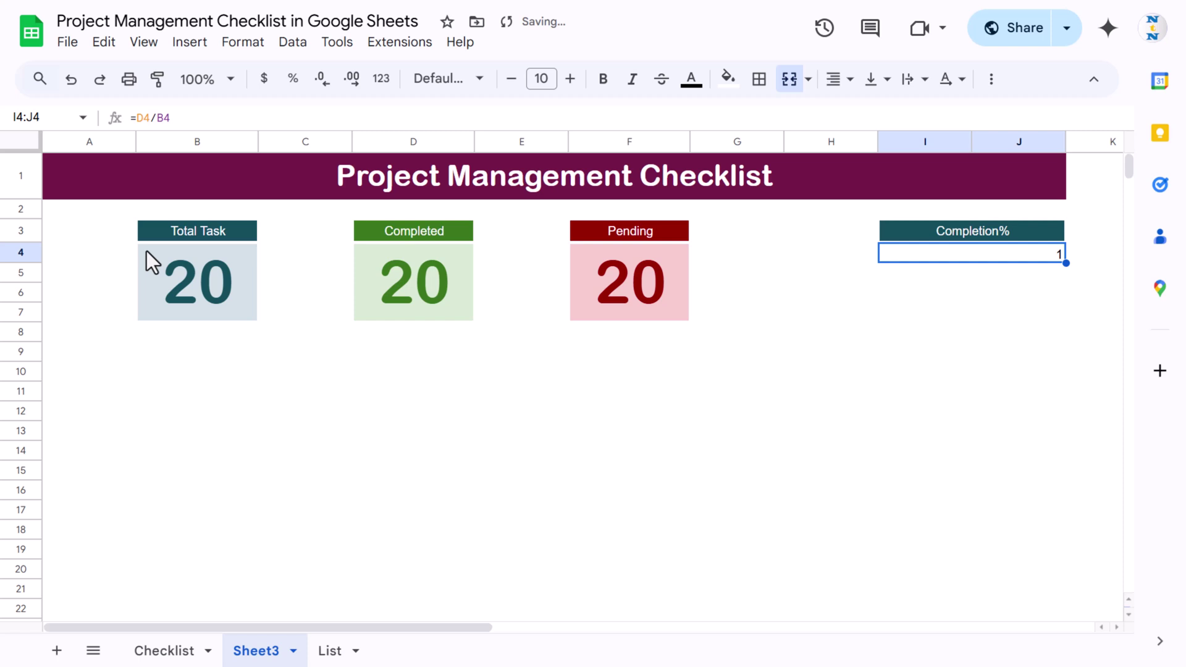
Enter the formula =B4-D4 in the Pending card's value cell to subtract completed tasks from total tasks
click(583, 284)
text(=)
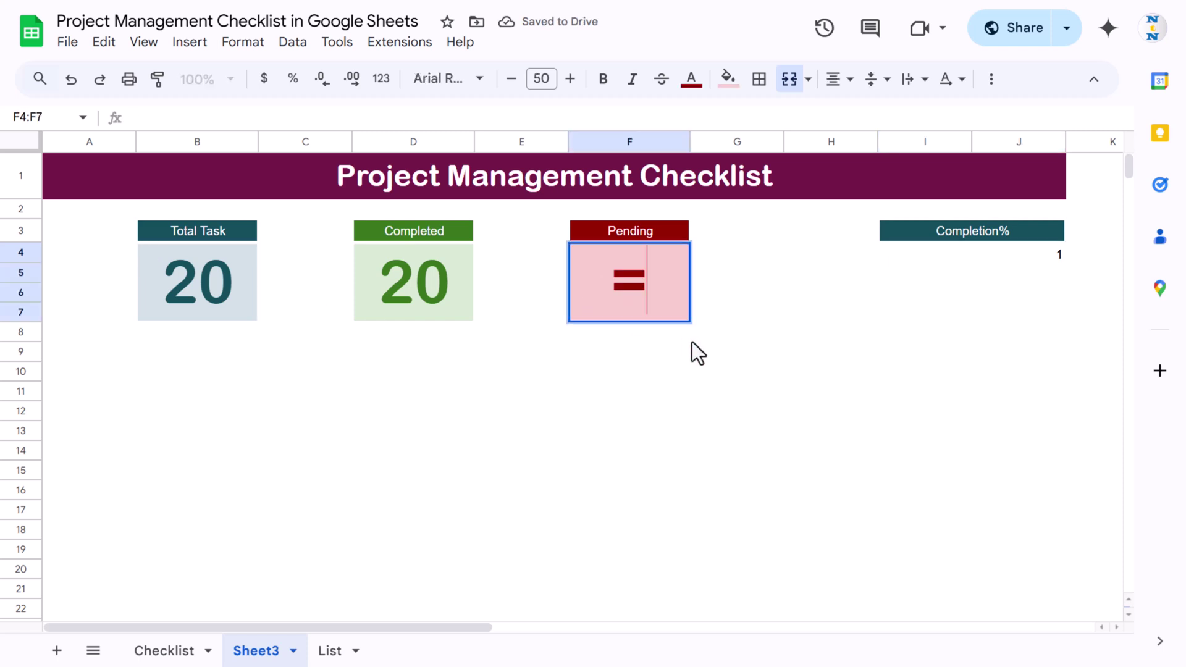
key(Left)
key(Left)
key(Left)
key(Left)
text(-)
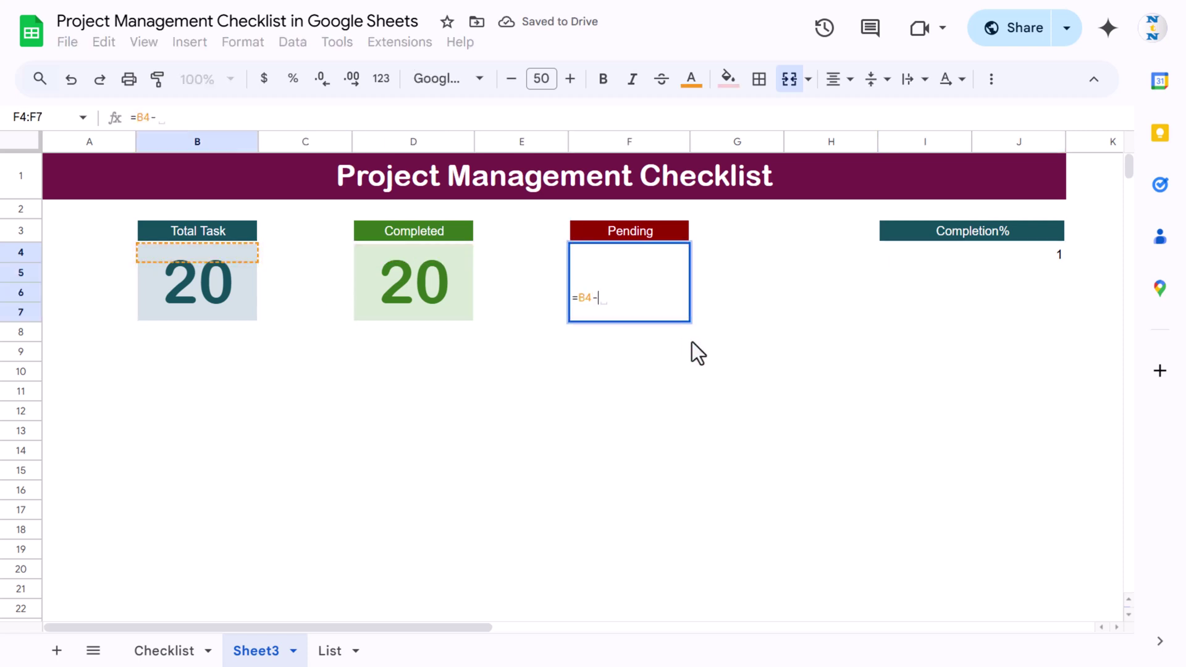
key(Left)
key(Left)
key(Return)
key(Up)
key(Down)
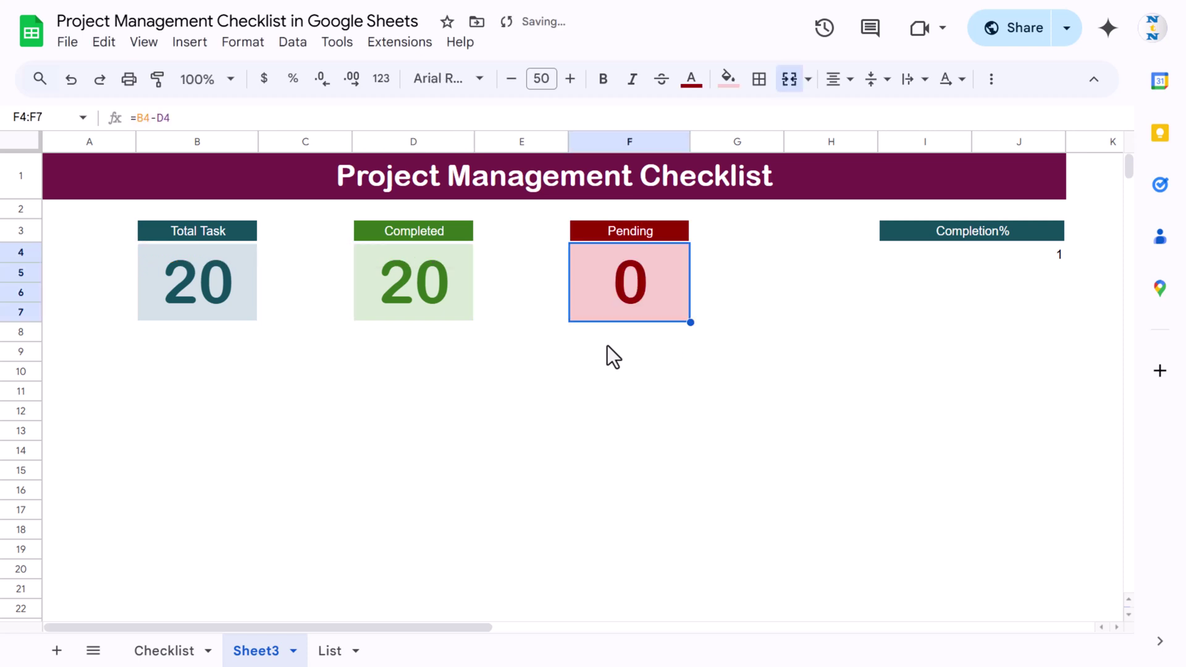
Format the Completion% result in I4:J4 as a percentage
click(1039, 257)
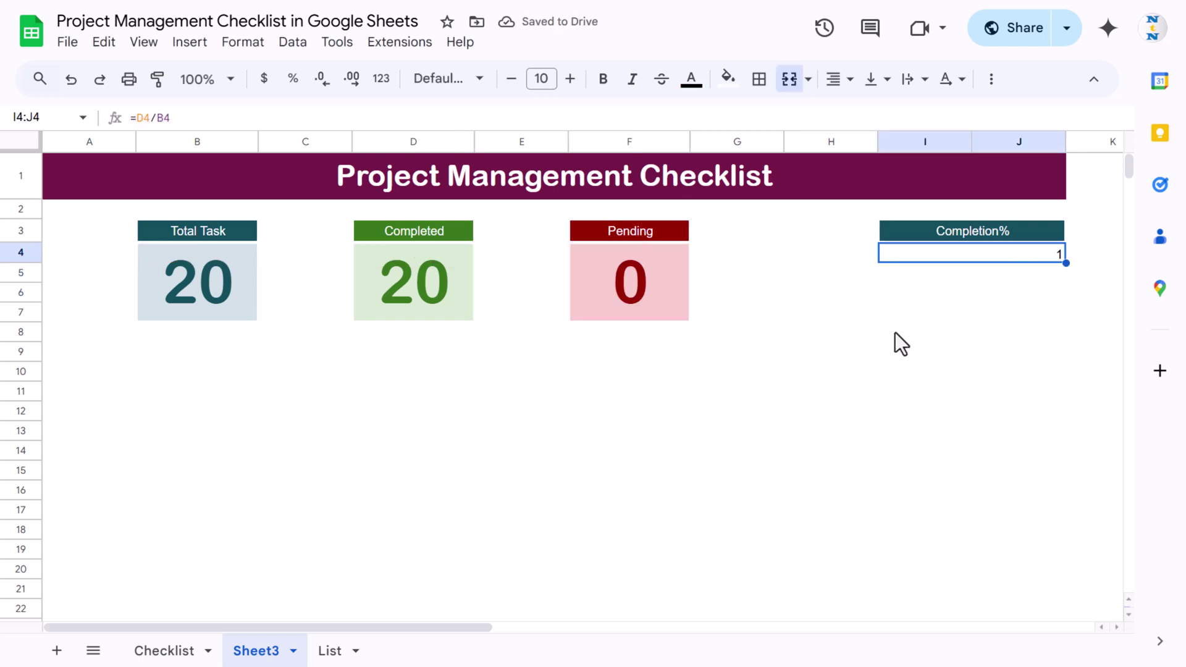
click(293, 79)
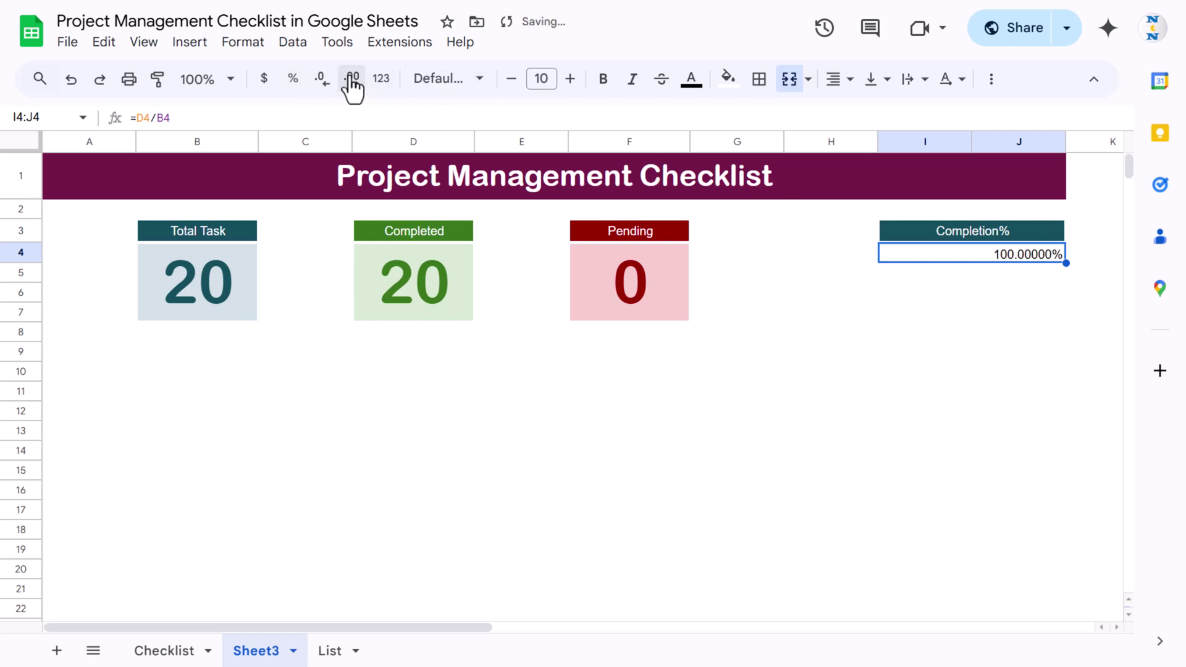
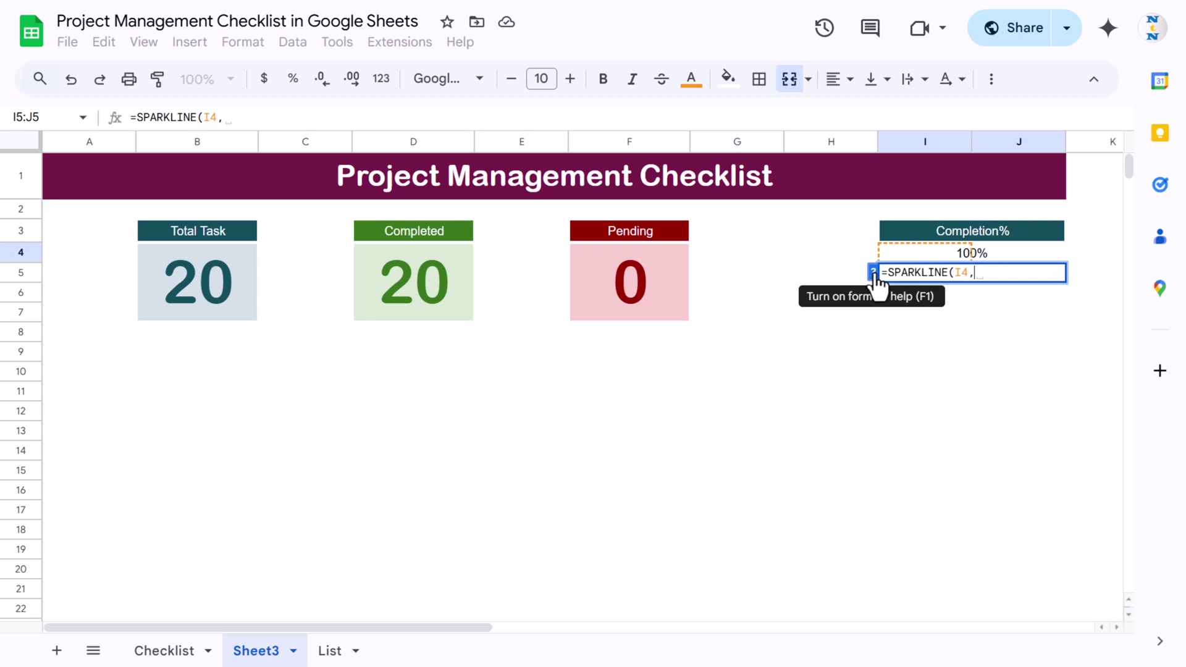
Complete the SPARKLINE formula in I5:J5 with the options {"charttype","bar";"max",1} to chart I4 as a progress bar
click(873, 273)
click(1050, 309)
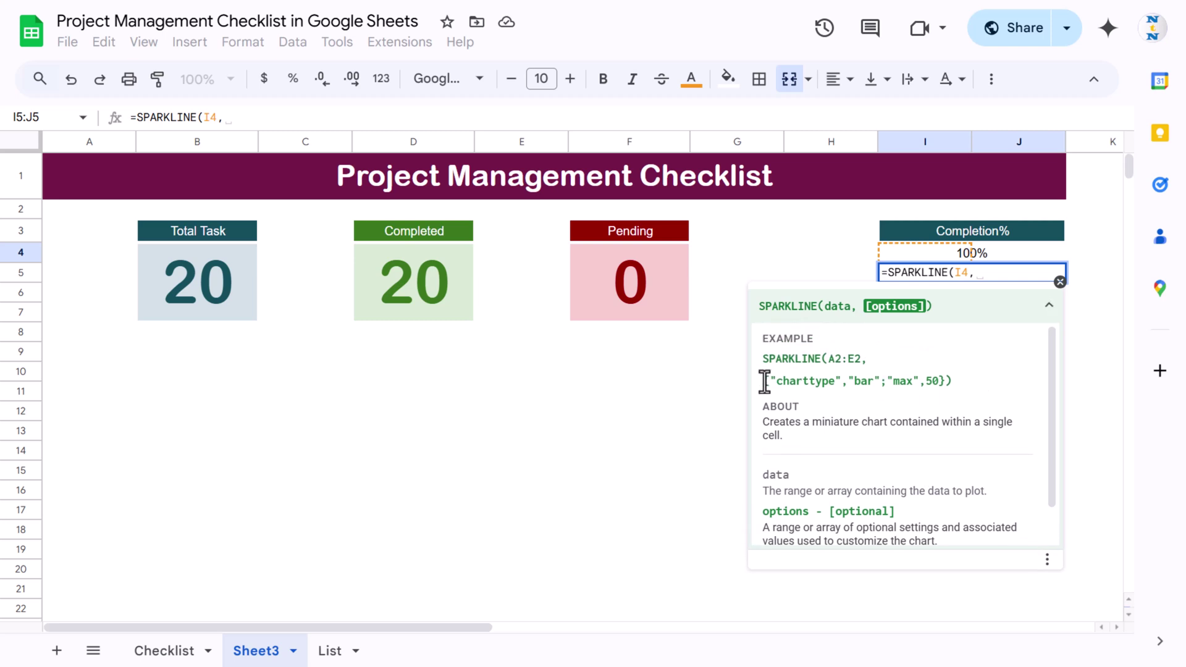
drag(764, 381, 943, 384)
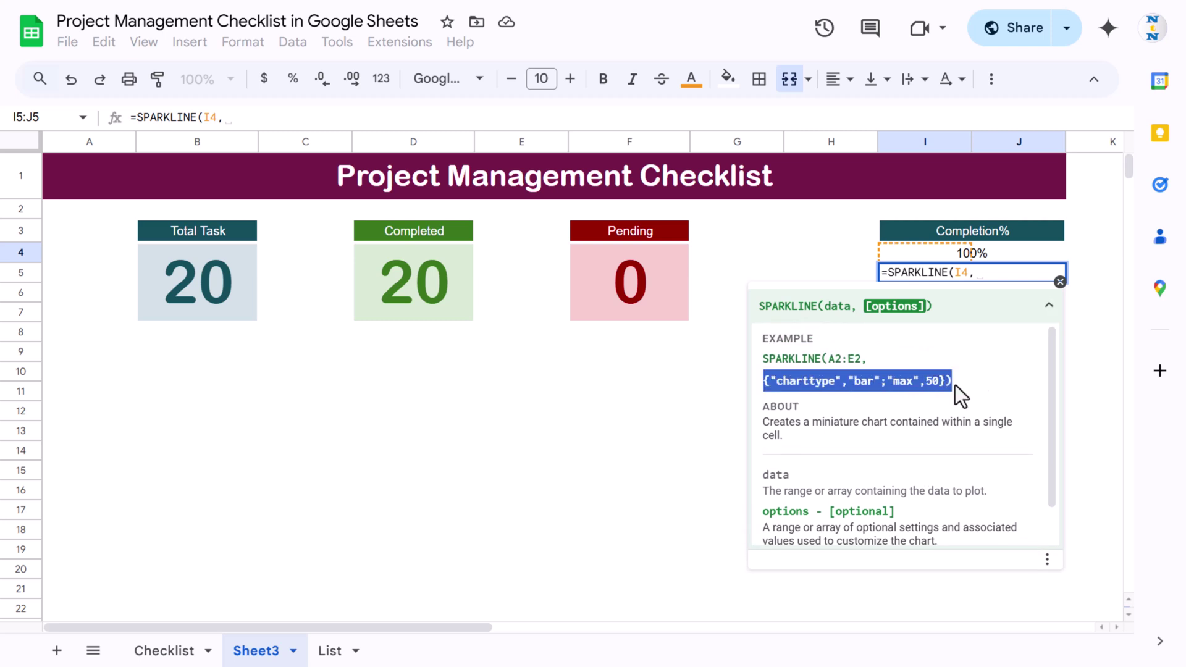
click(980, 272)
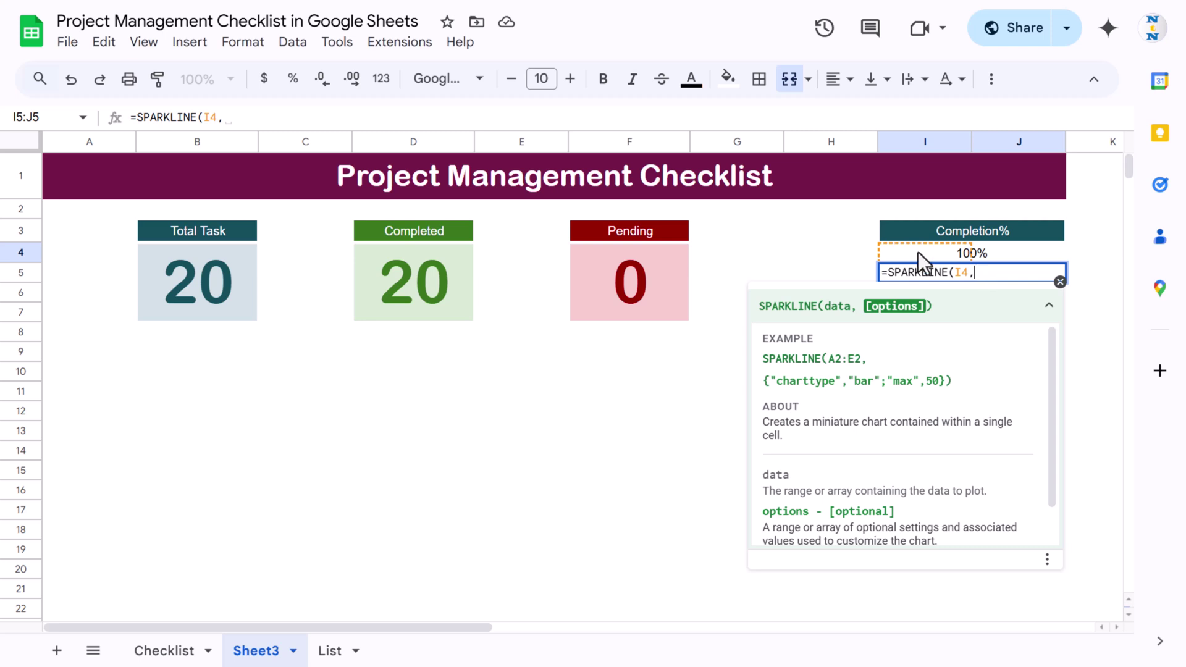
text({"charttype","bar";"max",50}))
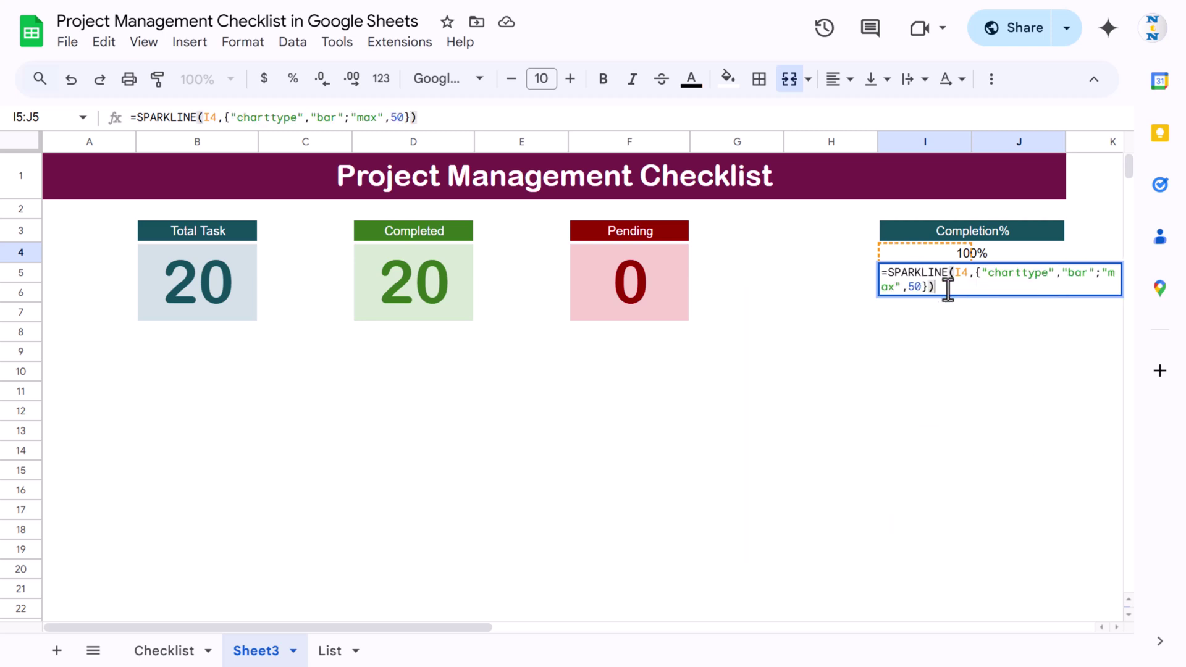
text(1)
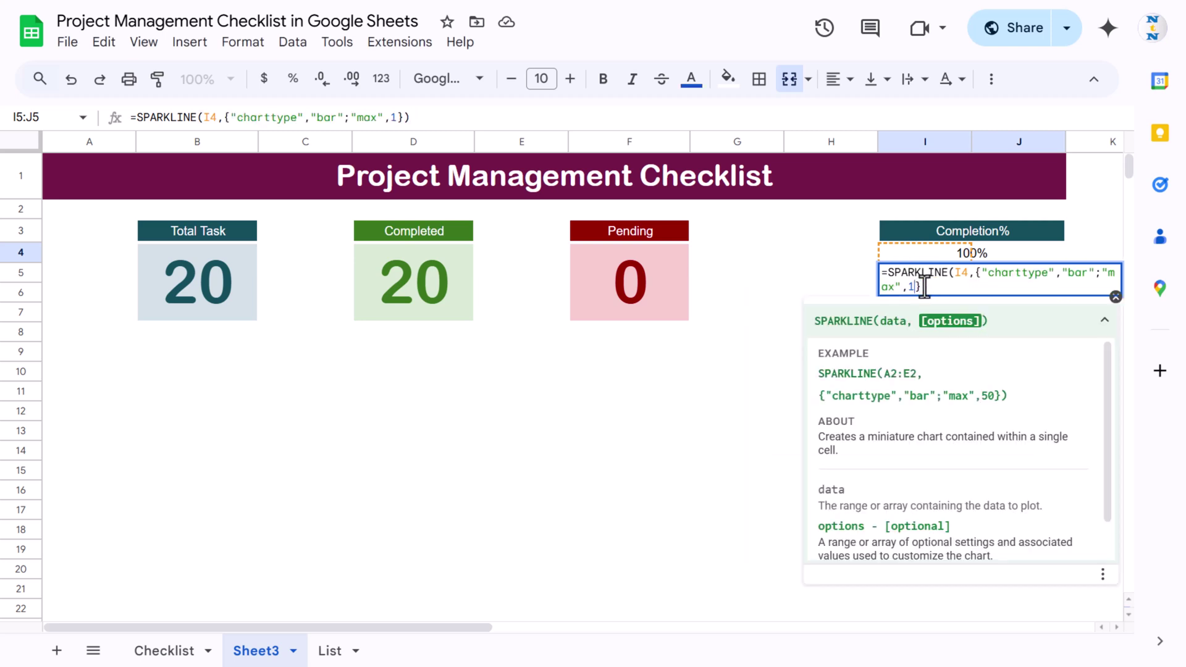
key(Return)
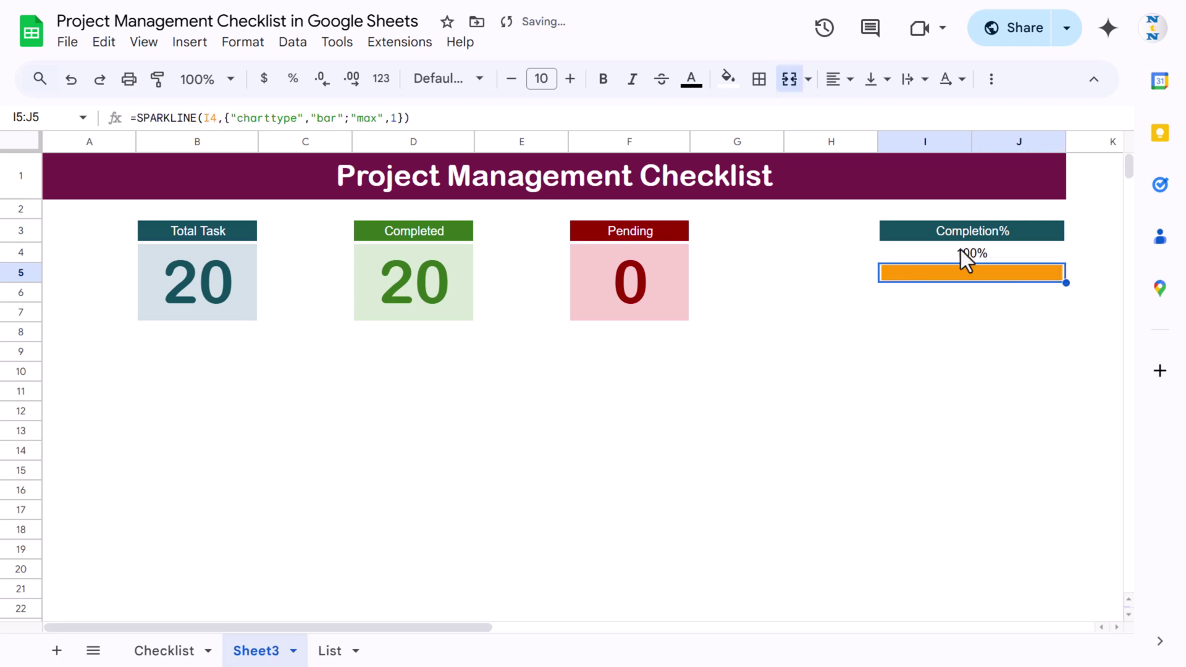
Set the Completed card's value to 15 and check the Completion% result
click(398, 287)
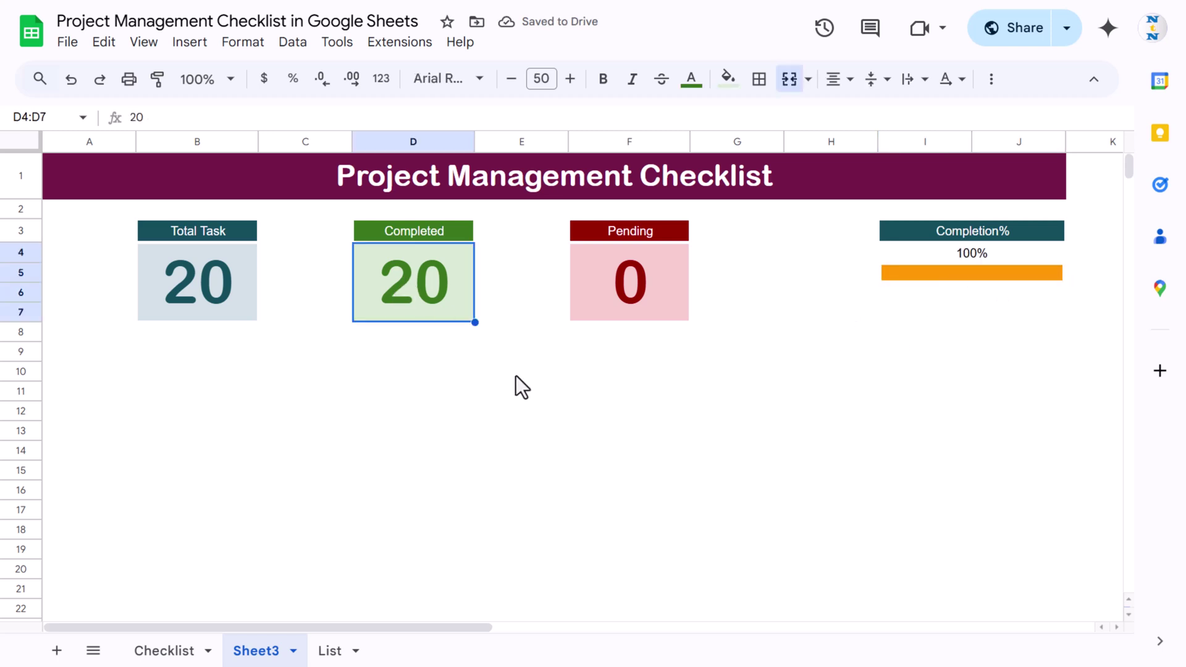
text(15)
key(ctrl+Return)
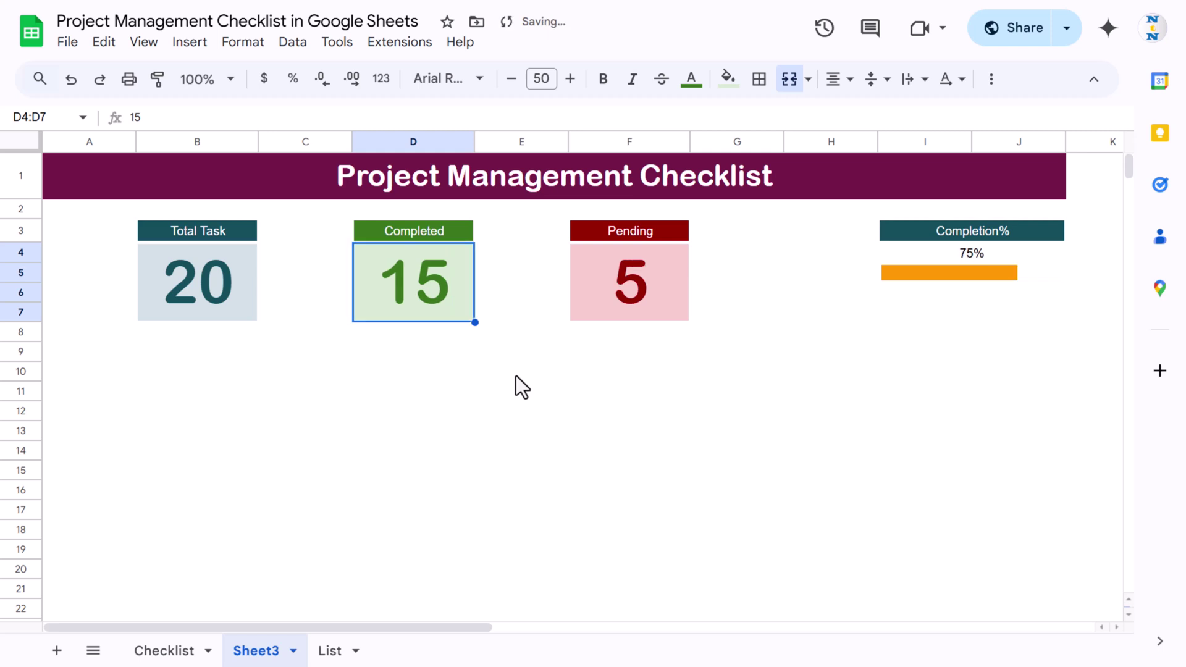
click(998, 260)
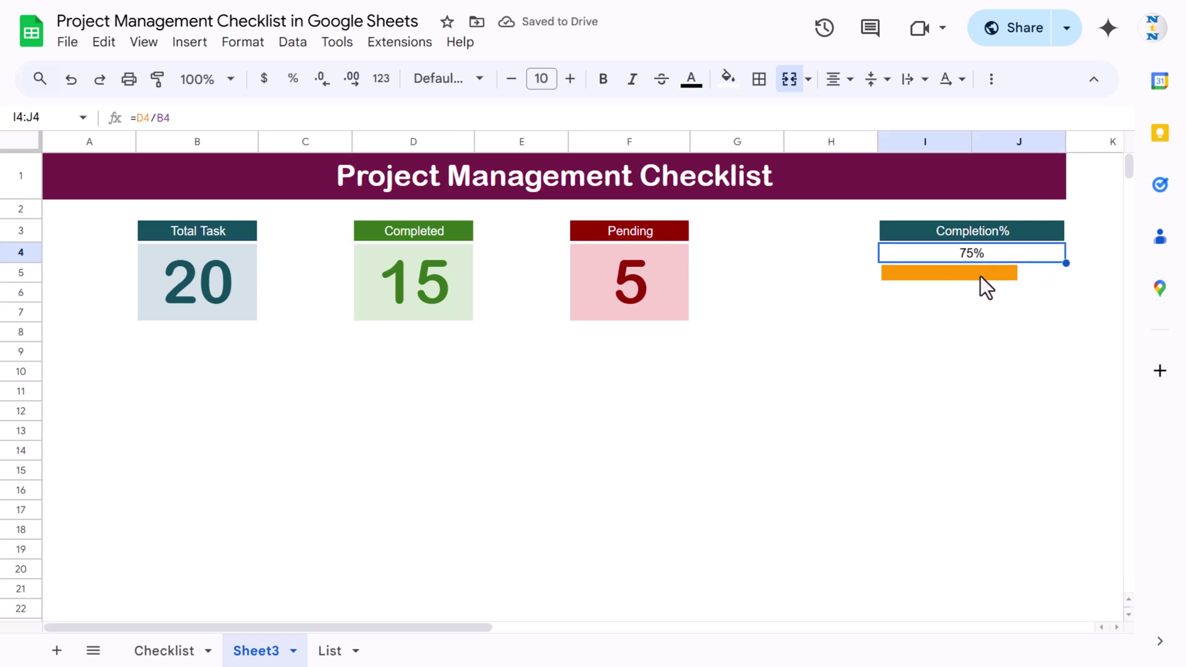
Add the option "color1","green" to the sparkline formula in I5:J5 to color the progress bar
click(982, 274)
click(397, 118)
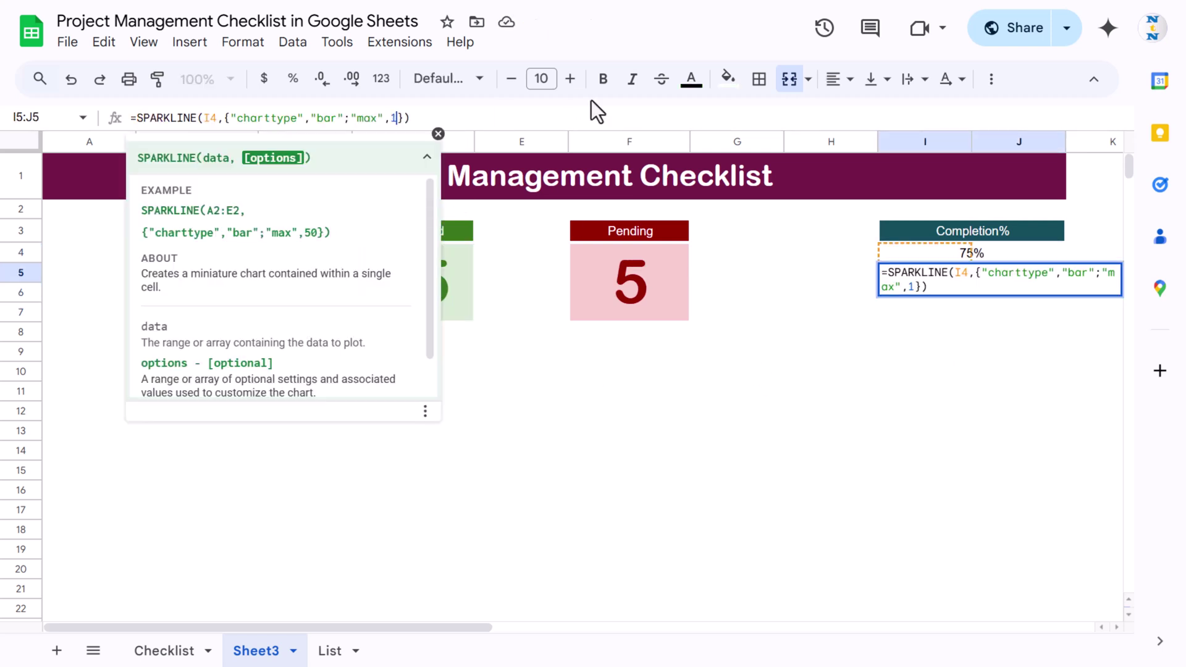
text(,)
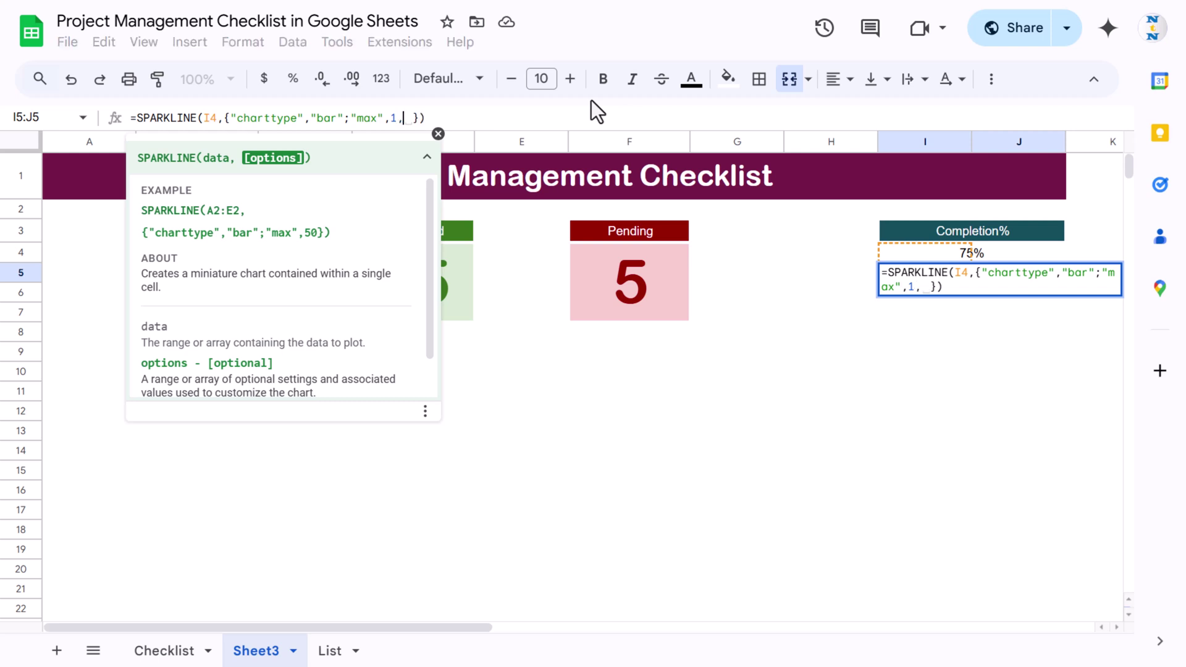
text("color1";"green")
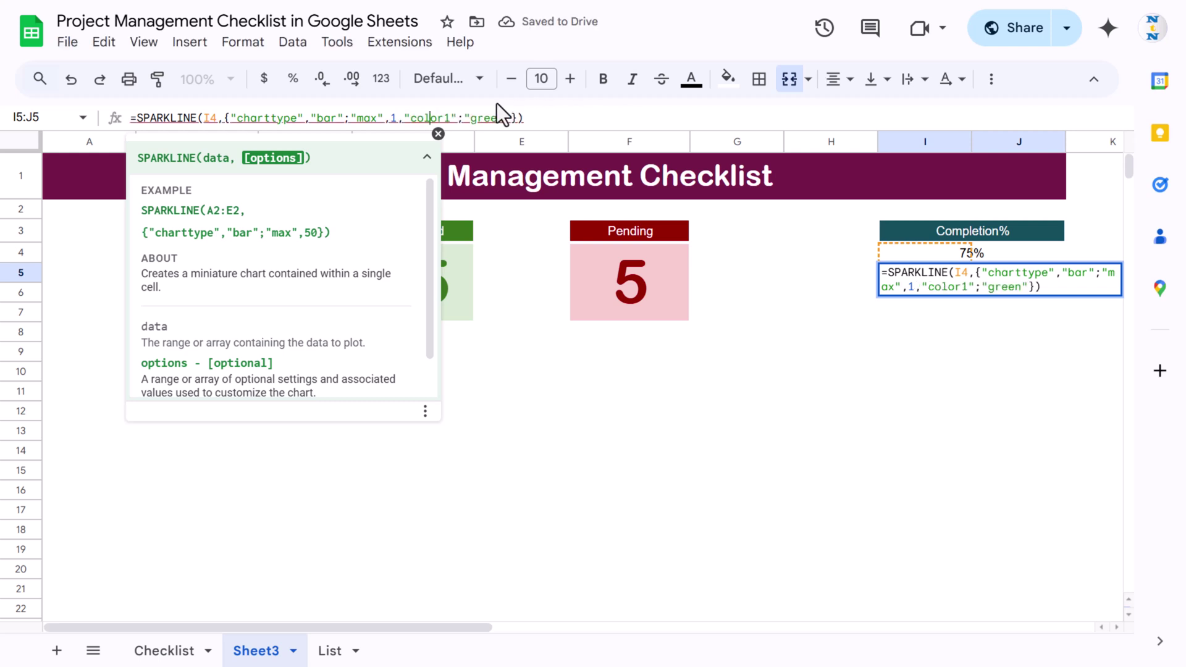
key(Left)
key(BackSpace)
text(;)
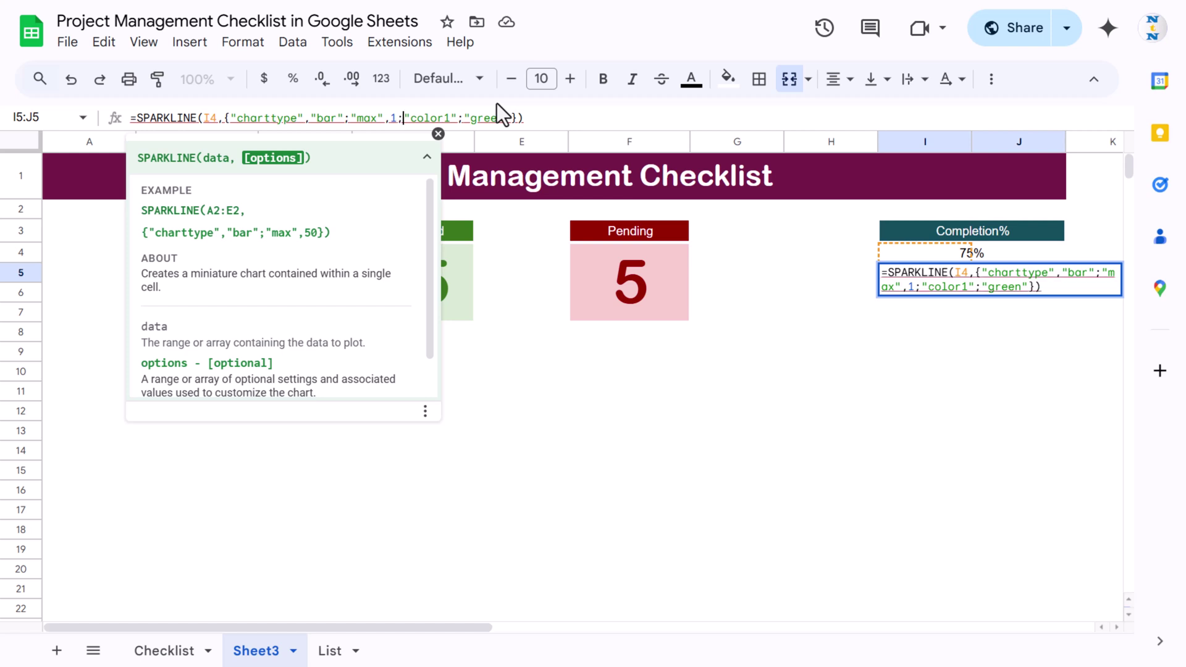
drag(457, 118, 463, 118)
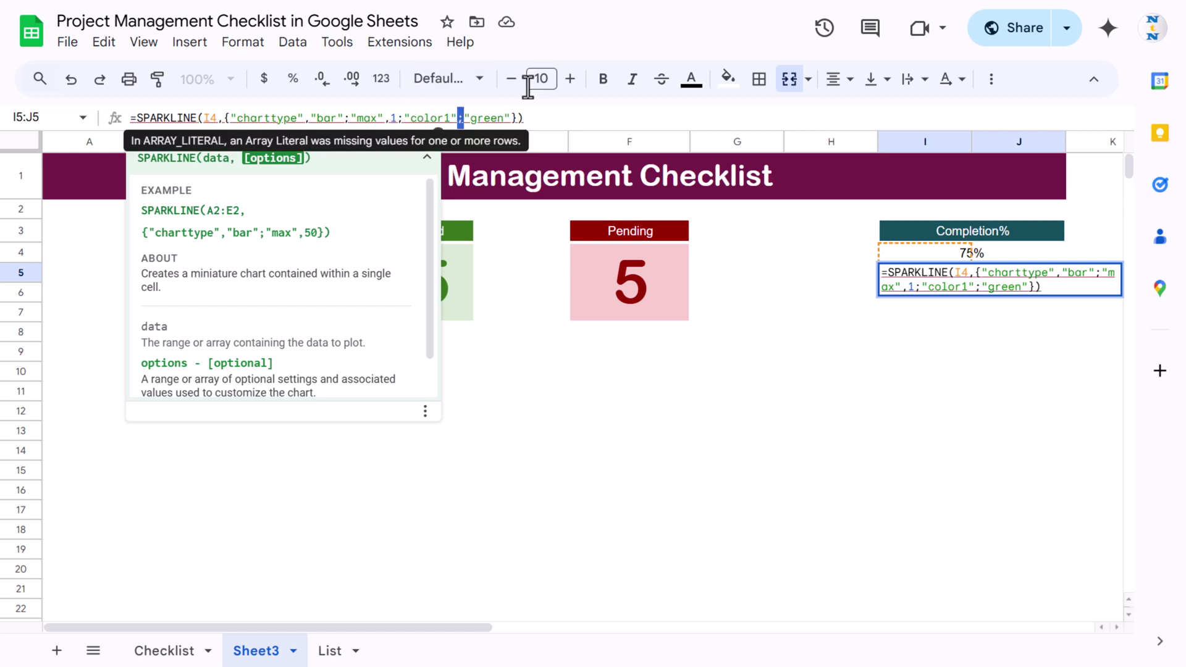
text(,)
key(Return)
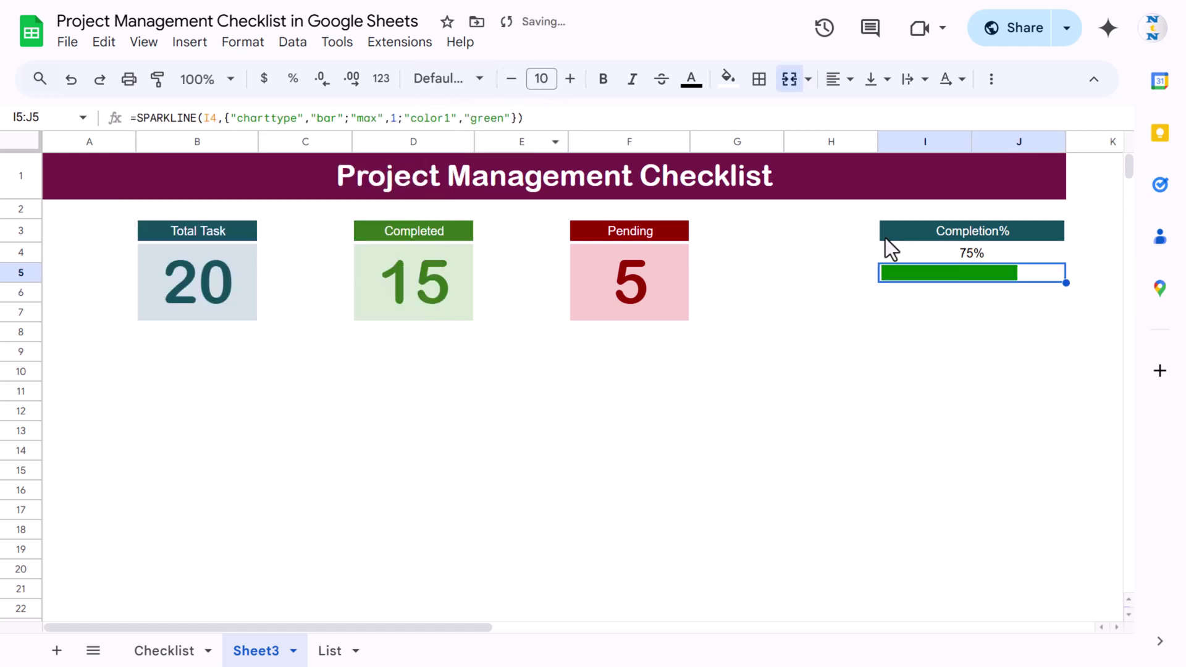
Fill the Total Task value cell B4:B7 with a custom teal and copy that color's hex code
click(239, 286)
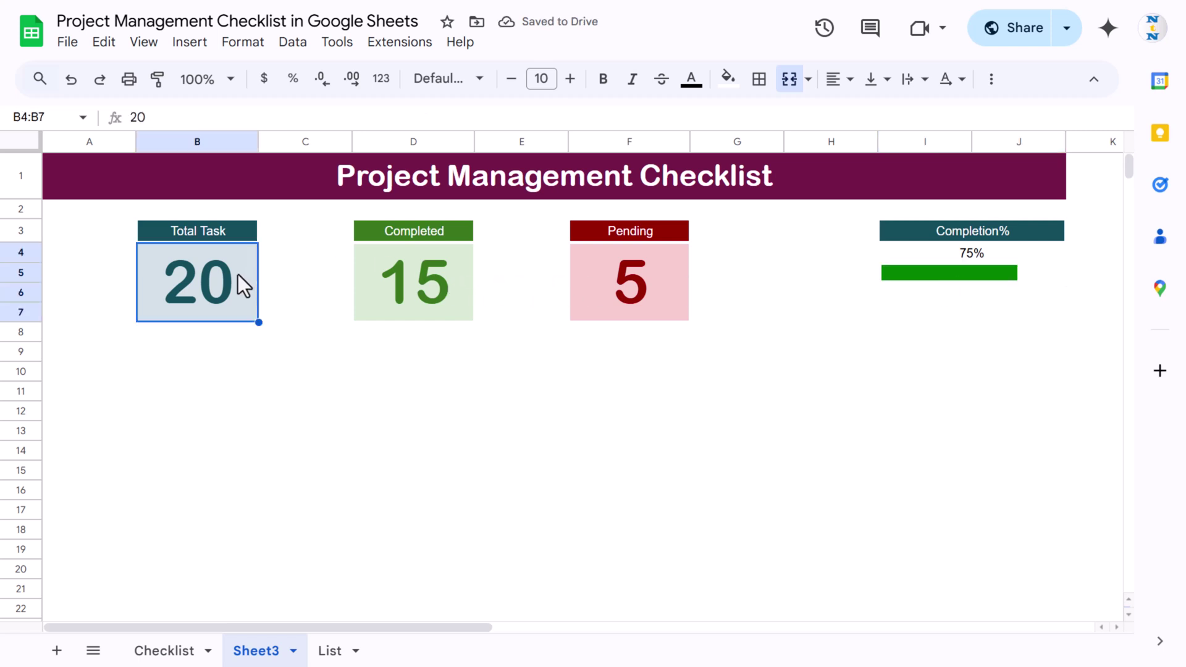
click(728, 78)
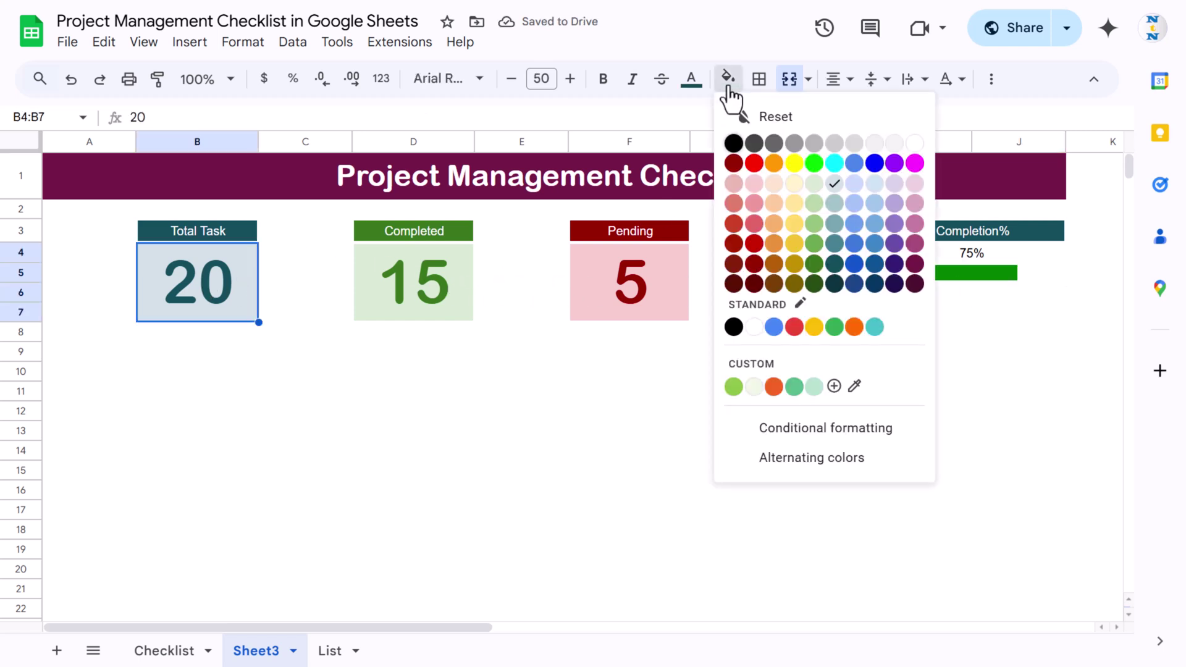
click(854, 388)
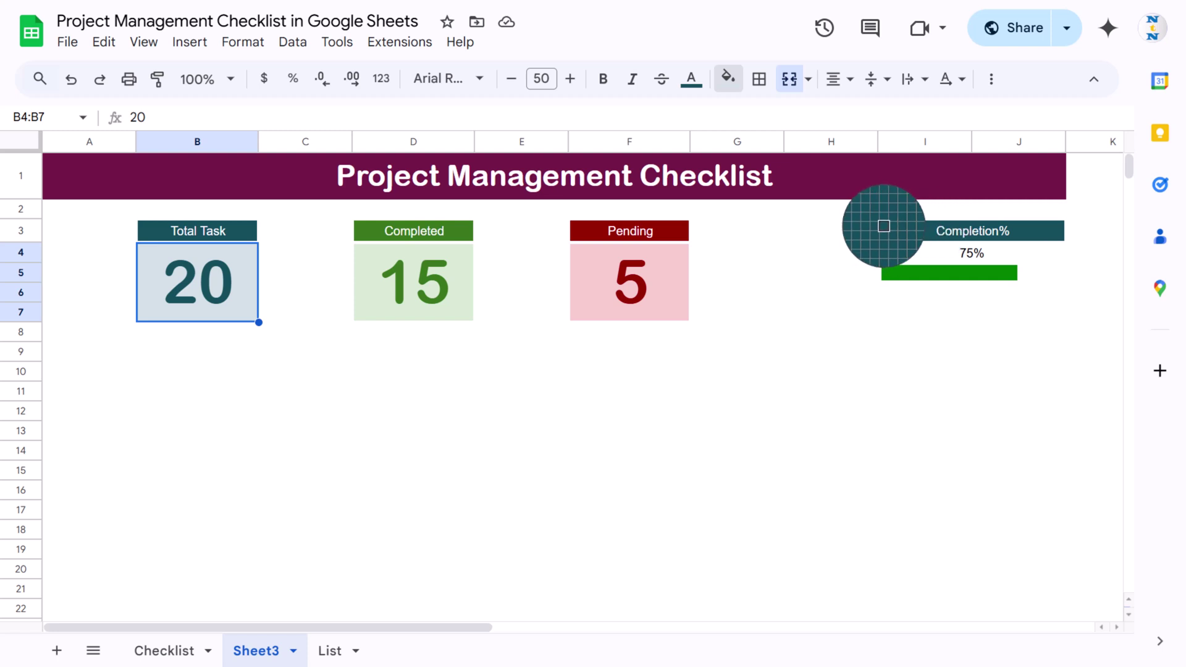
key(Escape)
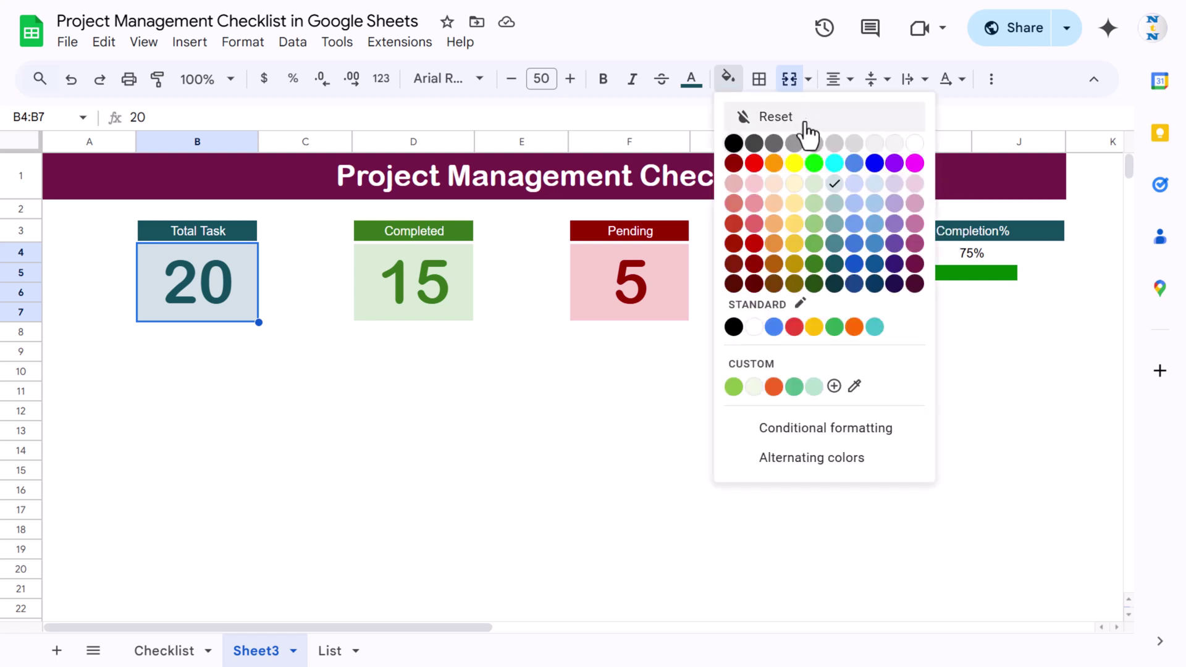
click(834, 388)
drag(592, 198, 671, 232)
click(529, 434)
drag(529, 434, 484, 431)
key(ctrl+c)
click(692, 473)
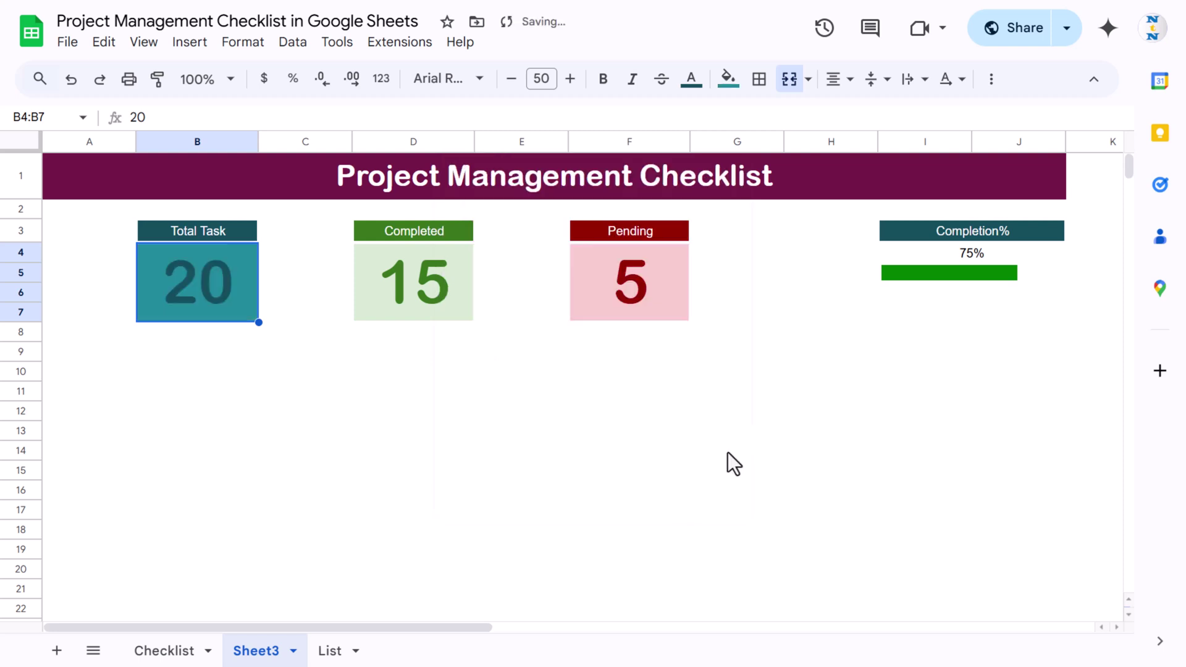
Replace "green" with the hex color "#1f899d" in the sparkline formula in I5:J5
click(958, 273)
double_click(488, 118)
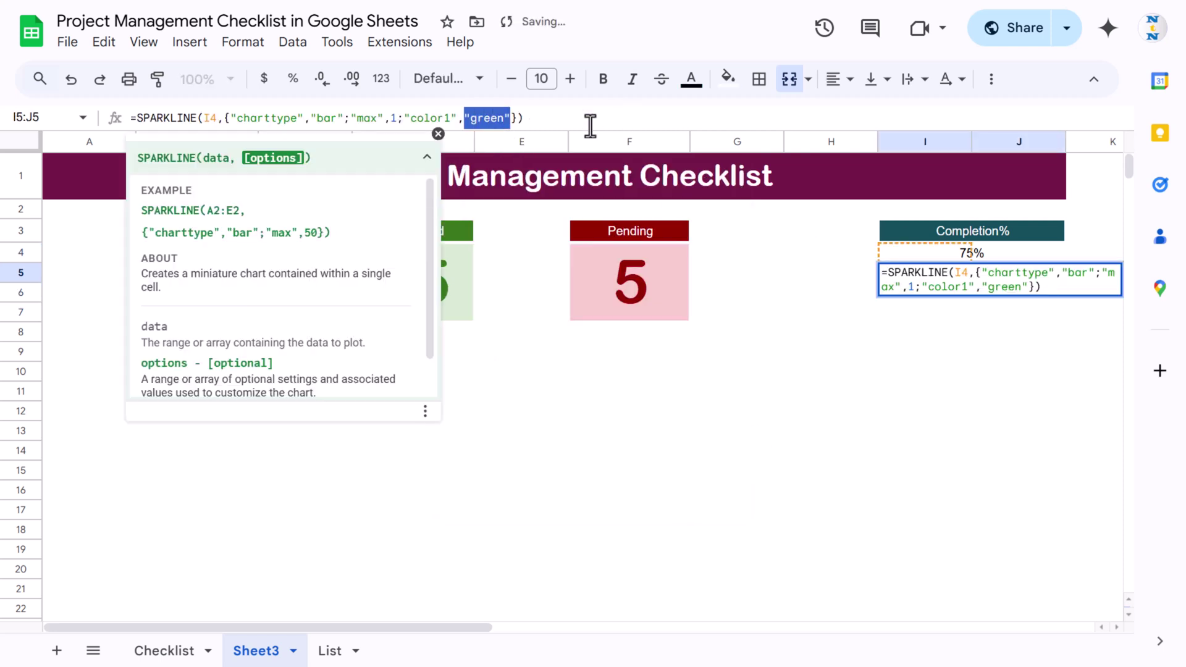
drag(468, 117, 494, 121)
key(ctrl+v)
key(Return)
click(811, 294)
Apply all borders in the custom teal color to the progress bar cell I5:J5
click(958, 272)
click(758, 79)
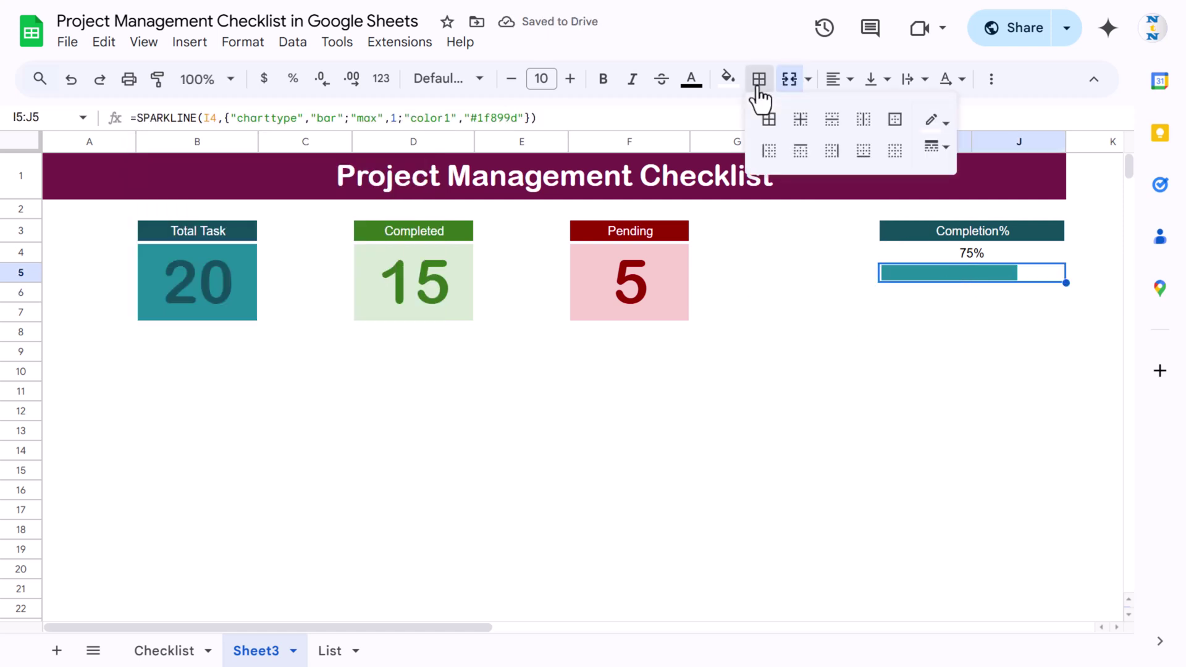
click(937, 121)
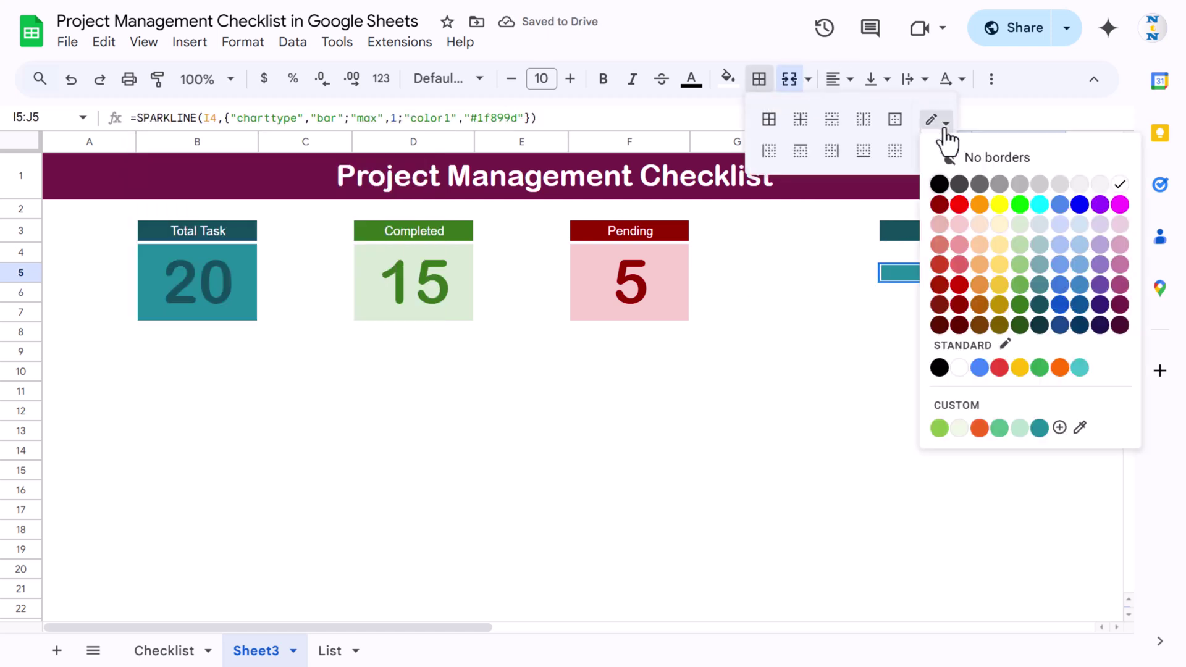
click(1039, 427)
click(769, 119)
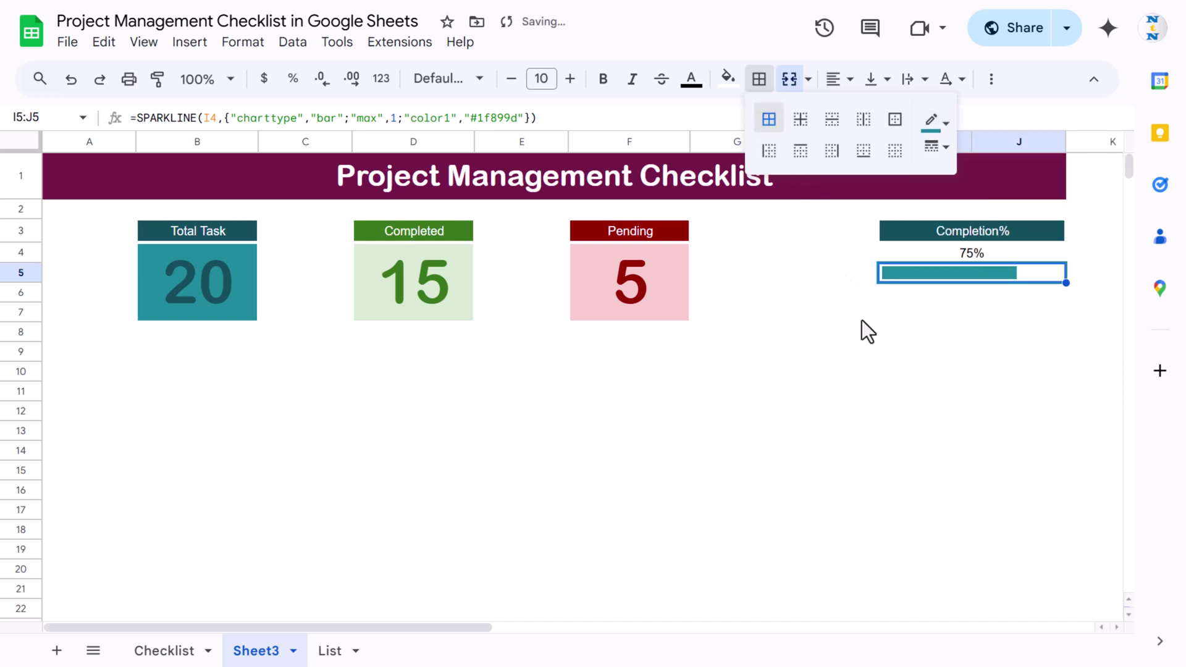
click(864, 332)
Change the borders of the progress bar cell I5:J5 to the medium line style
click(988, 258)
click(981, 275)
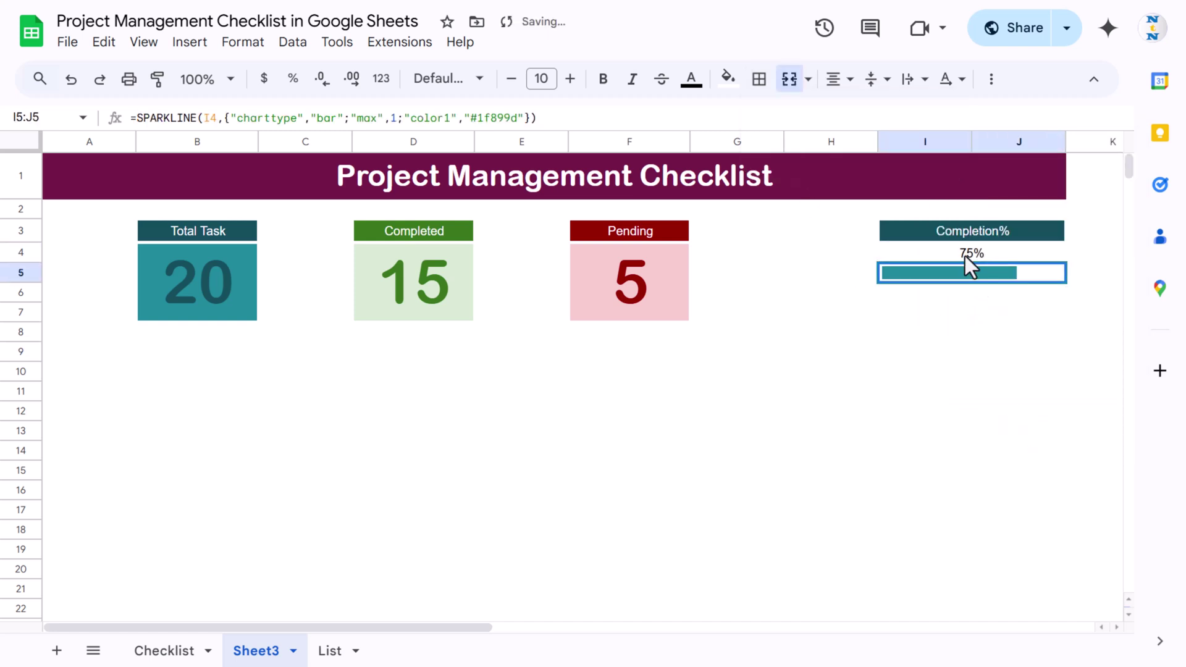
click(759, 79)
click(931, 121)
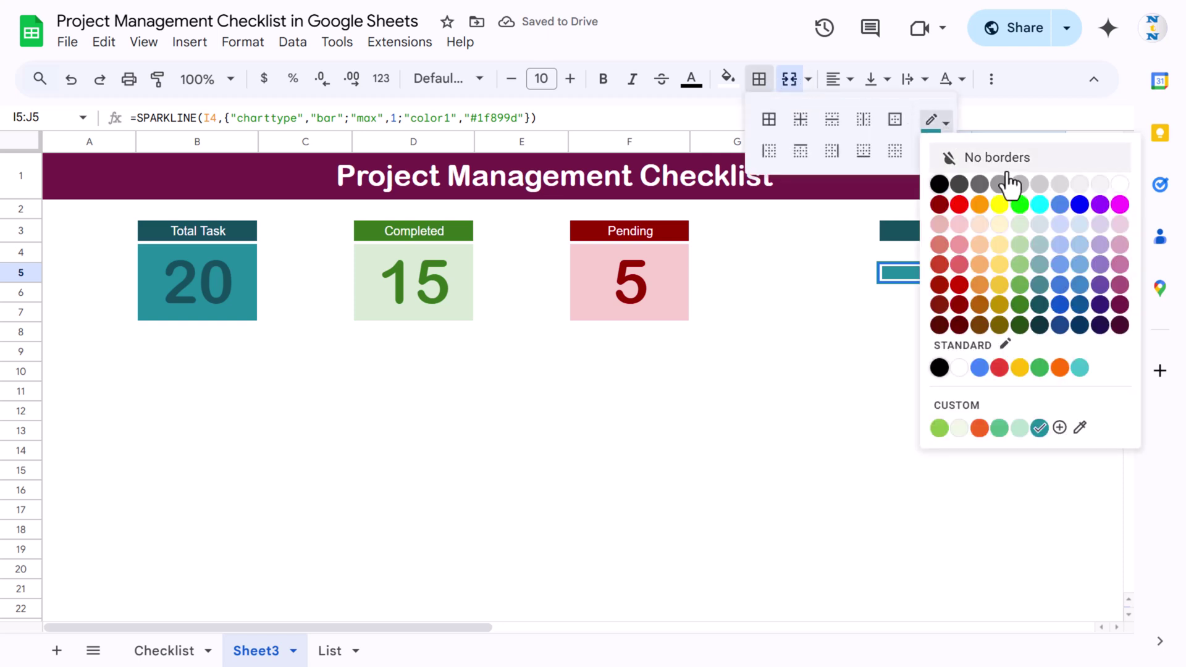
click(933, 146)
click(933, 146)
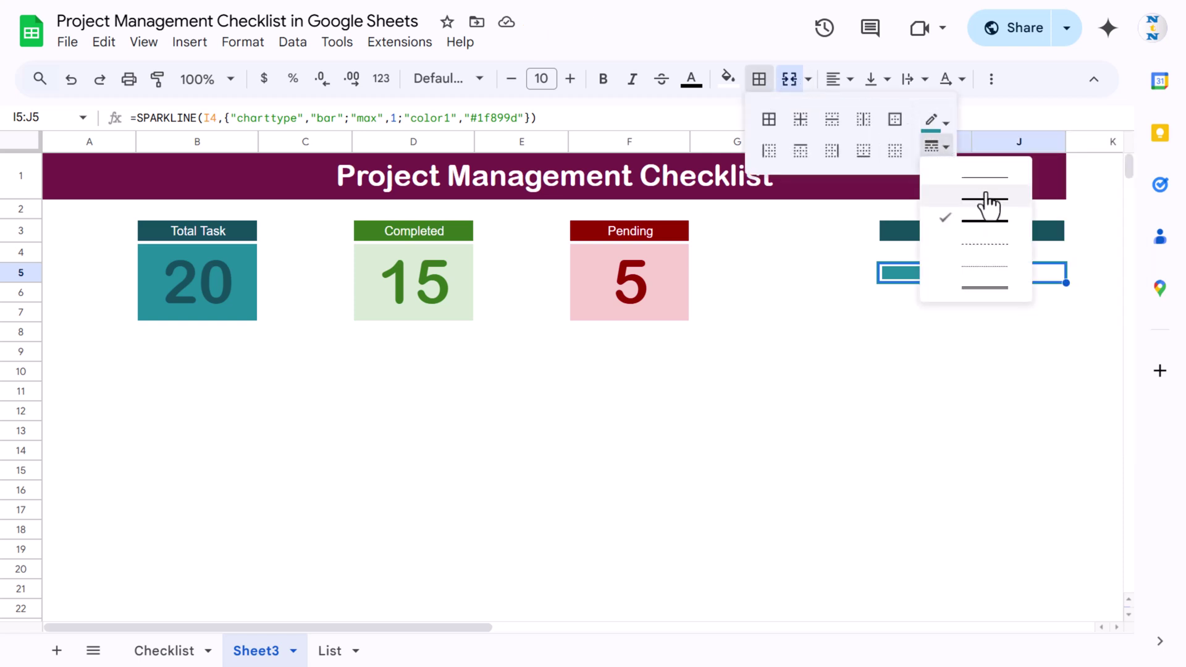
click(986, 199)
click(768, 121)
click(939, 392)
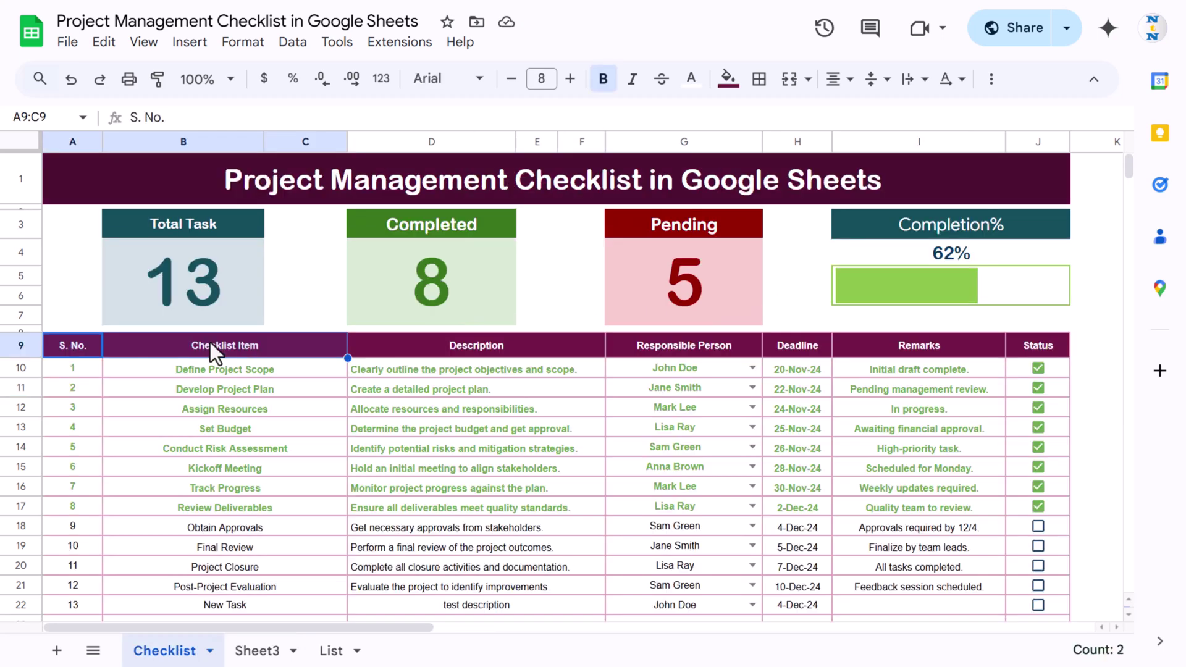
Copy the table header row A9:J9 from the Checklist sheet into Sheet3 starting at cell A9
click(77, 339)
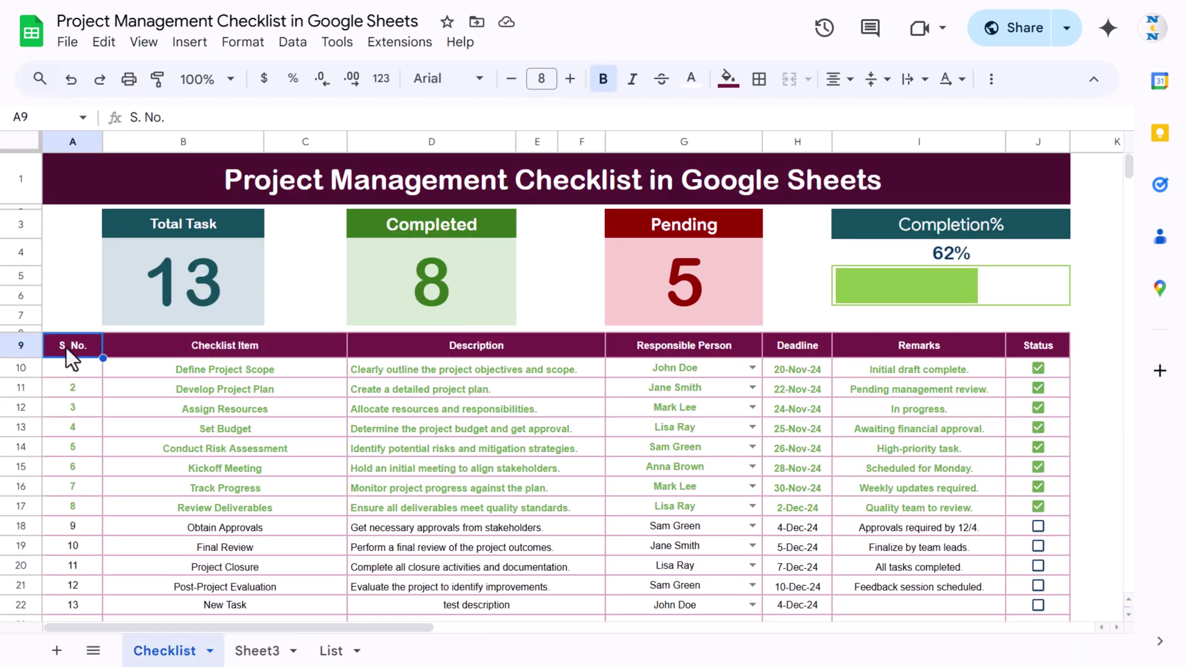
drag(65, 347, 1044, 349)
key(ctrl+c)
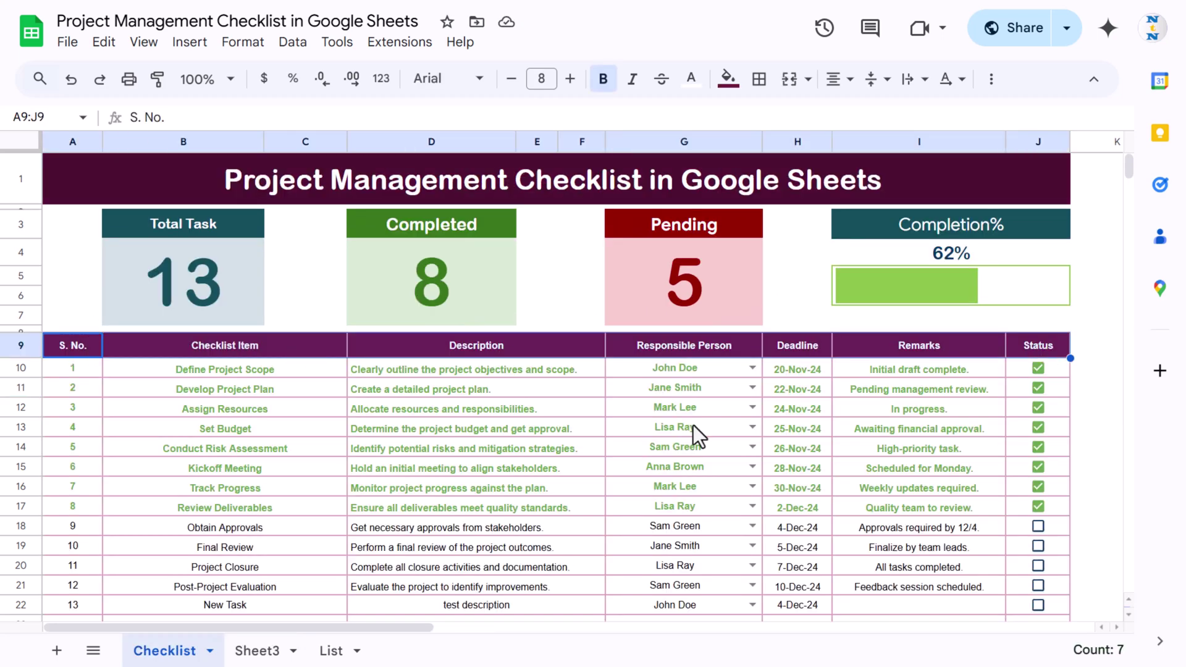
click(257, 652)
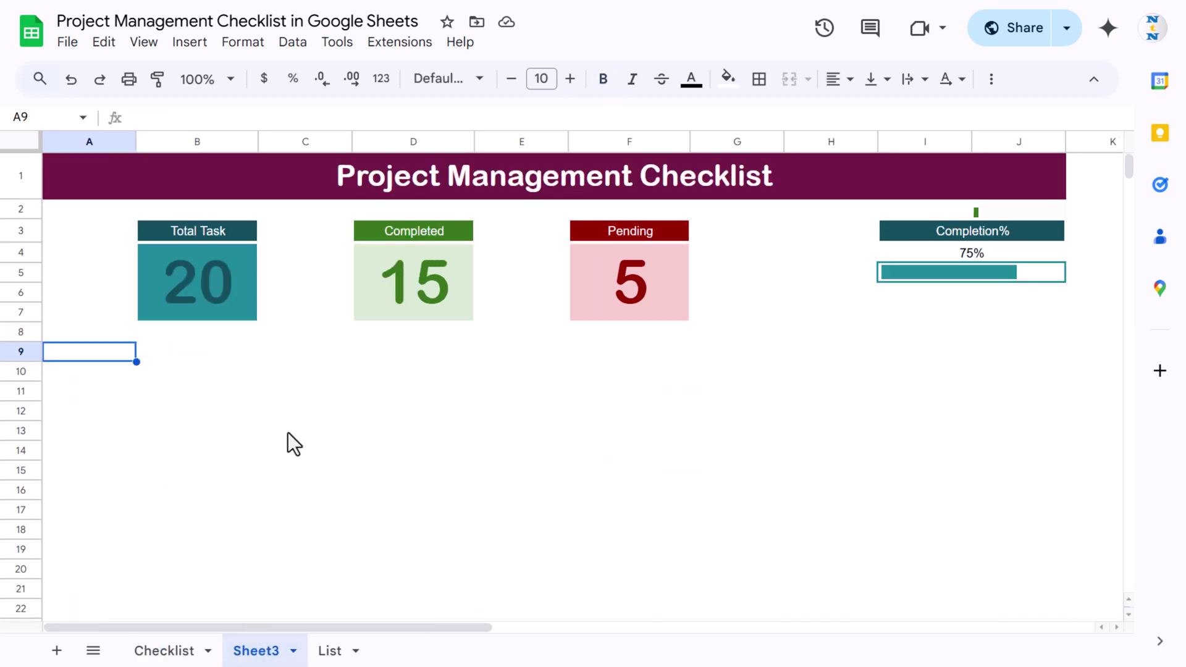
key(ctrl+v)
click(267, 352)
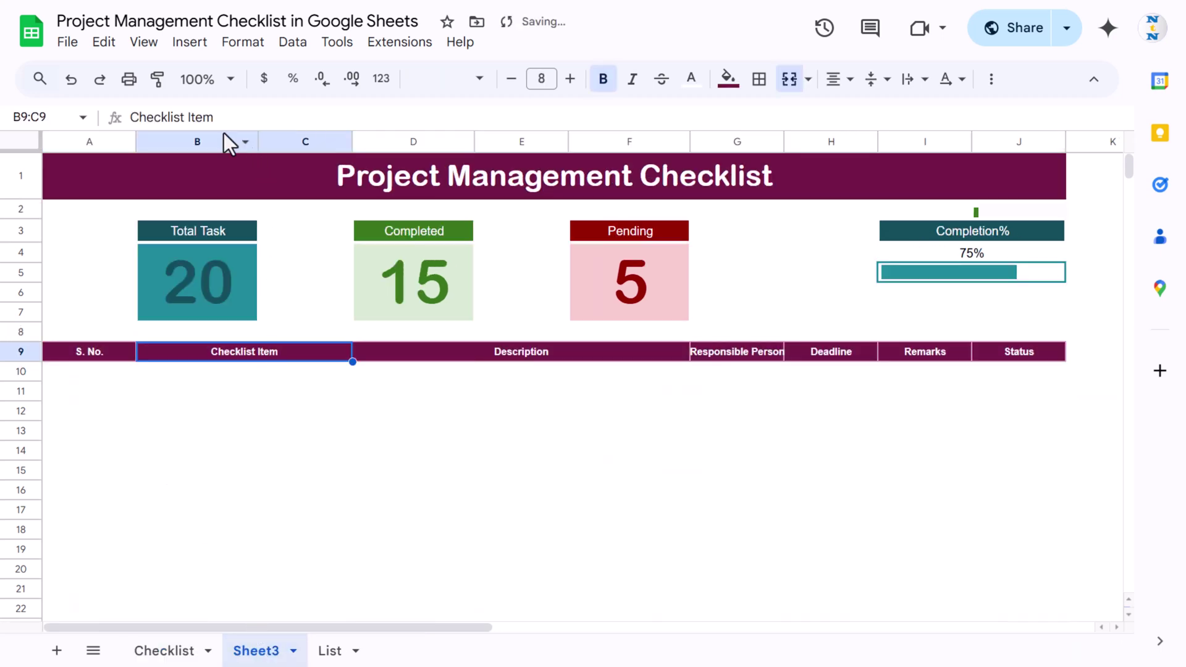
click(479, 347)
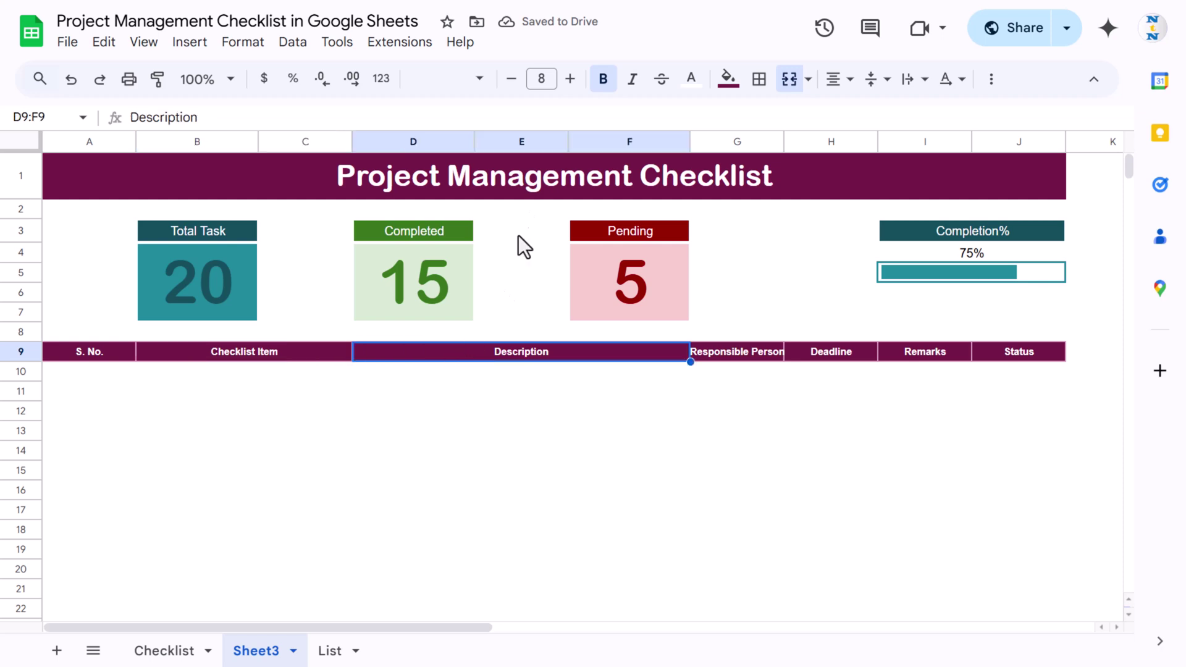
click(742, 351)
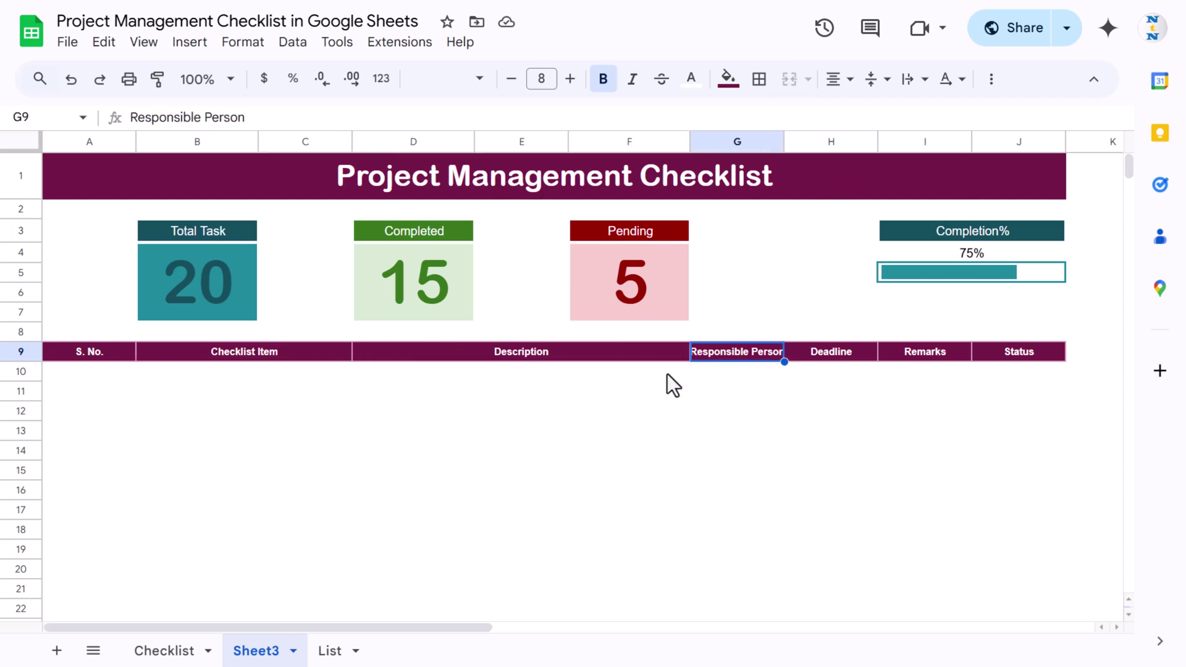
Copy the checklist data A10:I22 from the Checklist sheet and paste it as values only at A10 of Sheet3
click(159, 650)
click(78, 368)
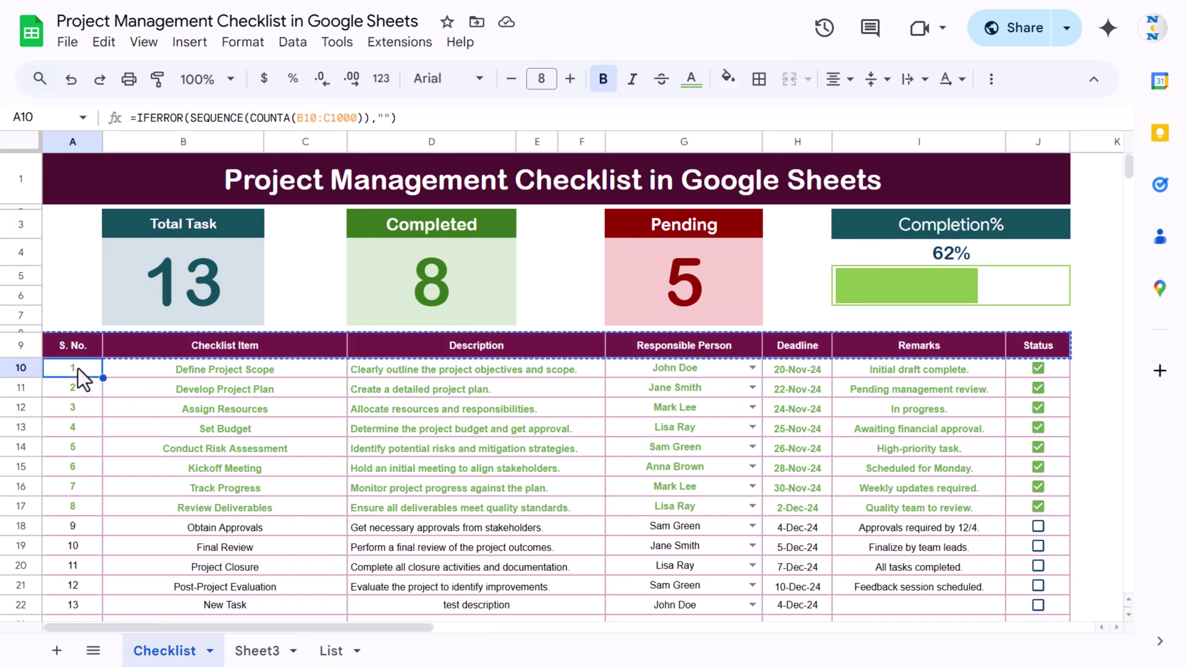
key(shift+Right)
key(shift+Right)
key(shift+Right)
key(shift+Right)
key(shift+Right)
key(ctrl+shift+Down)
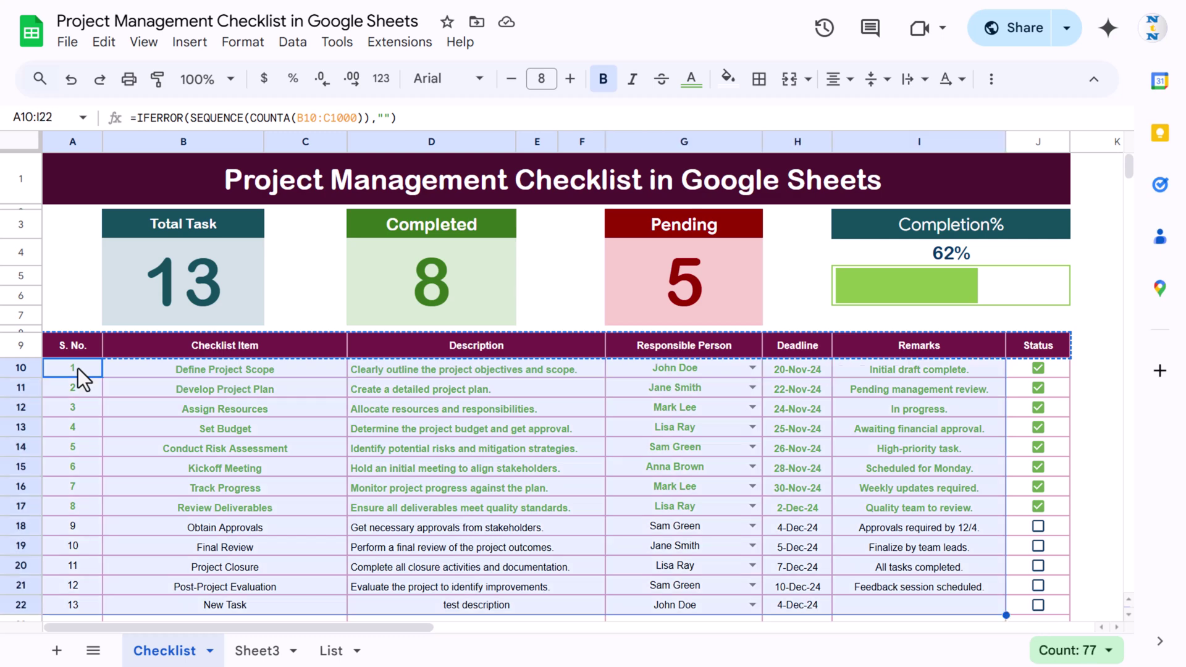
click(257, 650)
click(110, 368)
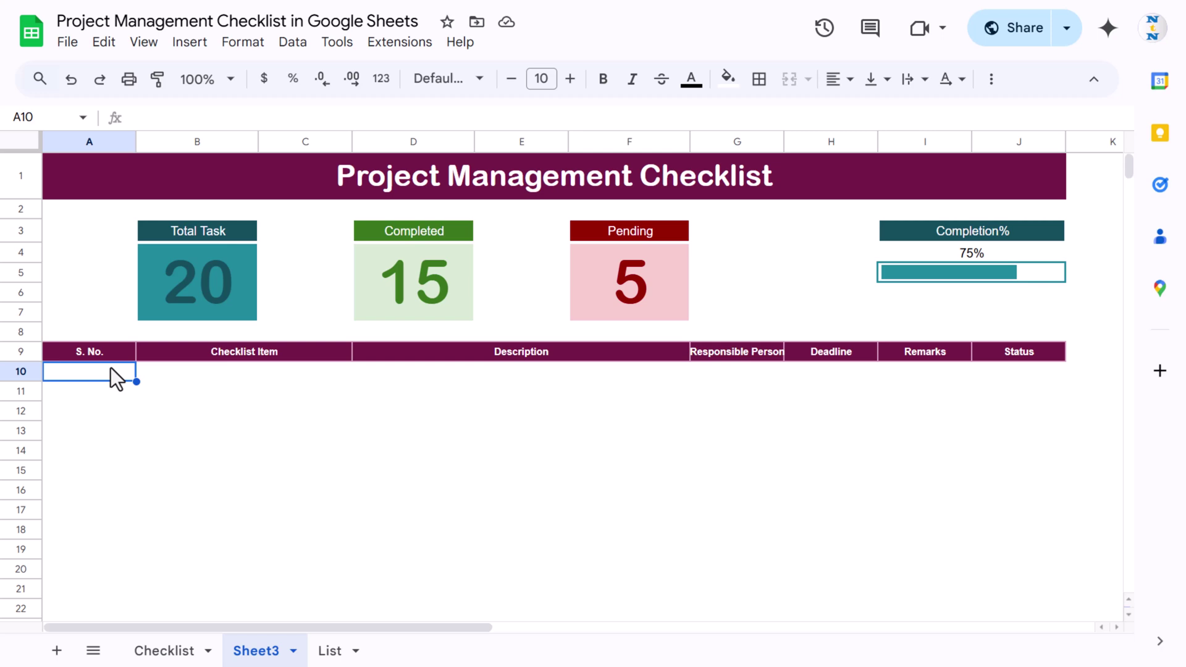
key(ctrl+v)
click(110, 368)
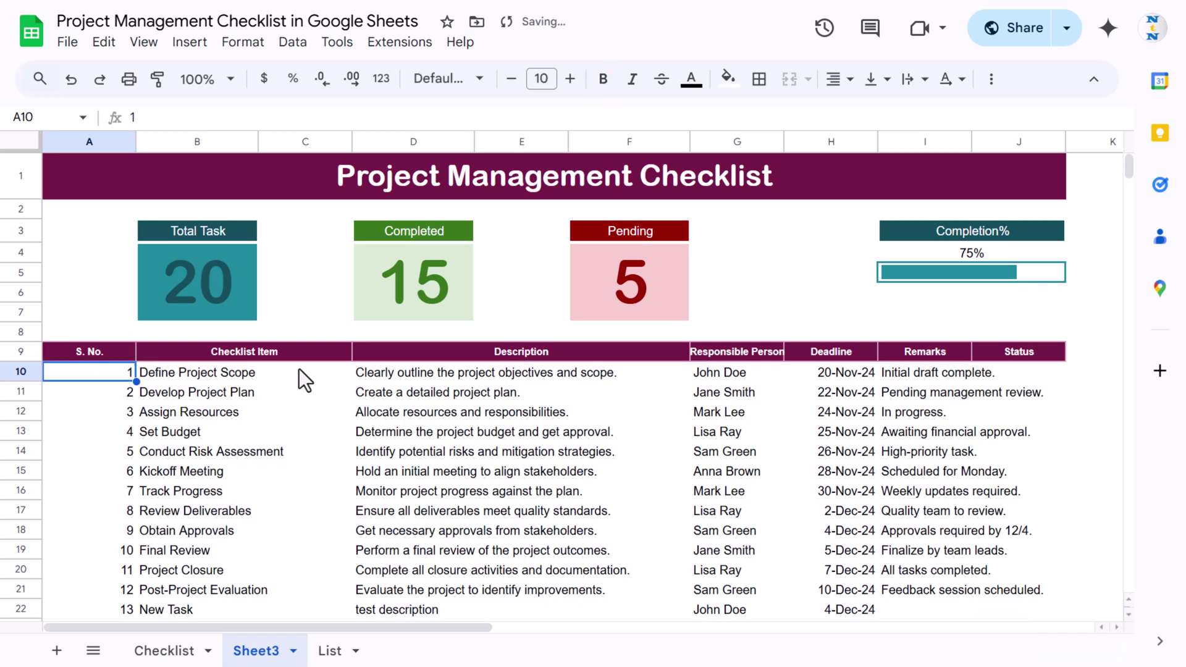
Merge the Checklist Item cells B10:C1000 horizontally
key(Up)
key(Right)
key(Down)
key(Right)
key(Left)
click(271, 373)
drag(179, 370, 301, 610)
key(ctrl+shift+Down)
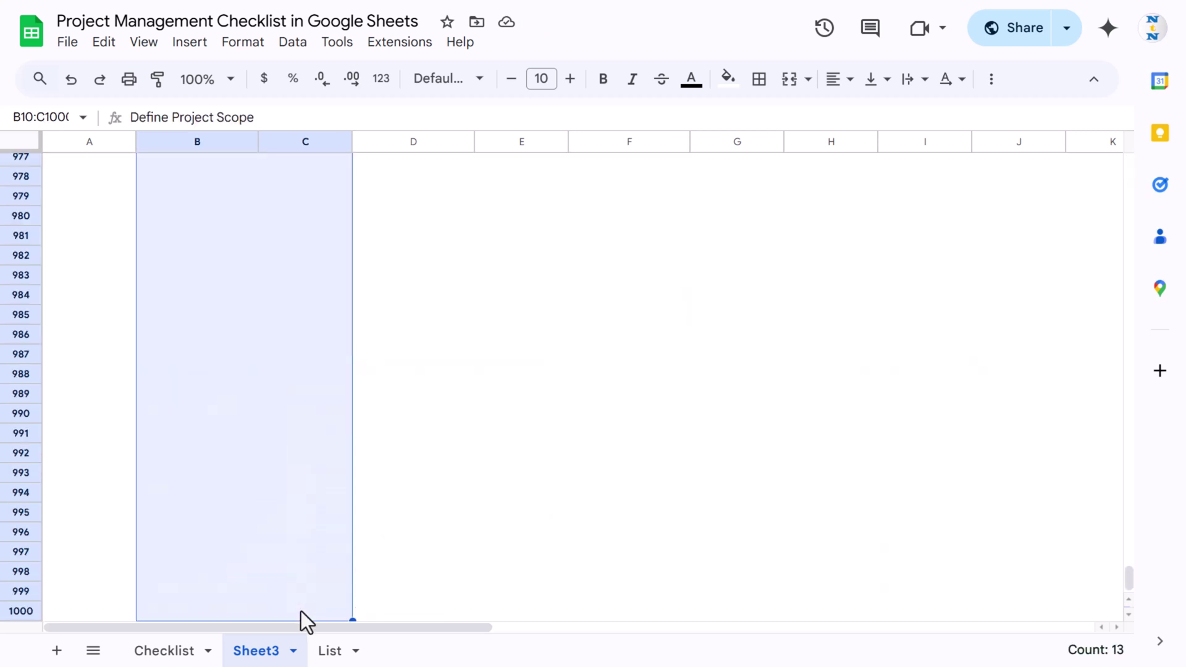
click(808, 79)
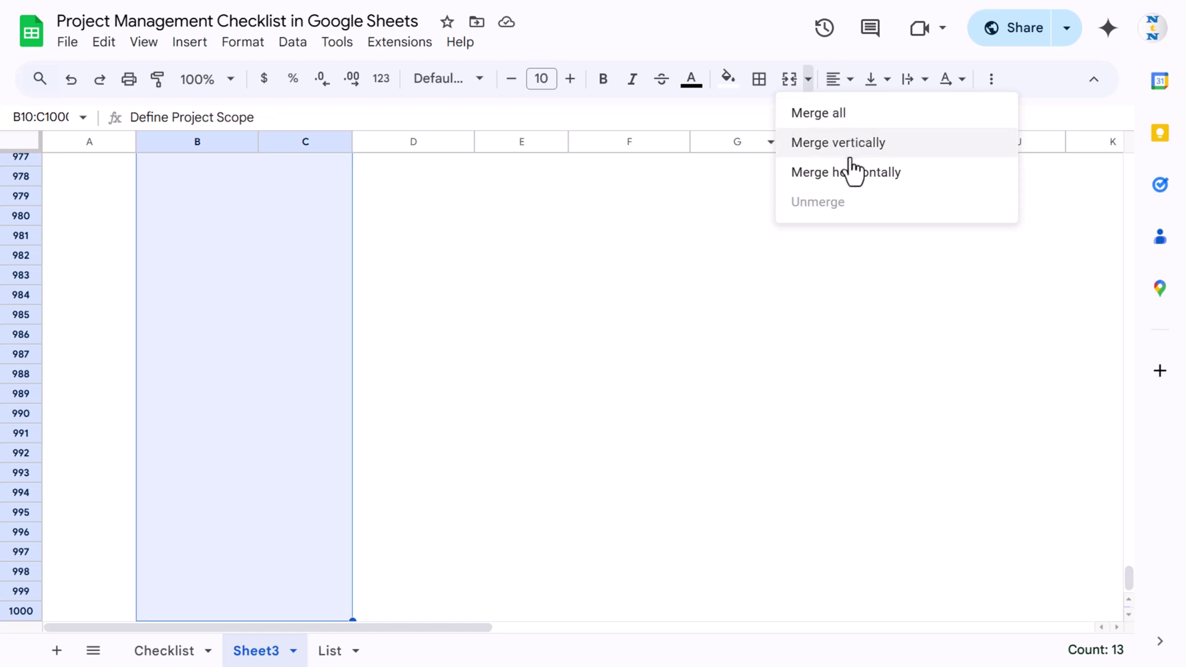
click(865, 173)
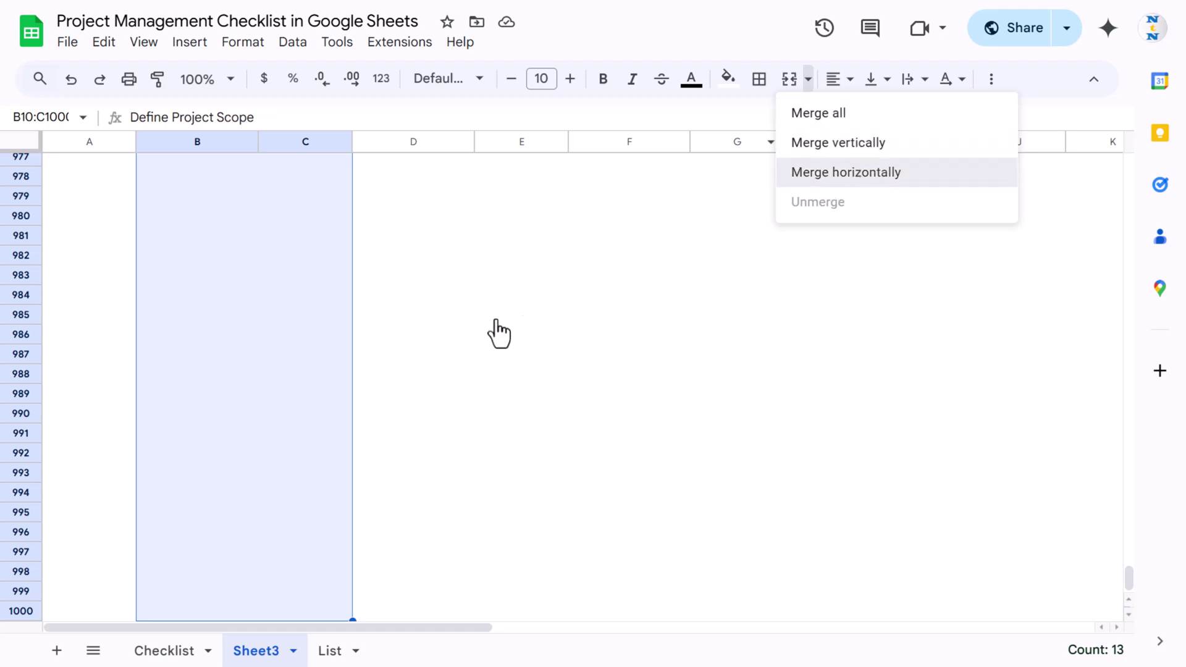
Merge the Description cells D10:F1000 horizontally
click(442, 266)
key(ctrl+Up)
key(Down)
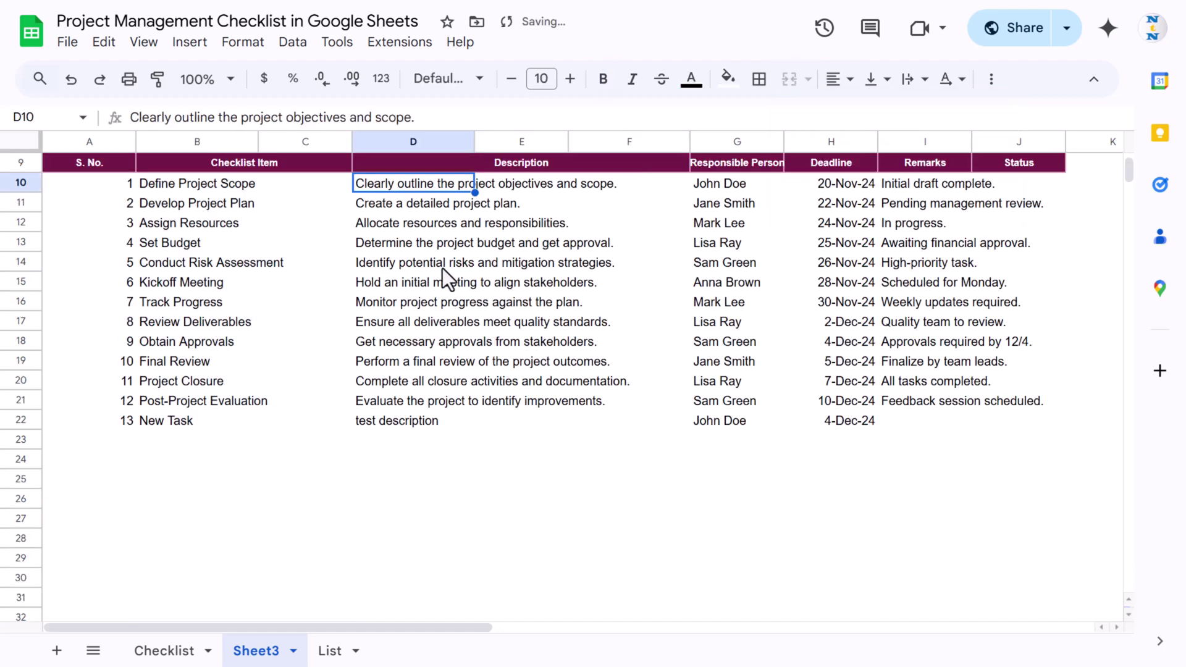
key(shift+Right)
key(shift+Right)
key(ctrl+shift+Down)
key(ctrl+shift+Down)
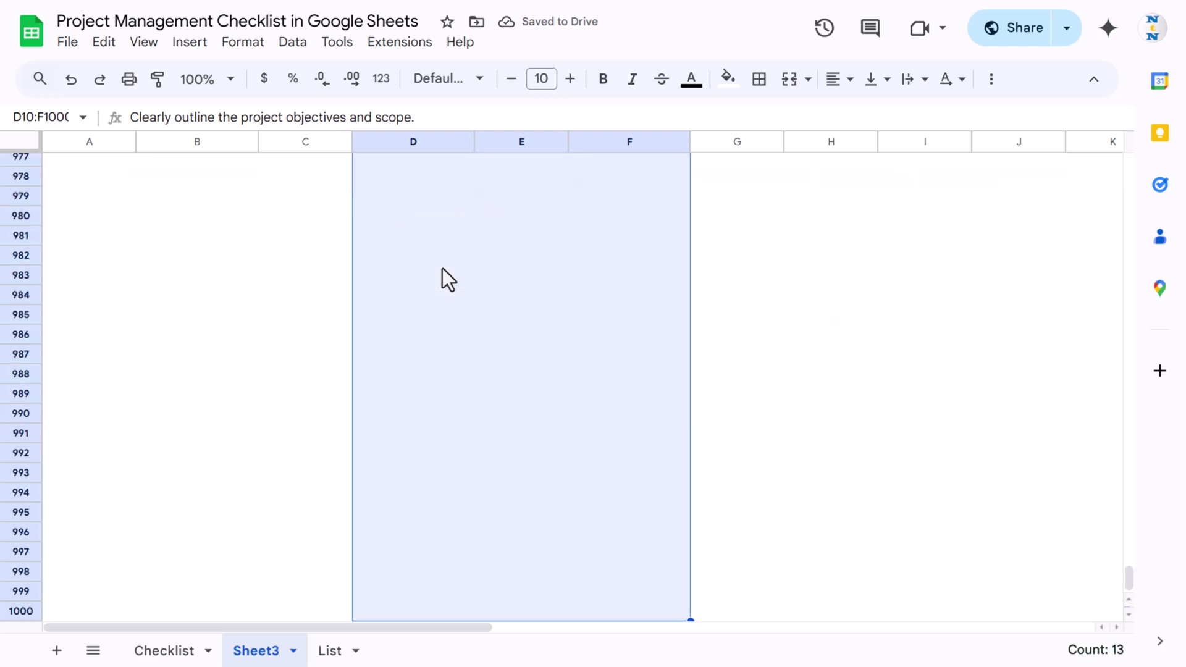
click(808, 81)
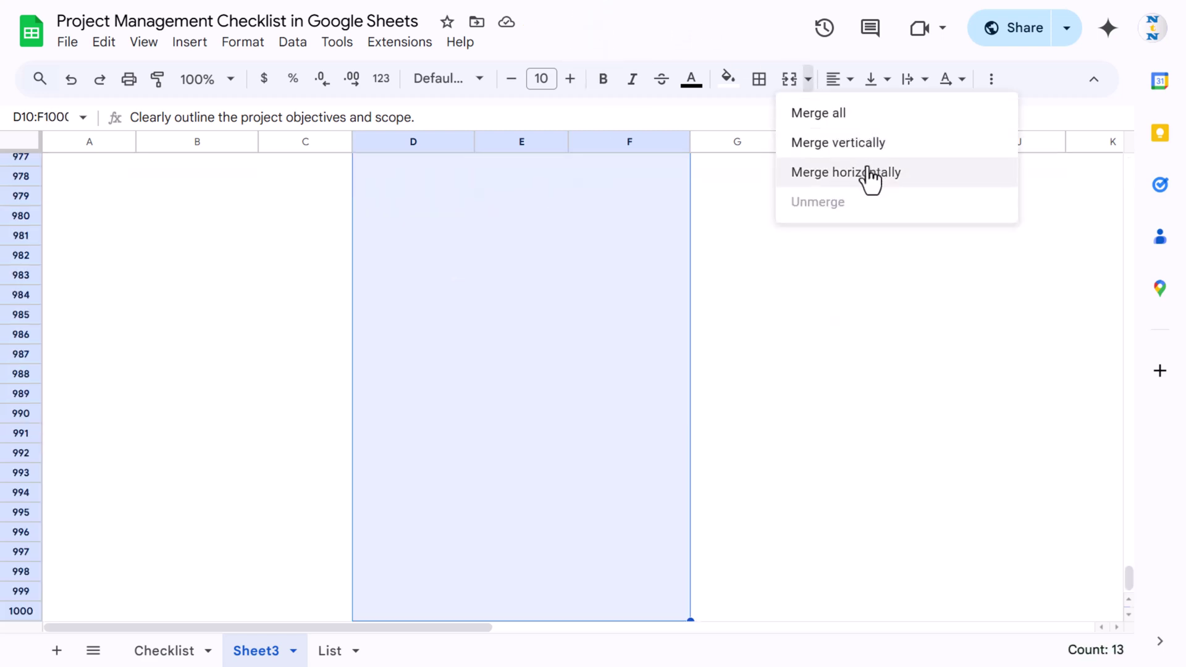
click(846, 172)
Center the table range A9:J1000 horizontally and vertically, with font size 8
click(561, 280)
key(ctrl+Up)
key(ctrl+Up)
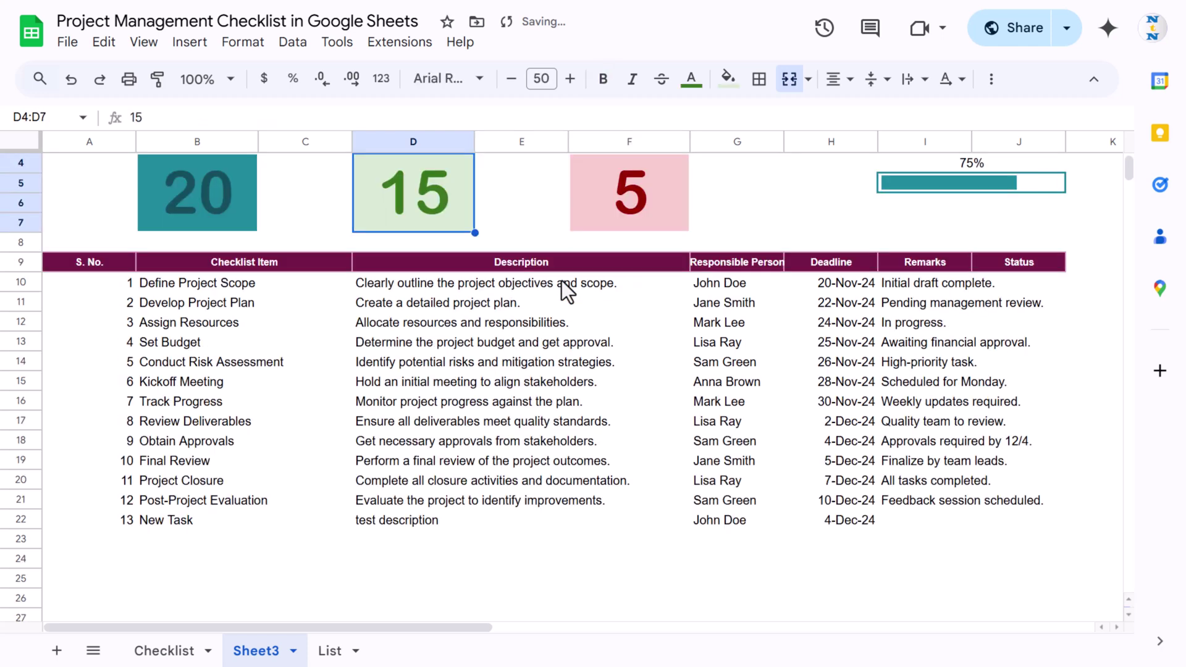
key(ctrl+Down)
key(Left)
key(Left)
key(shift+Right)
key(shift+Right)
key(shift+Right)
key(shift+Right)
key(shift+Right)
key(shift+Right)
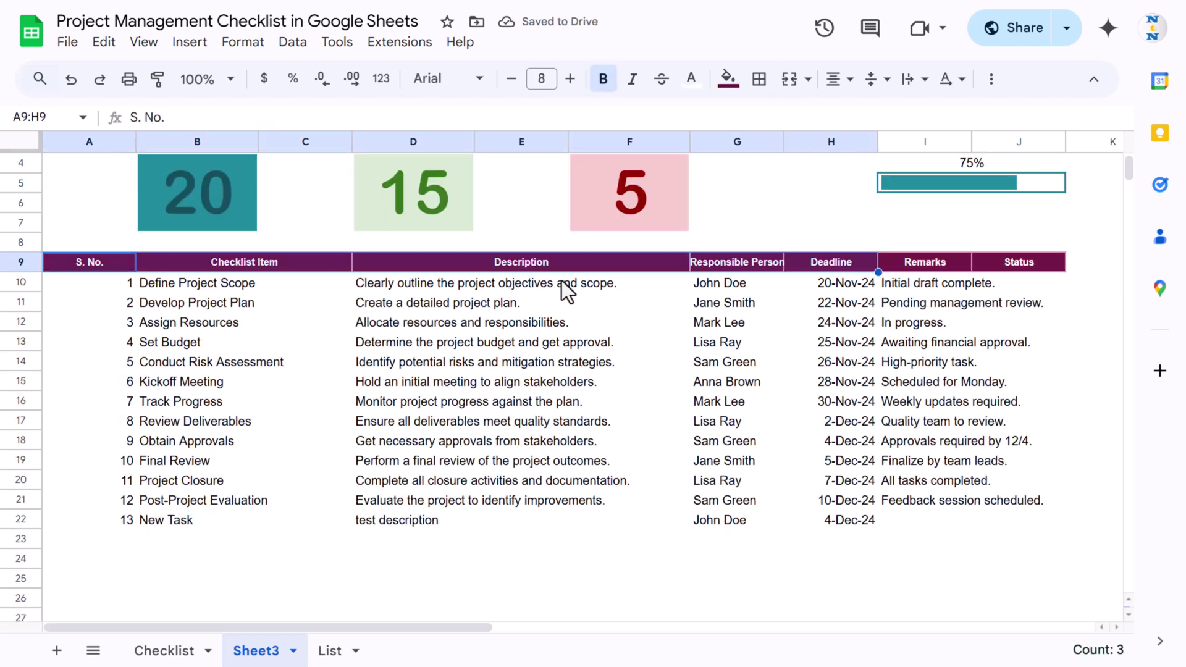
key(ctrl+shift+Down)
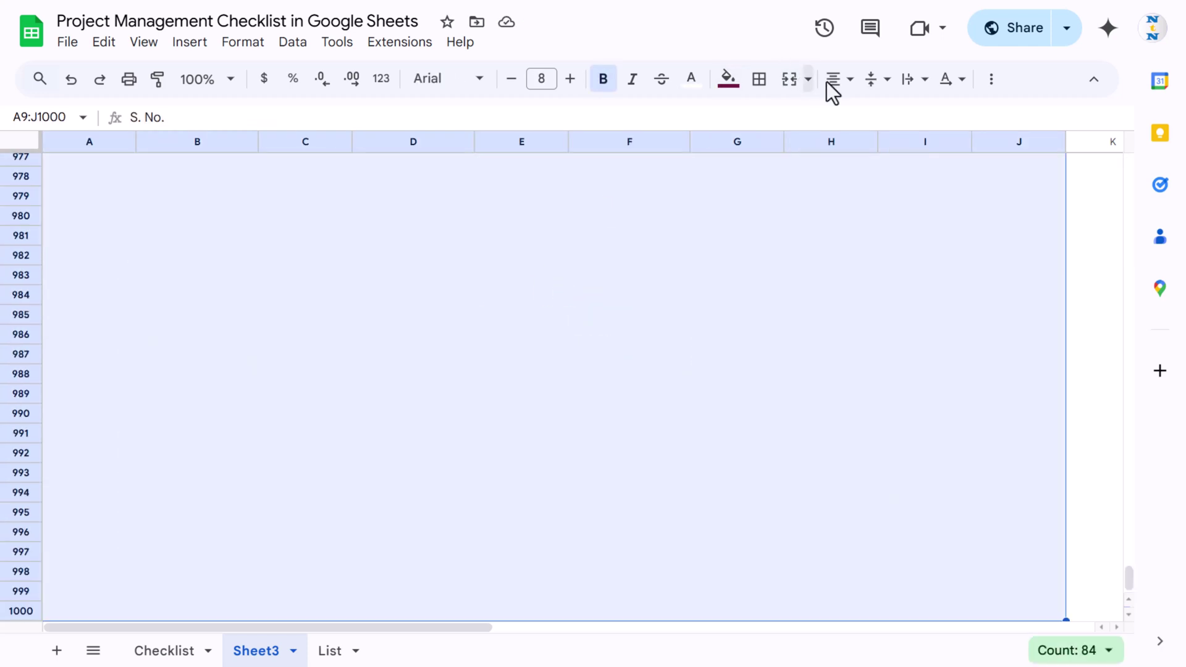
click(844, 80)
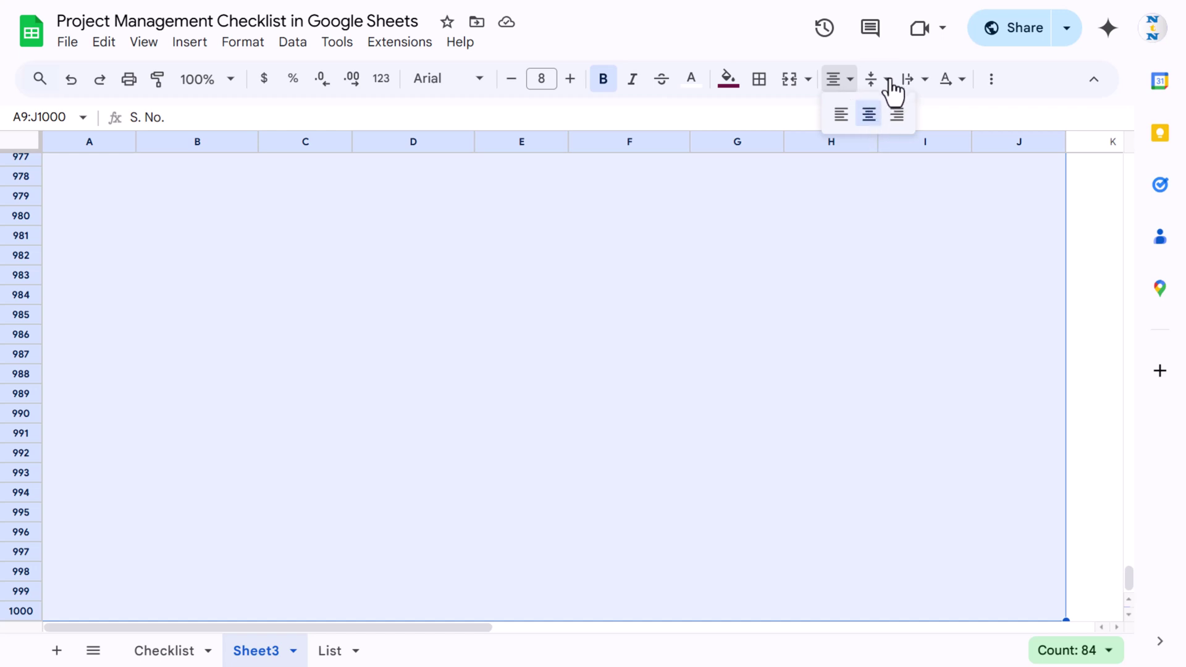
click(888, 80)
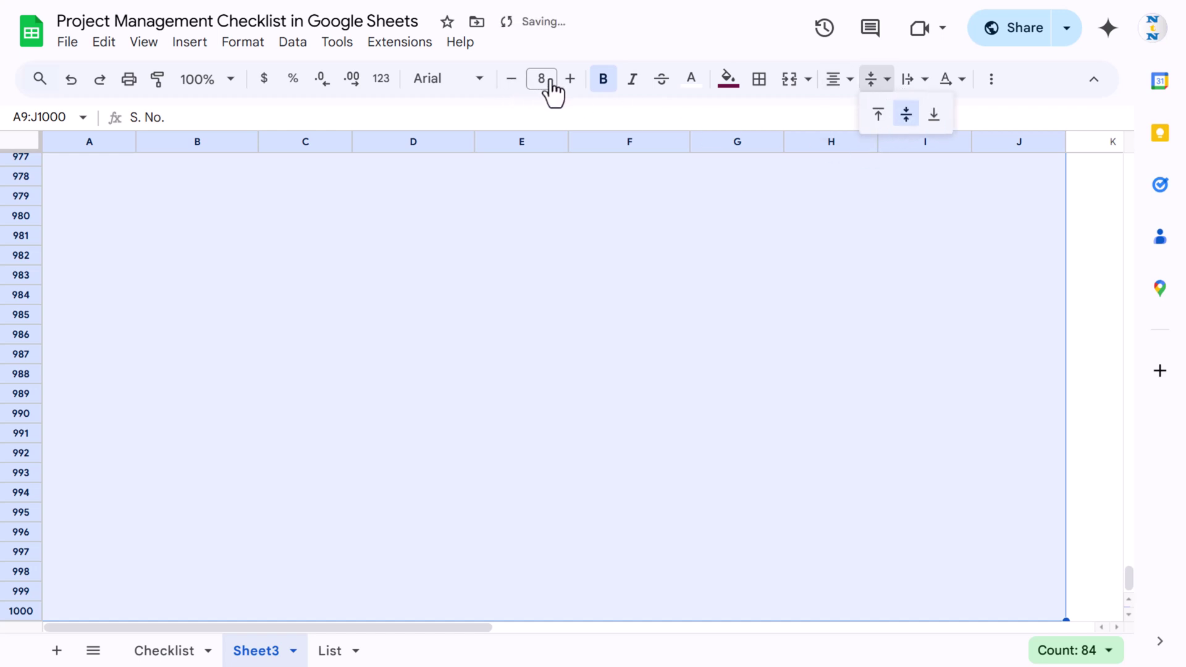
click(543, 79)
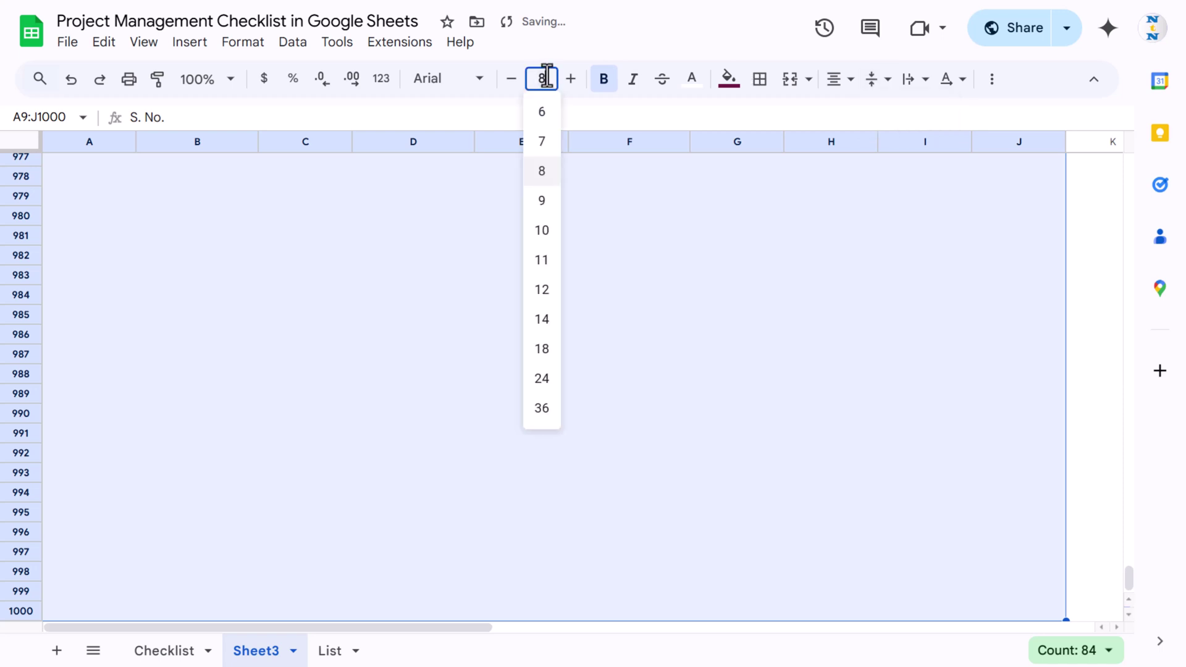
Apply all borders in a light magenta color to the table range A9:J1000
click(760, 79)
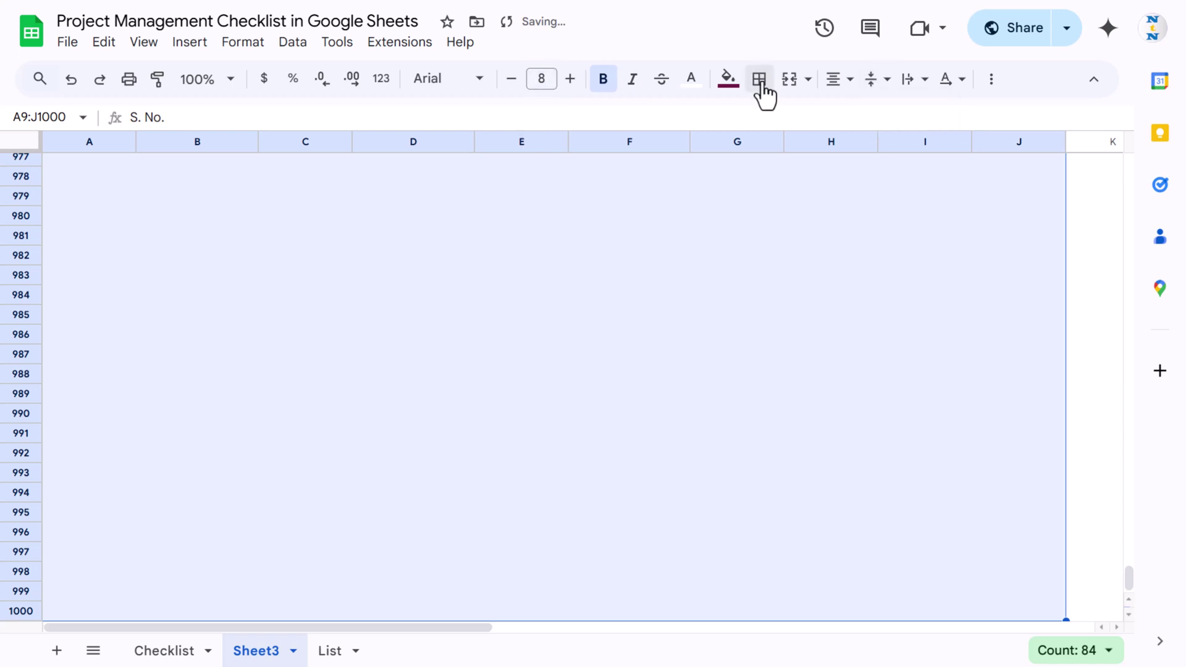
click(759, 79)
click(946, 133)
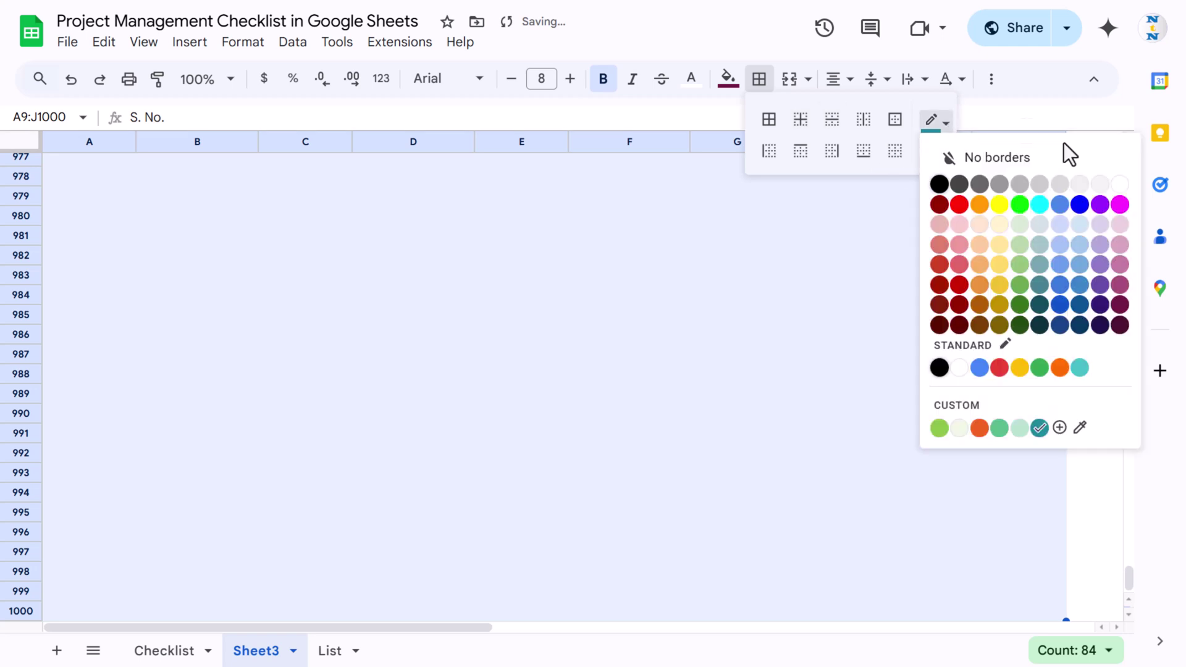
click(1127, 238)
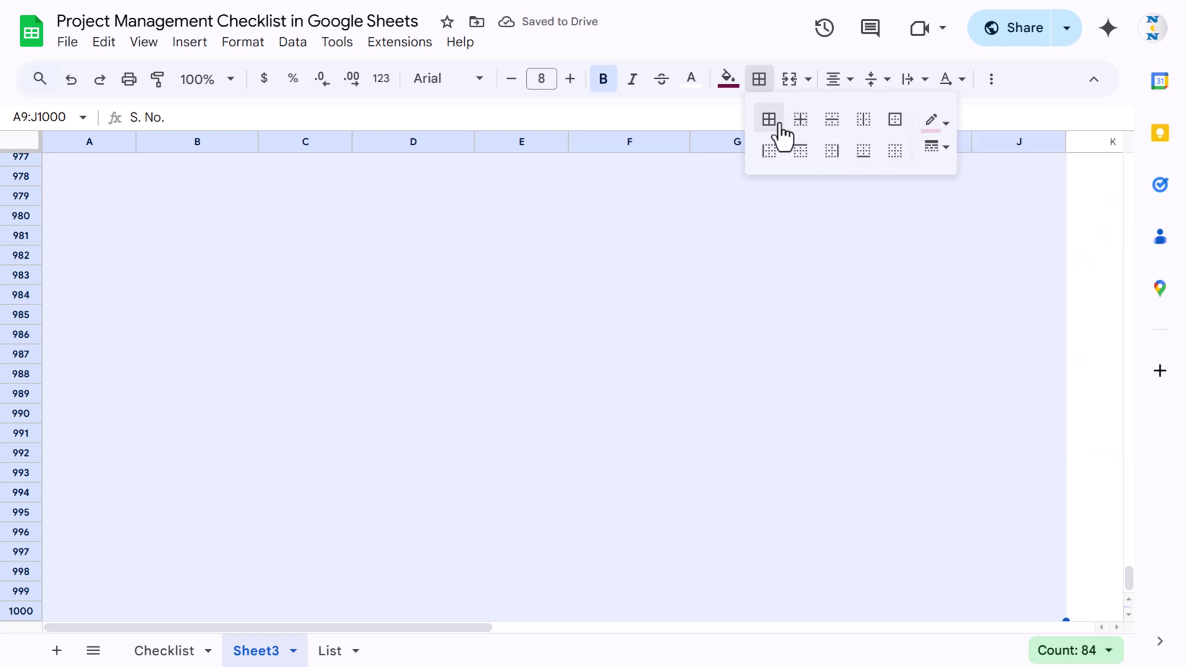
click(938, 149)
click(991, 178)
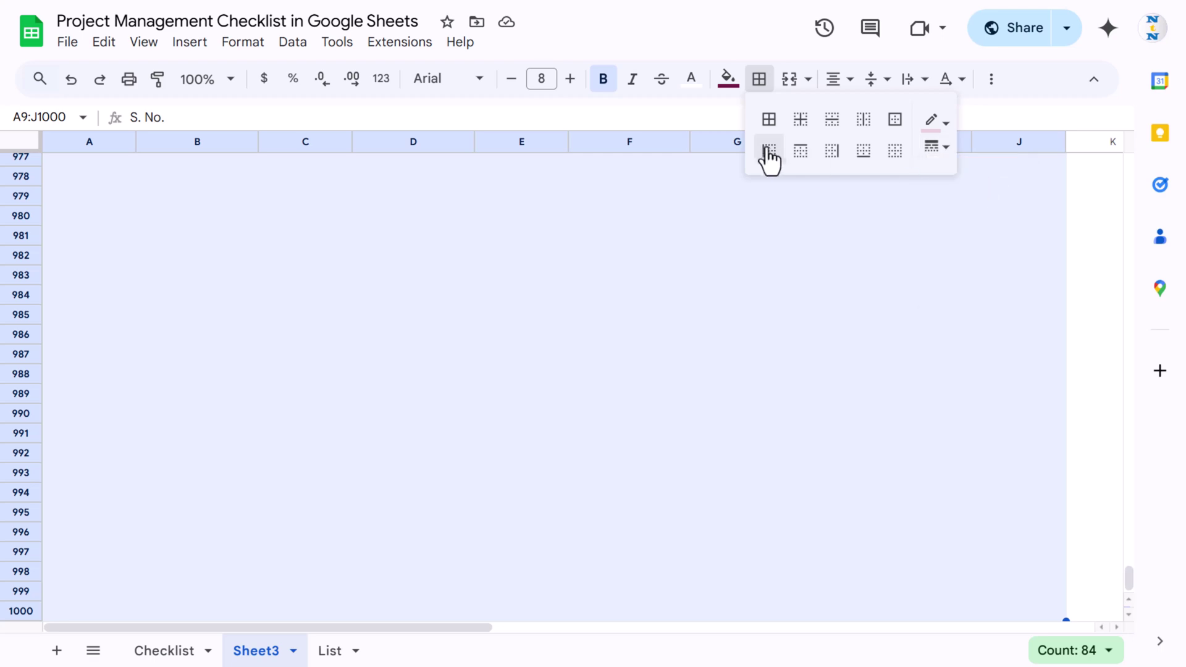
click(769, 121)
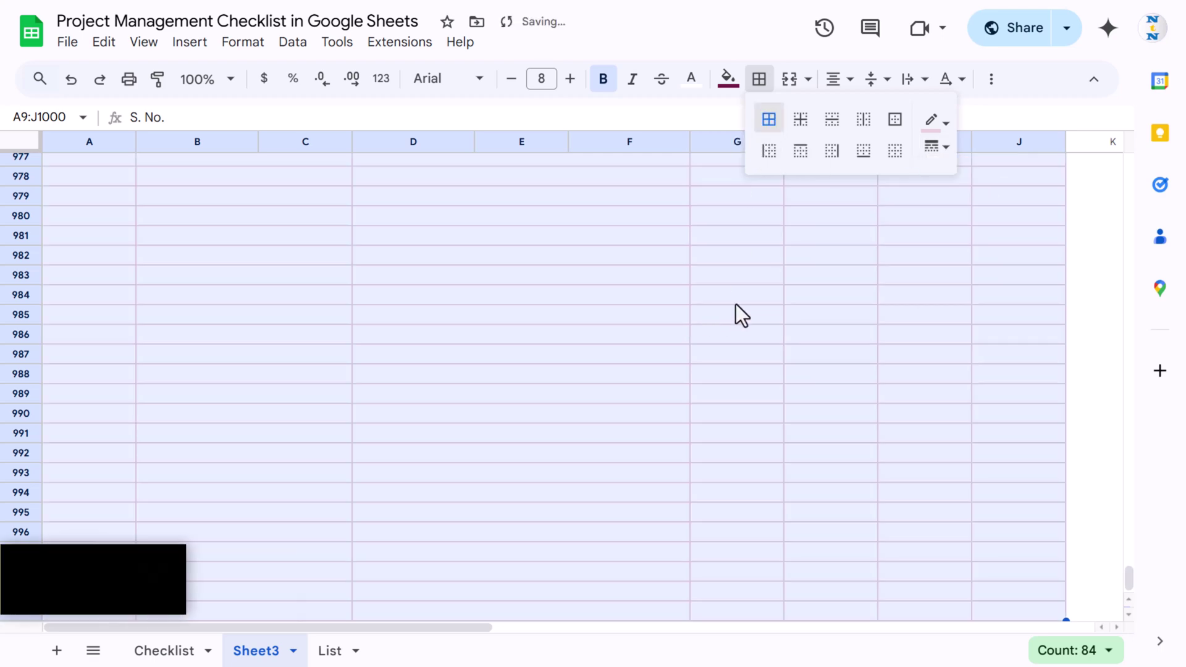
Clear the pasted serial numbers in the S. No. column from A10 down
click(657, 298)
key(ctrl+Up)
key(ctrl+Up)
key(Up)
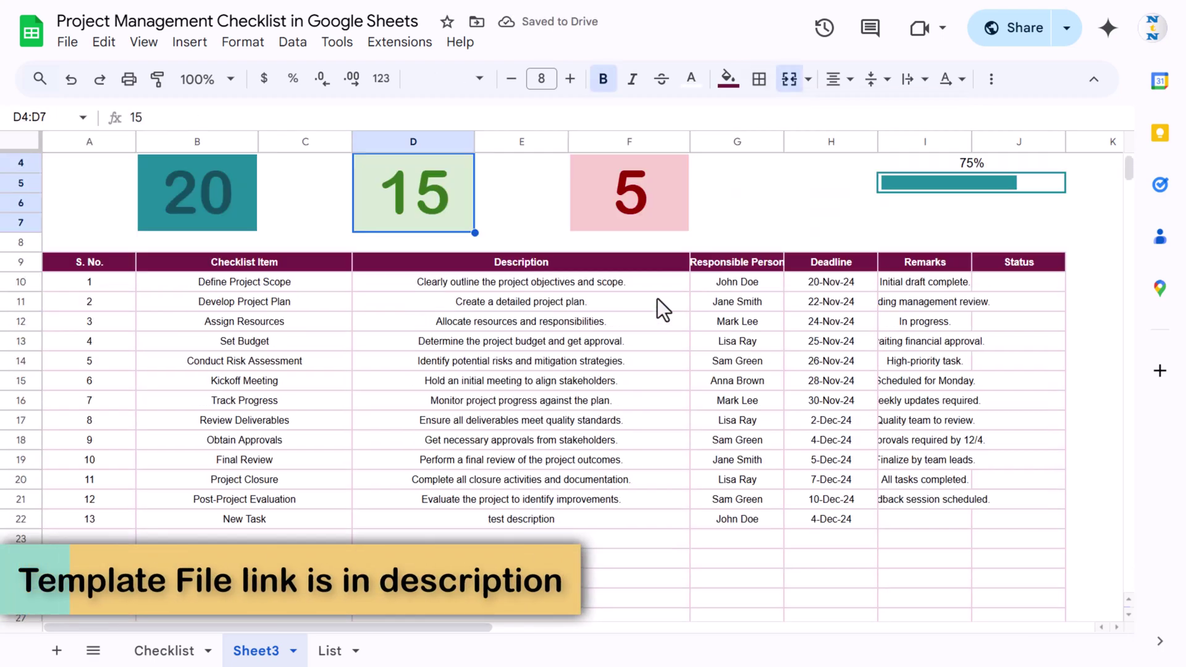
key(Down)
key(Down)
key(Up)
key(ctrl+Down)
key(ctrl+Left)
key(ctrl+Up)
key(Down)
key(ctrl+shift+Down)
key(Delete)
Enter the formula =SEQUENCE(COUNTA(B10:C1000)) in A10 to number the checklist items automatically
key(Up)
key(Down)
key(Right)
key(Left)
text(=seq)
key(Tab)
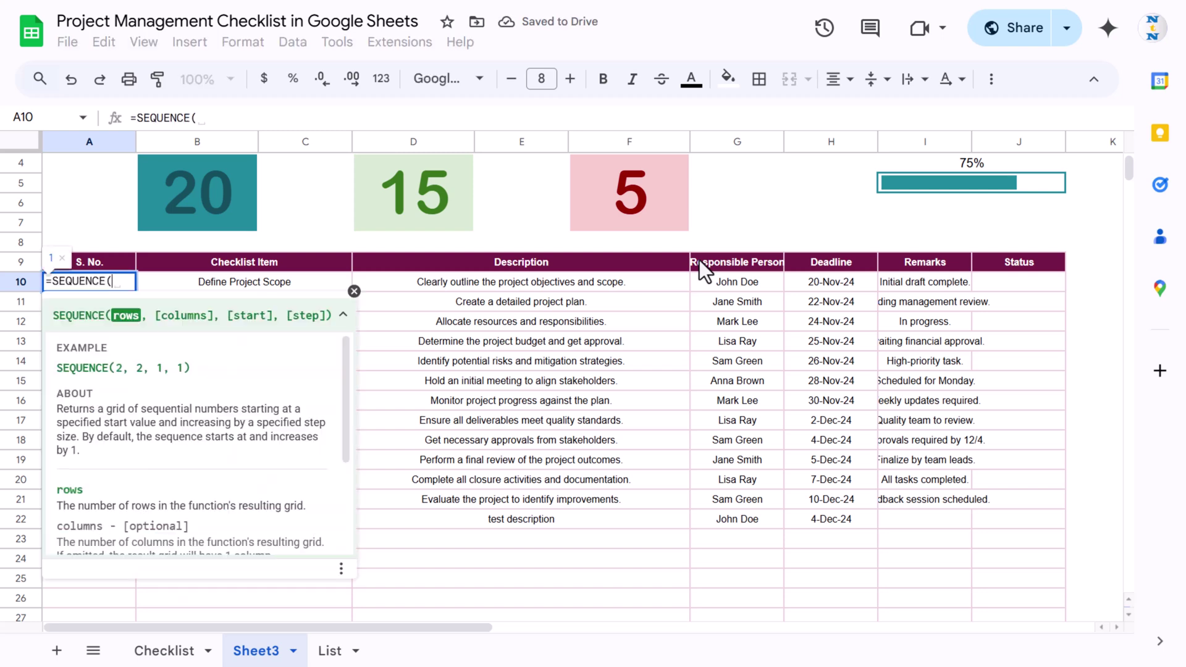
text(cou)
key(Down)
key(Tab)
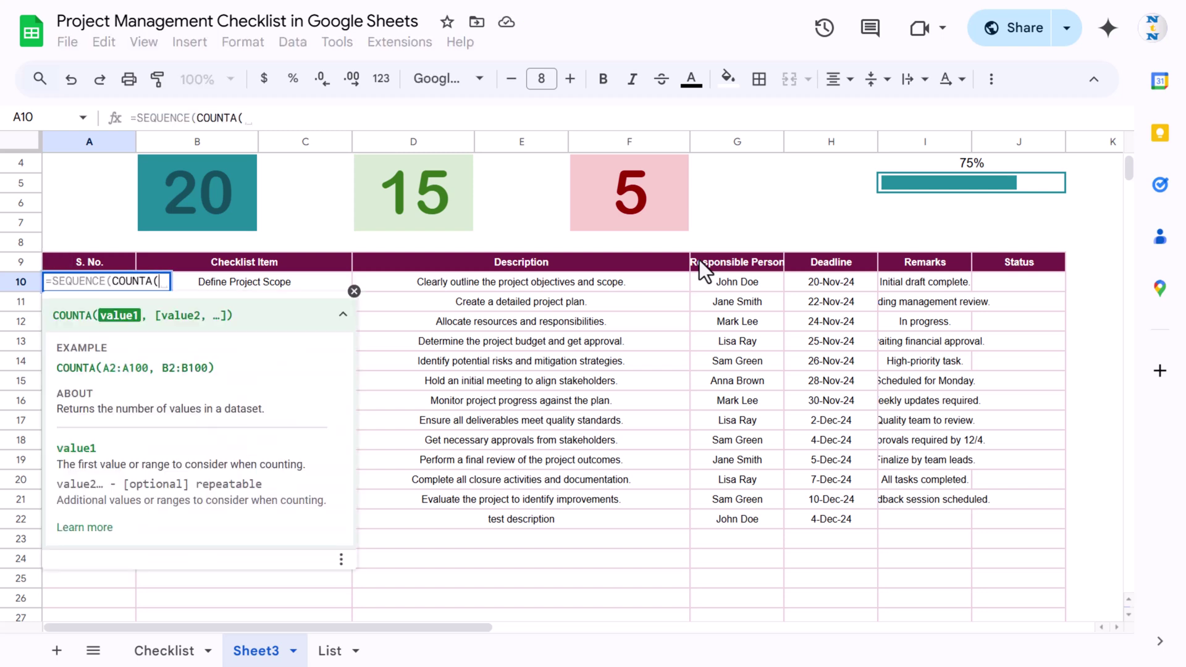
click(280, 277)
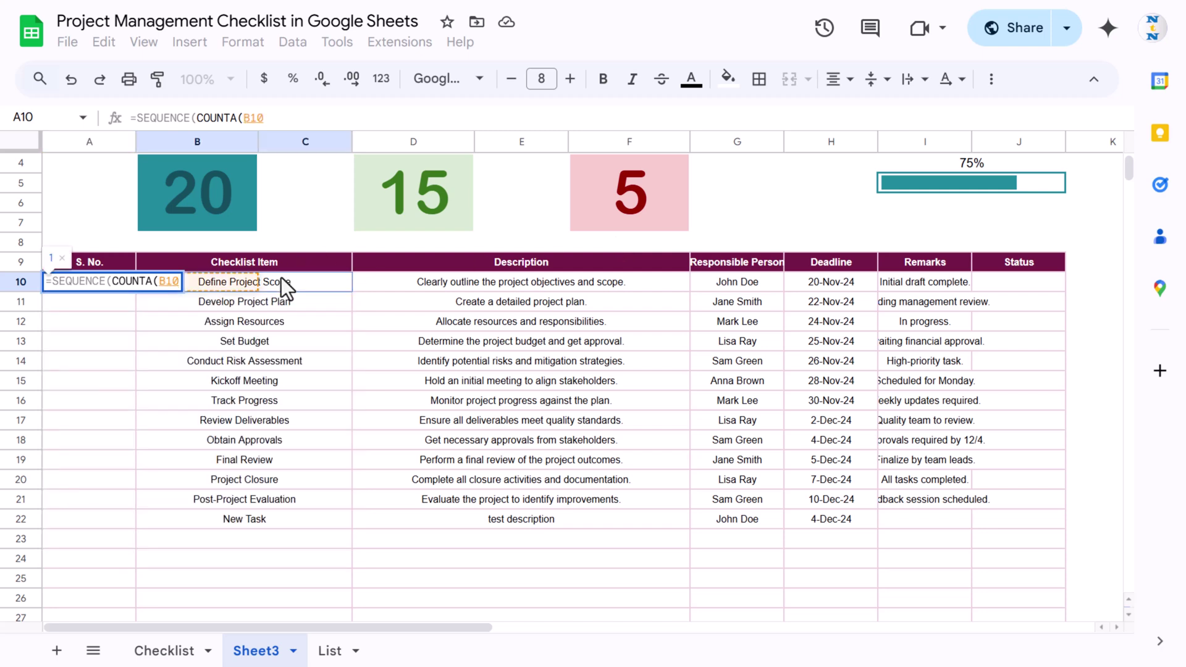
key(ctrl+shift+Down)
key(ctrl+shift+Down)
text()))
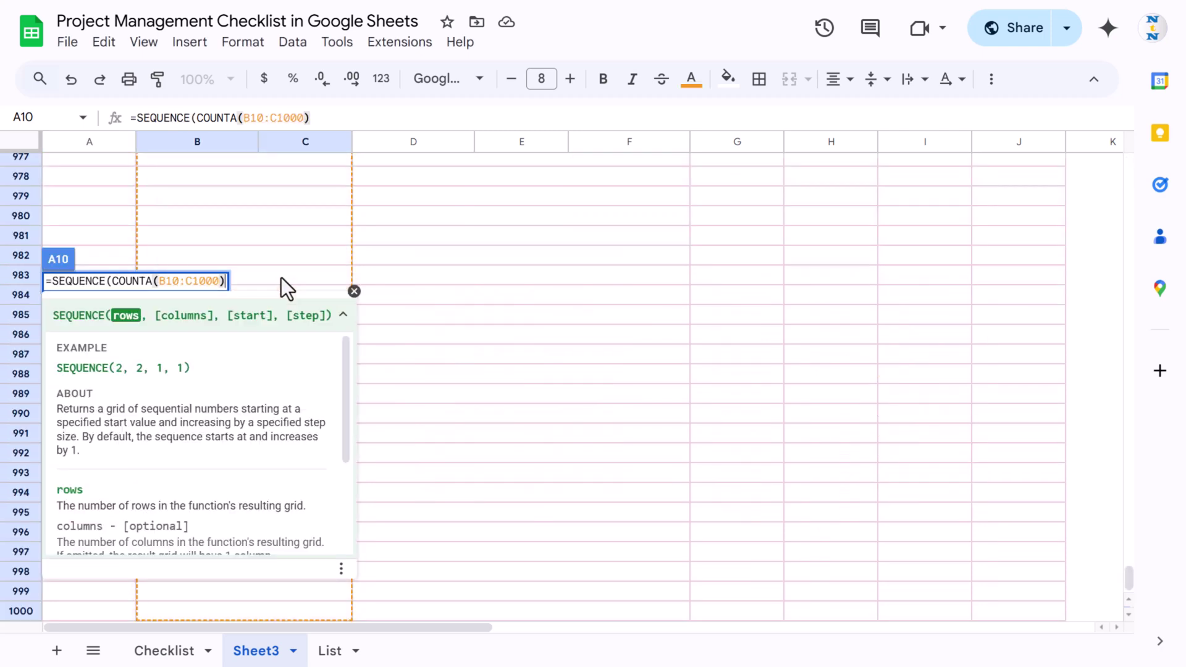
key(Return)
key(Up)
scroll(281, 276, up, 1)
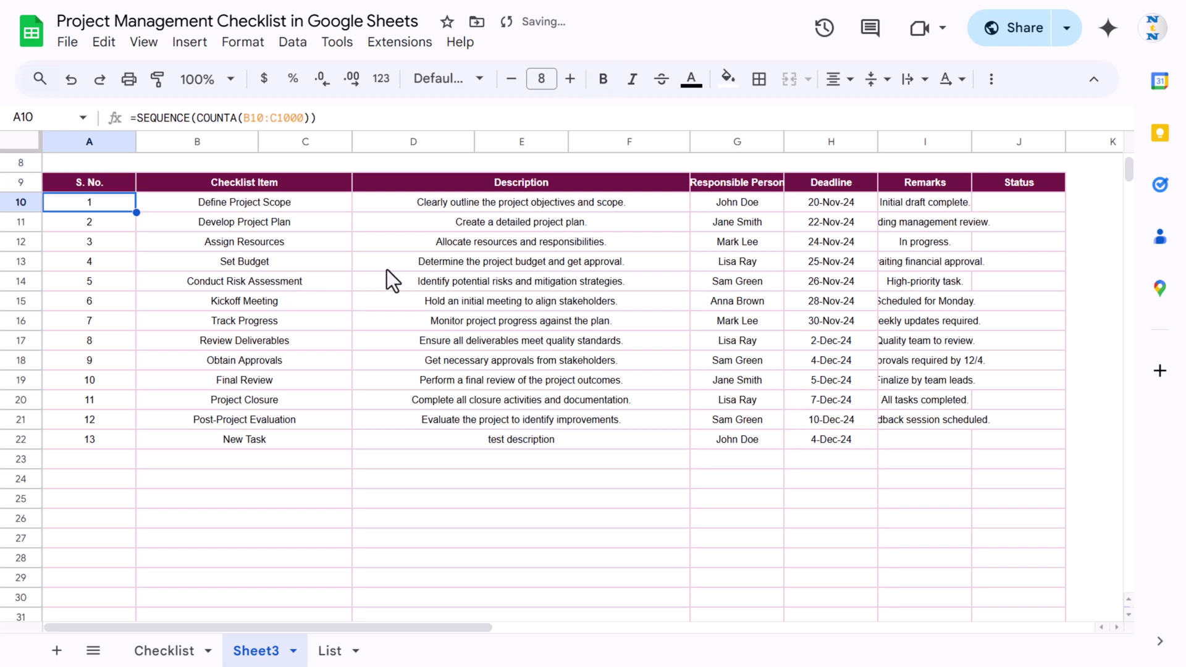
Test the automatic numbering by clearing the New Task item in B22:C22, and undo the deletion
click(273, 439)
key(Delete)
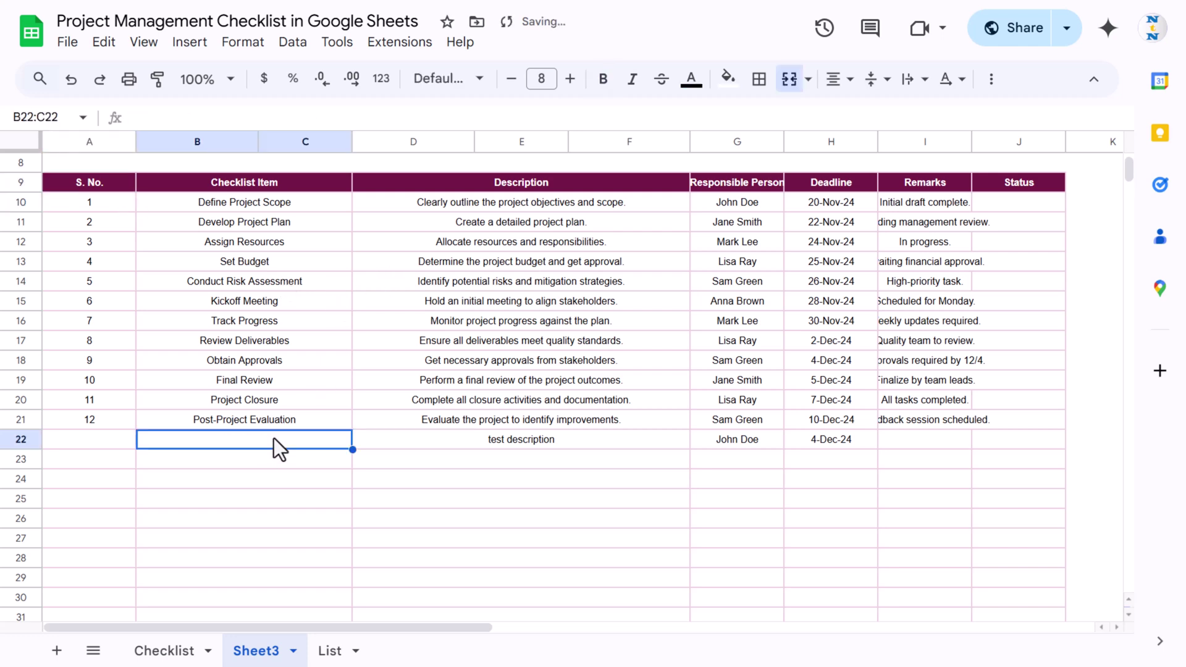
key(ctrl+z)
key(ctrl+z)
key(ctrl+z)
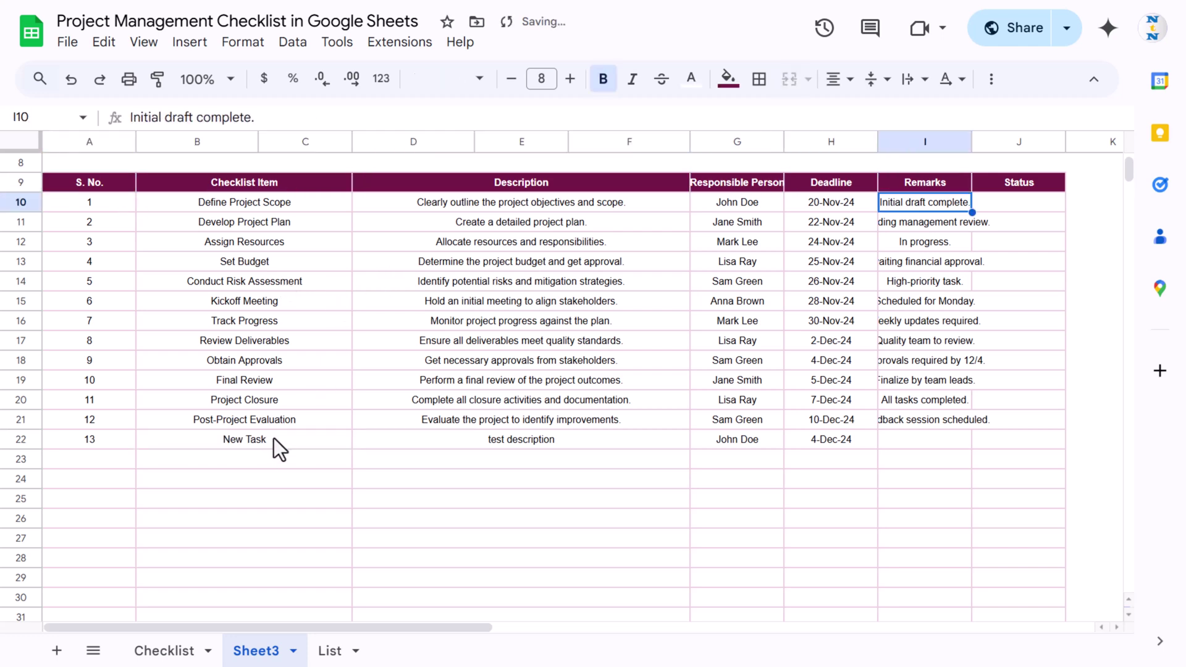
Narrow columns A, C, E and F and widen column B to rebalance the template's layout
scroll(639, 278, up, 3)
click(741, 142)
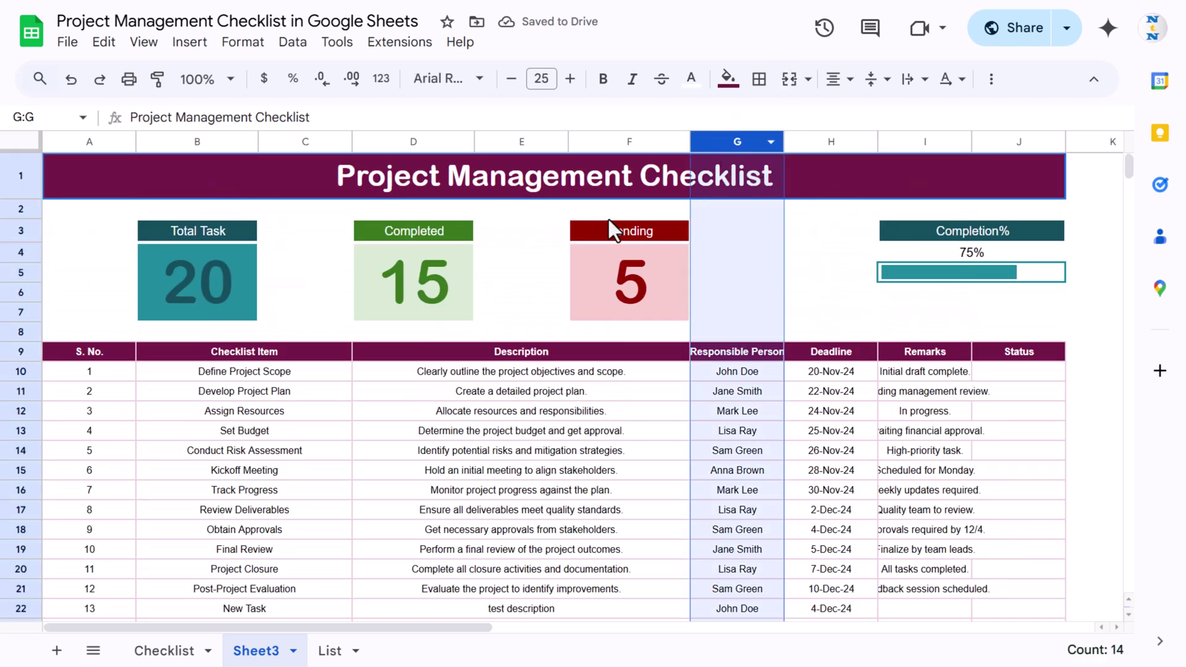
drag(690, 141, 676, 142)
drag(565, 137, 523, 140)
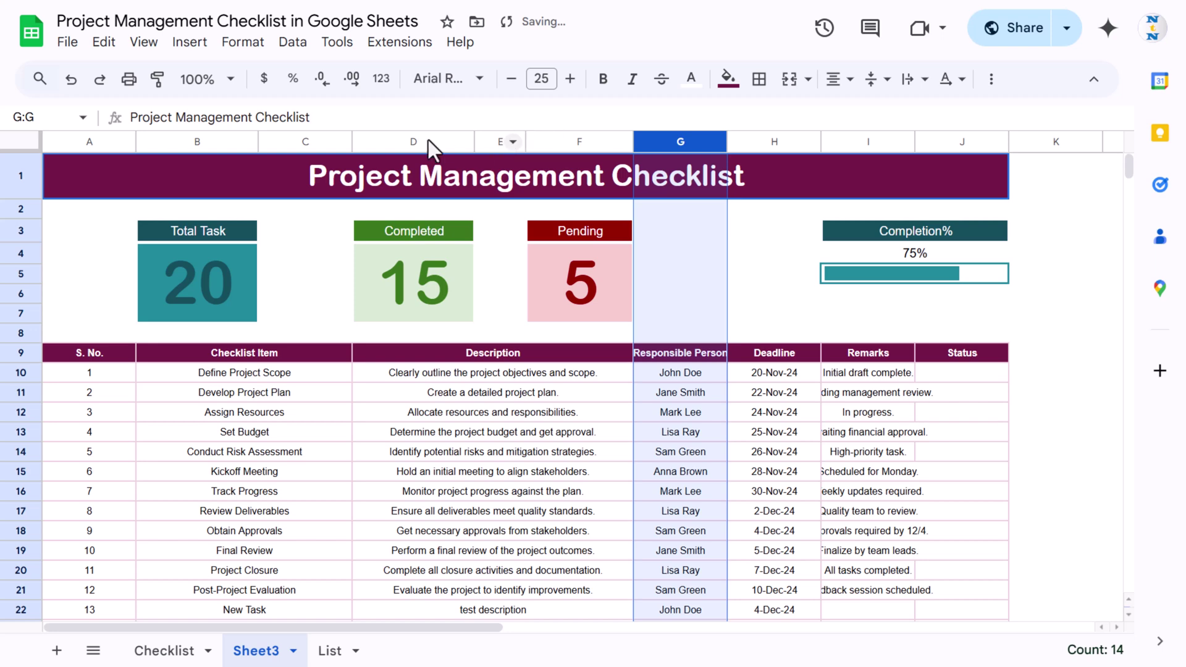
drag(352, 142, 316, 142)
drag(136, 142, 104, 142)
drag(225, 144, 277, 141)
Fill the Total Task value card B4:B7 with a pale blue-gray color
click(211, 281)
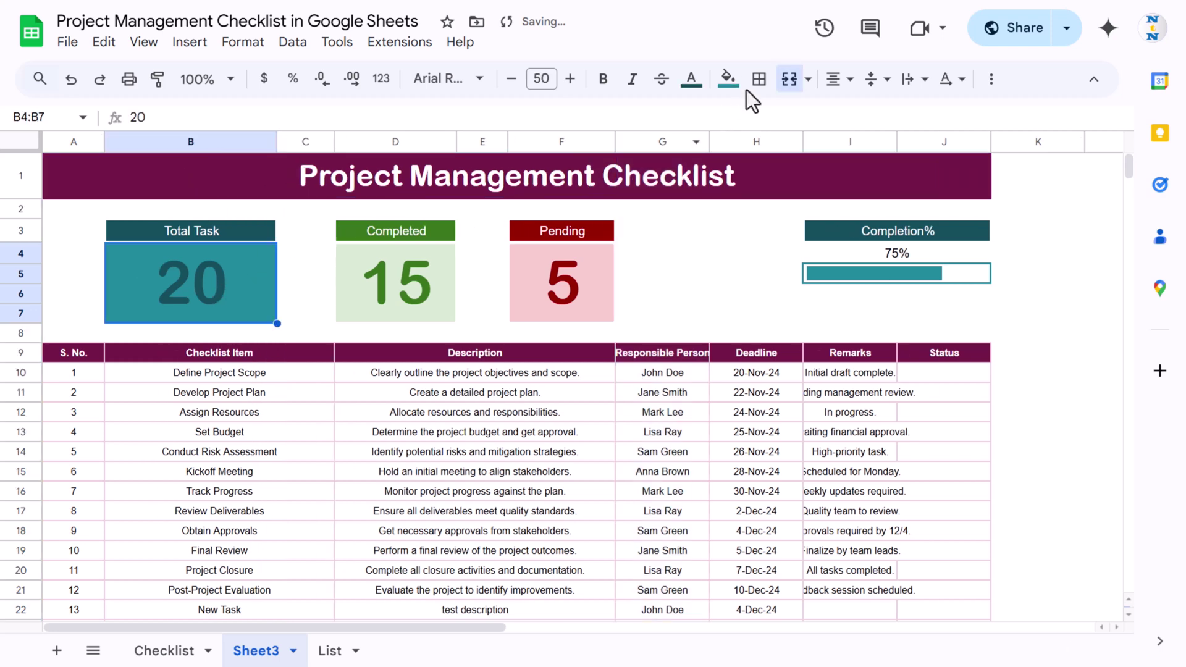
click(728, 78)
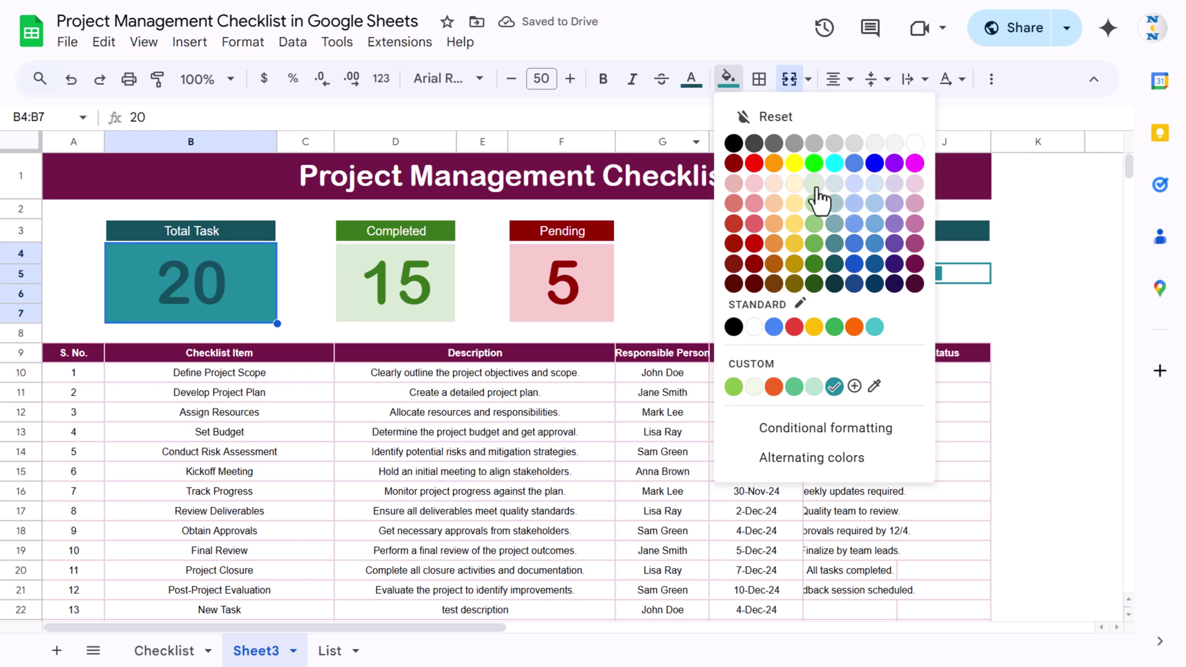
click(833, 183)
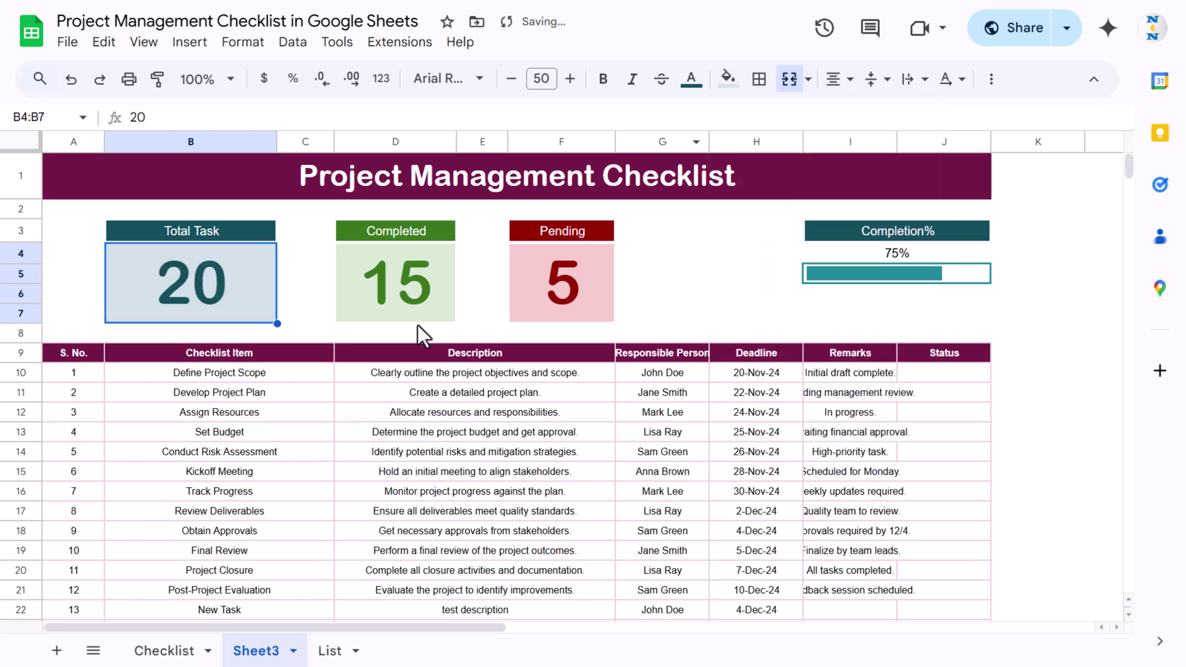
Add a Dropdown (from a range) data validation rule to the Responsible Person cells G10:G1000
click(618, 373)
click(791, 377)
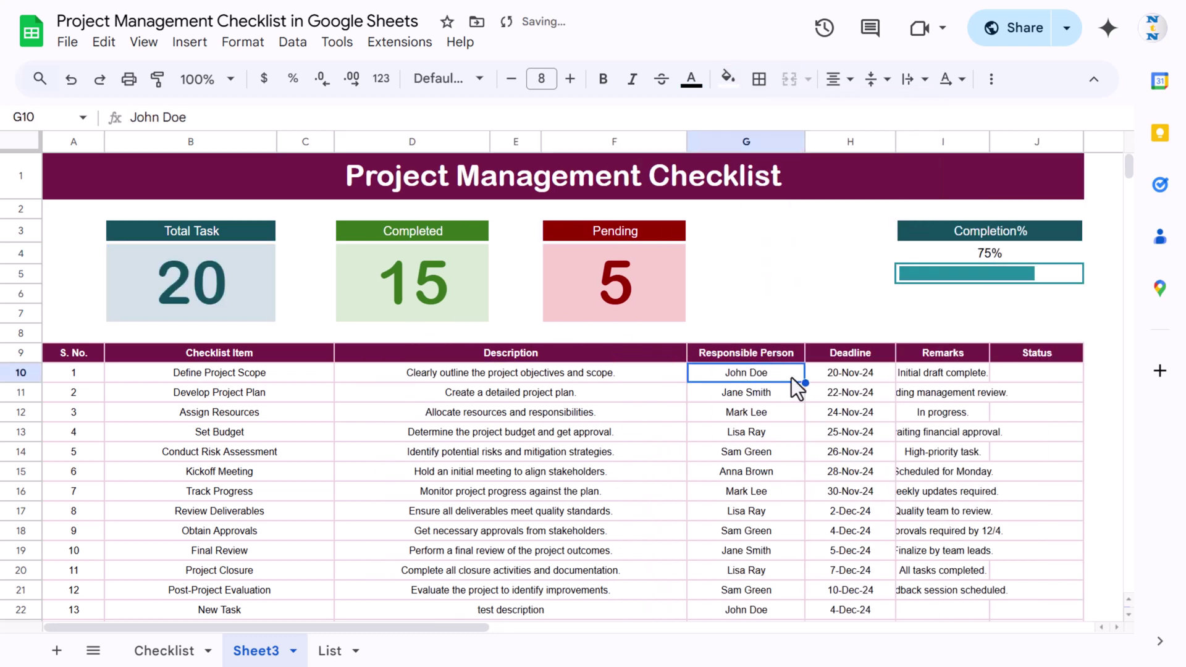
key(ctrl+shift+Down)
key(ctrl+shift+Down)
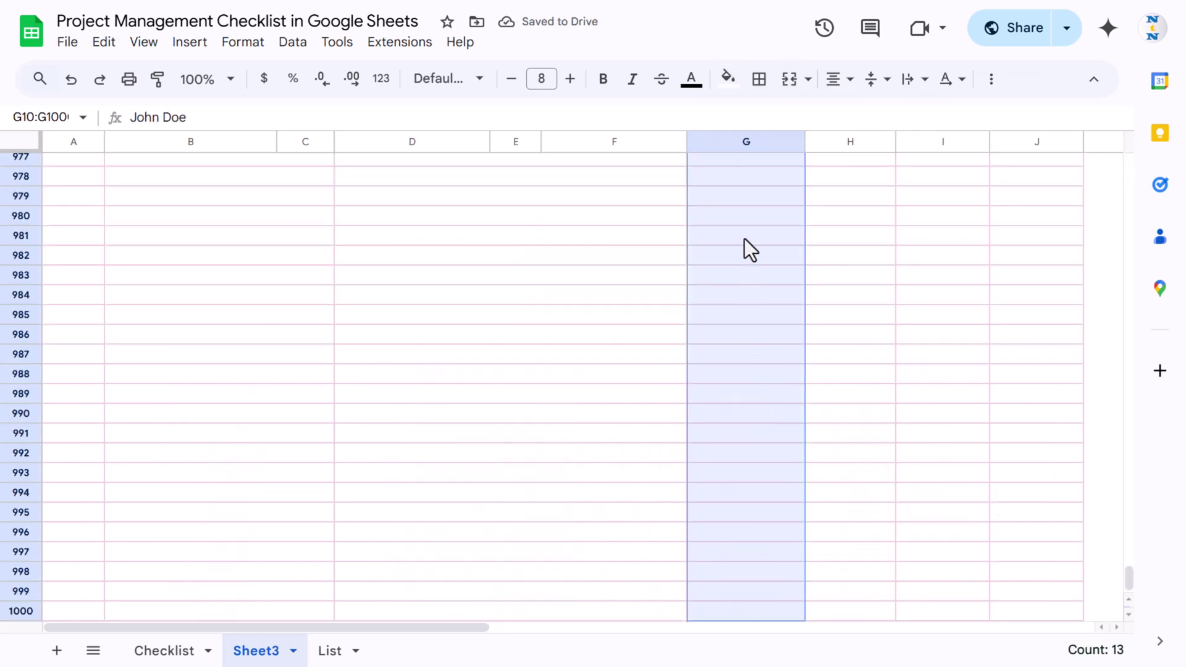
right_click(744, 238)
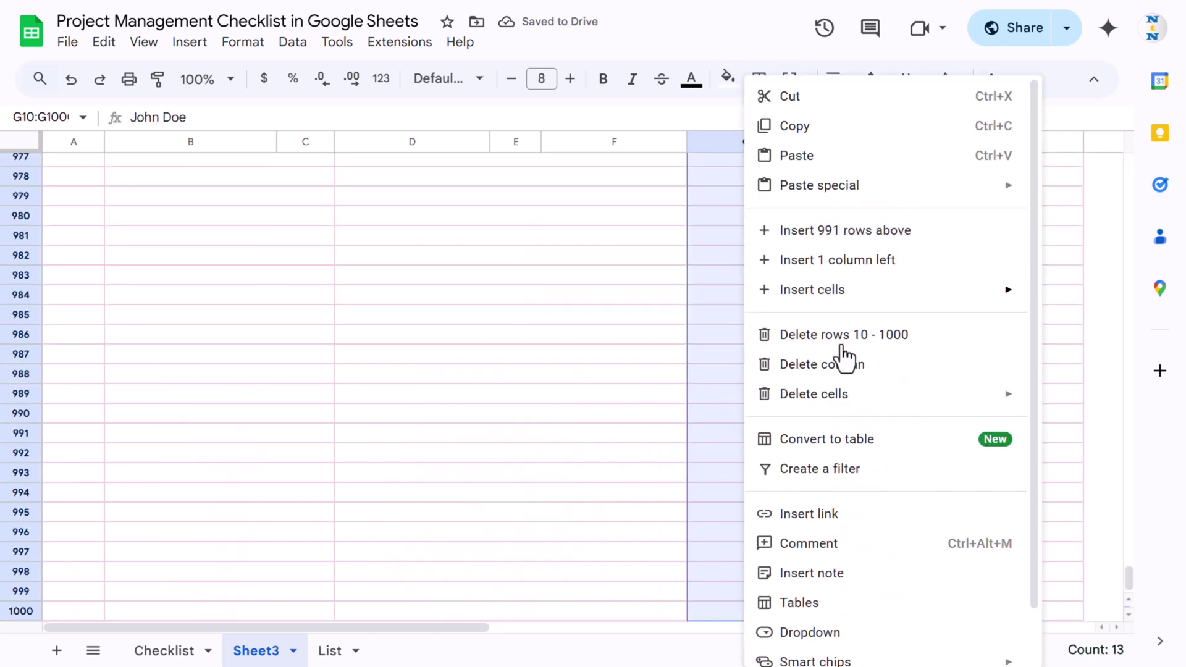
click(834, 633)
click(942, 258)
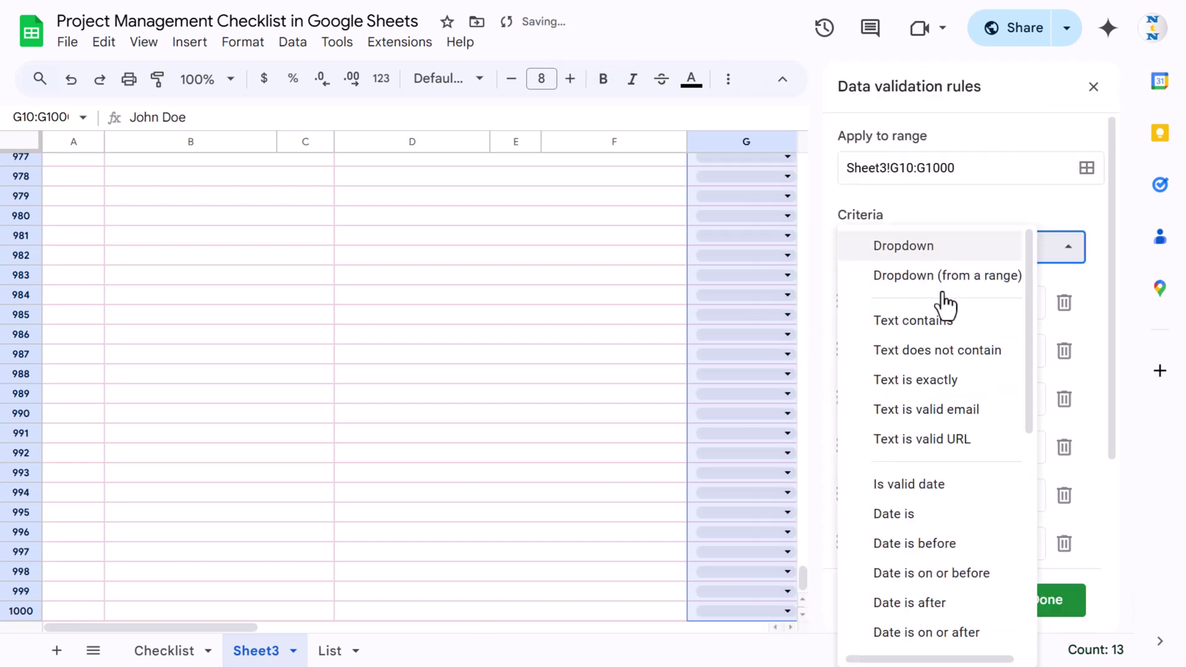
click(940, 274)
click(939, 297)
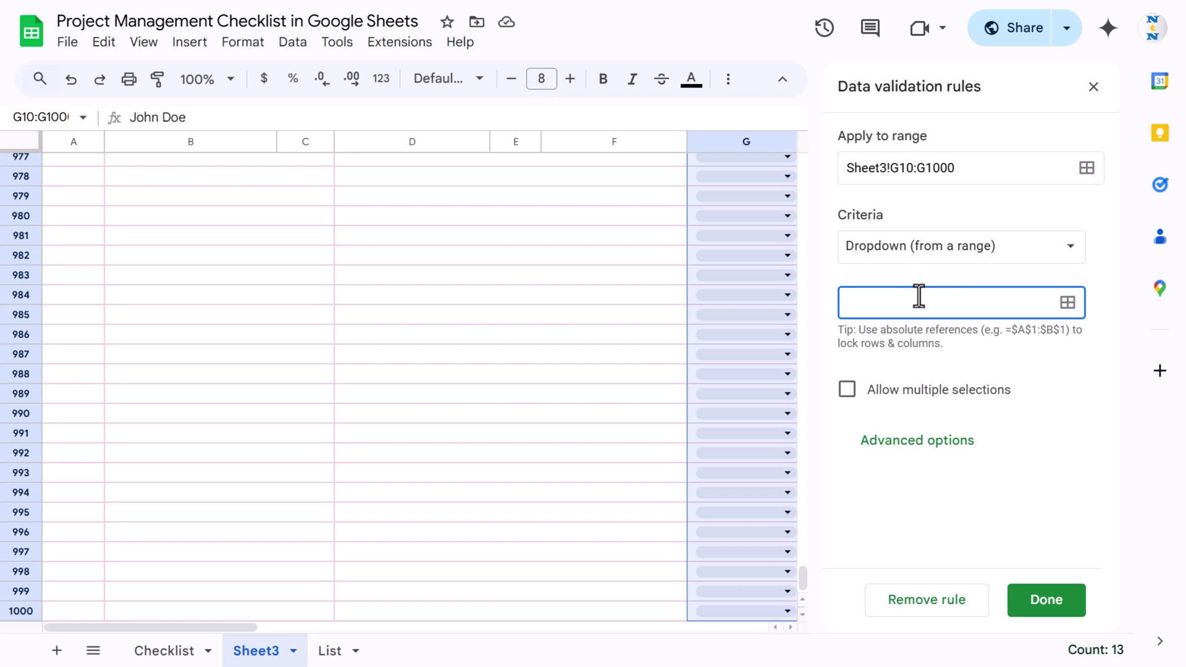
Set the Responsible Person dropdown's source range to List!B3:B66, the names on the List sheet
click(1067, 303)
click(583, 331)
click(333, 650)
click(210, 206)
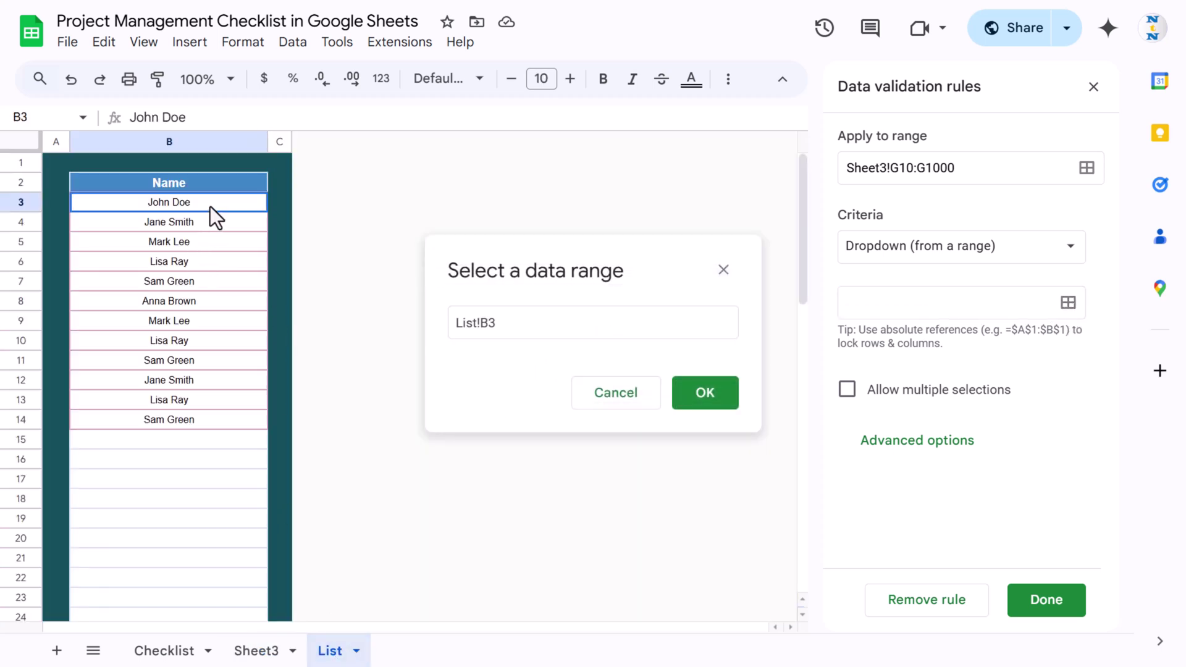
key(ctrl+shift+Down)
key(ctrl+shift+Down)
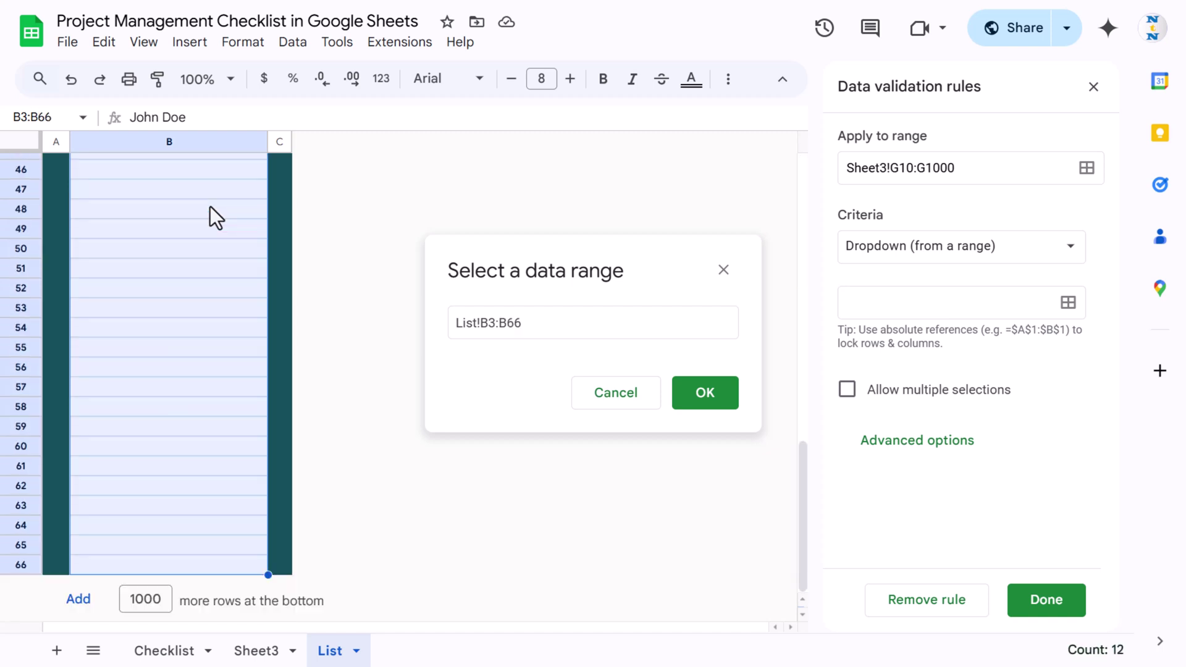
click(703, 399)
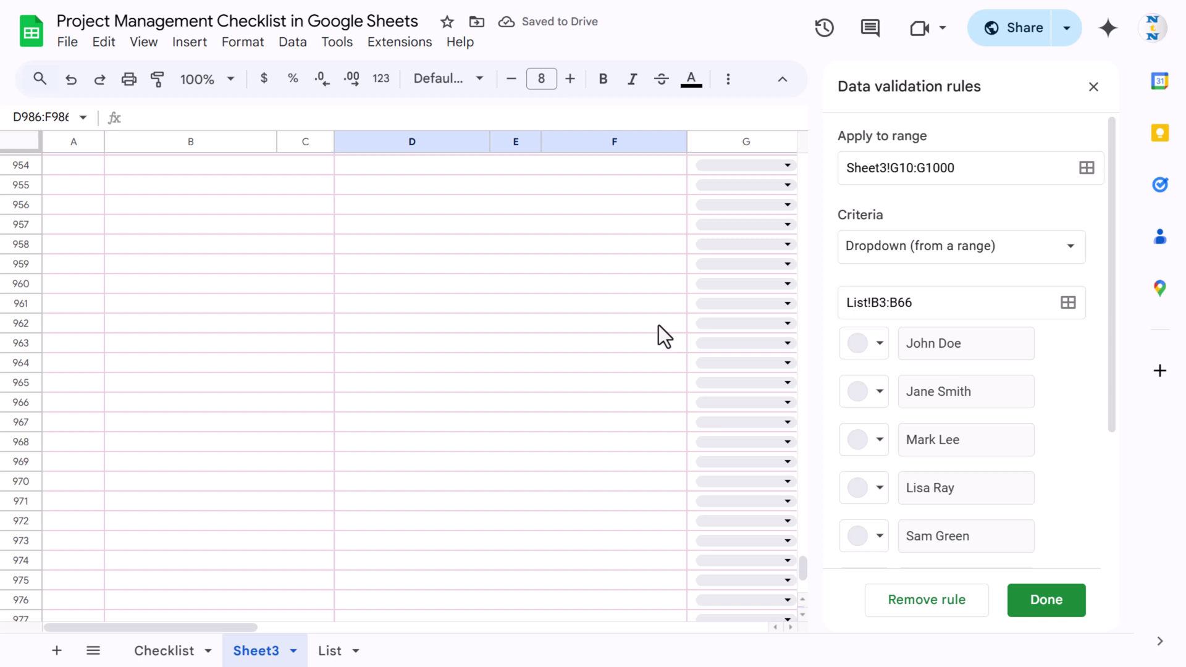
Set the Responsible Person dropdown's display style to Arrow, save the rule and close the data validation settings
key(ctrl+shift+Down)
key(ctrl+shift+Down)
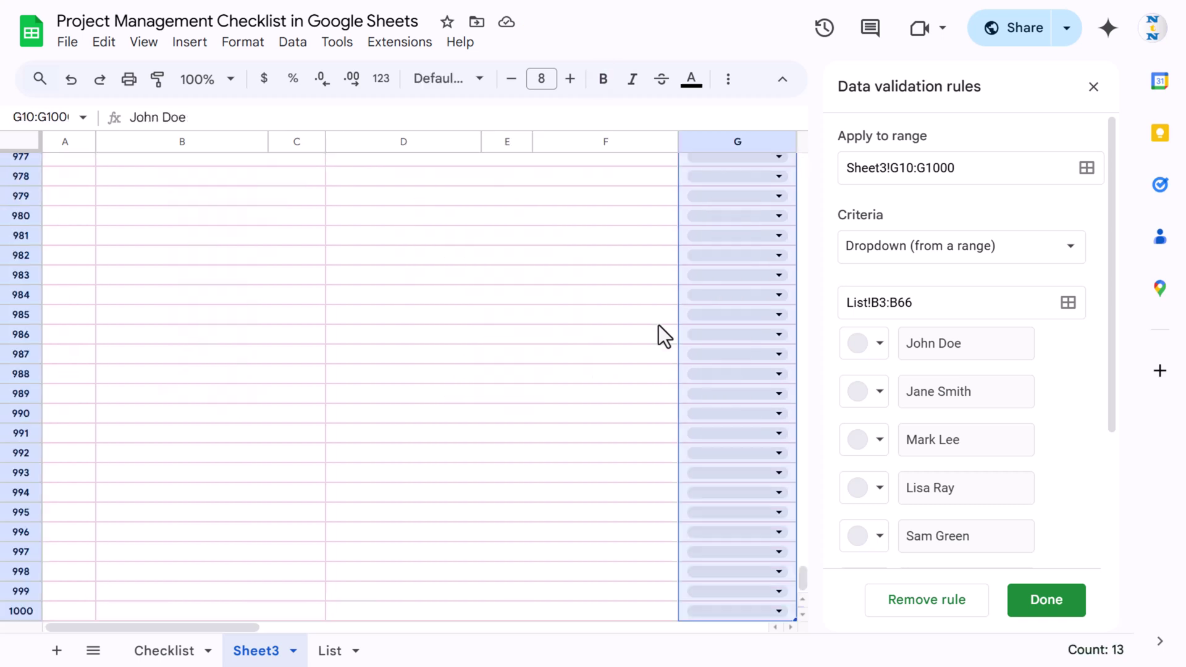
scroll(1099, 401, down, 3)
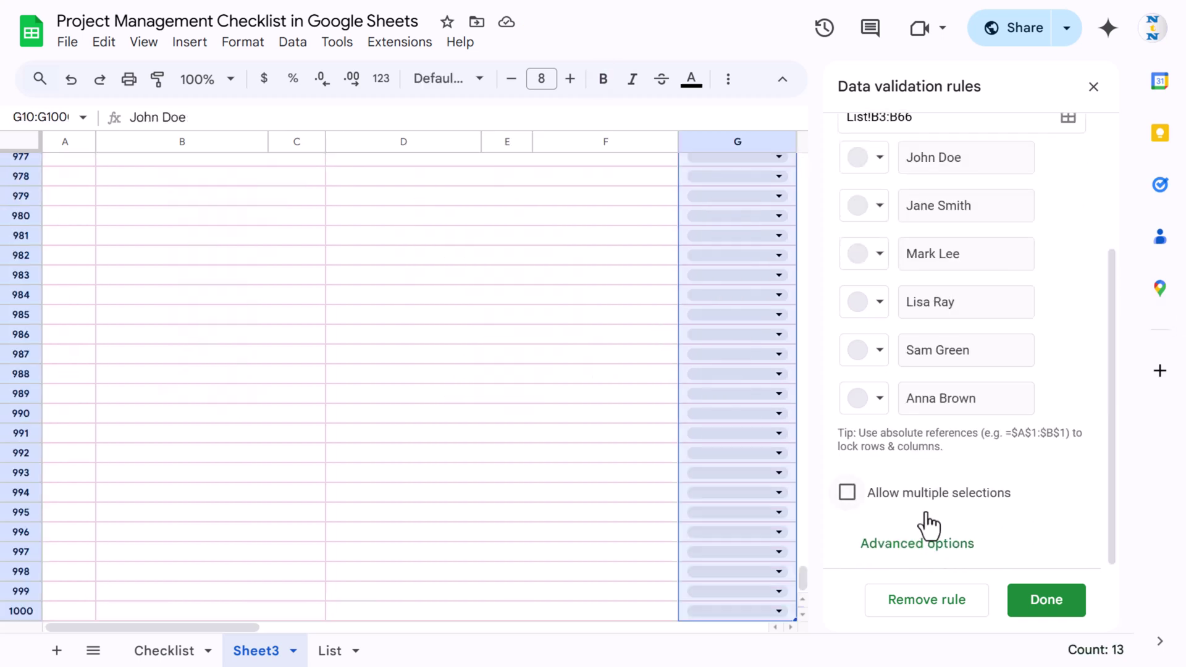
click(931, 545)
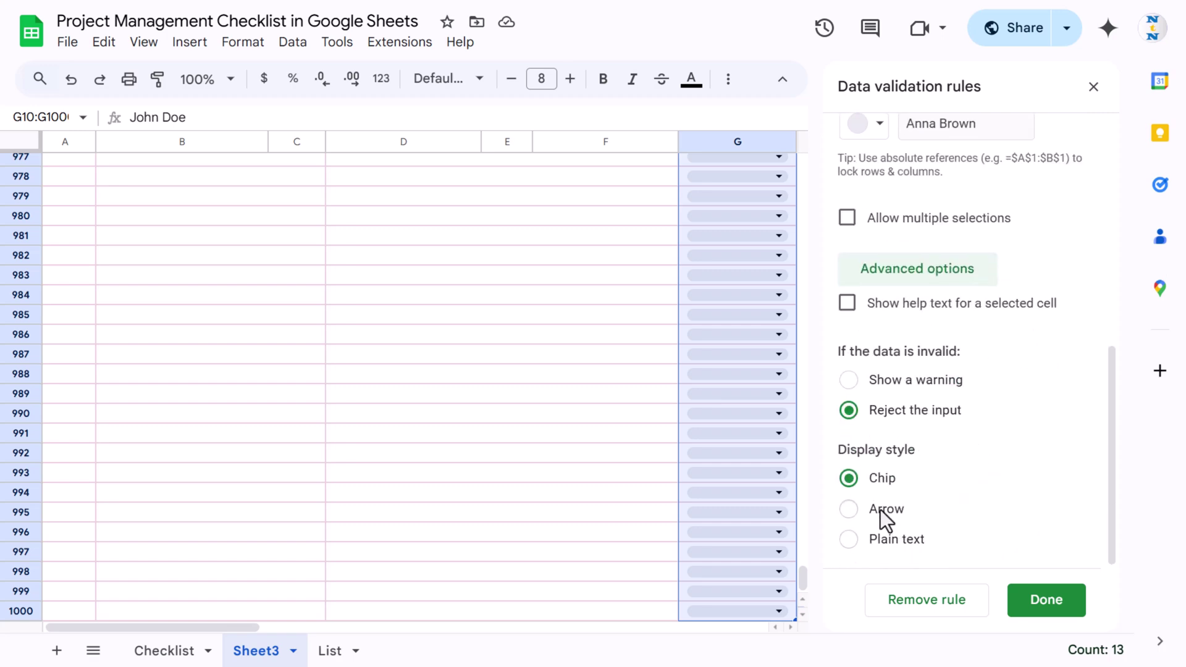
click(883, 509)
click(1045, 602)
click(631, 420)
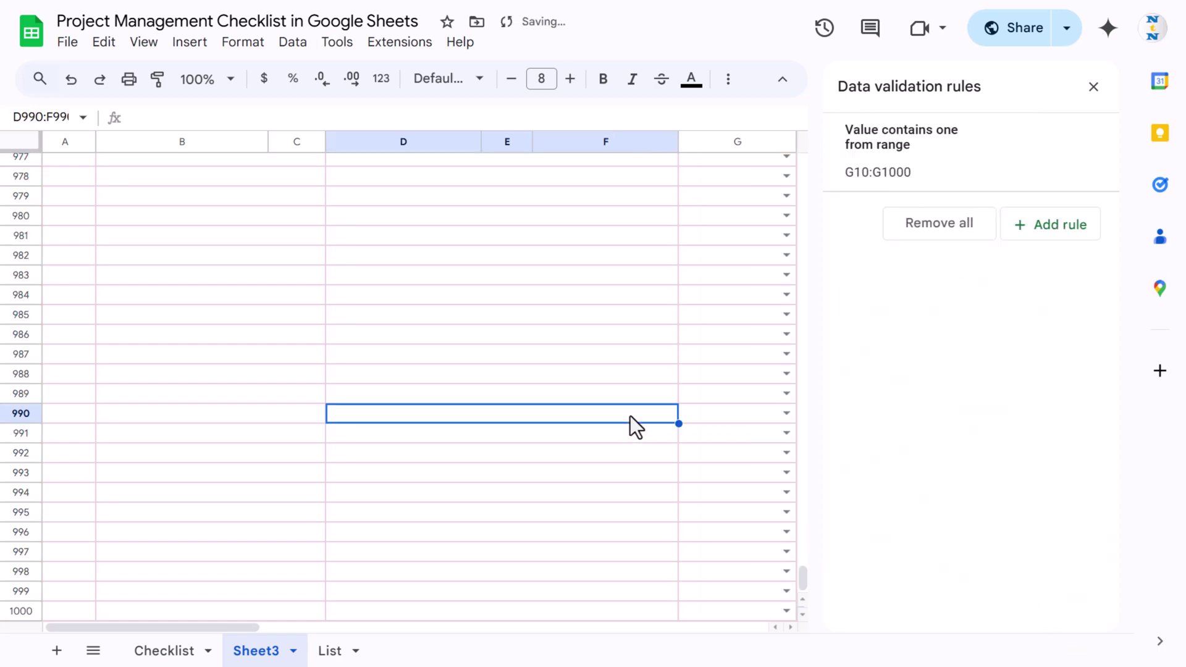
key(ctrl+Up)
key(ctrl+Up)
key(ctrl+Up)
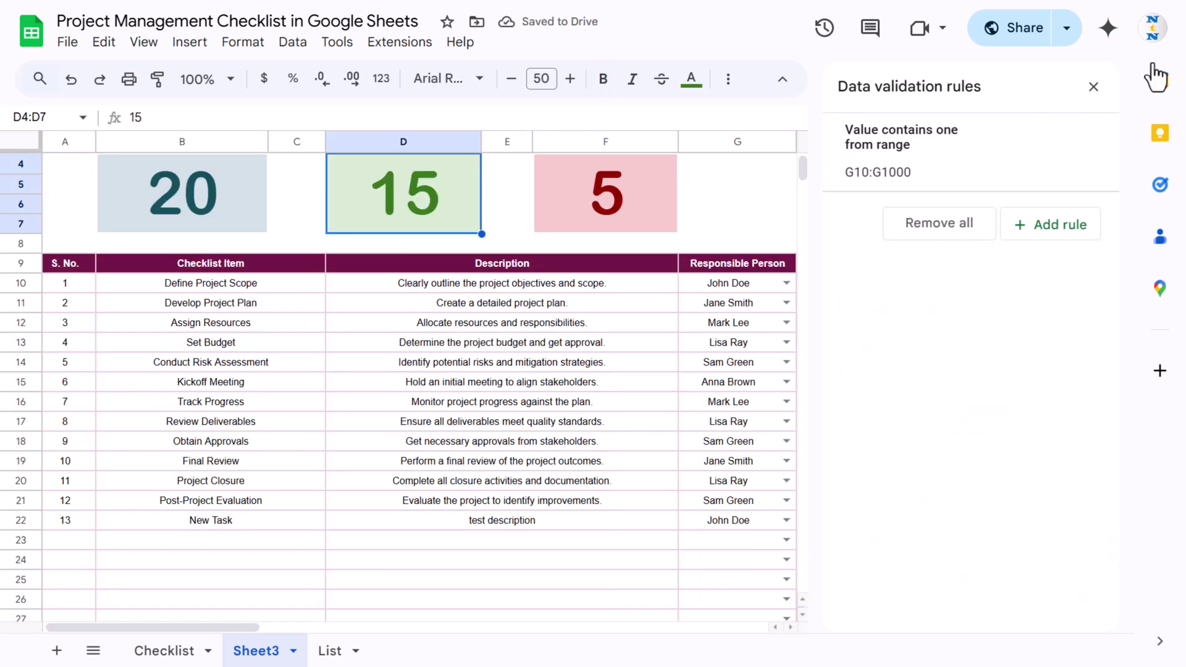
click(1093, 86)
Apply an Is valid date data validation rule to the Deadline cells H10:H1000
click(858, 298)
click(851, 290)
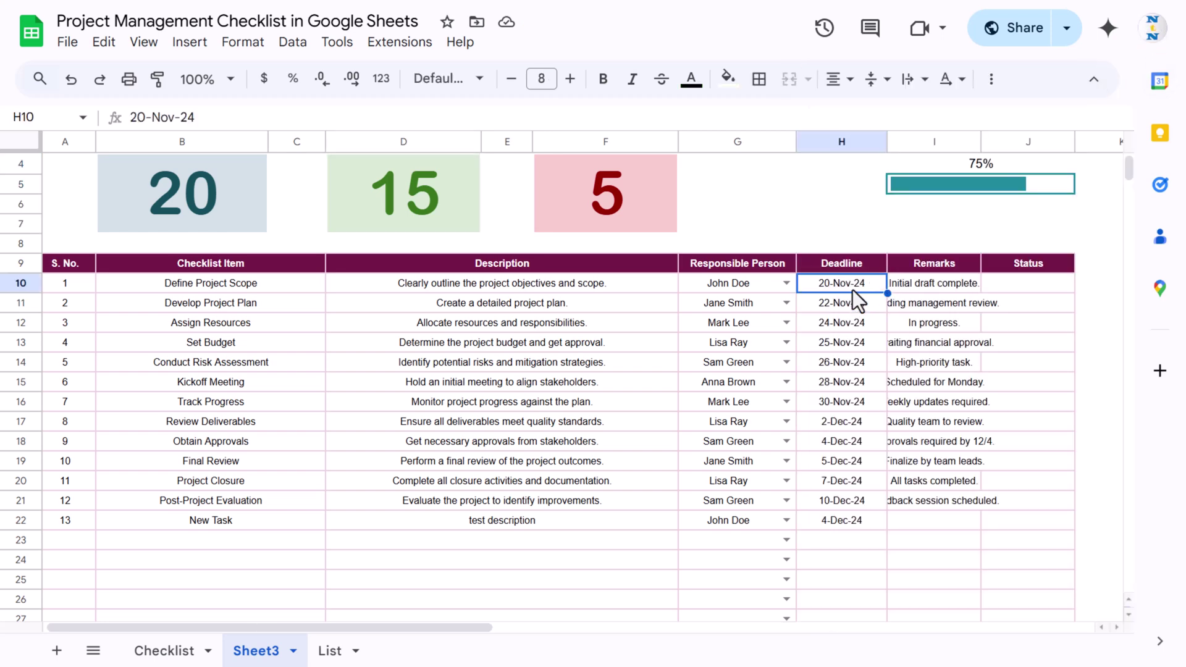
key(ctrl+shift+Down)
key(ctrl+shift+Down)
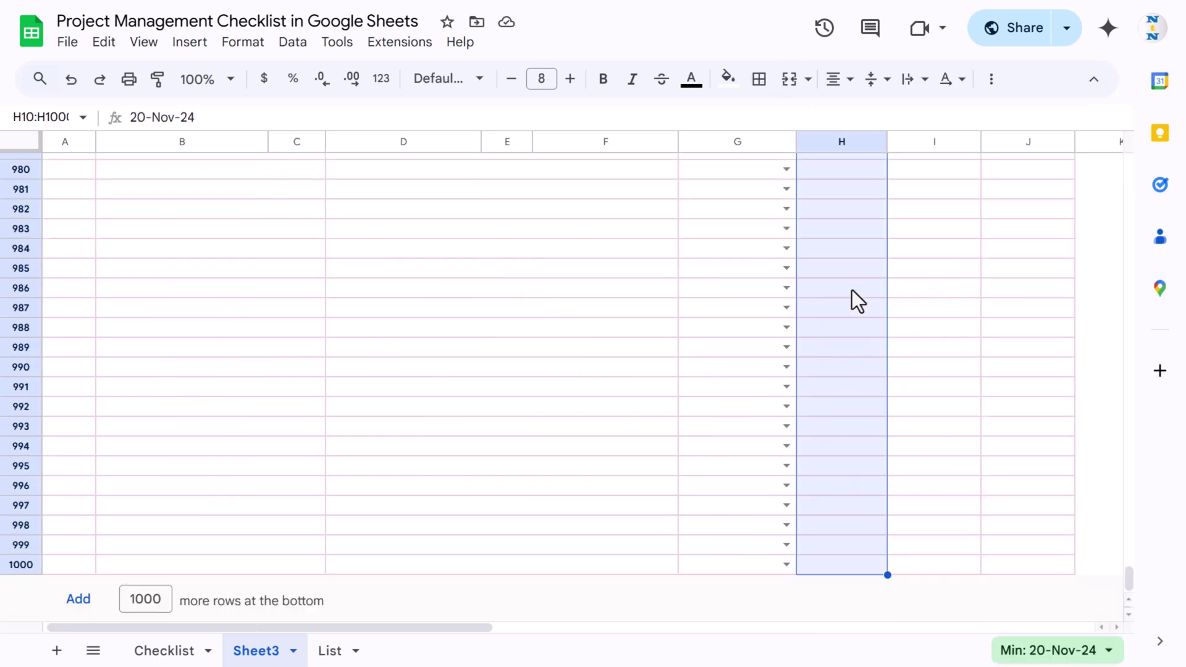
right_click(846, 259)
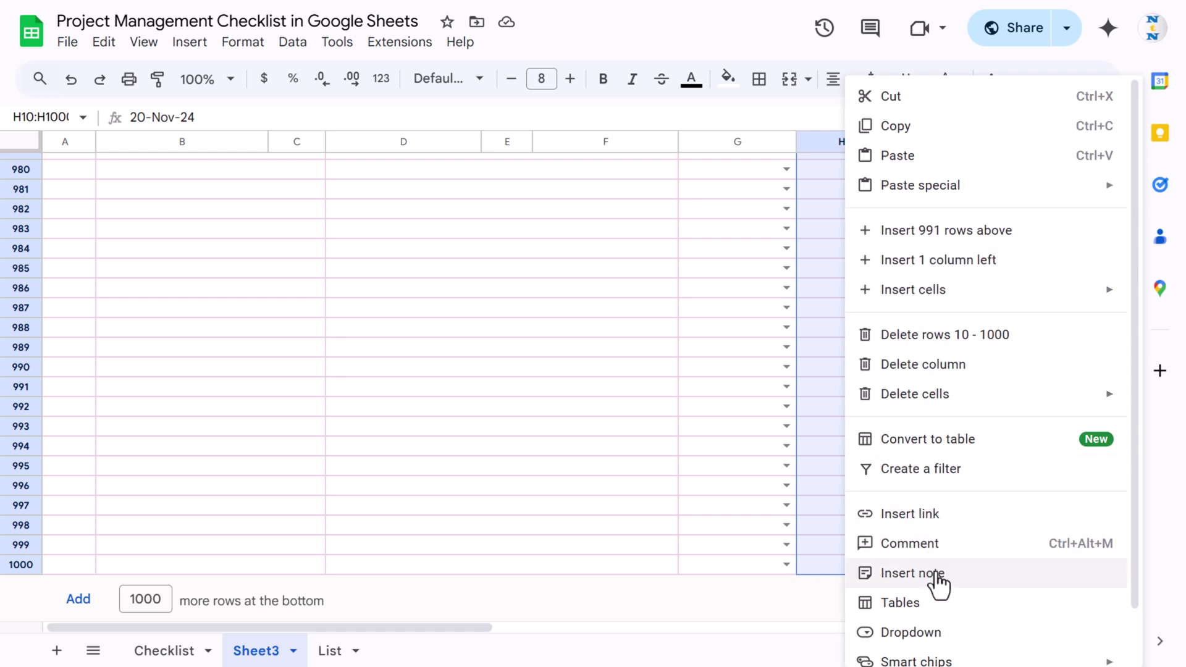
scroll(938, 580, down, 1)
click(963, 567)
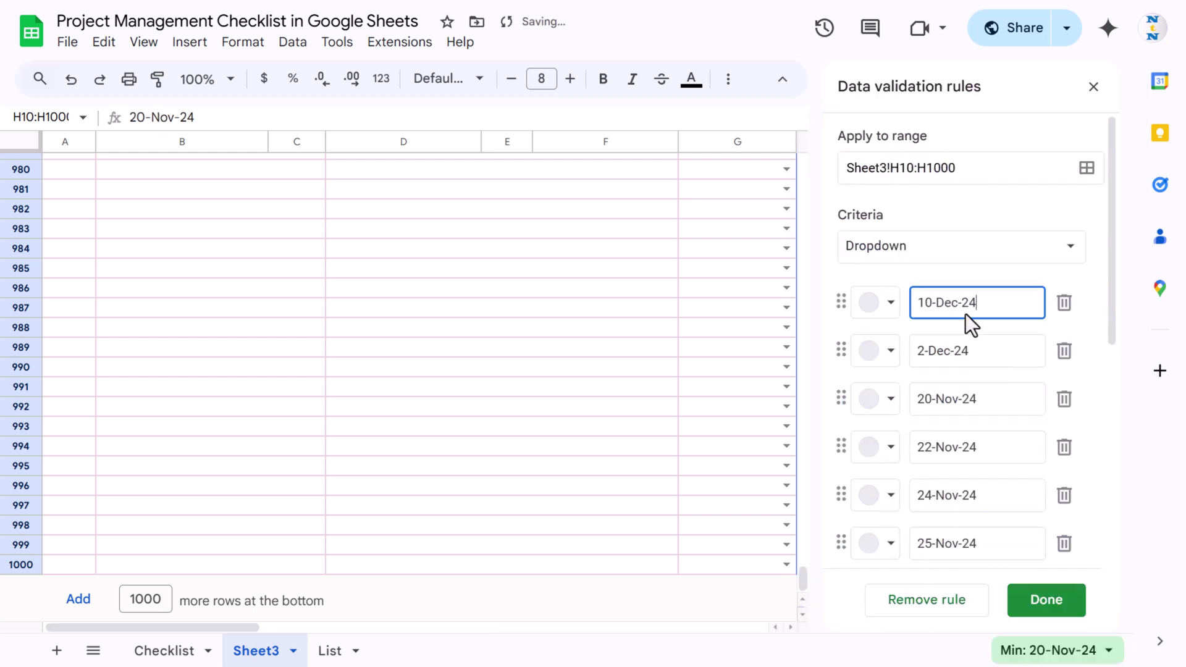
click(933, 256)
click(932, 487)
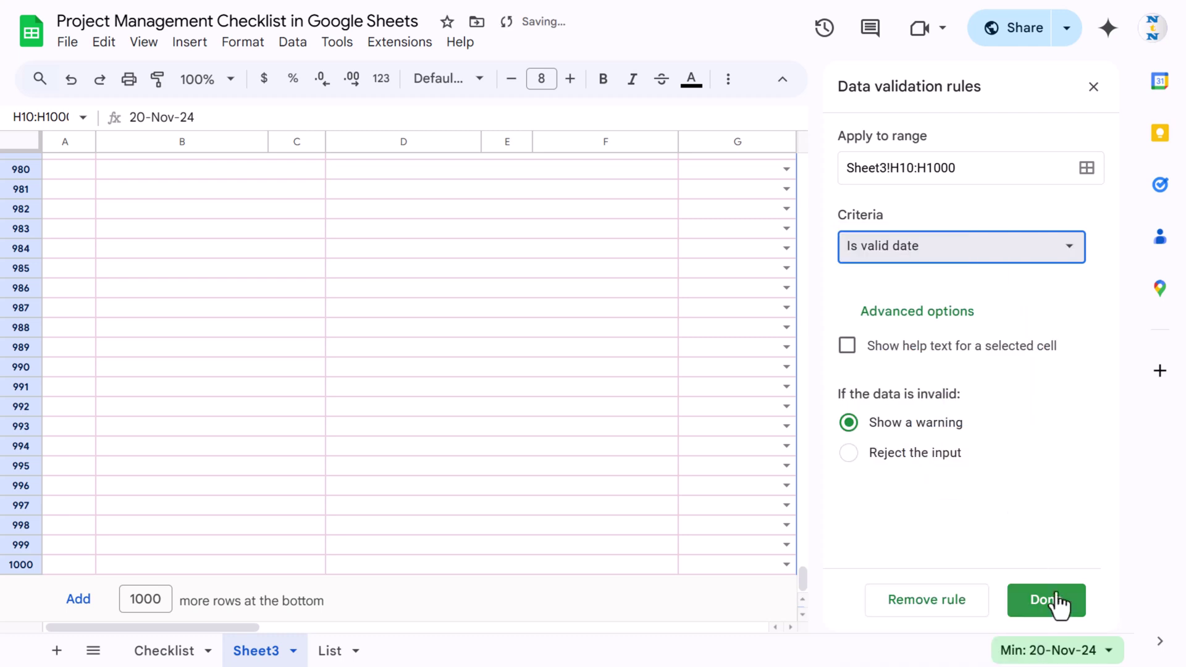
click(1055, 604)
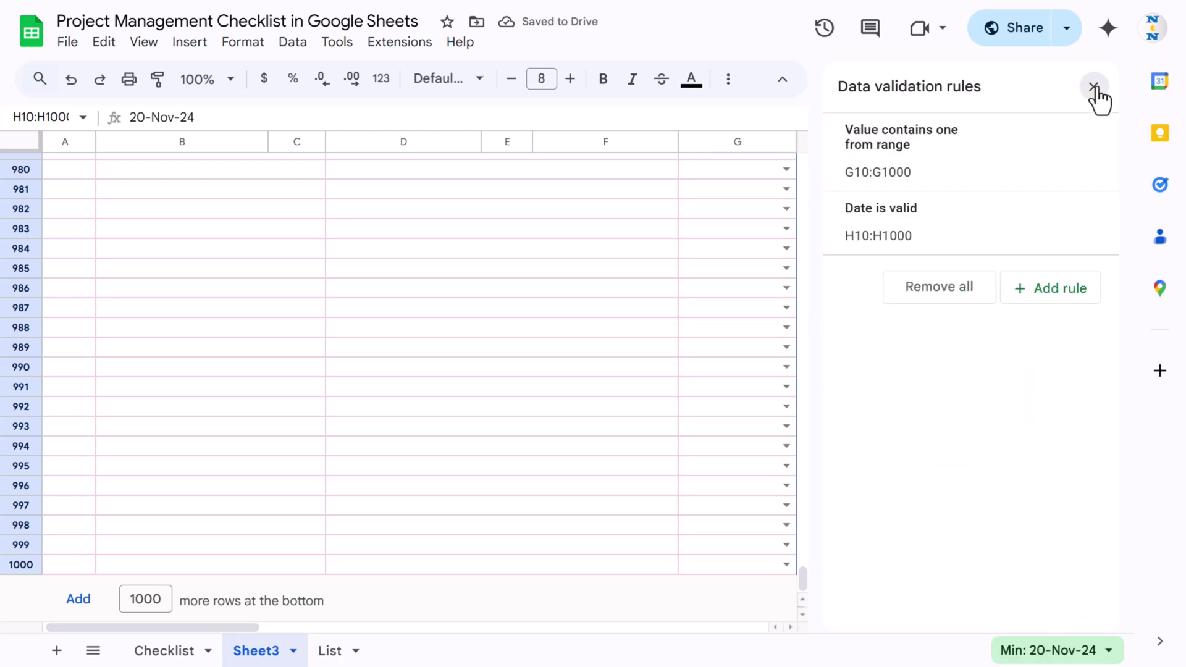
click(1093, 87)
double_click(838, 254)
key(Escape)
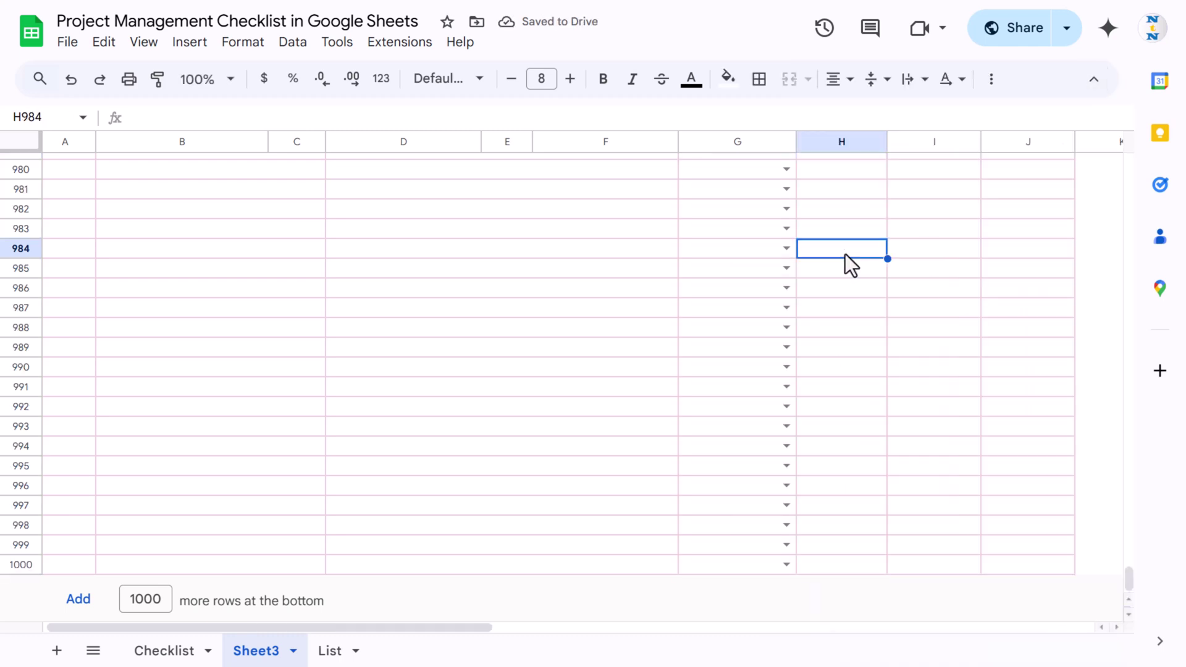
Insert checkboxes in the Status cells J10:J1000
key(ctrl+Home)
click(845, 254)
key(Down)
key(Down)
key(Down)
key(Down)
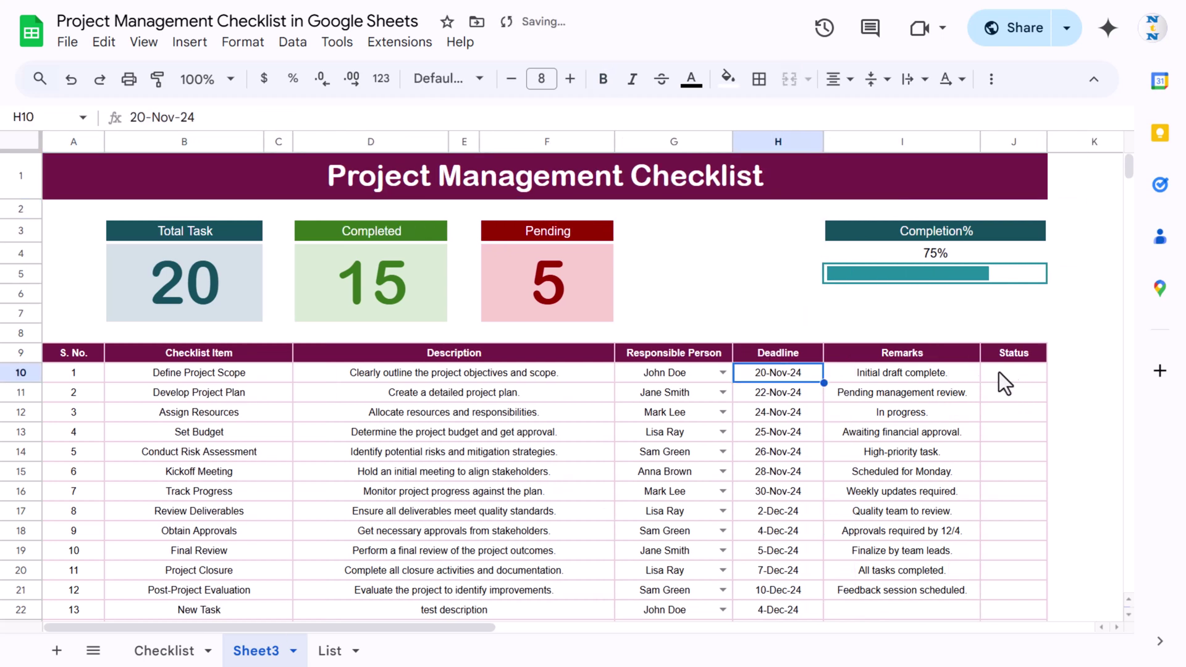
click(1005, 362)
key(Down)
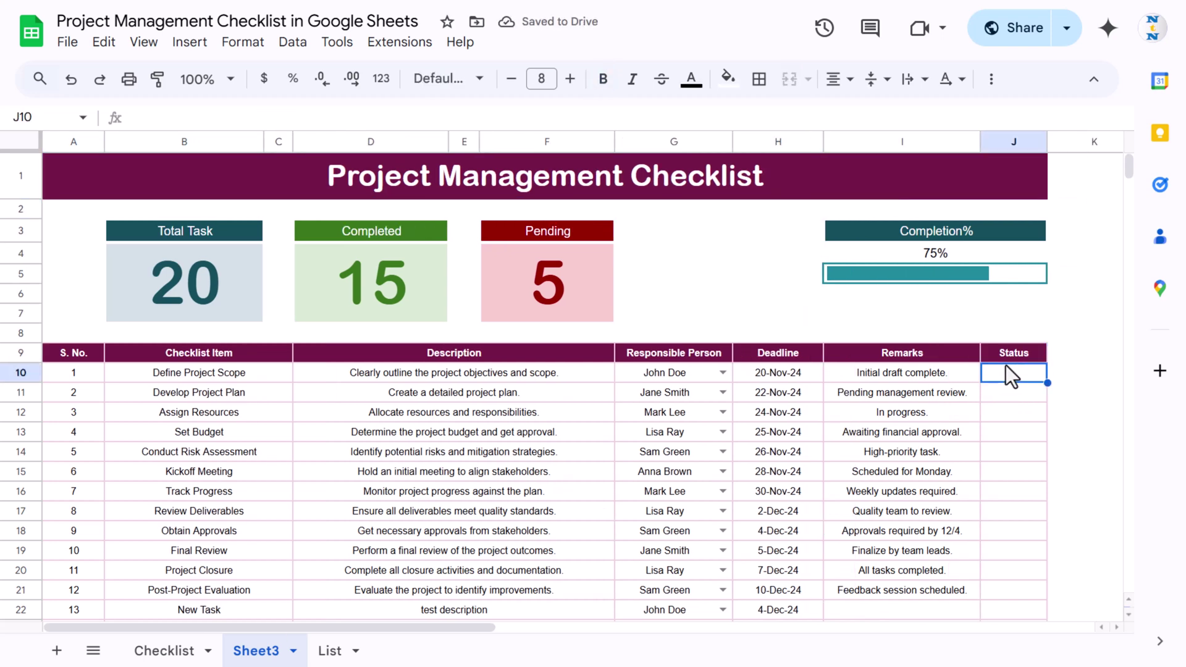
key(ctrl+shift+Down)
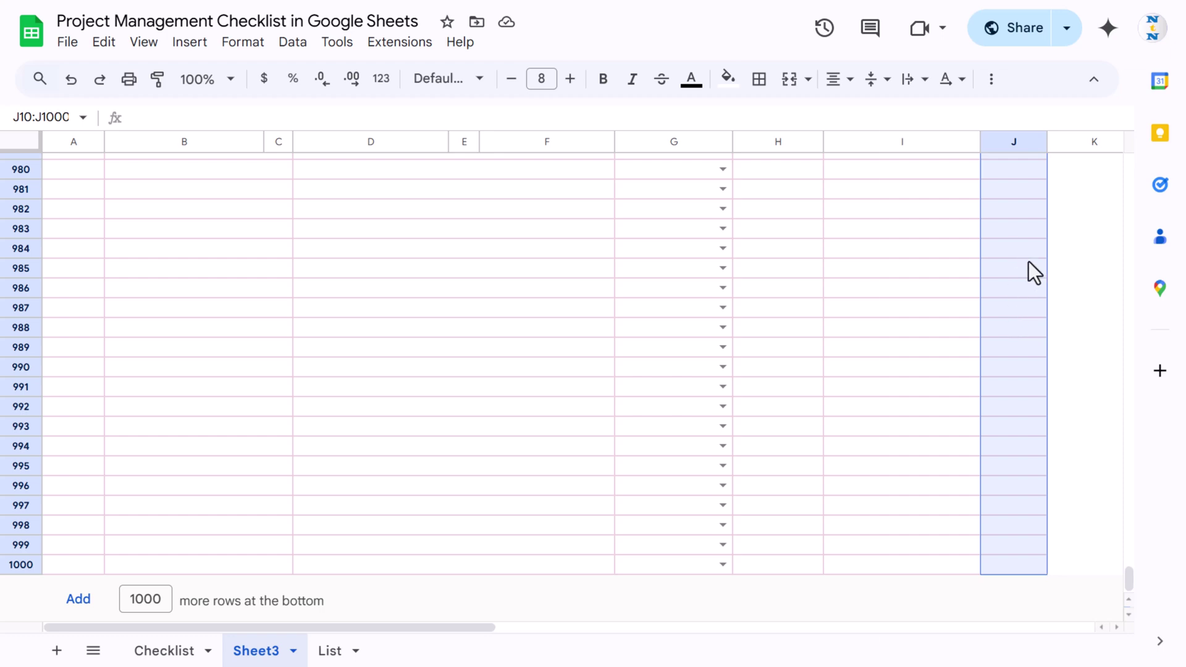
click(189, 42)
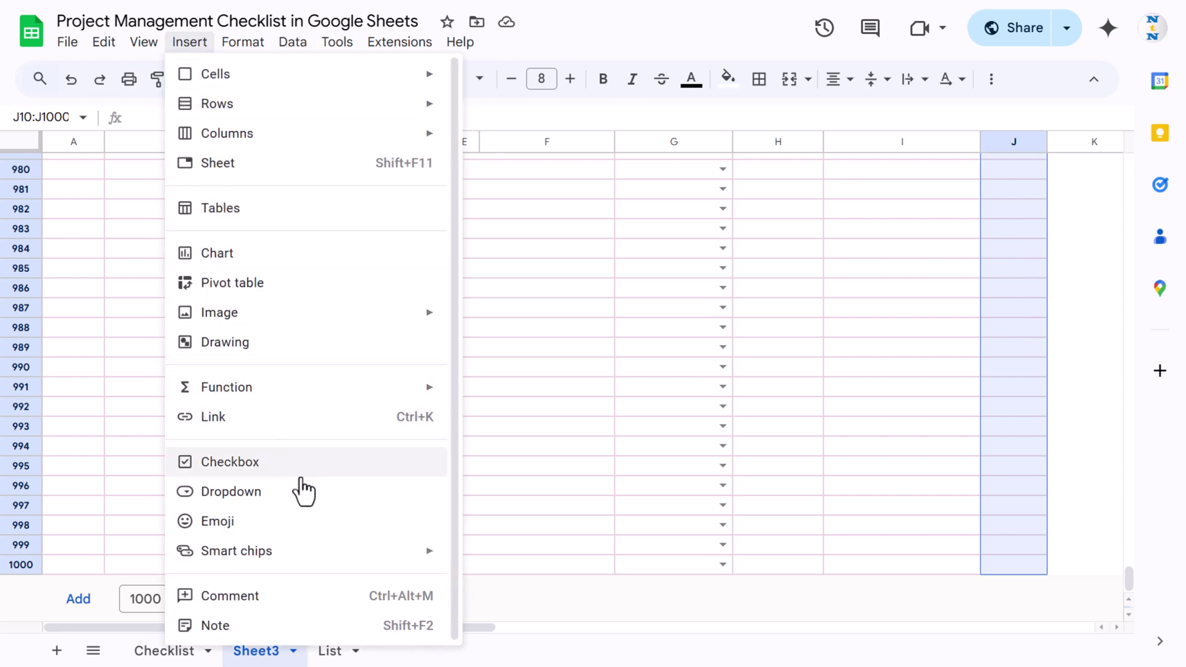
click(292, 462)
click(916, 287)
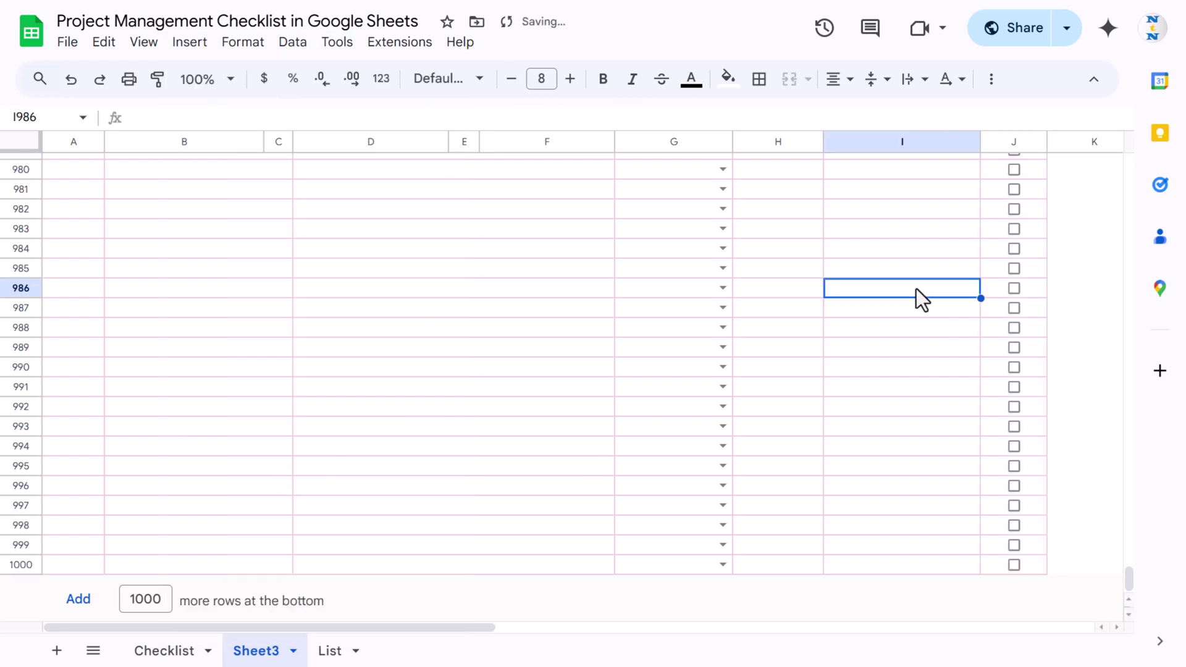
Return to the start of the checklist and review the fields of row 10 from S. No. to Status
key(ctrl+Up)
key(ctrl+Up)
key(ctrl+Up)
key(ctrl+Down)
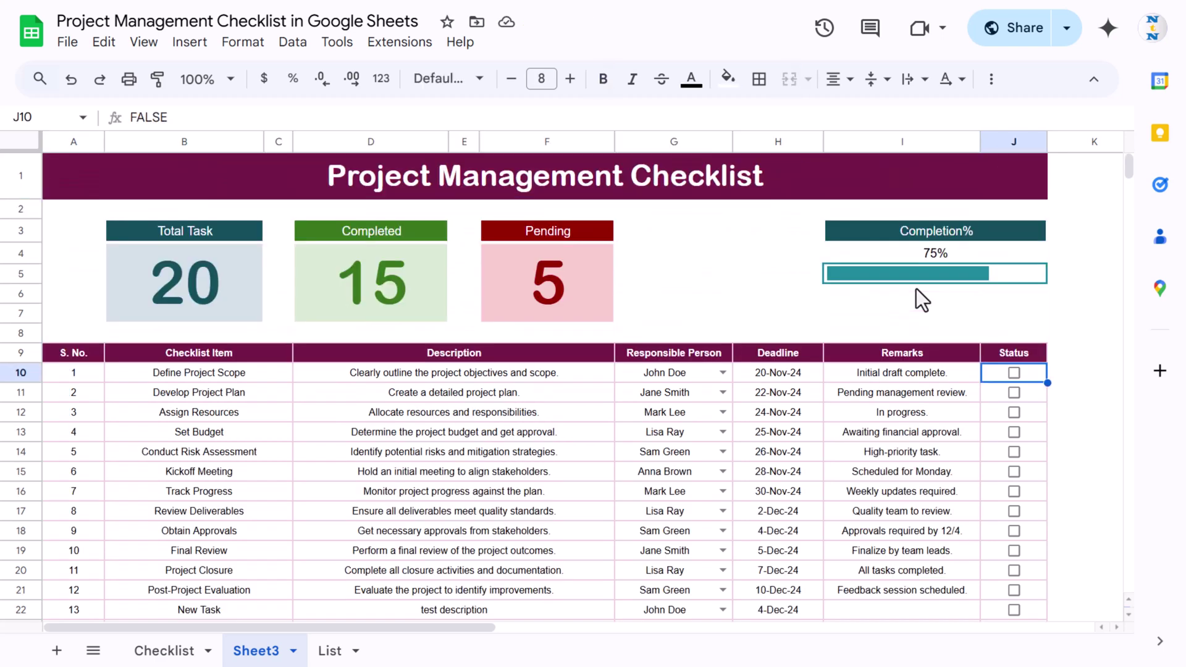
key(Left)
key(Left)
key(Left)
key(Left)
key(Left)
key(Left)
key(Left)
key(Right)
key(Right)
key(Right)
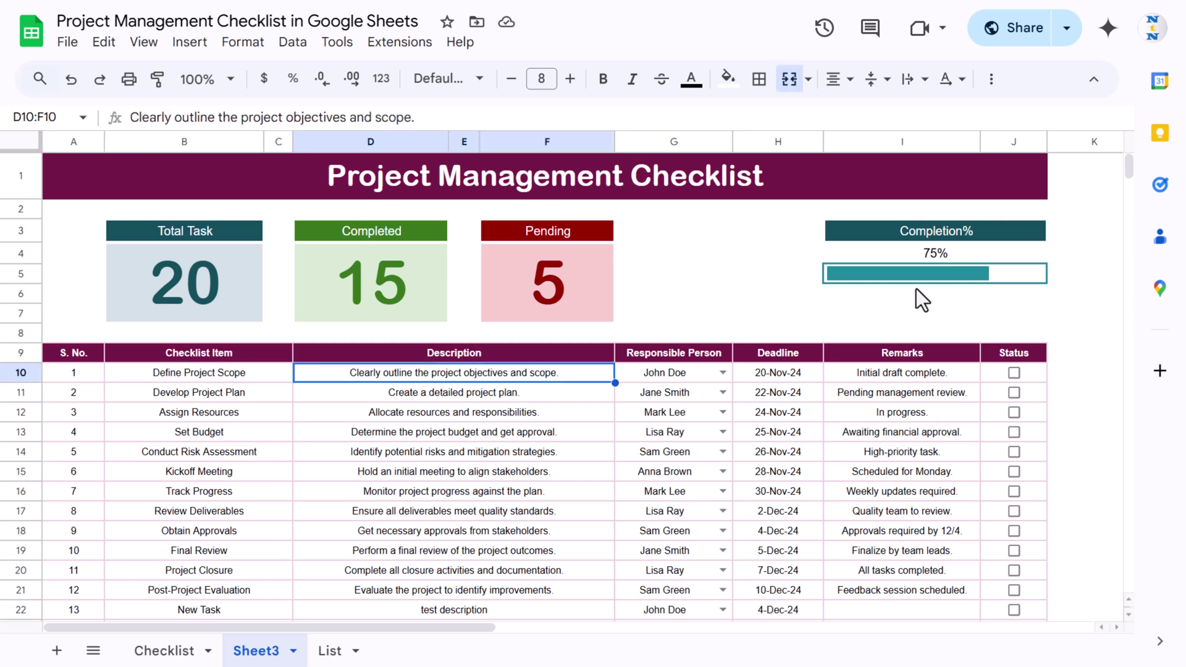
key(Right)
key(Right)
Test the Status checkbox in J10 by ticking it and clearing it again
click(1013, 373)
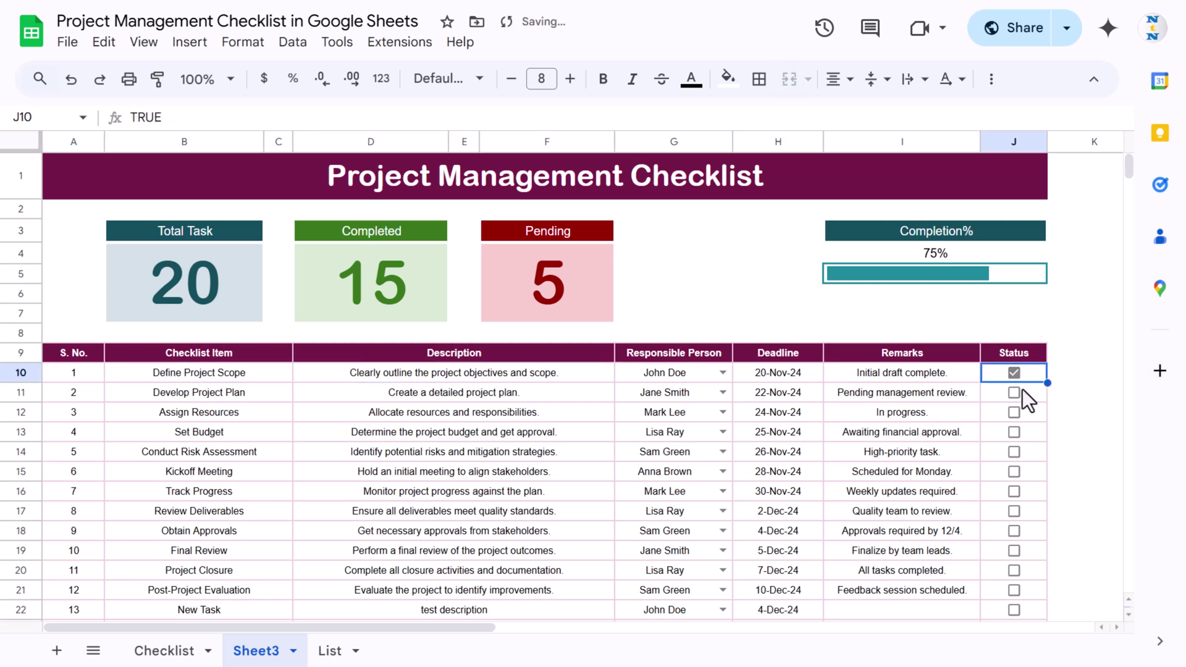
click(1012, 375)
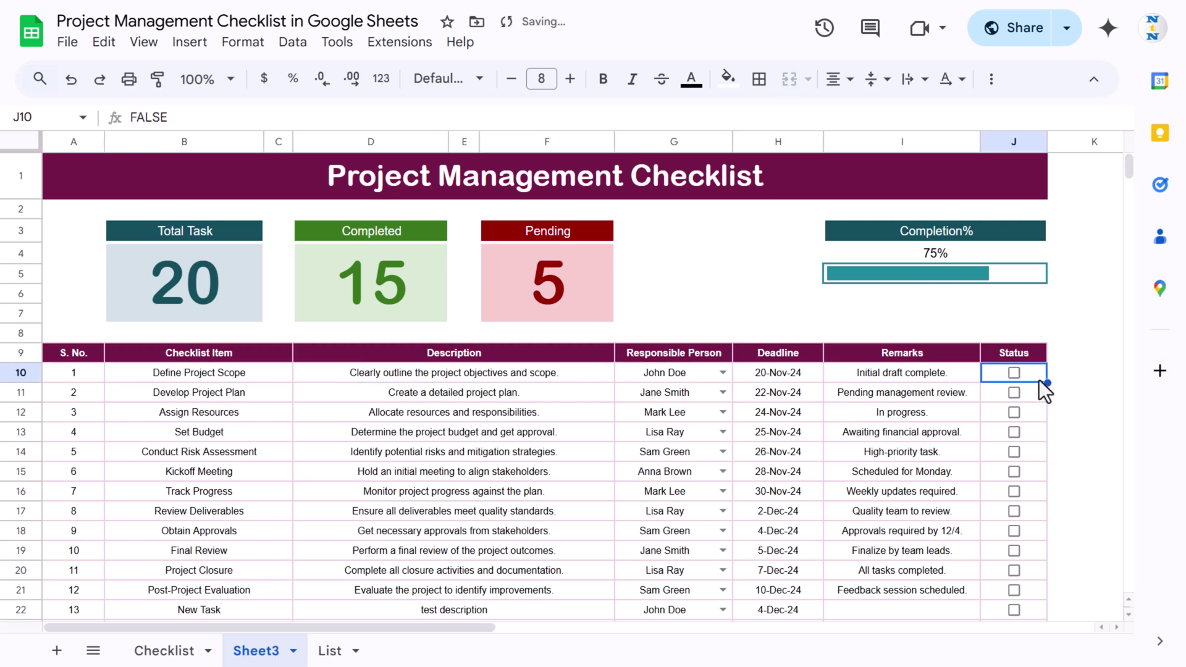
key(Left)
key(Left)
key(Left)
key(Left)
key(Left)
key(Right)
key(Right)
key(Right)
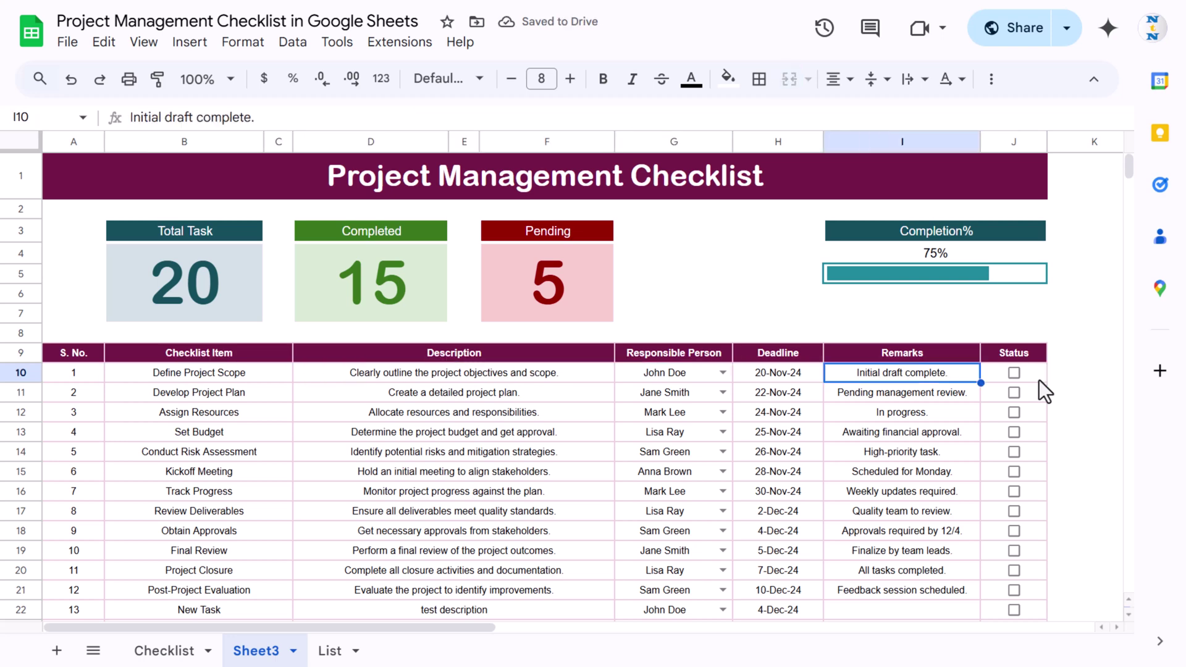
Start a new conditional formatting rule for the checklist range A10:J1000
key(Right)
key(Right)
key(shift+Left)
key(shift+Left)
key(shift+Left)
key(shift+Left)
key(shift+Left)
key(shift+Left)
key(ctrl+shift+Down)
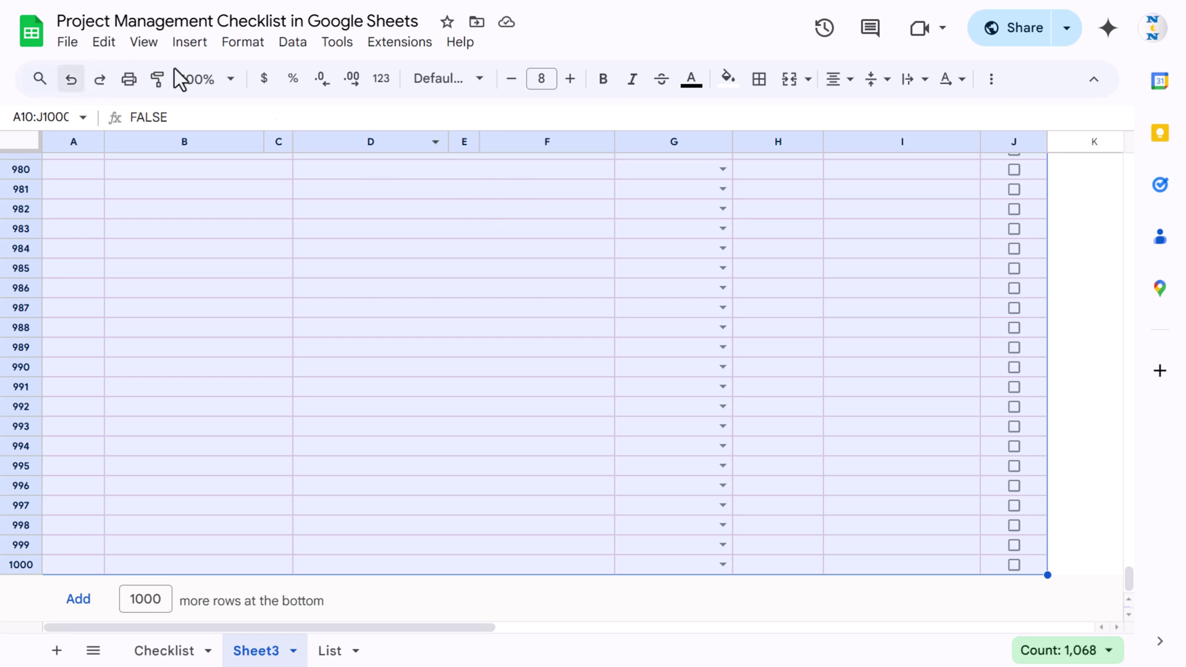
click(728, 80)
click(809, 428)
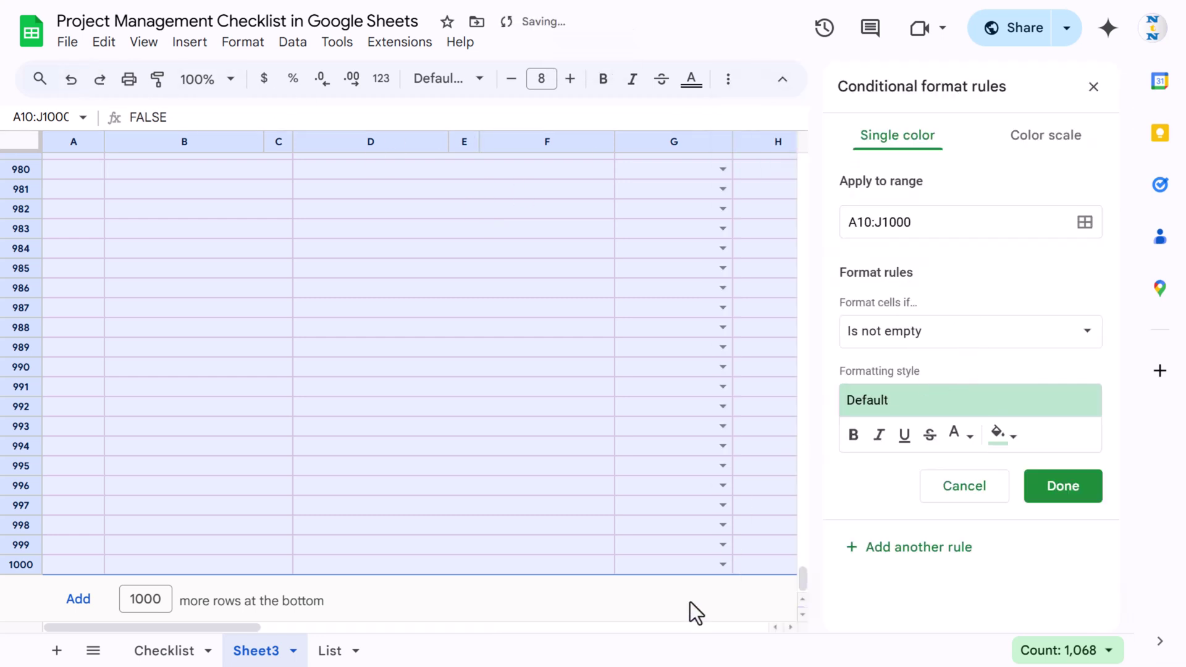
drag(214, 627, 378, 652)
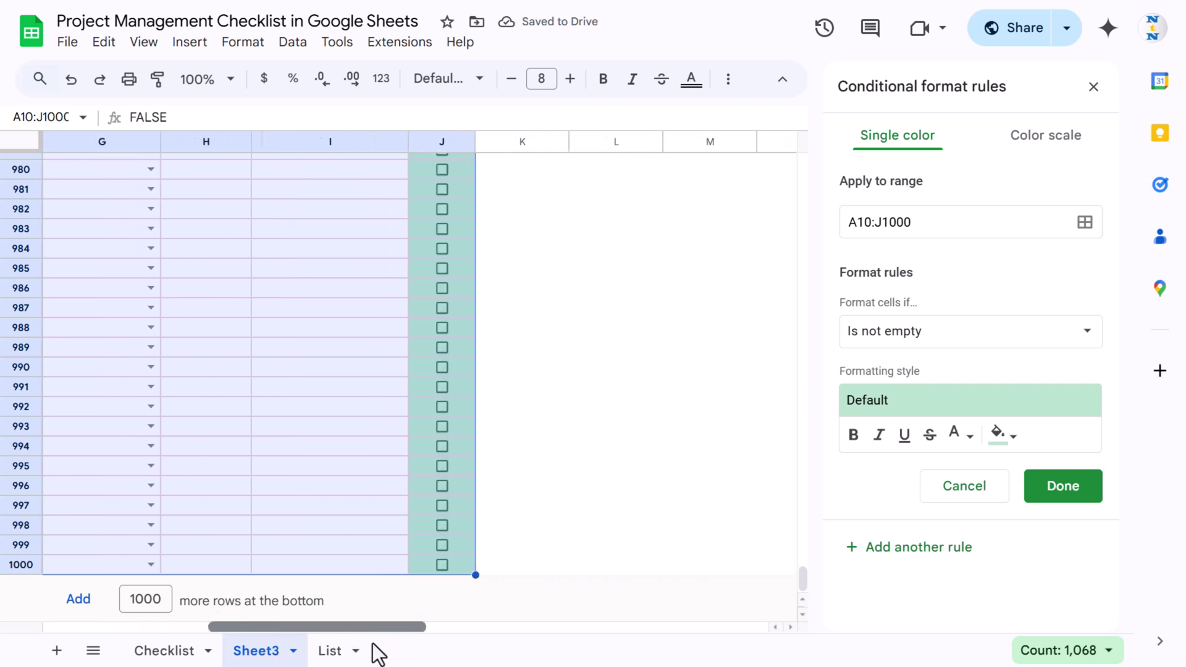
Set the rule's condition to the custom formula =$J10
click(926, 344)
scroll(936, 378, down, 4)
click(958, 629)
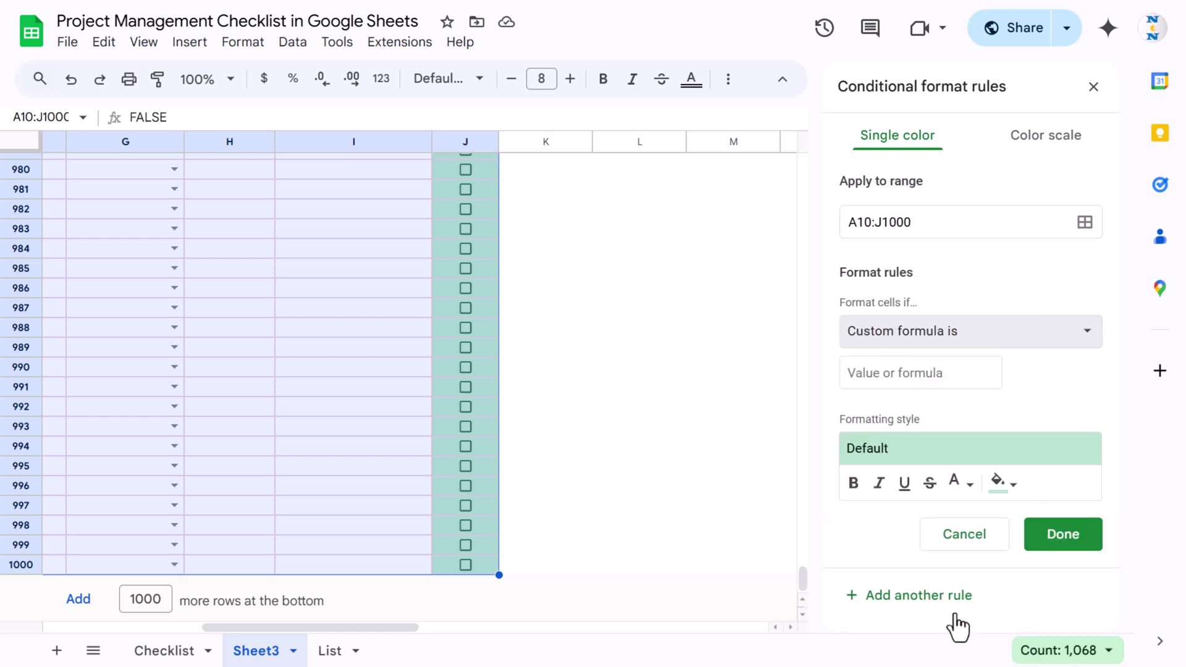
click(936, 373)
text(=J)
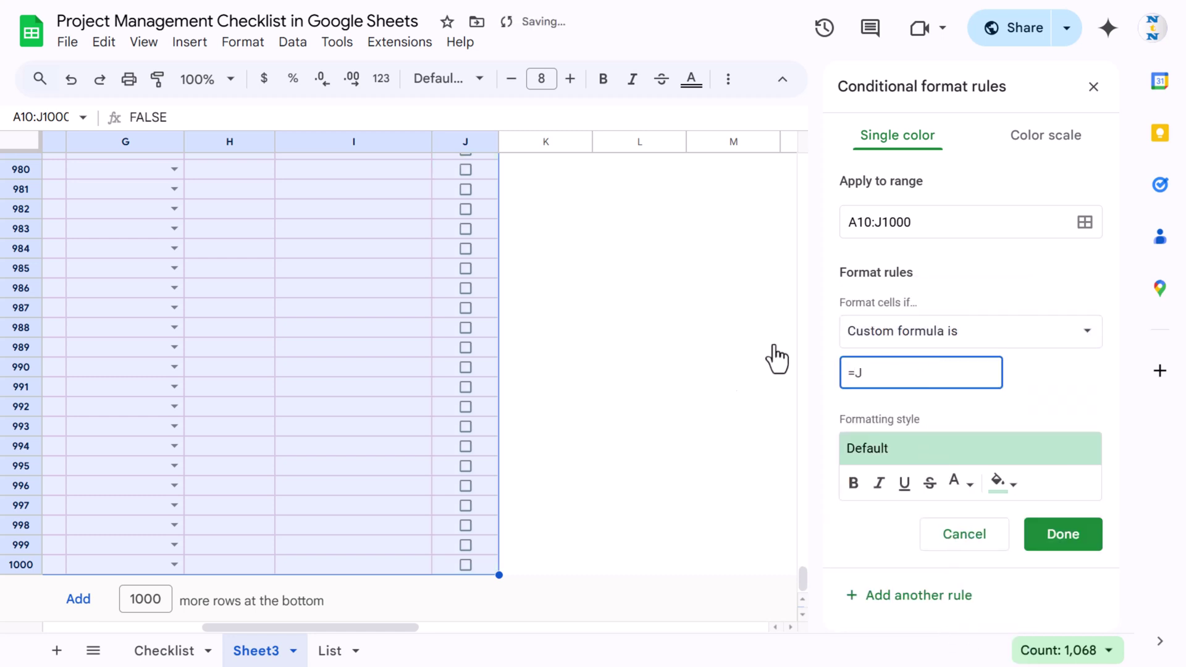
drag(802, 587, 810, 170)
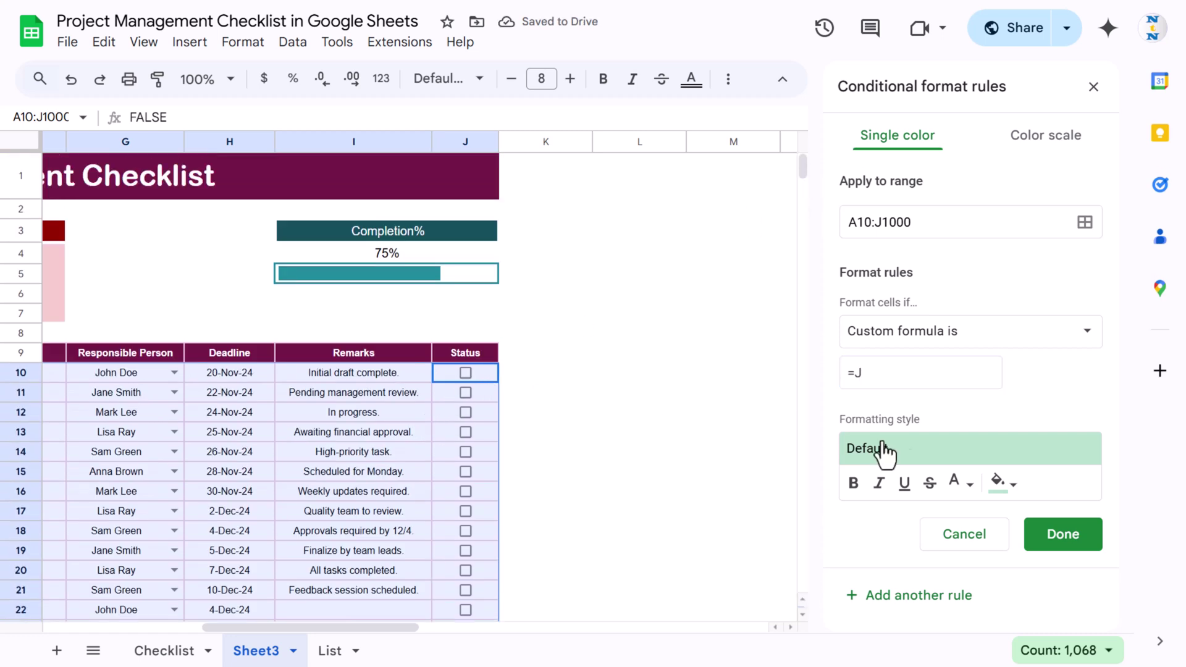
click(879, 373)
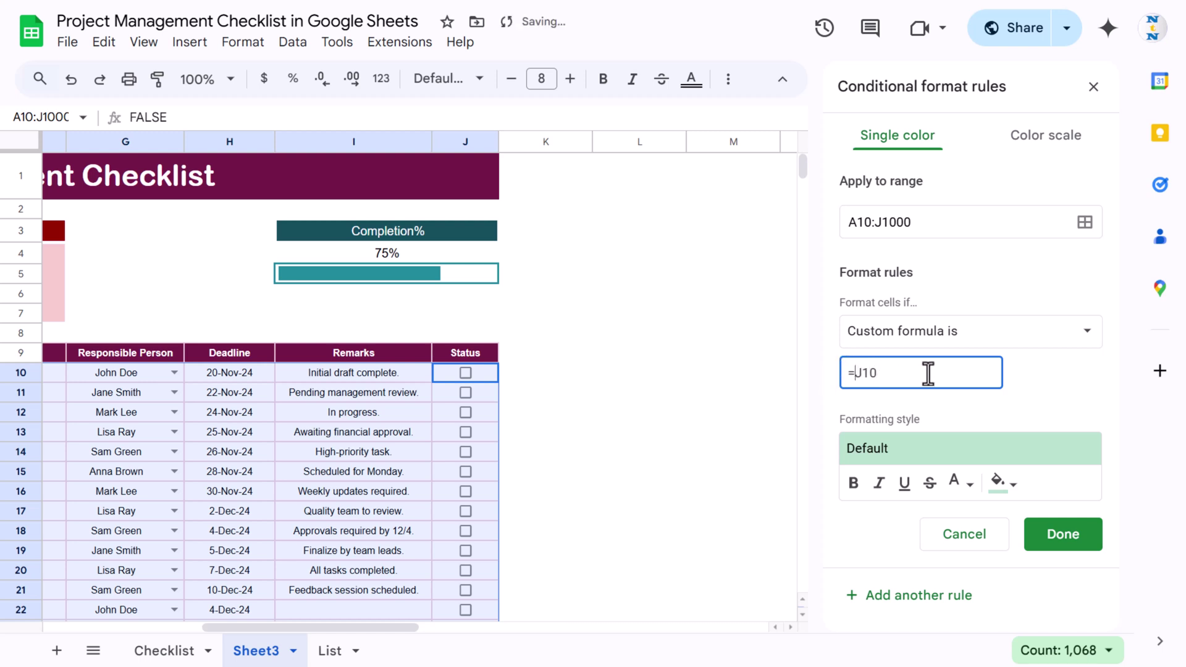
text($)
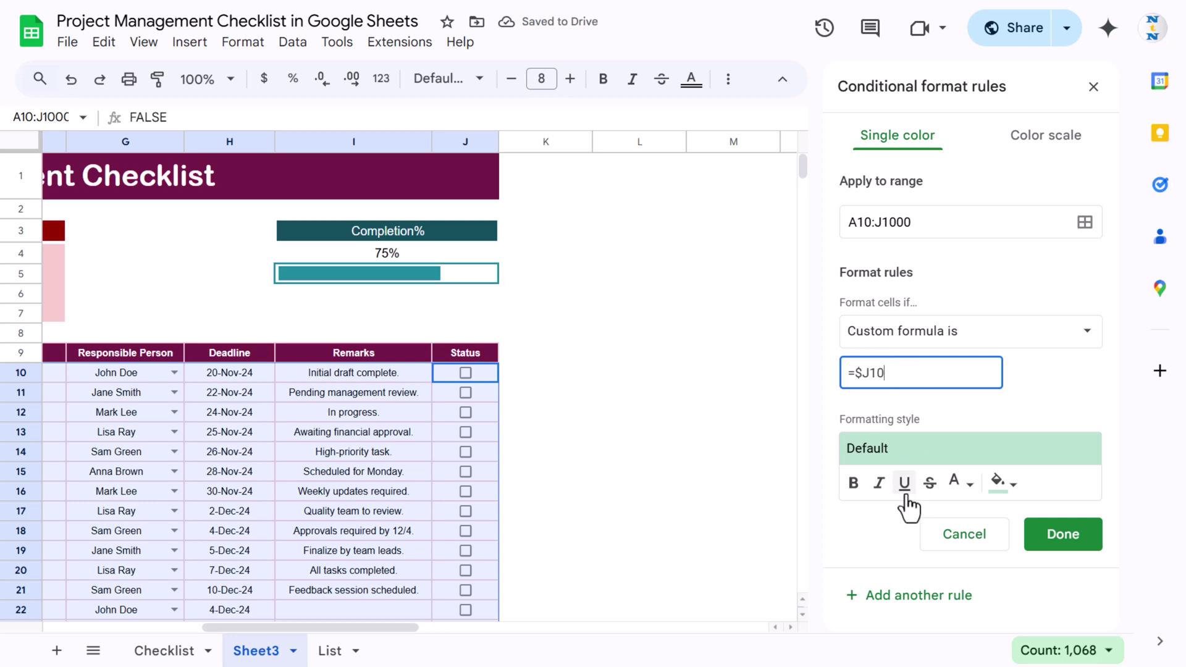
Give the =$J10 rule bold green text with no fill and save it
click(856, 489)
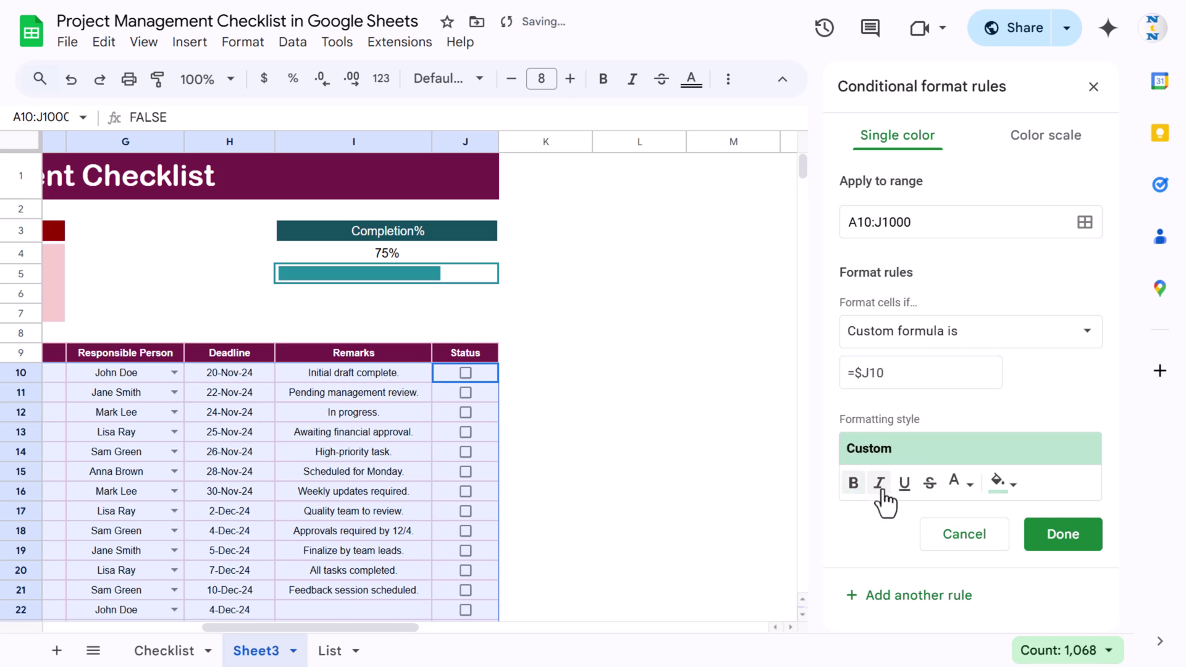
click(963, 487)
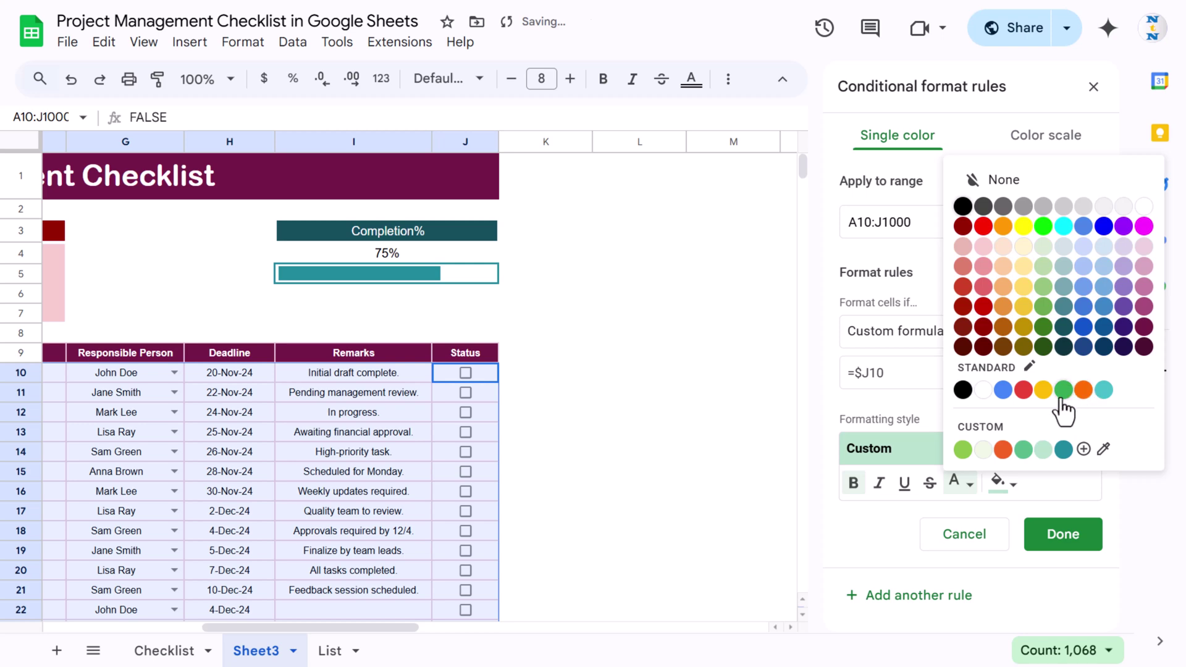
click(1043, 306)
click(1005, 486)
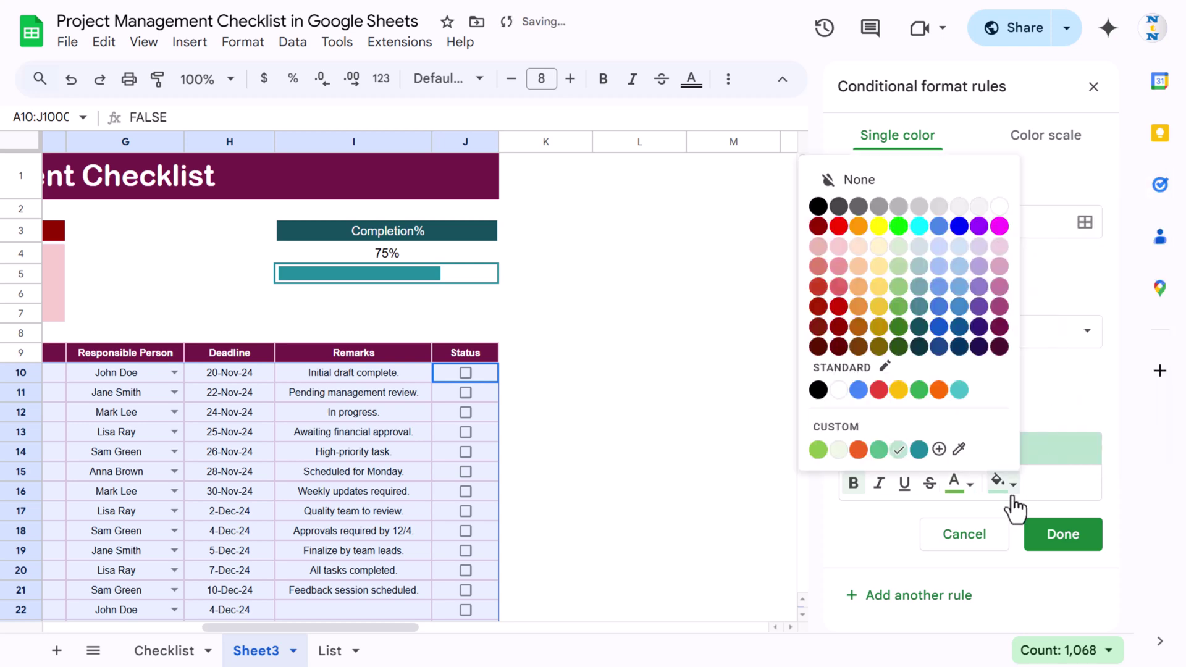
click(896, 185)
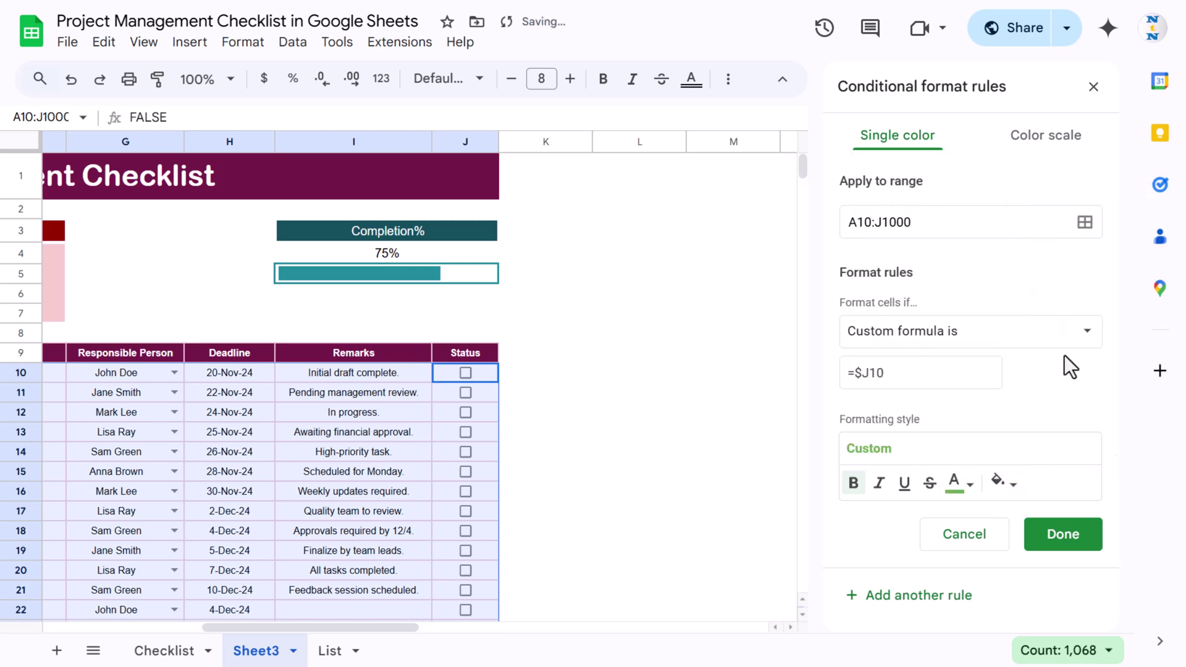
click(1069, 548)
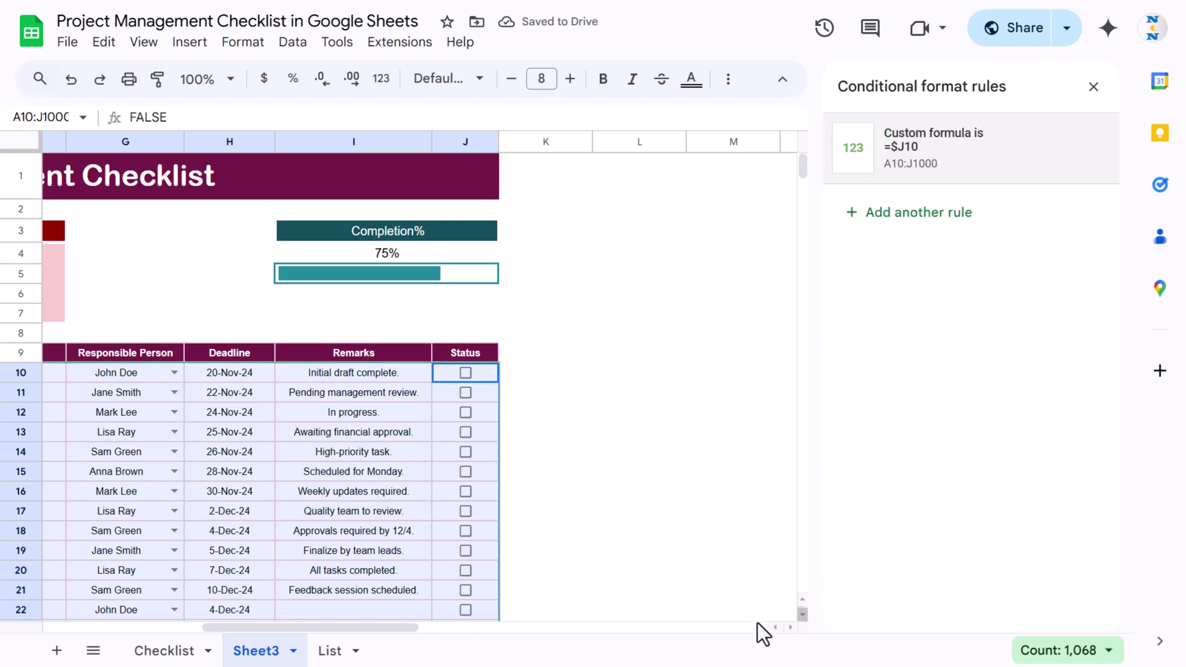
Test the rule by ticking Status for rows 10, 11 and 12, and clear the row 12 checkbox again
drag(378, 628, 316, 628)
click(739, 378)
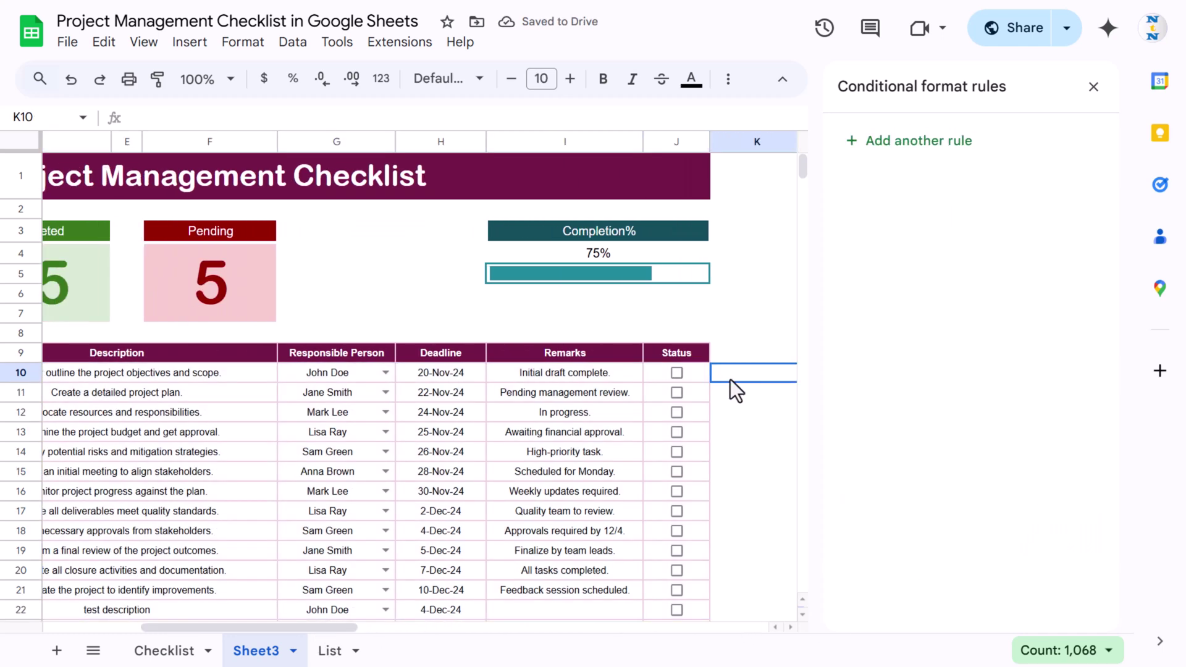
click(677, 372)
click(676, 412)
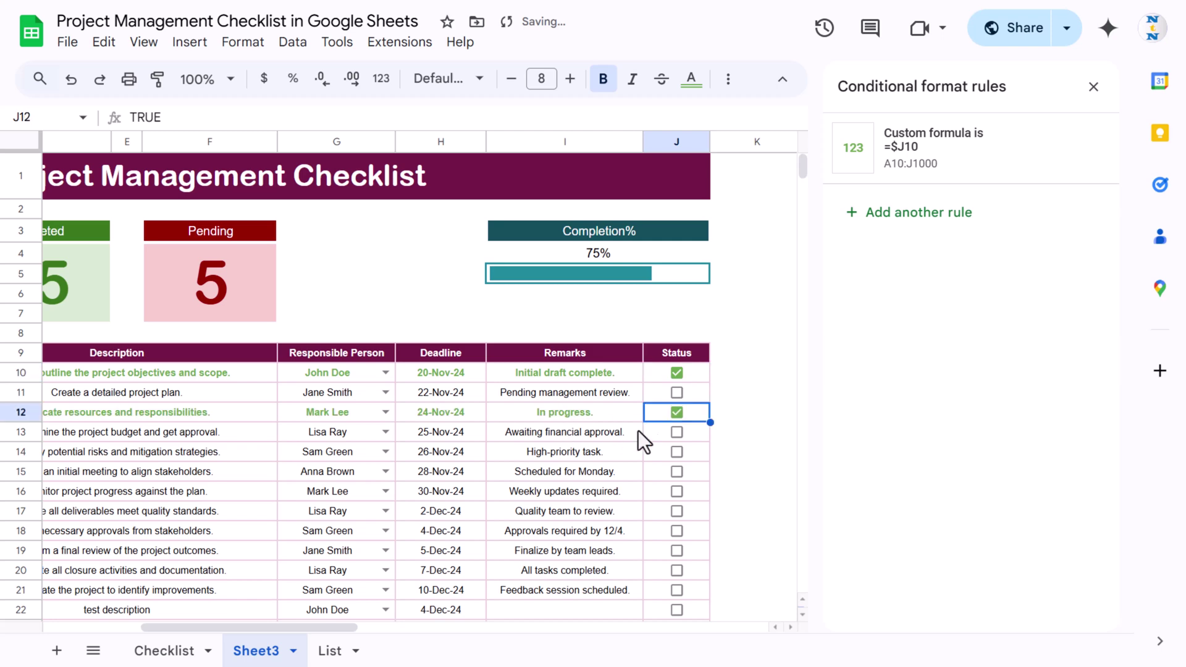
click(676, 392)
click(677, 412)
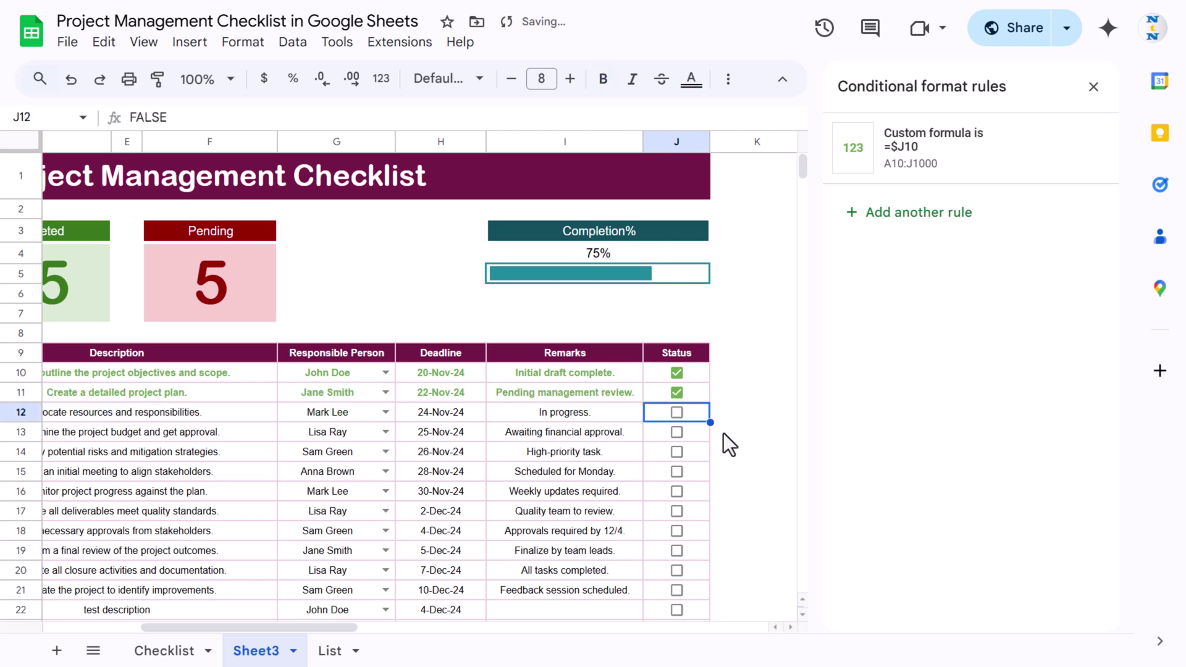
Examine the empty rows below the last task and their Status checkboxes
scroll(722, 433, down, 3)
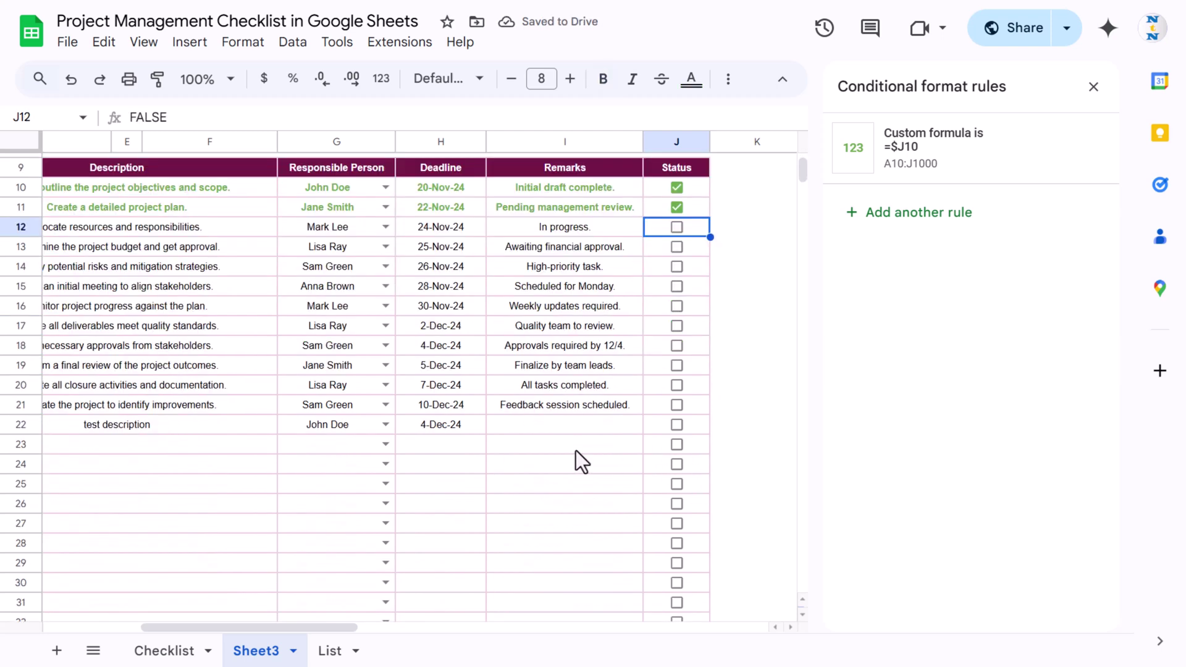
click(570, 451)
key(Home)
key(Right)
key(Up)
key(Down)
key(End)
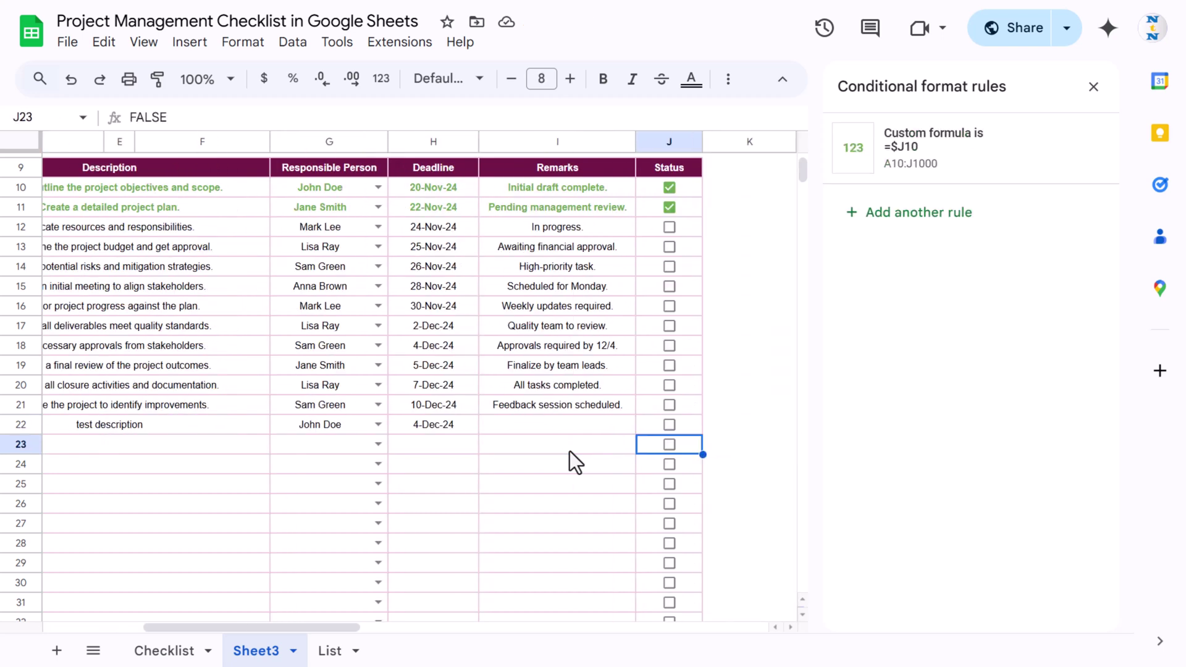
Select the checklist range A10:J1000 and add a second conditional formatting rule to it
key(ctrl+Up)
key(Down)
key(Left)
key(Left)
key(Left)
key(Right)
key(Right)
key(Right)
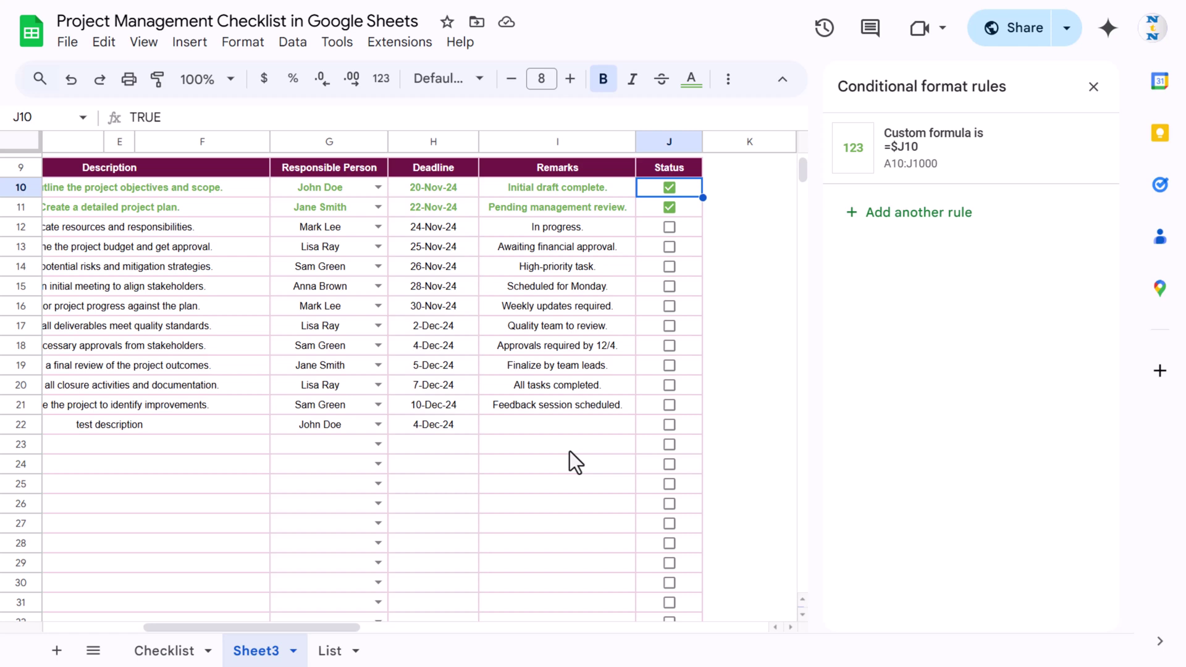
key(ctrl+shift+Left)
key(ctrl+shift+Left)
key(ctrl+shift+Down)
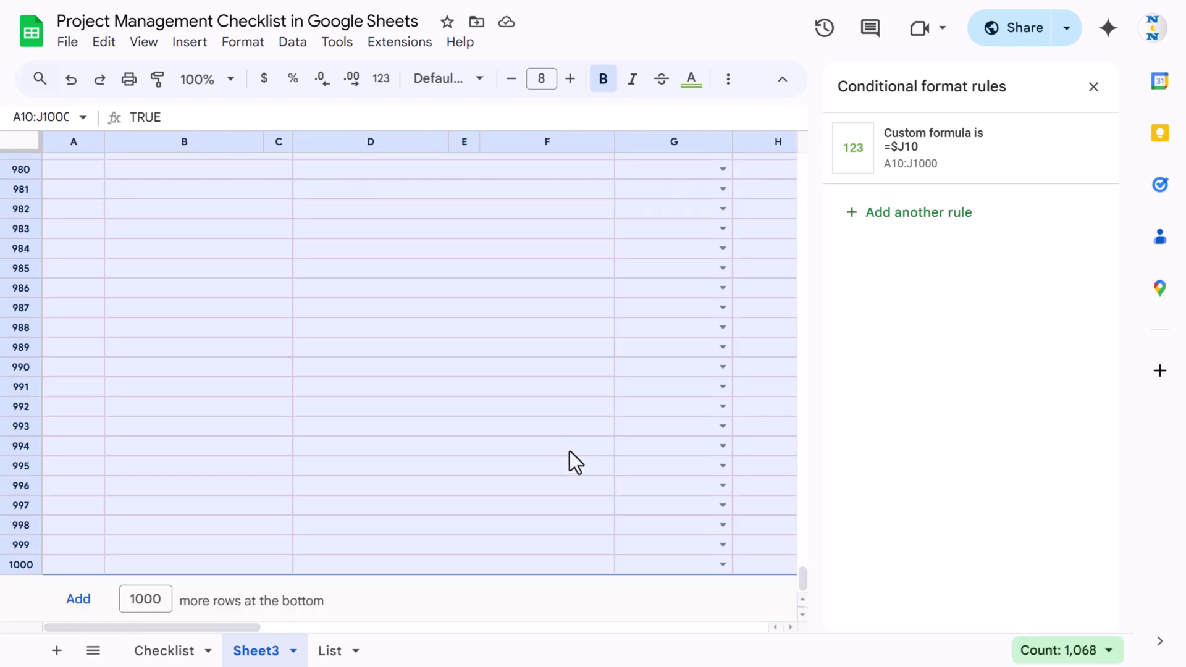
drag(802, 579, 824, 172)
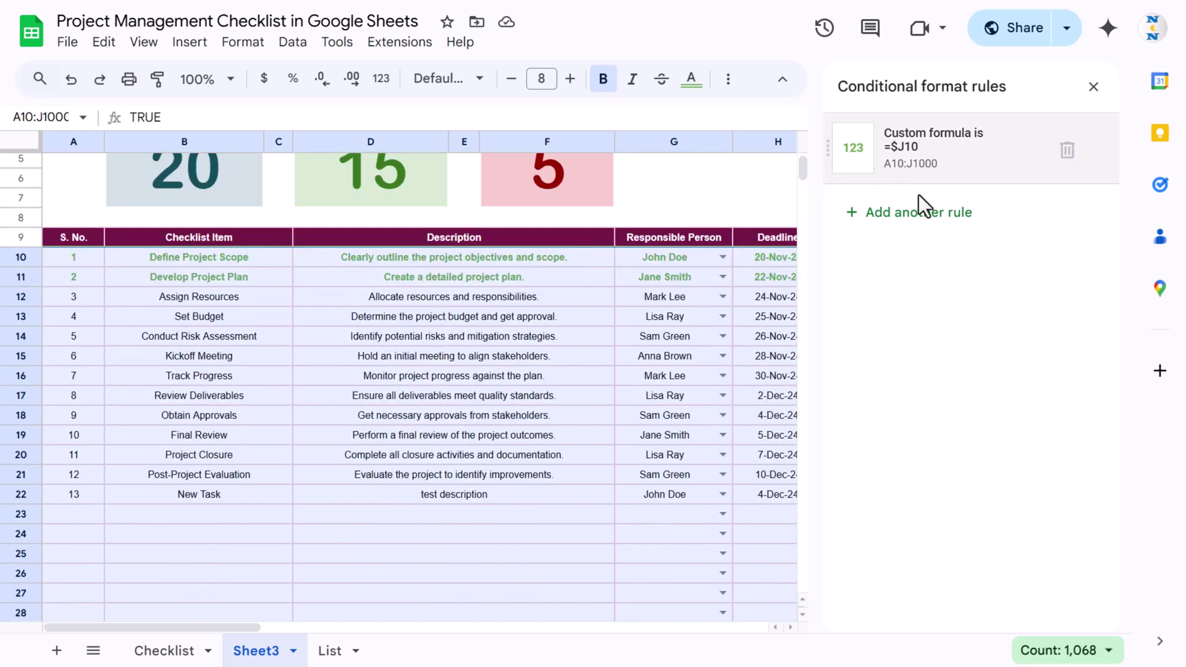
click(934, 226)
Set the second rule's condition to the custom formula =$B10=""
click(936, 333)
scroll(954, 432, down, 4)
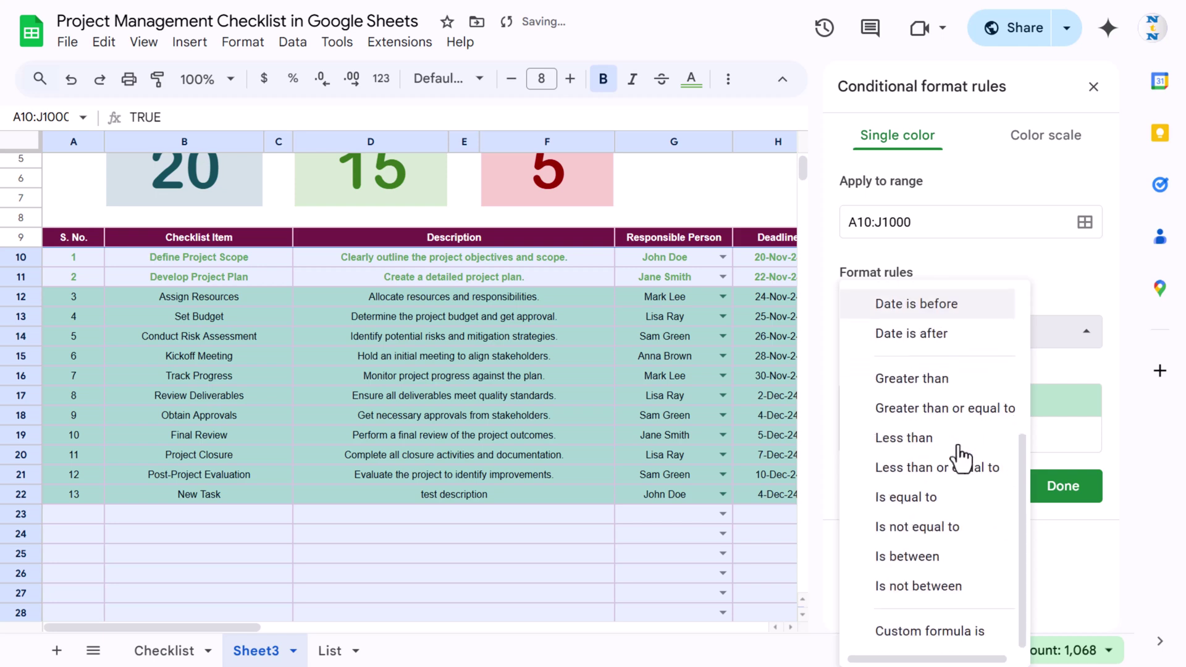
click(986, 631)
click(917, 367)
text(=B10)
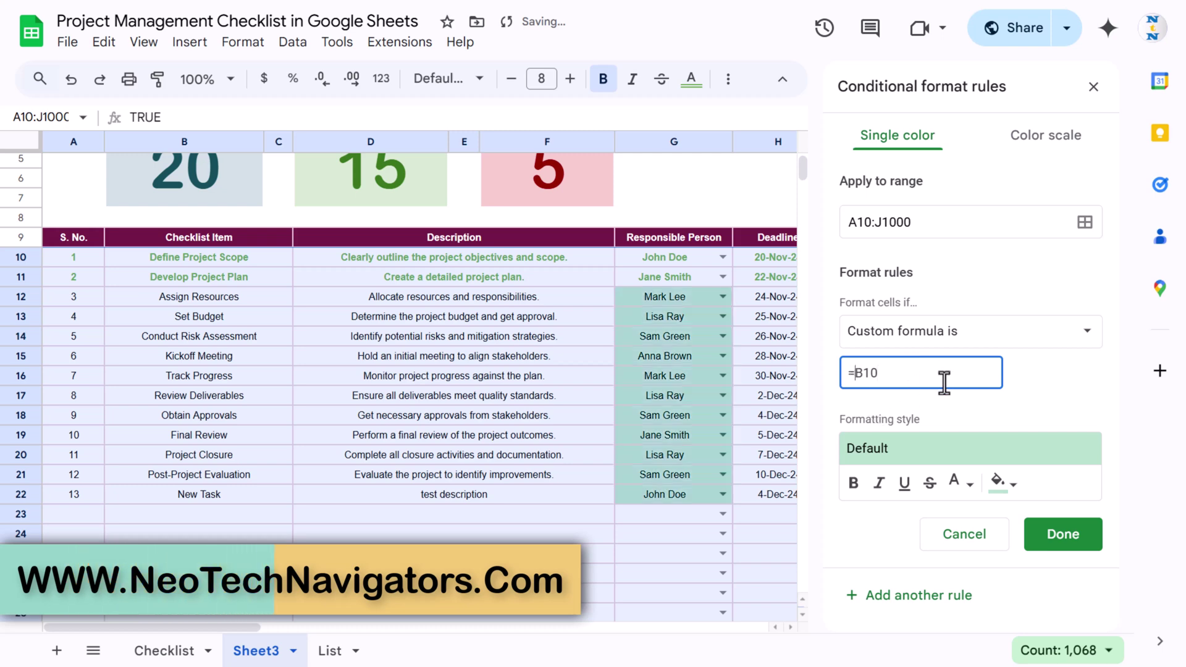
text($)
click(907, 374)
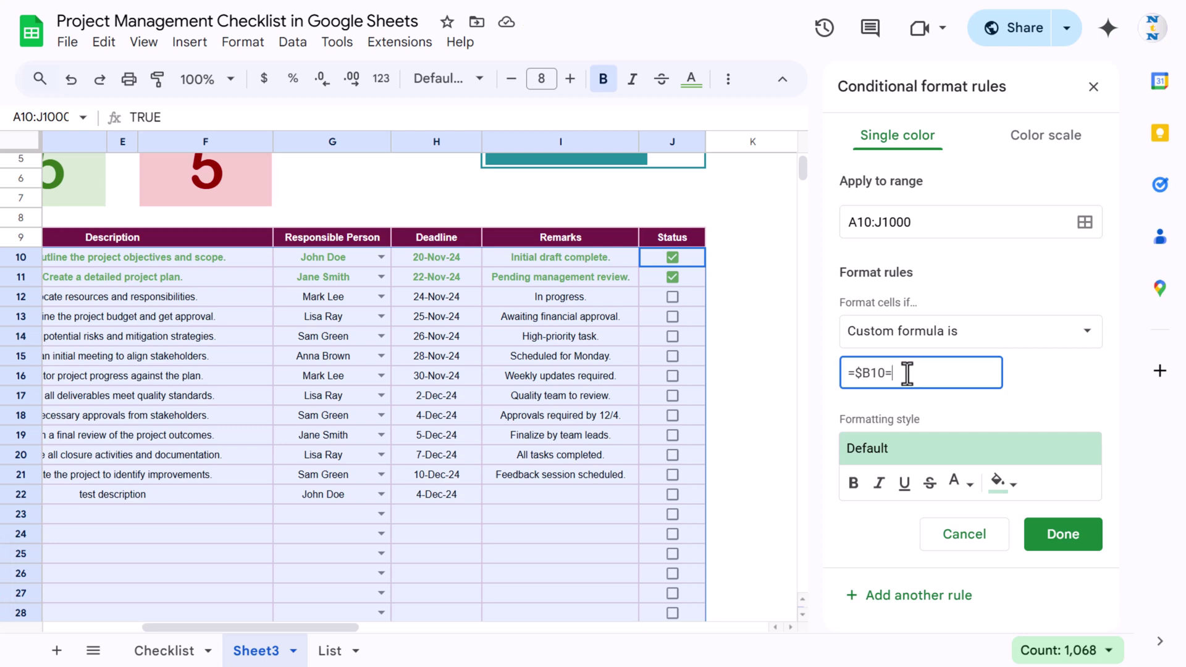
Give the =$B10="" rule white text with no fill and save it
click(968, 489)
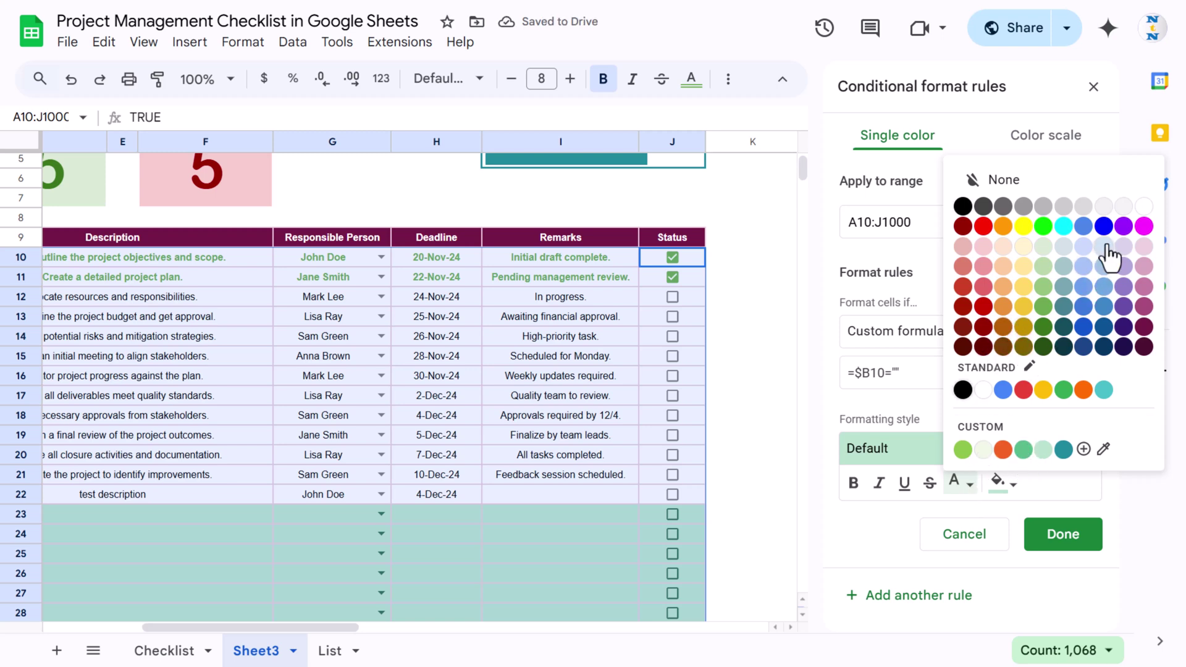
click(1045, 187)
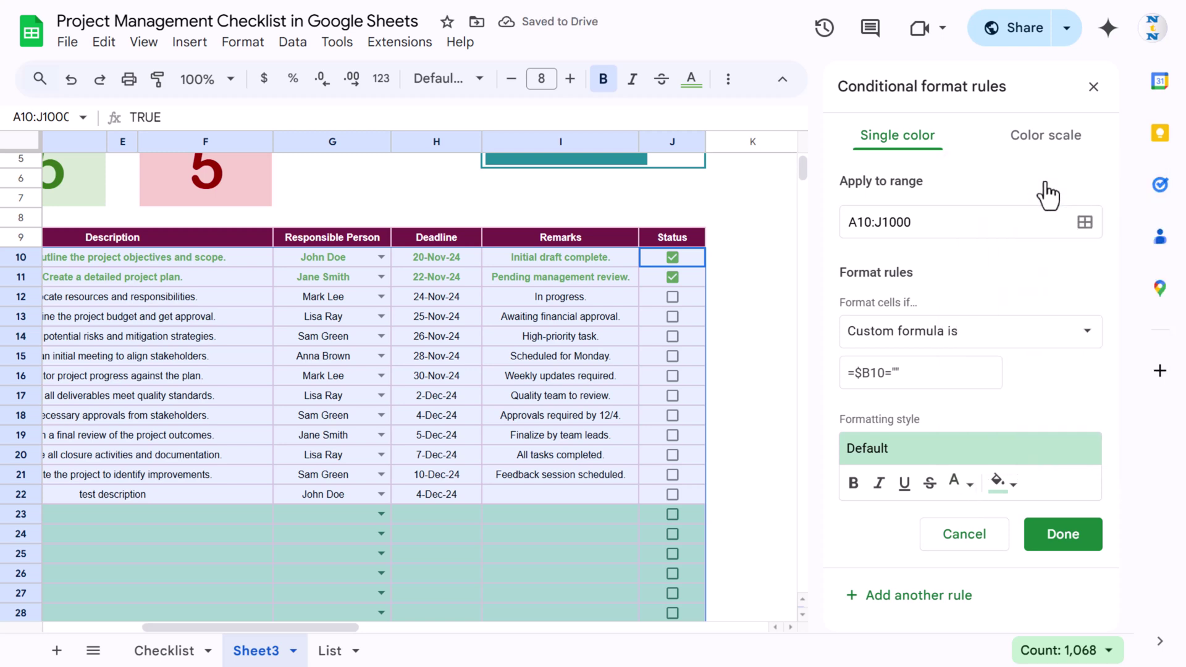
click(979, 487)
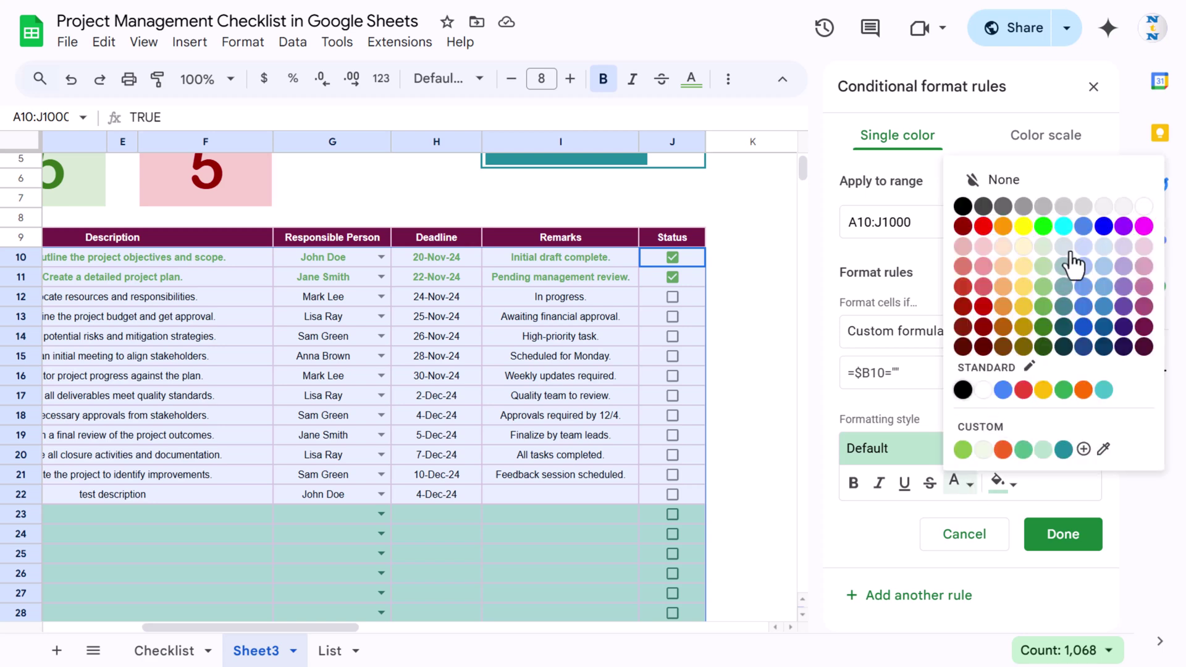
click(1136, 205)
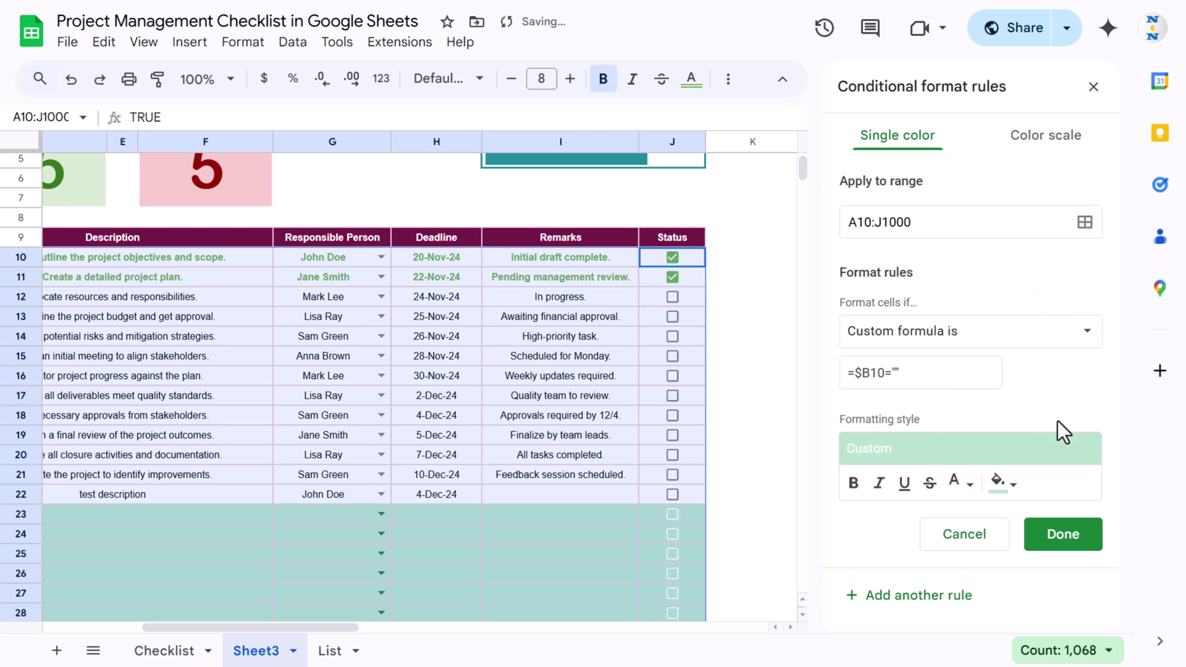
click(1005, 485)
click(835, 180)
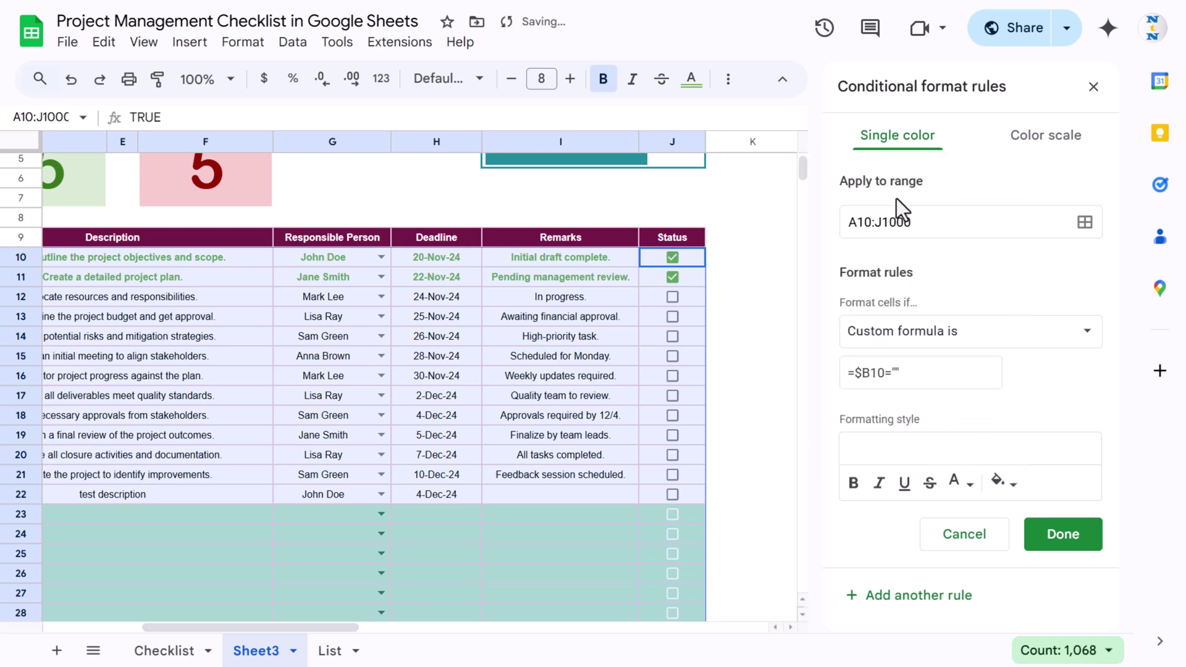
click(1065, 537)
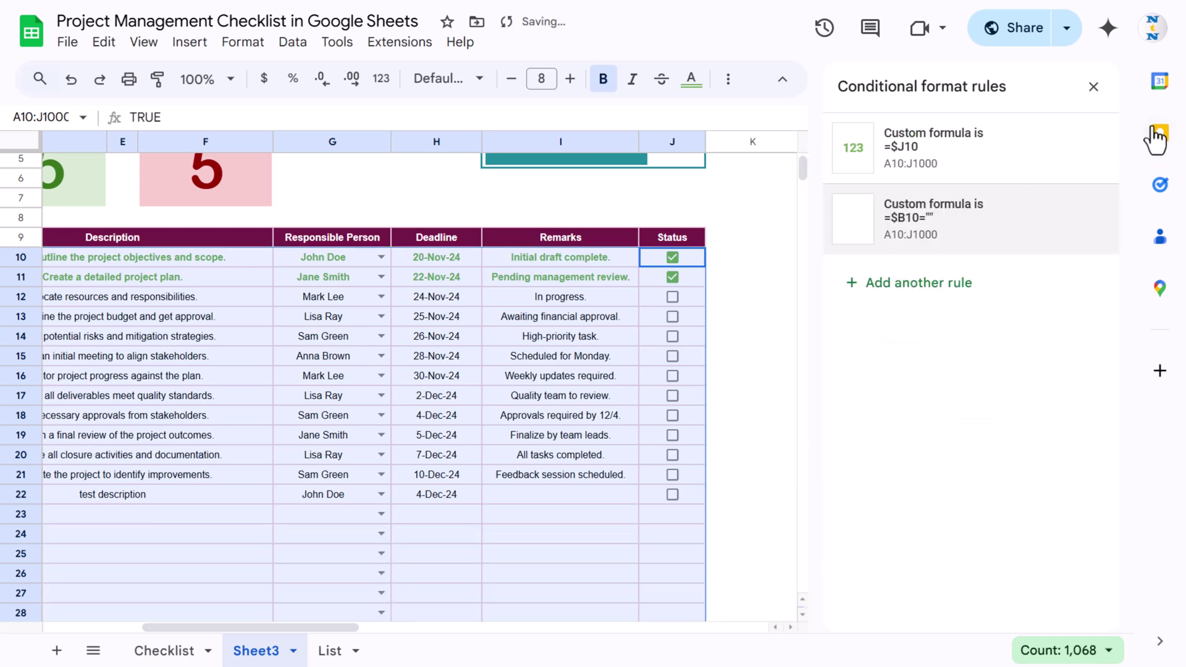
Close the conditional format rules and check the Status cells of the empty rows from row 23 down
click(1093, 87)
click(754, 514)
key(Left)
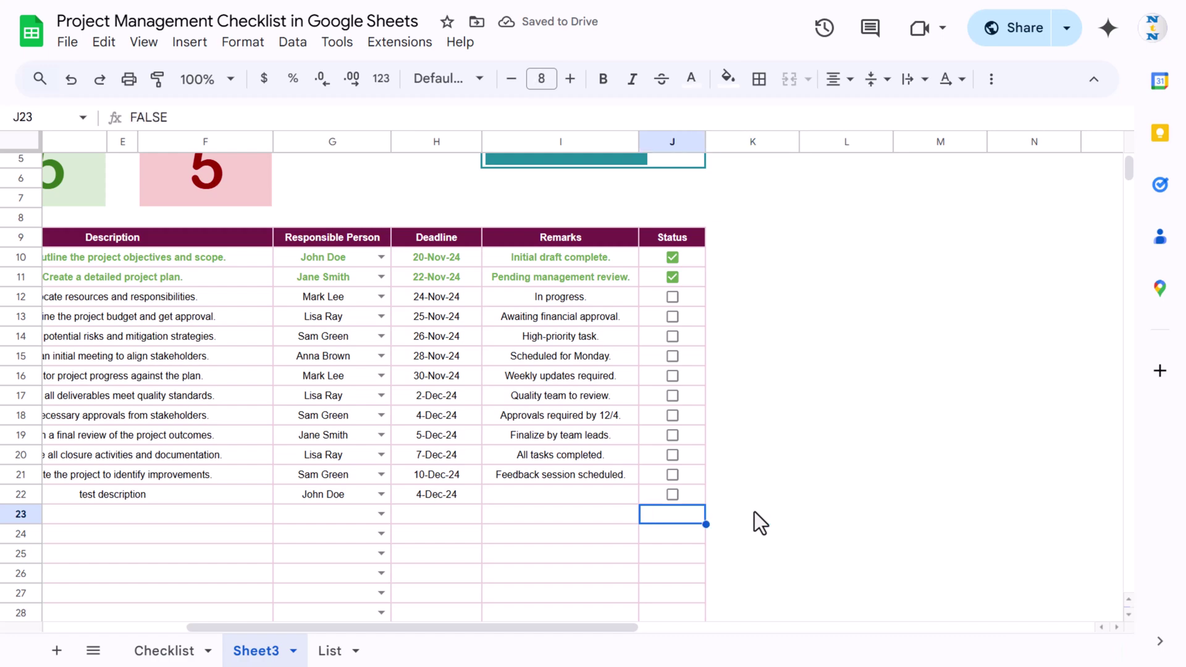
key(Home)
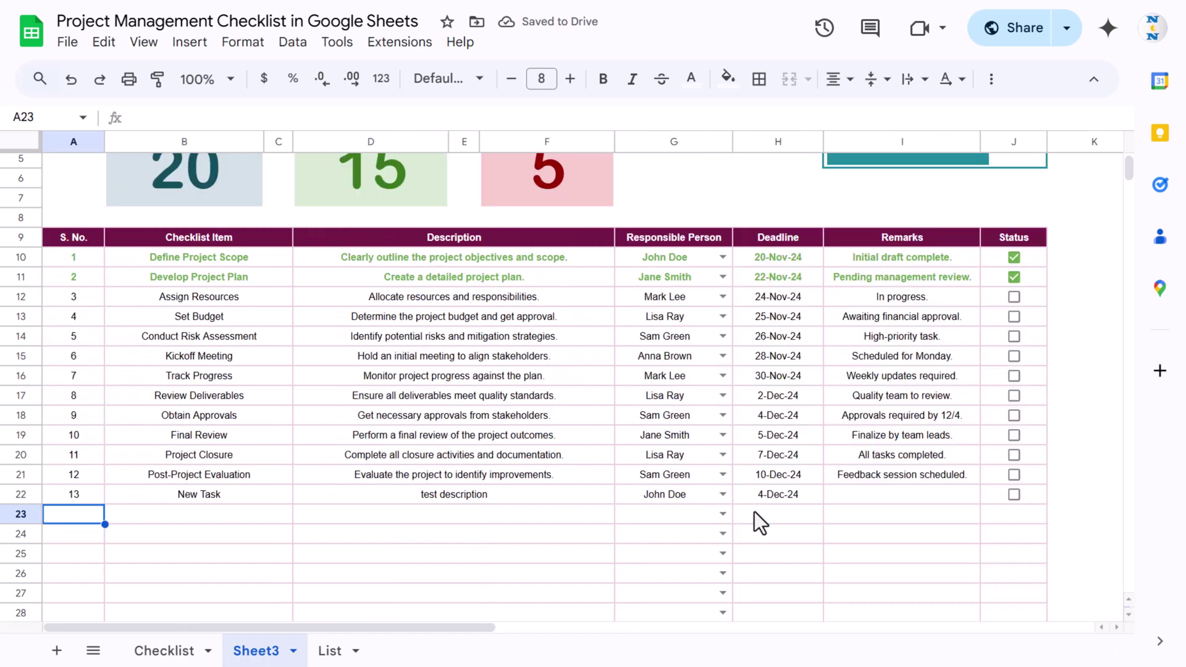
click(1016, 512)
drag(866, 306, 815, 287)
click(642, 502)
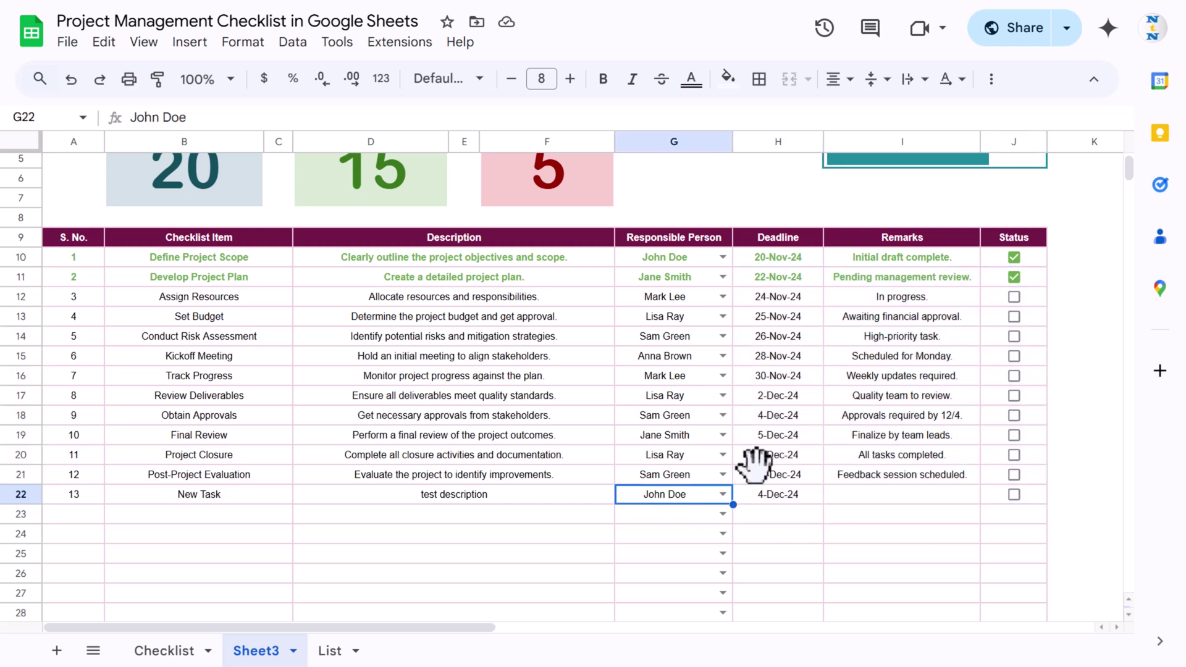
Tick the Status of Assign Resources and enter dsa as the Checklist Item in row 23
click(1006, 300)
click(212, 512)
text(dsa)
click(357, 535)
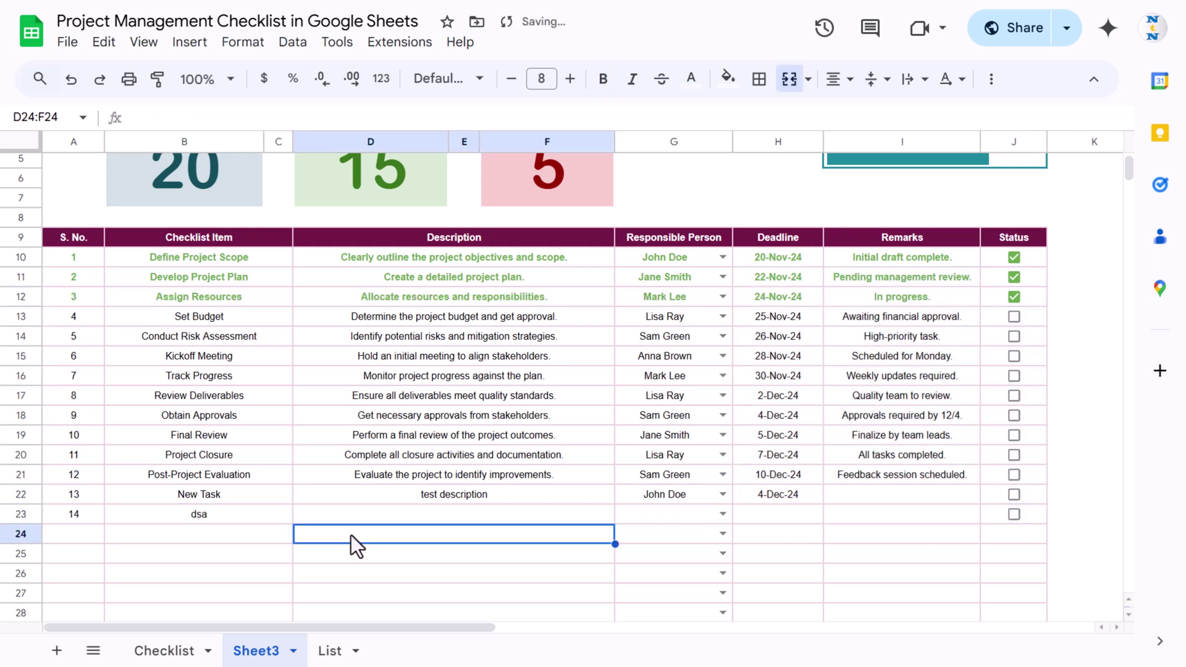
click(259, 517)
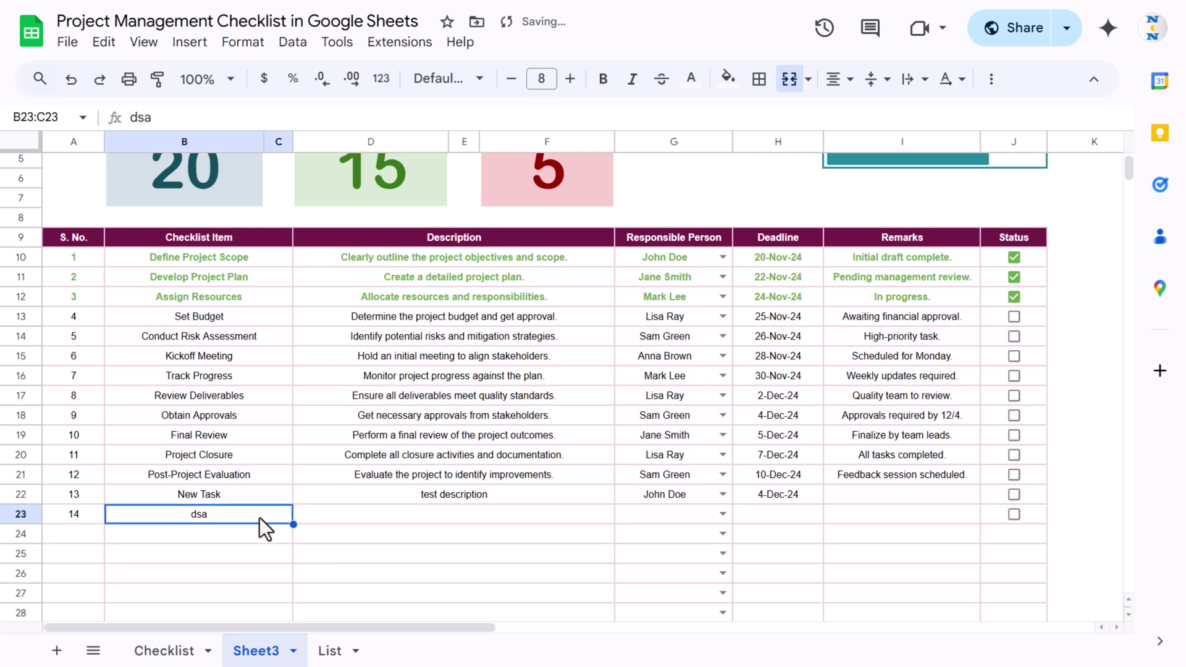
Clear the test Checklist Item from row 23
key(Delete)
Replace the Total Task card's value with a COUNTA formula over the Checklist Item range B10:C1000
scroll(370, 509, up, 3)
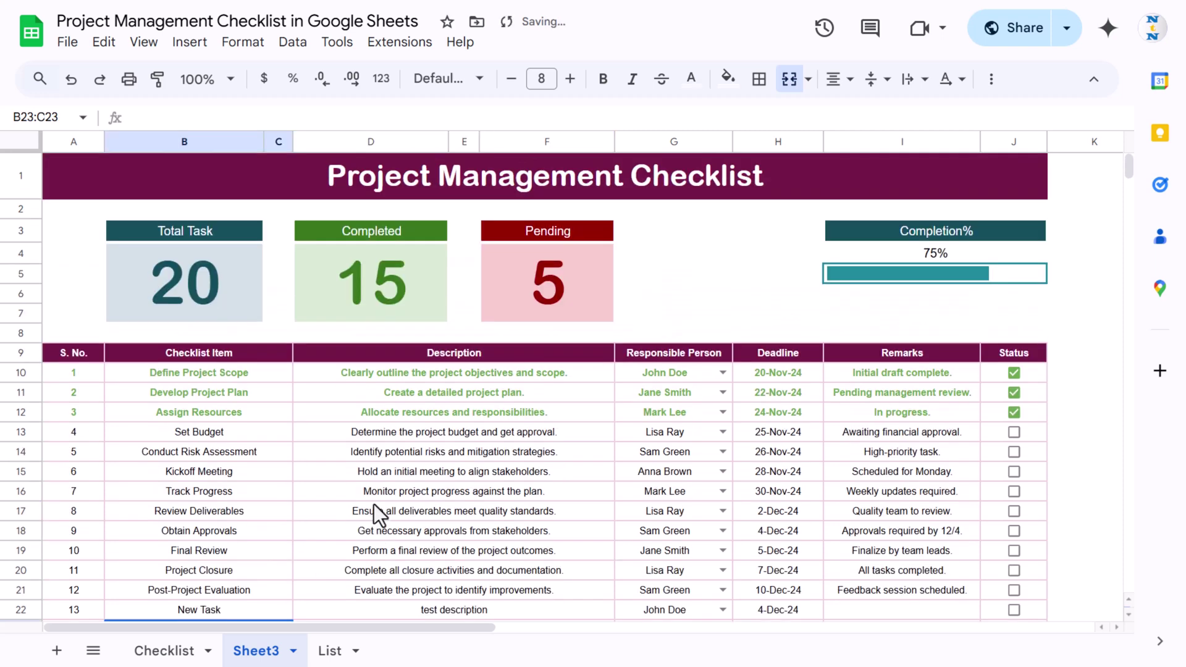
click(241, 283)
text(=coun)
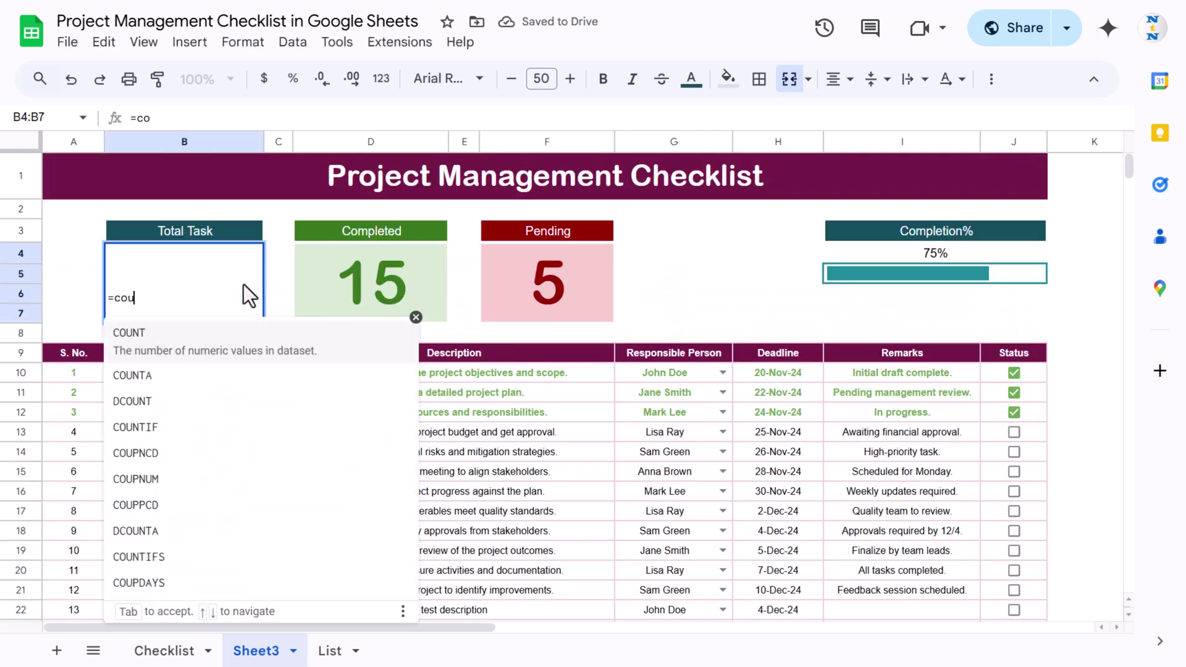
key(Down)
key(Tab)
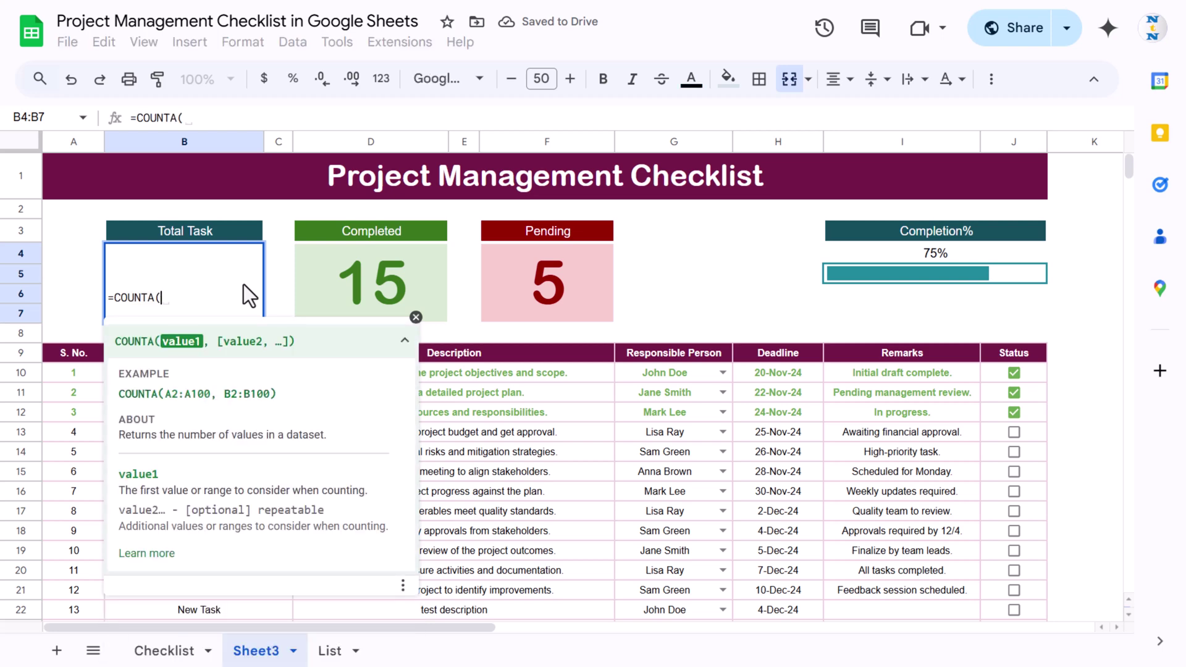
click(461, 378)
click(221, 368)
key(ctrl+shift+Down)
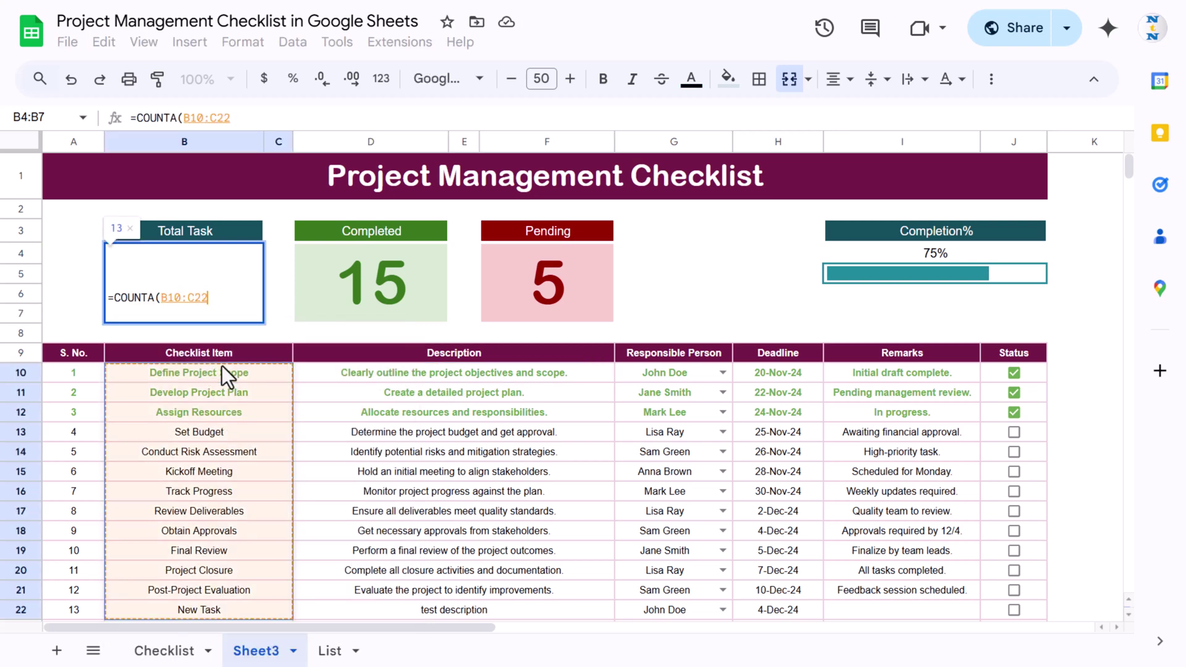
key(ctrl+shift+Down)
key(Return)
Start a COUNTIFS formula in the Completed card's value cell with range B10:C1000 and the criterion "<>"
key(ctrl+Home)
key(Down)
key(Down)
key(Right)
key(Down)
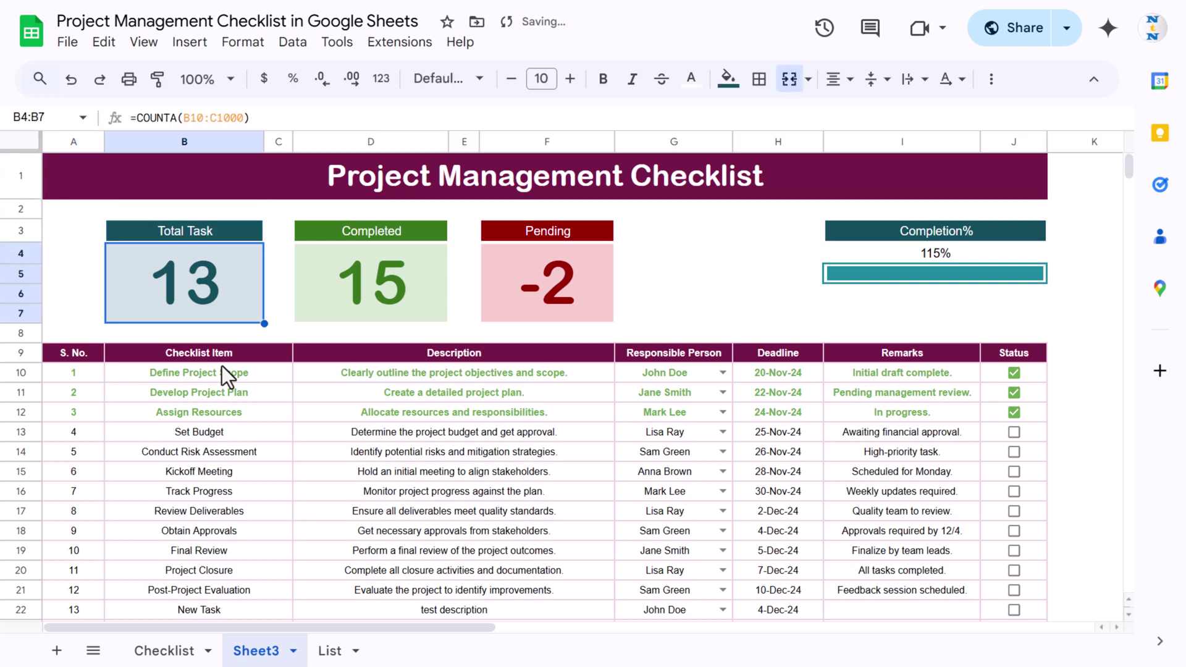
key(Right)
key(Right)
text(=cou)
key(Down)
key(Down)
key(Down)
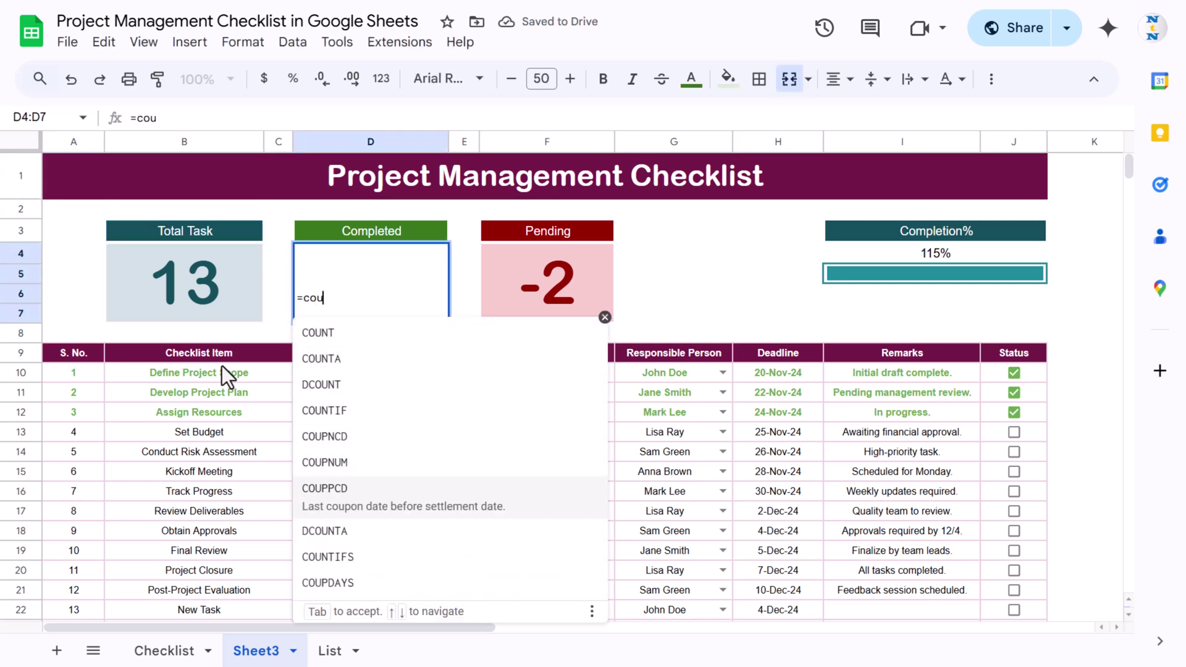
text(ntifs)
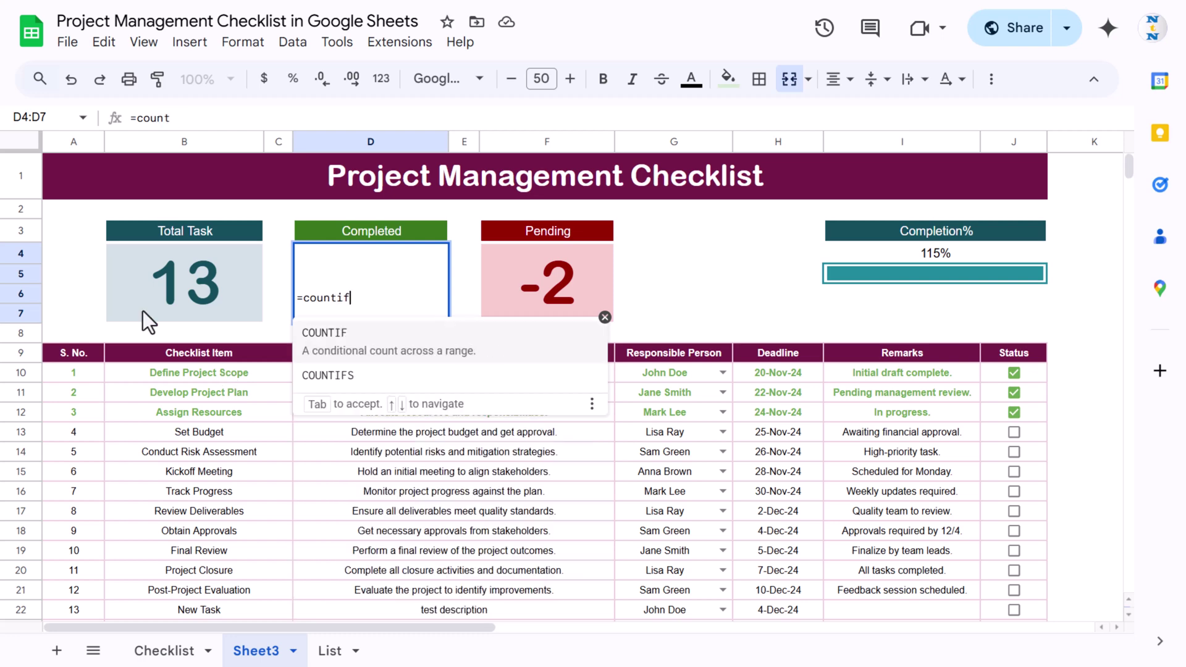
key(Tab)
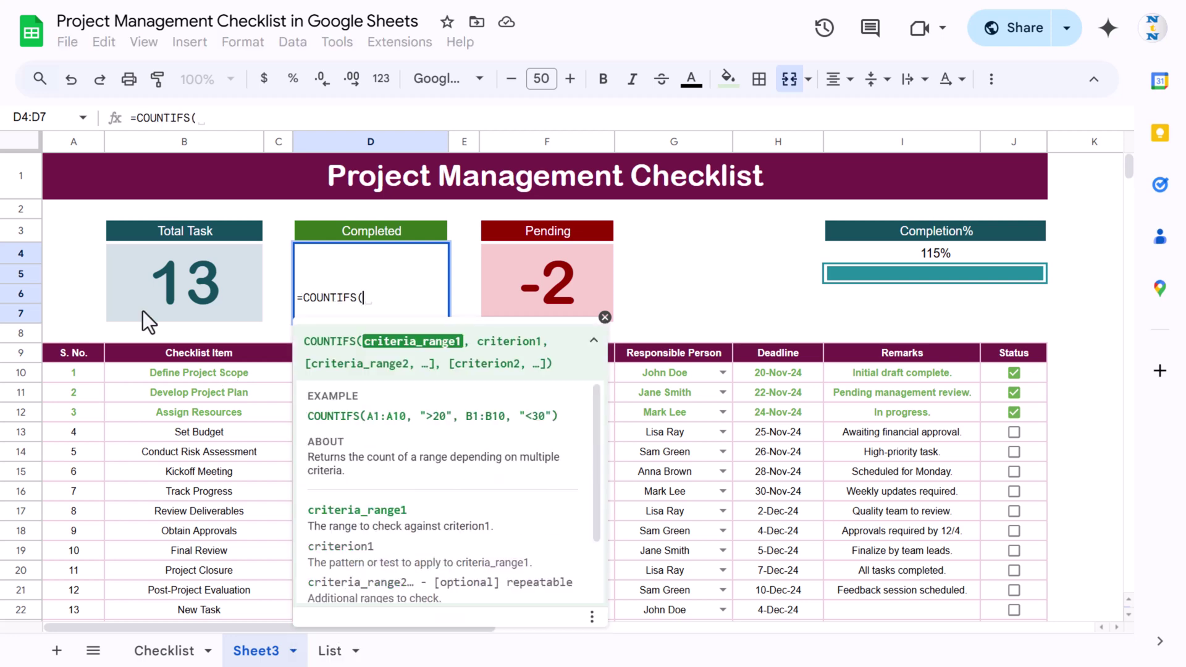
click(210, 375)
key(ctrl+shift+Down)
key(ctrl+shift+Down)
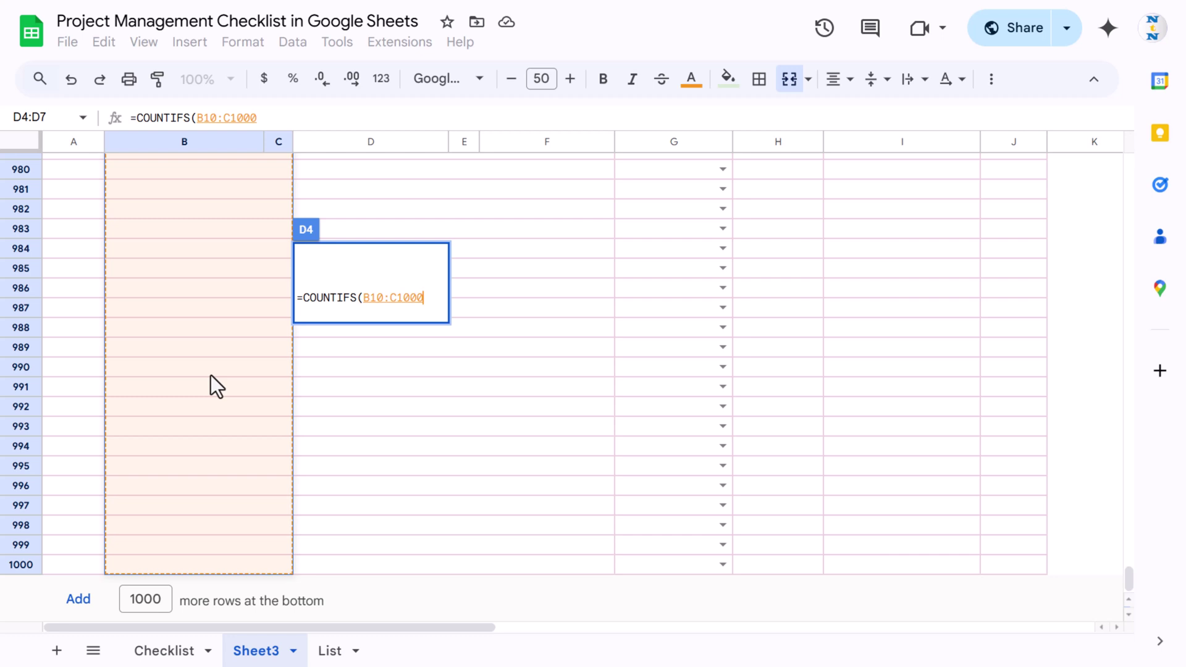
text(,)
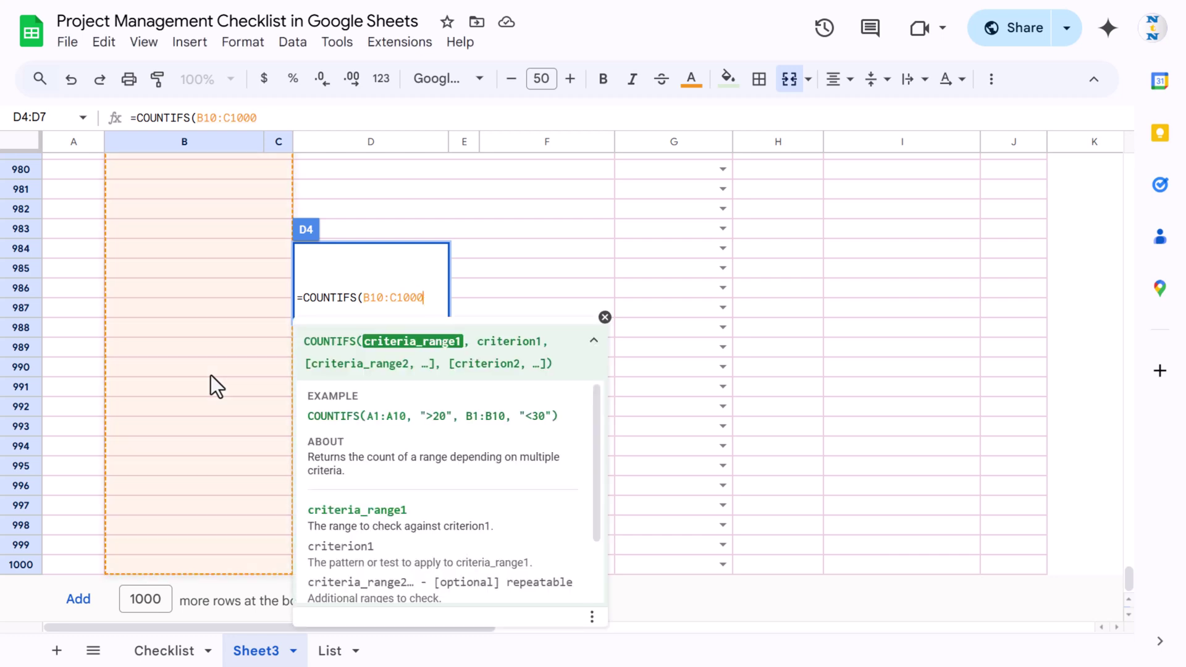
text("<>",)
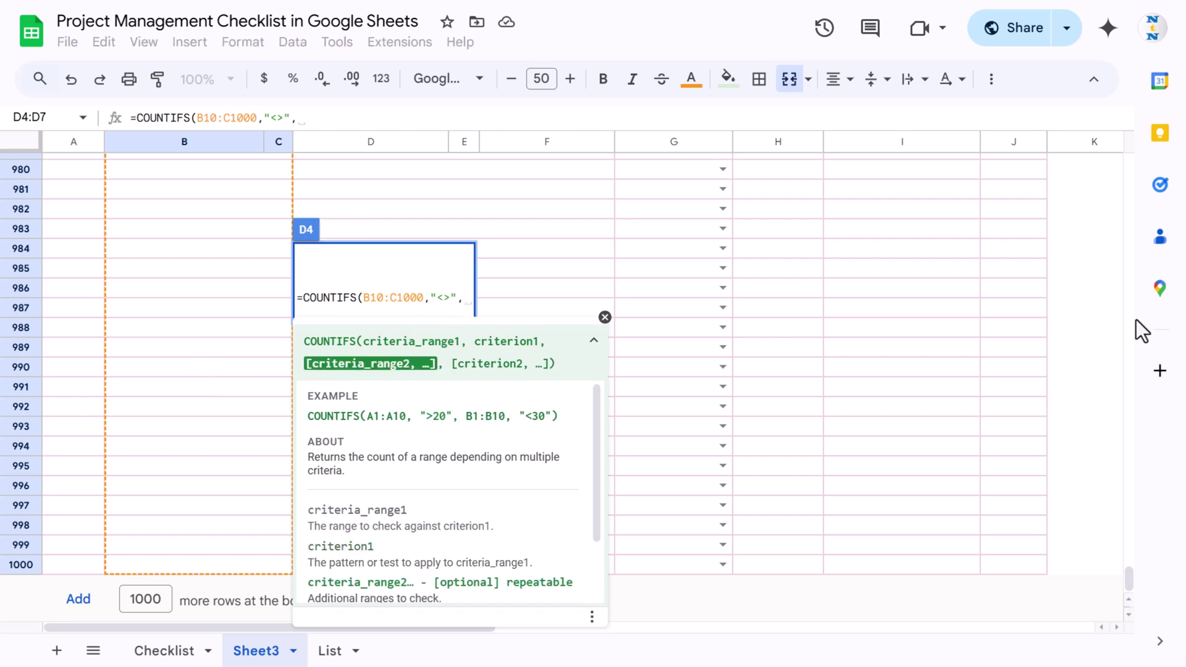
Add the Status range J10:J1000 with criterion TRUE to the COUNTIFS formula, and correct its first range to B10:B1000
drag(1128, 578, 1129, 156)
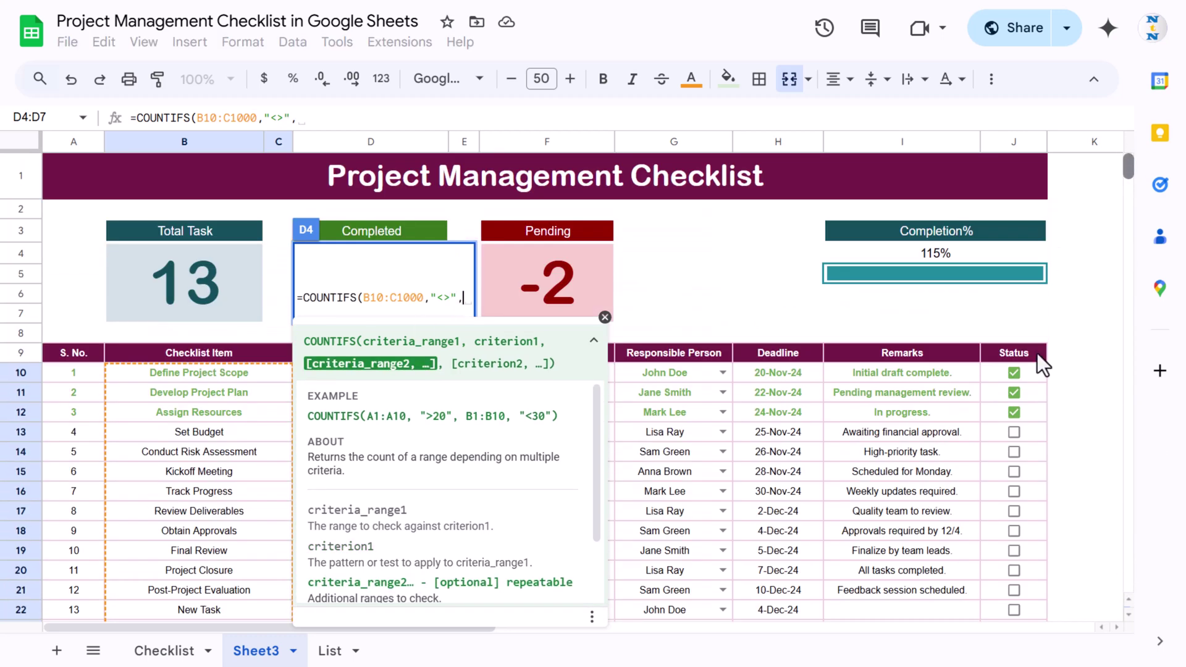
click(1032, 377)
key(ctrl+shift+Down)
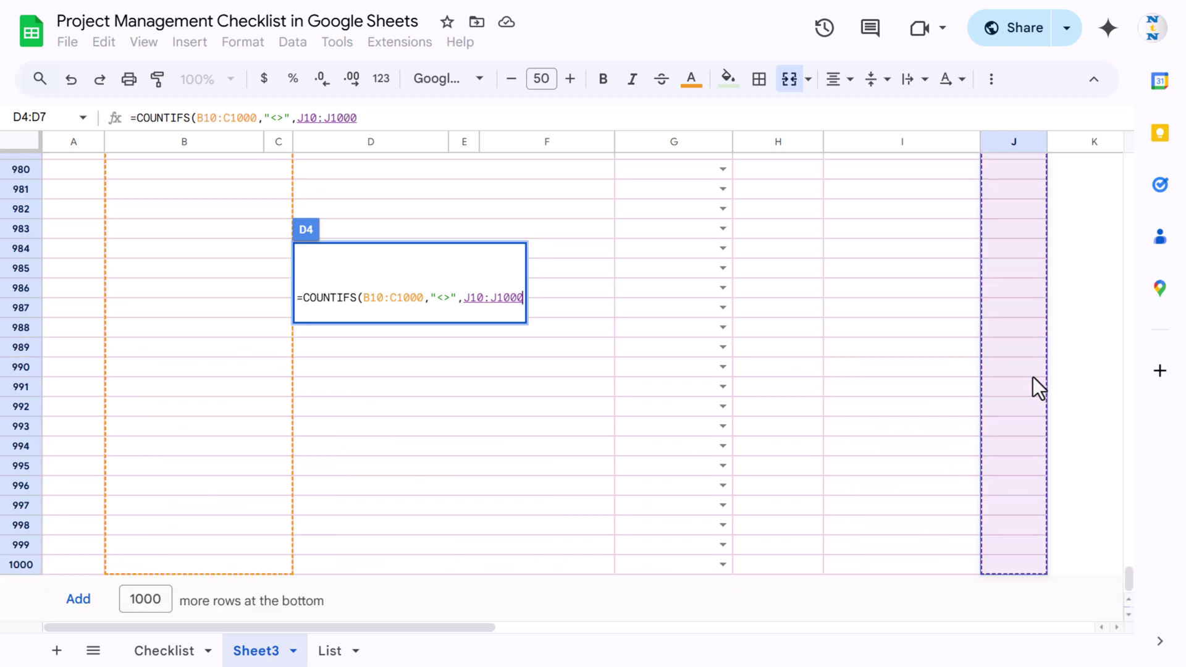
text(,)
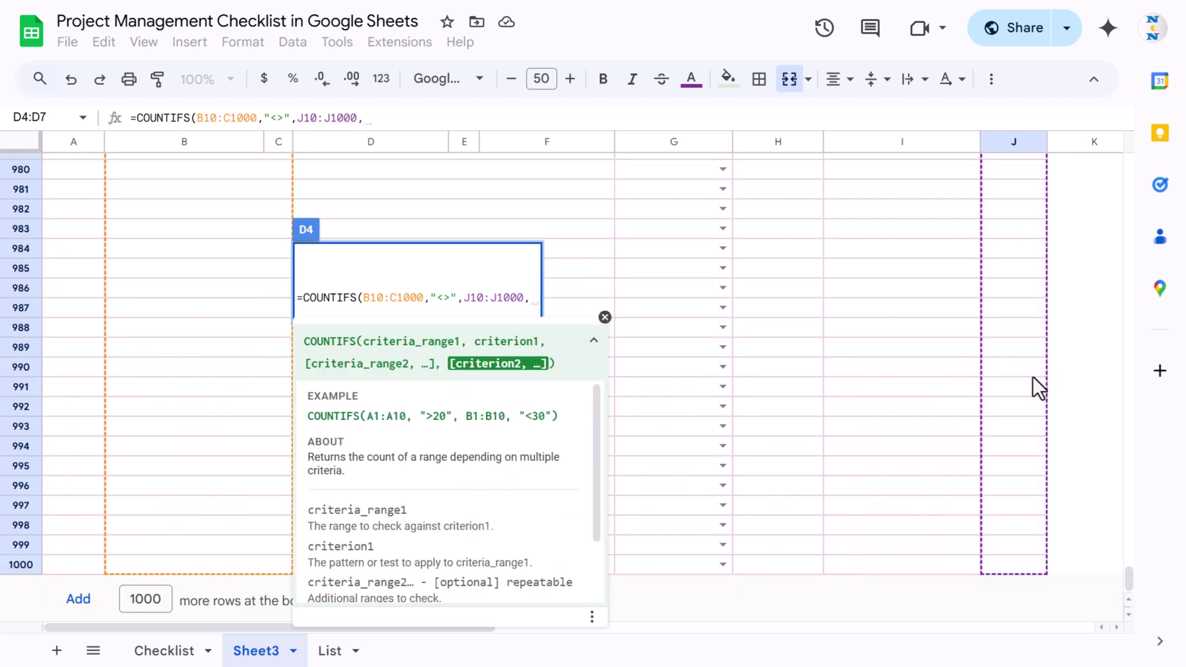
text(tru)
key(Tab)
key(Return)
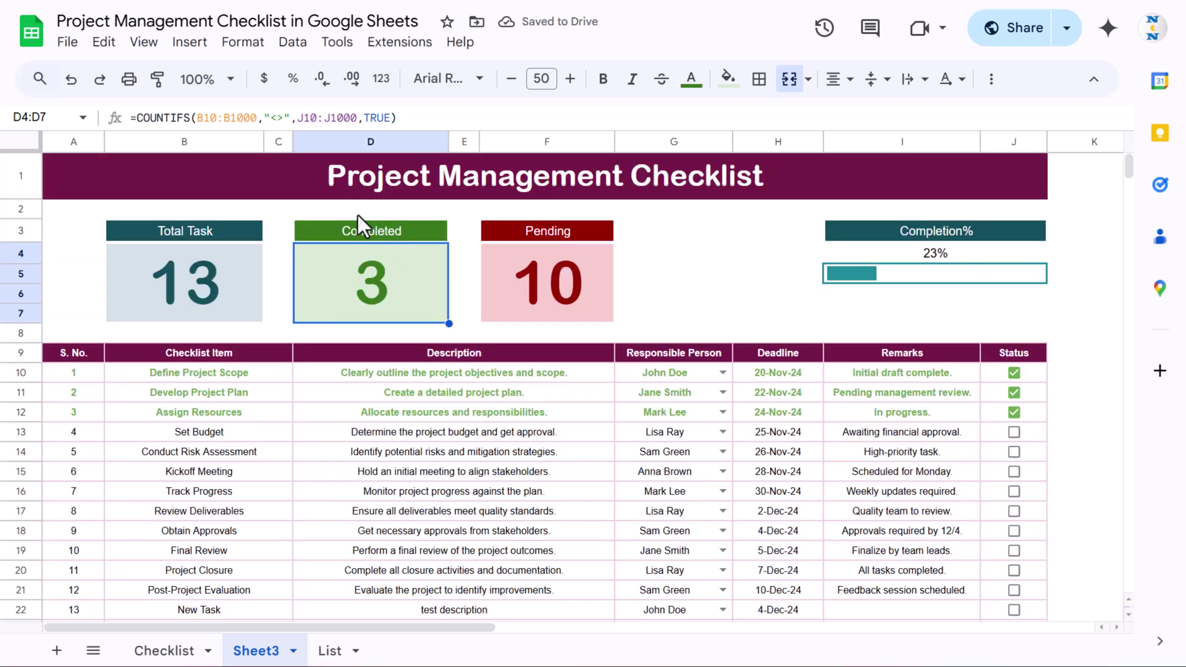
Check the Pending card's formula and tick the Status of Set Budget, Conduct Risk Assessment, Kickoff Meeting and Track Progress
click(591, 274)
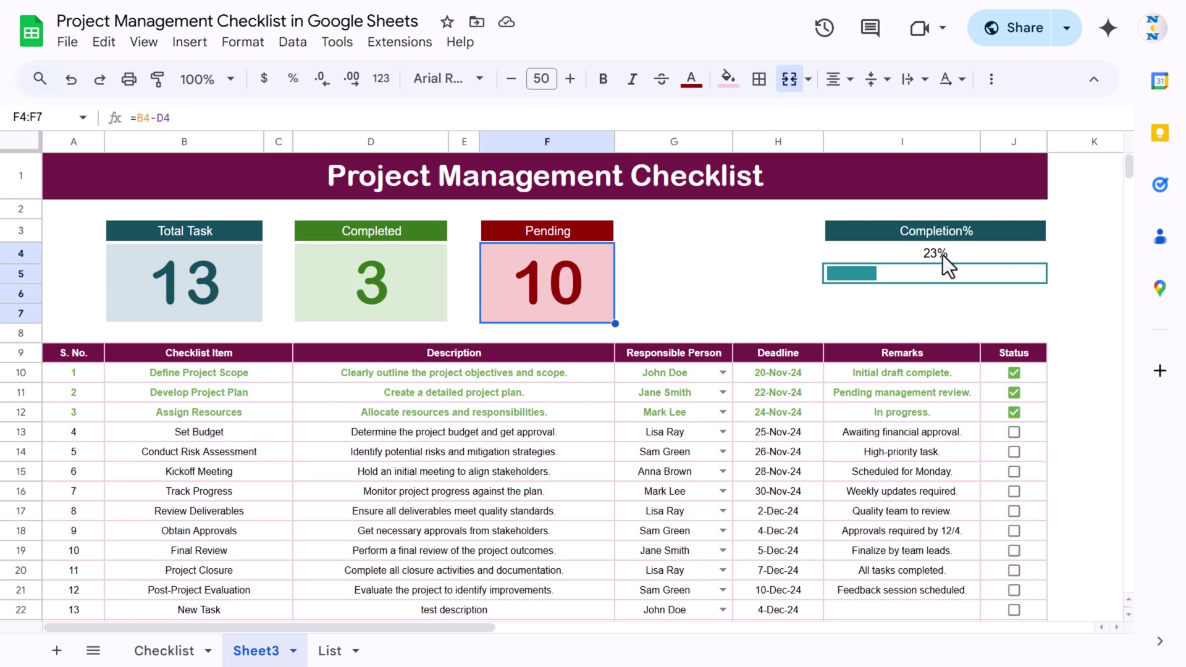
click(1015, 432)
click(1016, 452)
click(1016, 472)
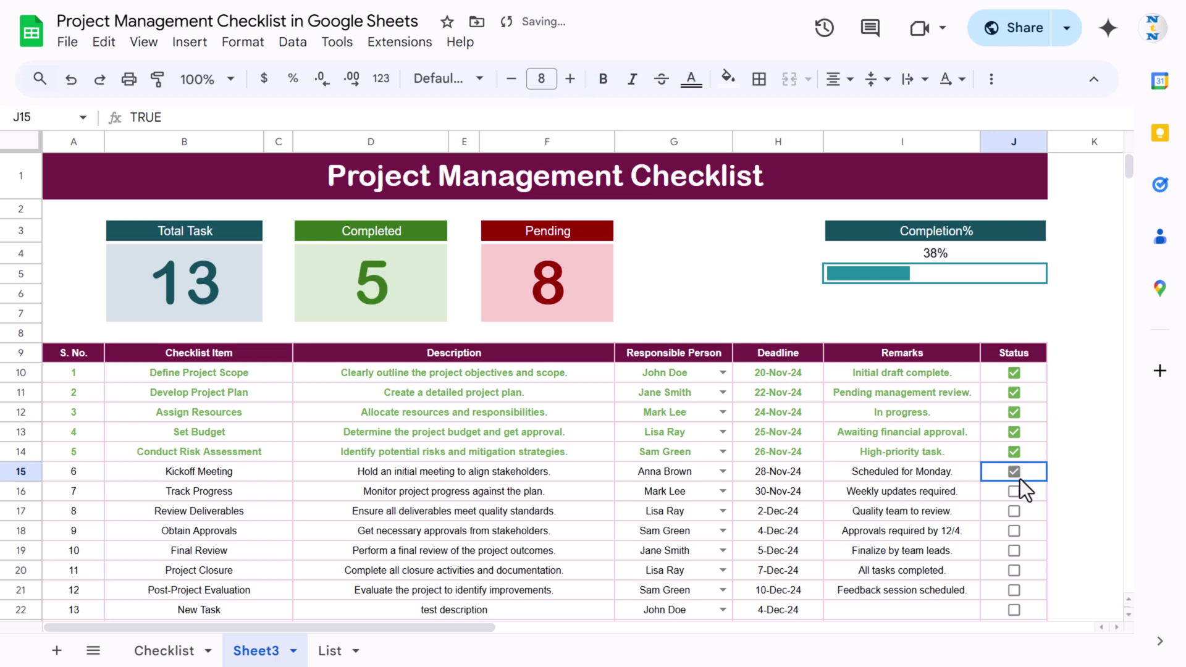
click(1018, 491)
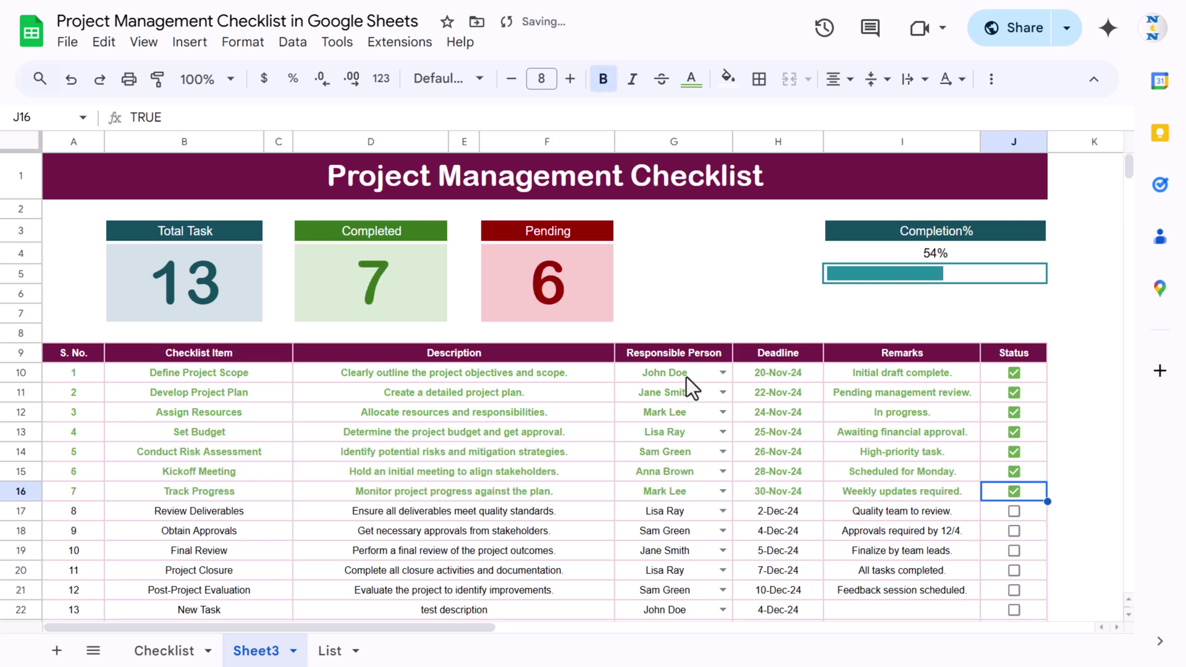